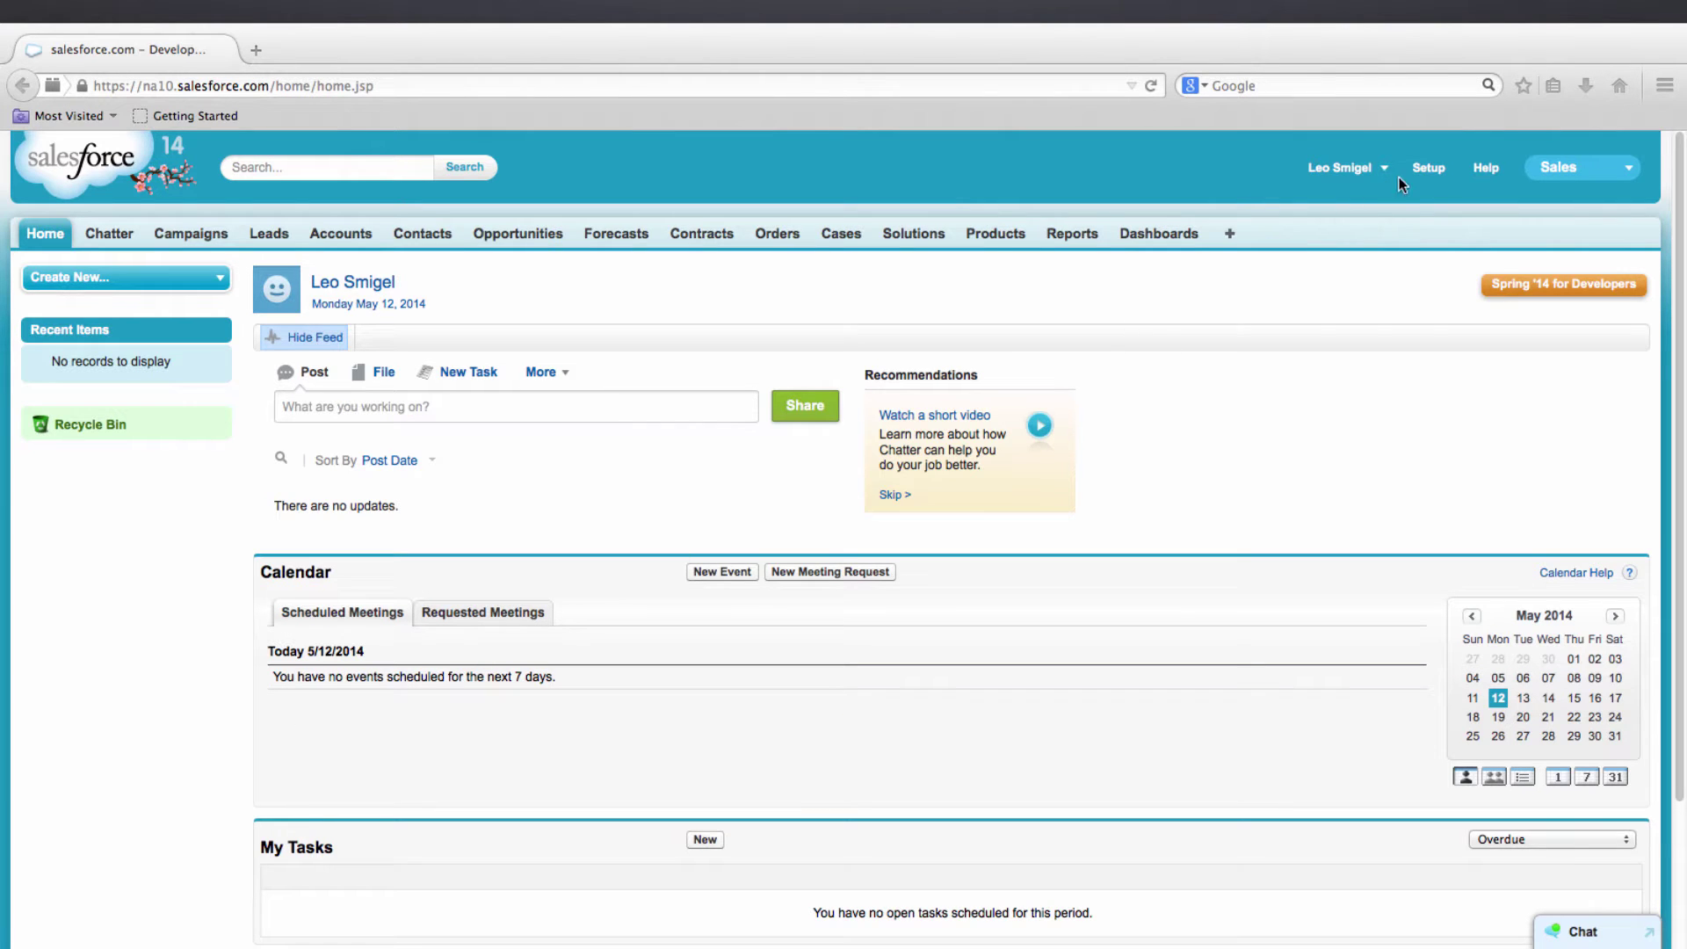
Create a new flow from the Flows page under Workflow & Approvals in Setup.
left_click(1423, 167)
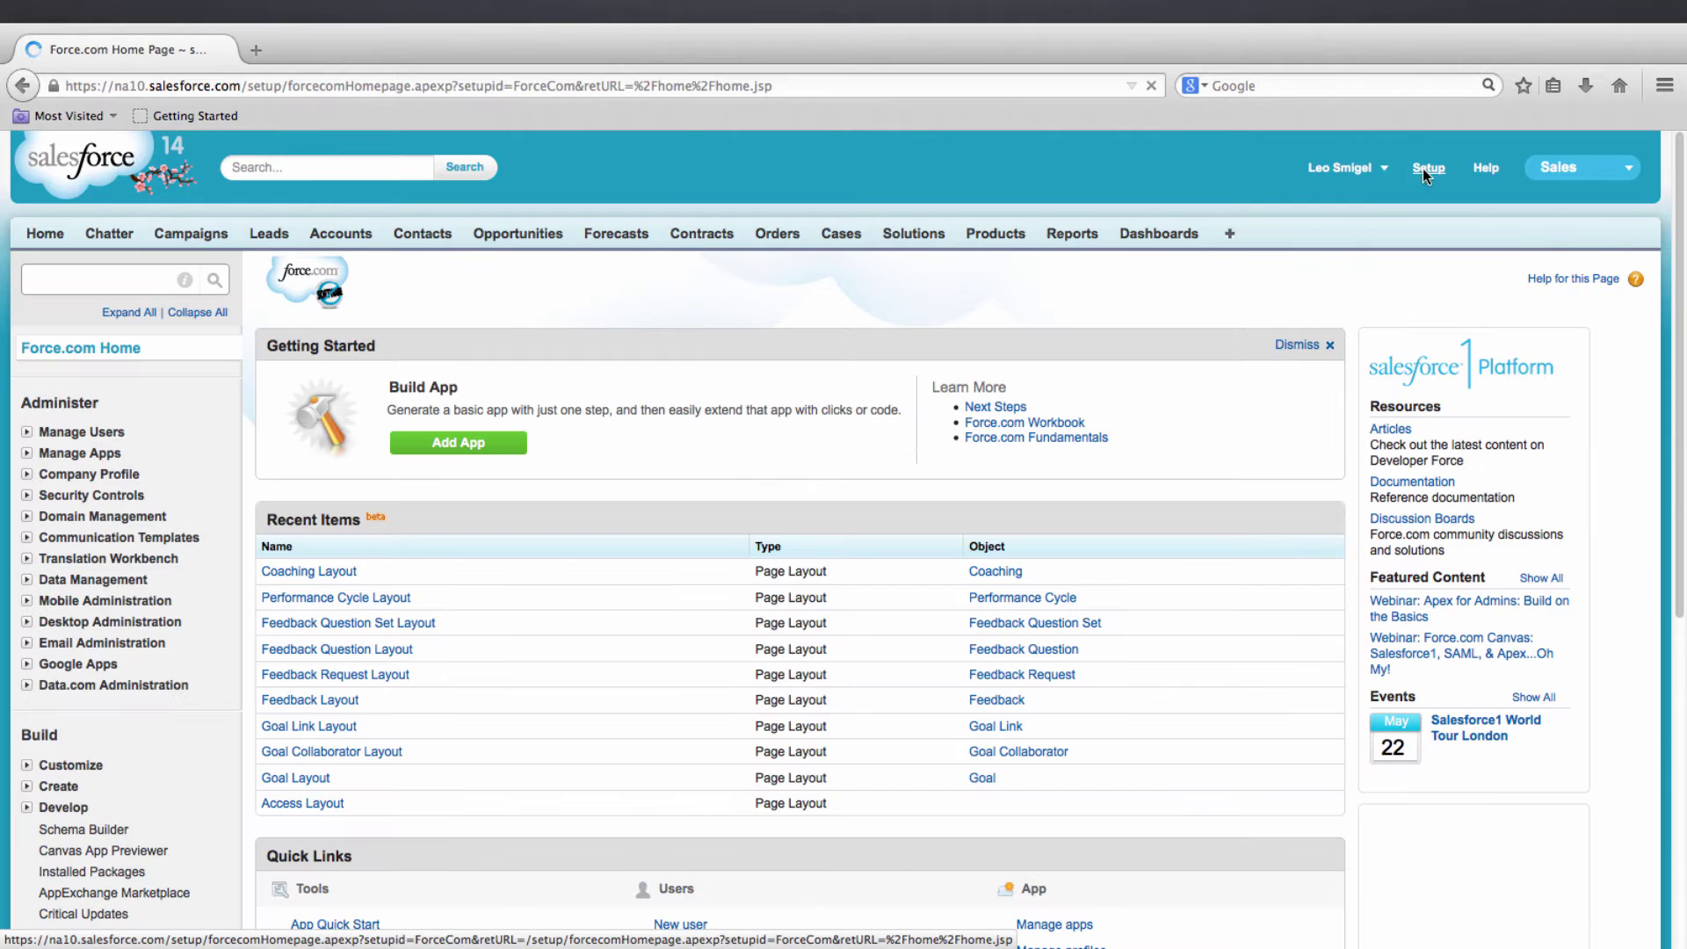
left_click(60, 787)
scroll(64, 791, "down", 3)
left_click(79, 848)
scroll(76, 853, "down", 2)
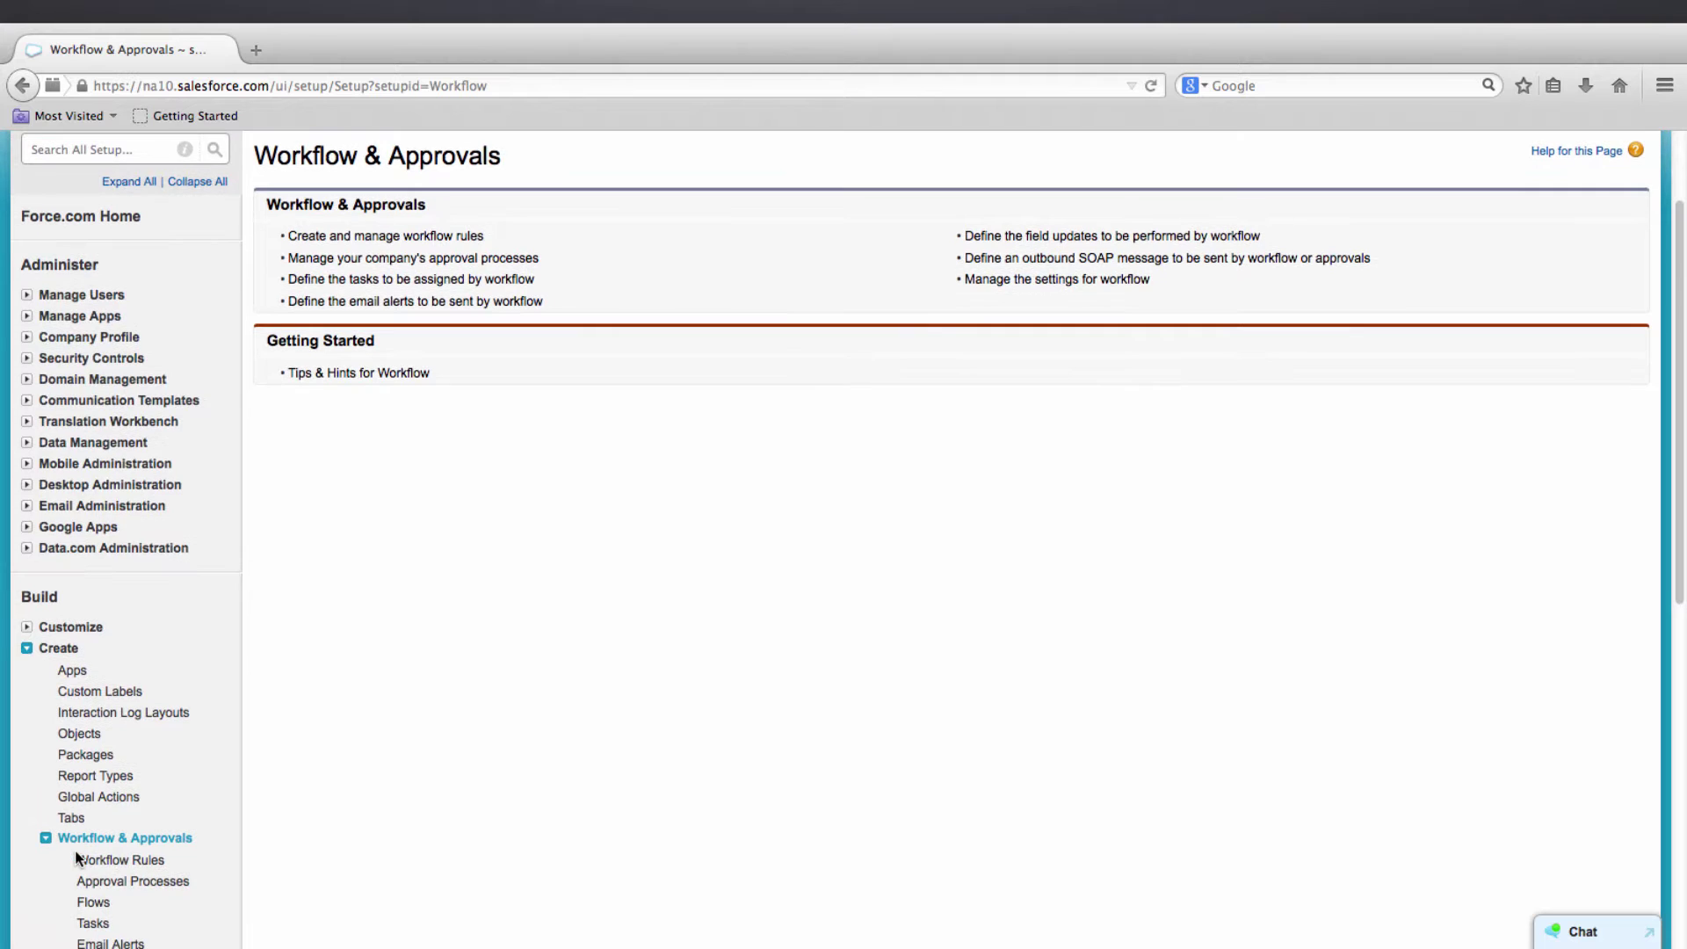
left_click(91, 902)
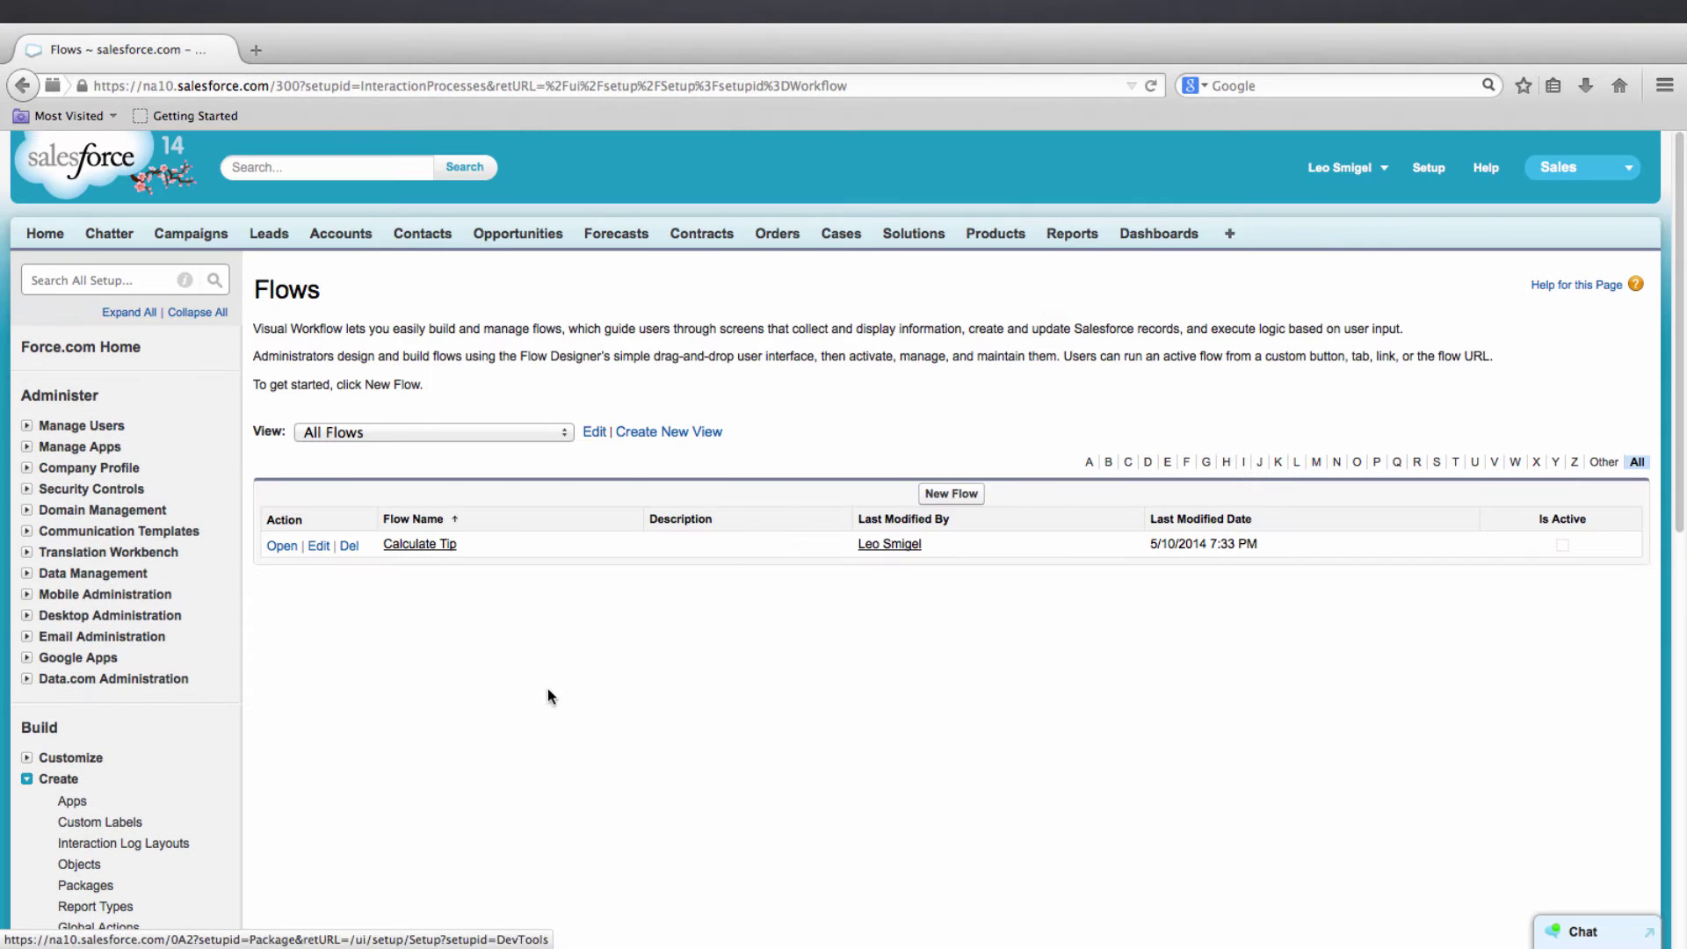
left_click(937, 496)
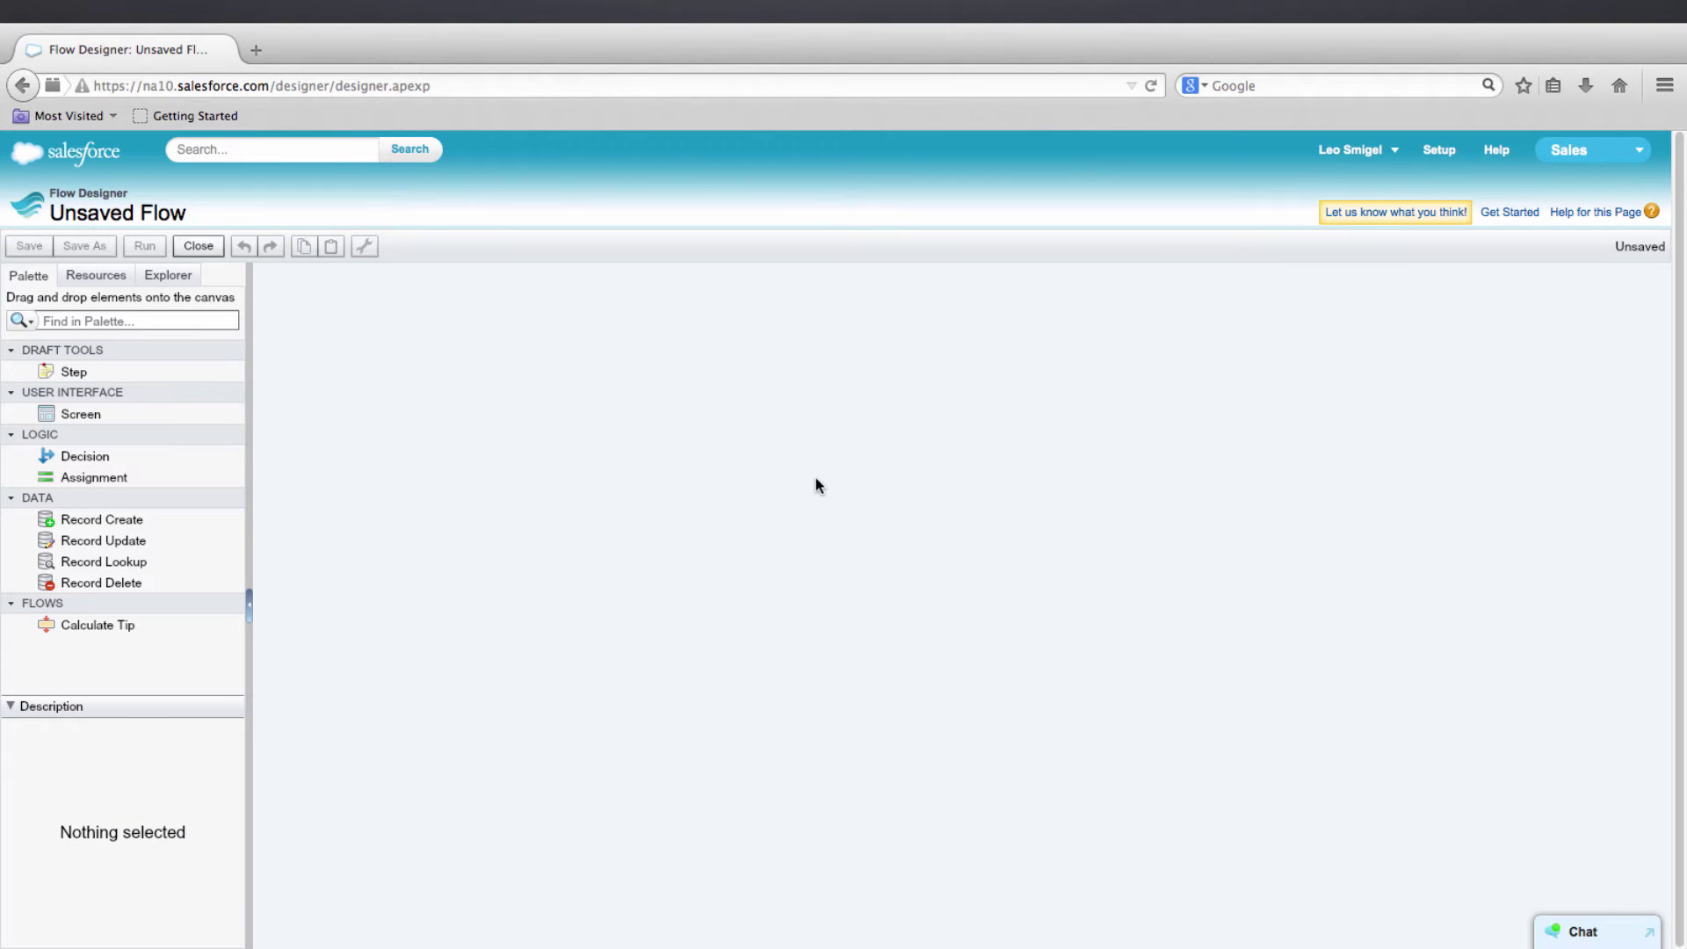
Add a Screen element to the flow canvas and name it "Welcome to the Sustainability Survey".
left_click_drag(194, 413, 764, 430)
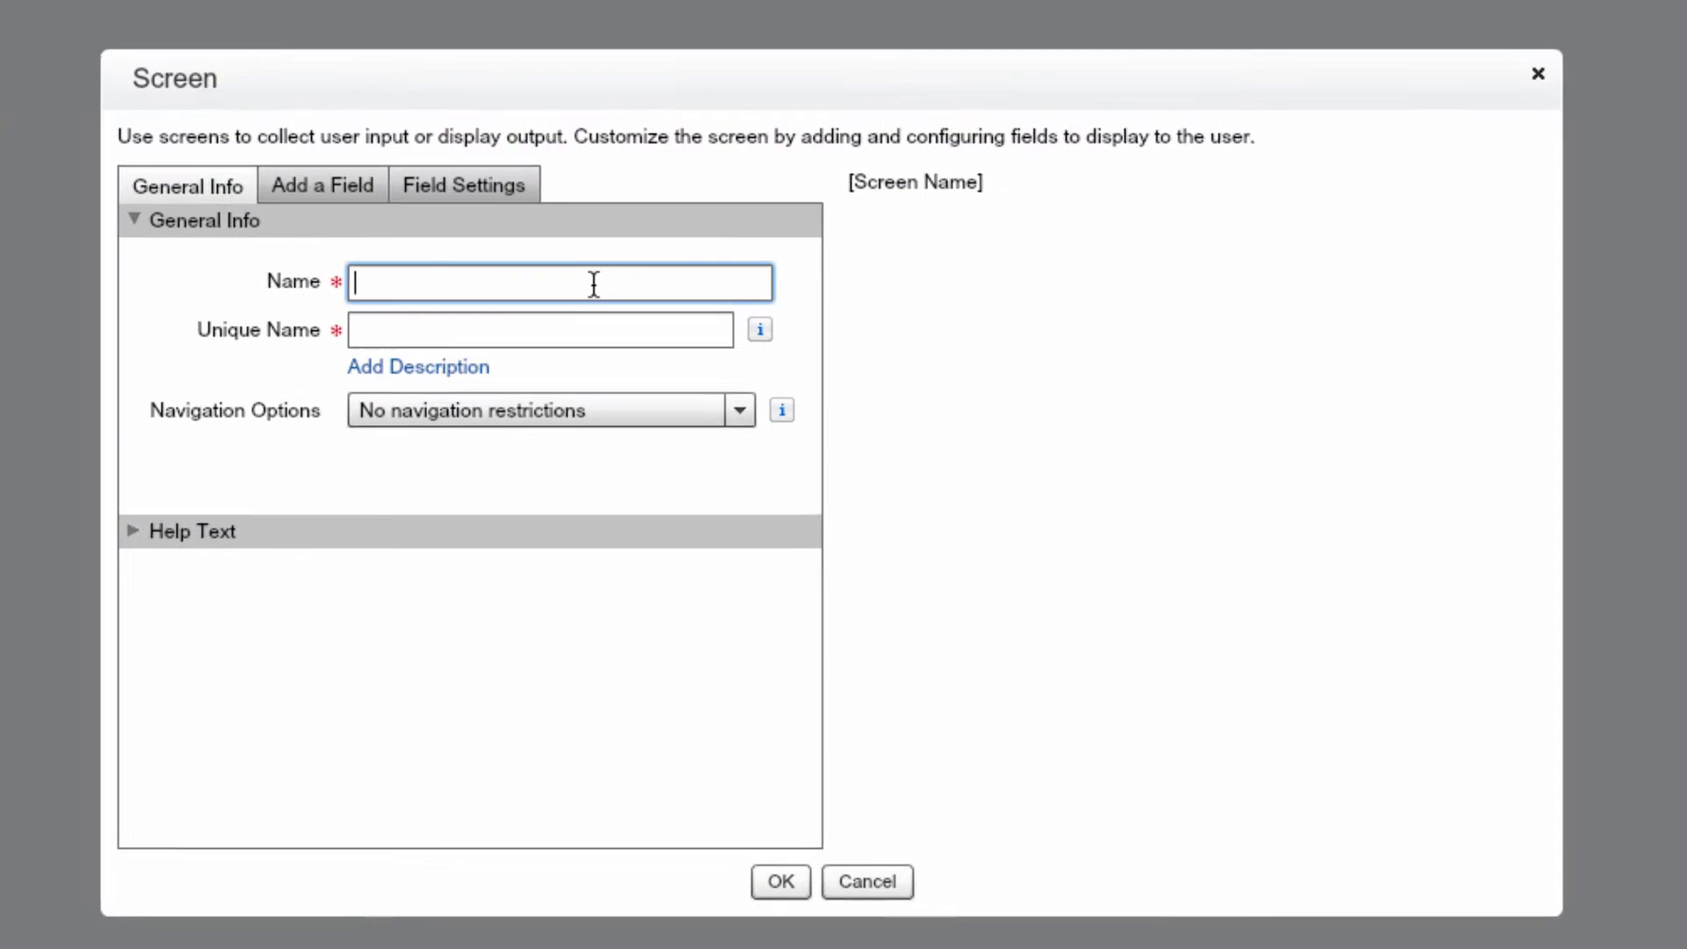
type("Welco")
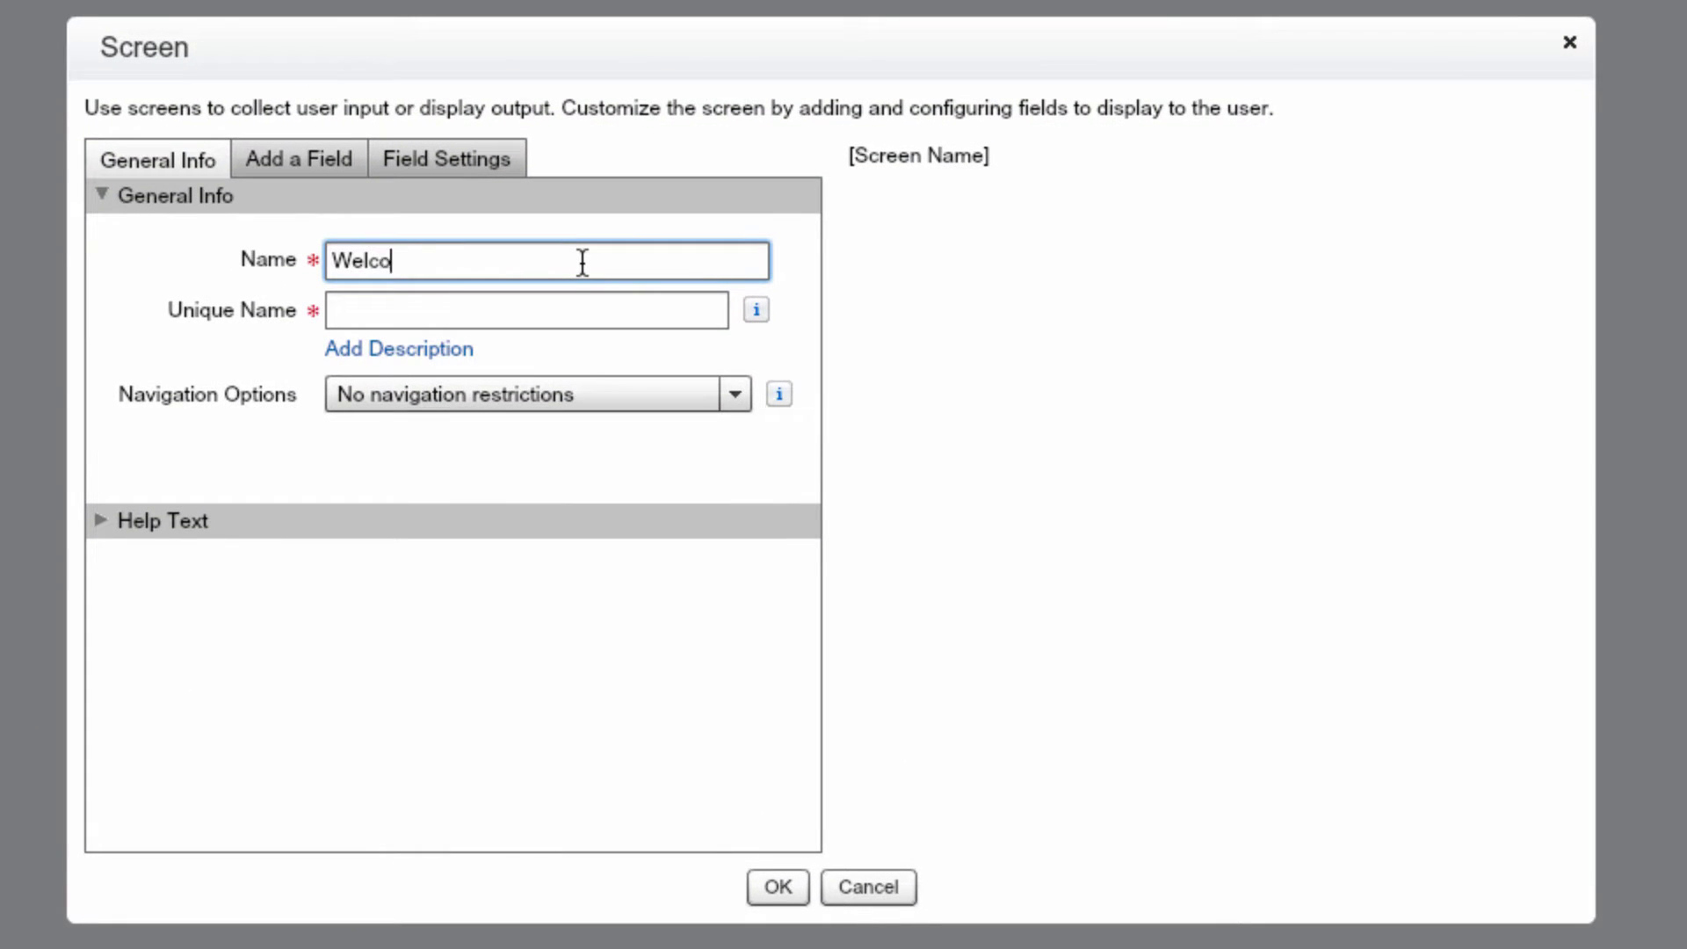
type("me to the Susta")
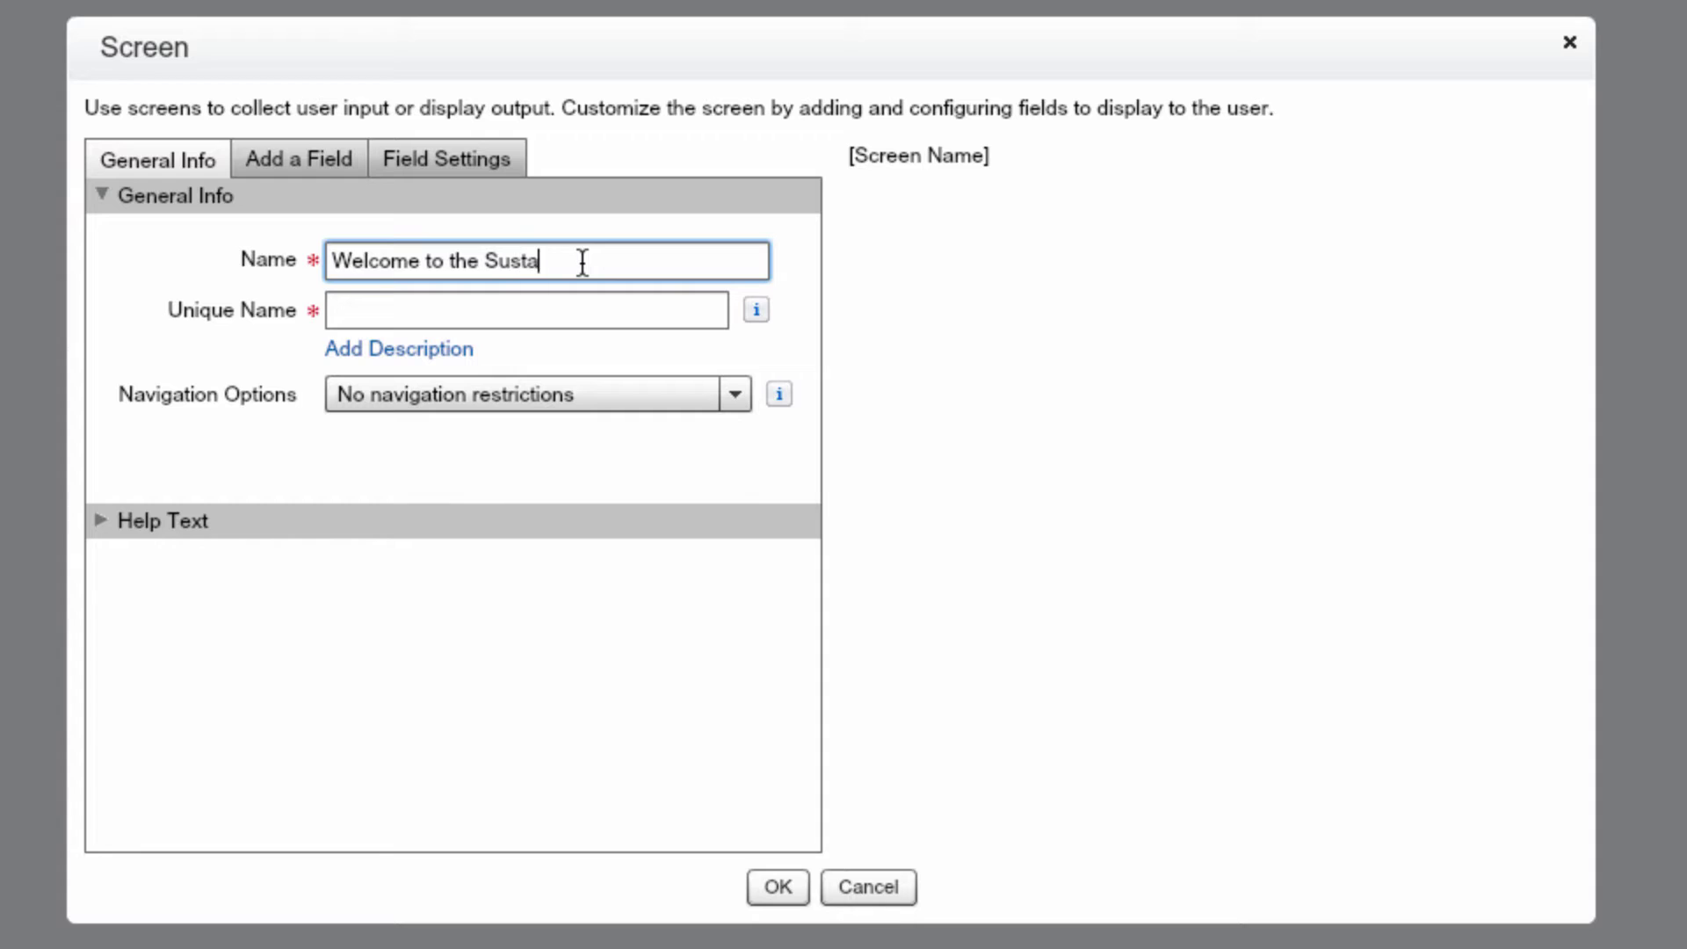
type("inability Survey")
key("Tab")
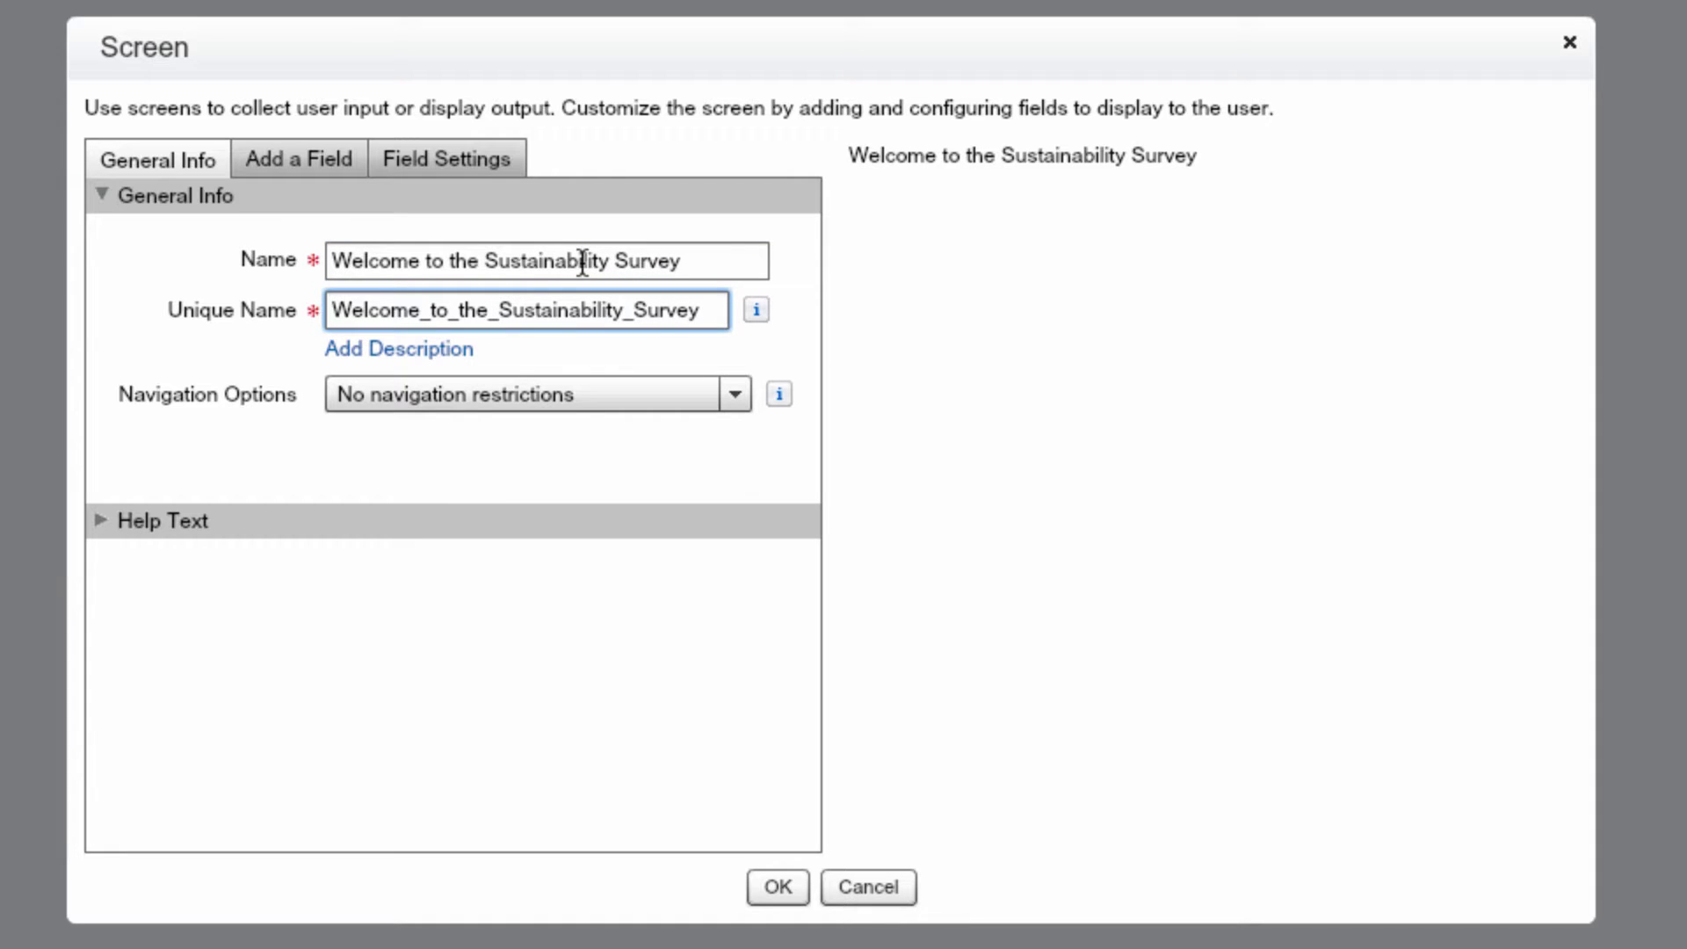
Add a Display Text field named SurveyIntro with the commute survey thank-you message explaining its purpose and the random drawing for a $250 gift card.
left_click(315, 151)
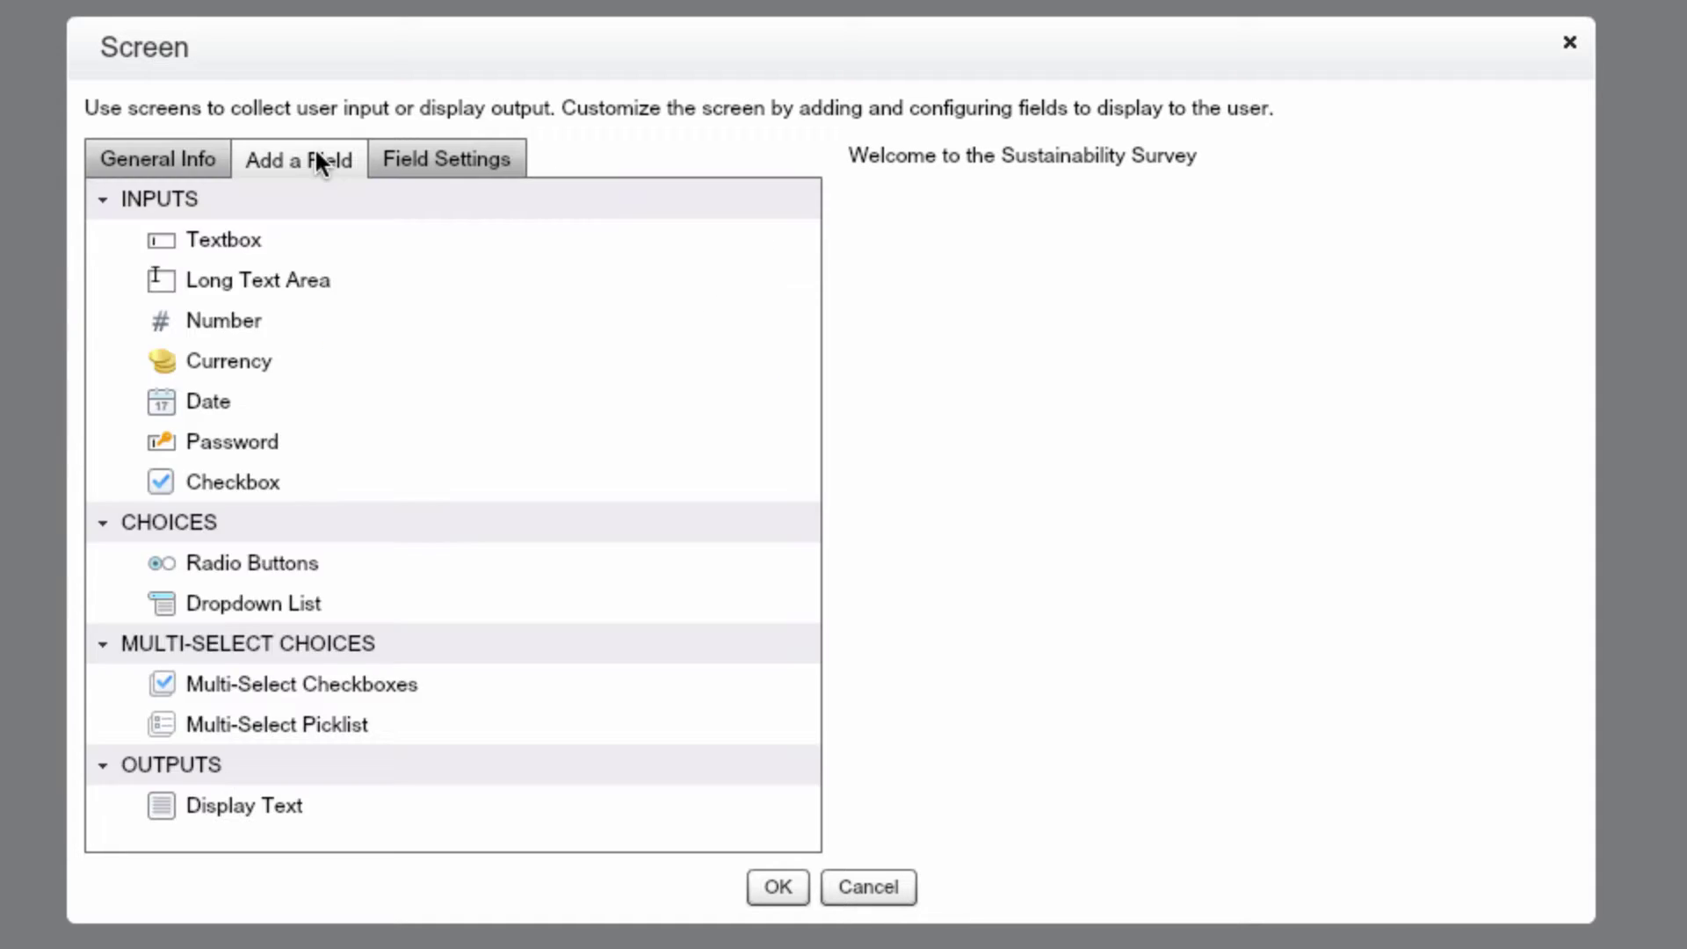
double_click(245, 798)
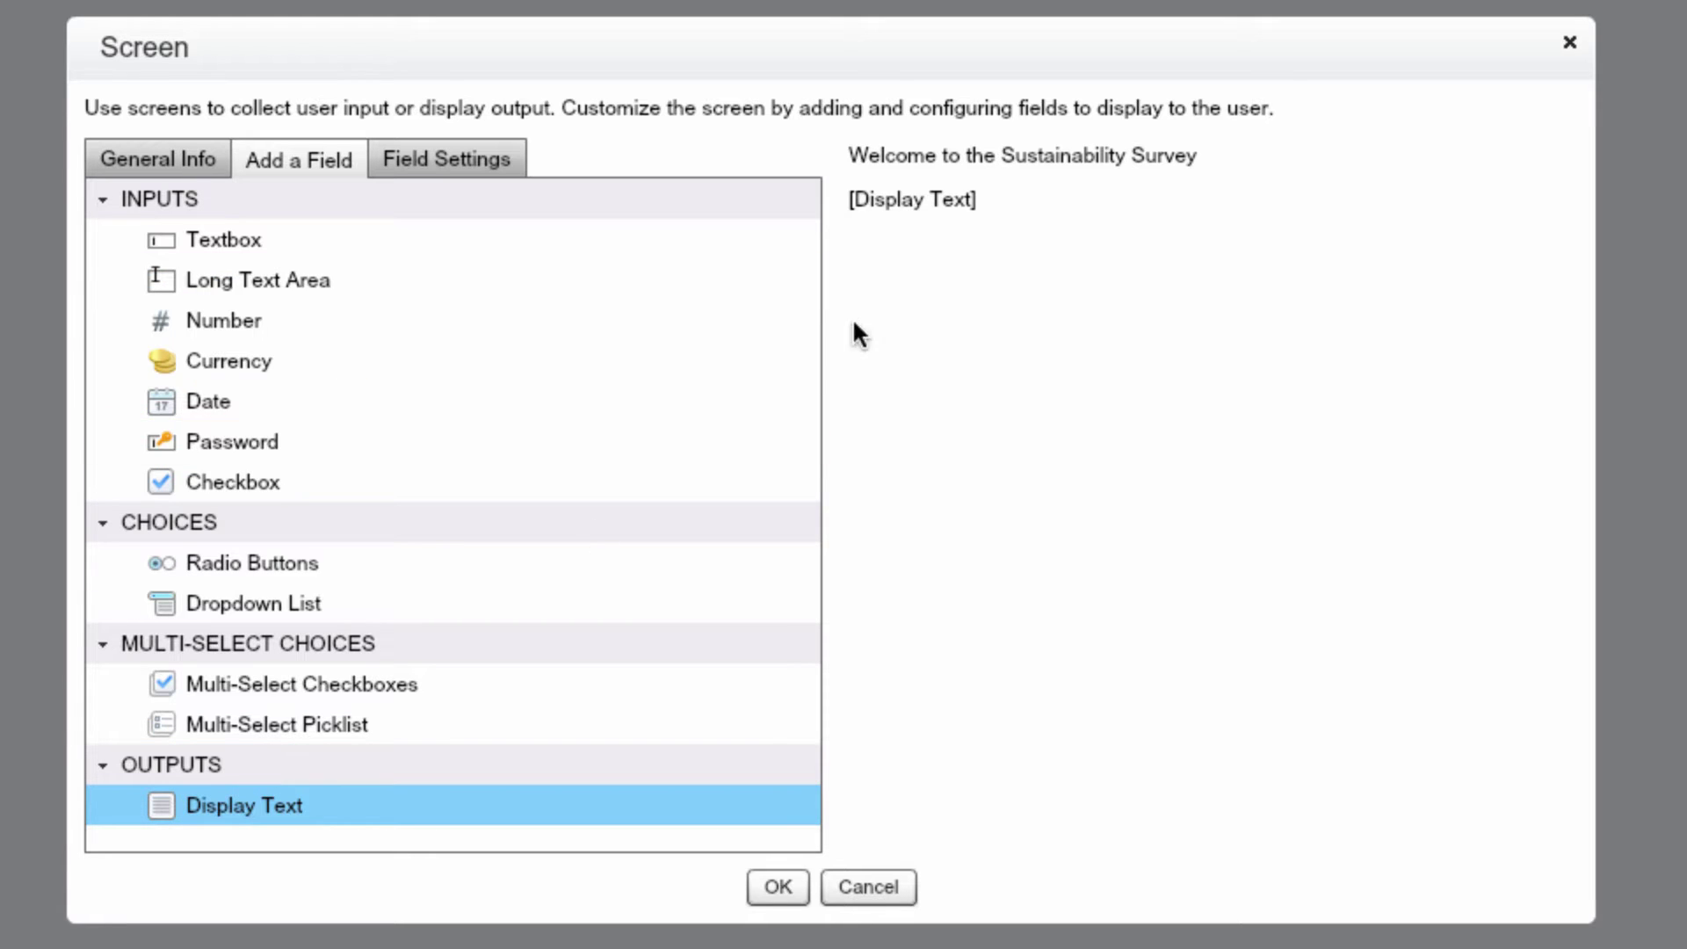
left_click(952, 202)
left_click(570, 231)
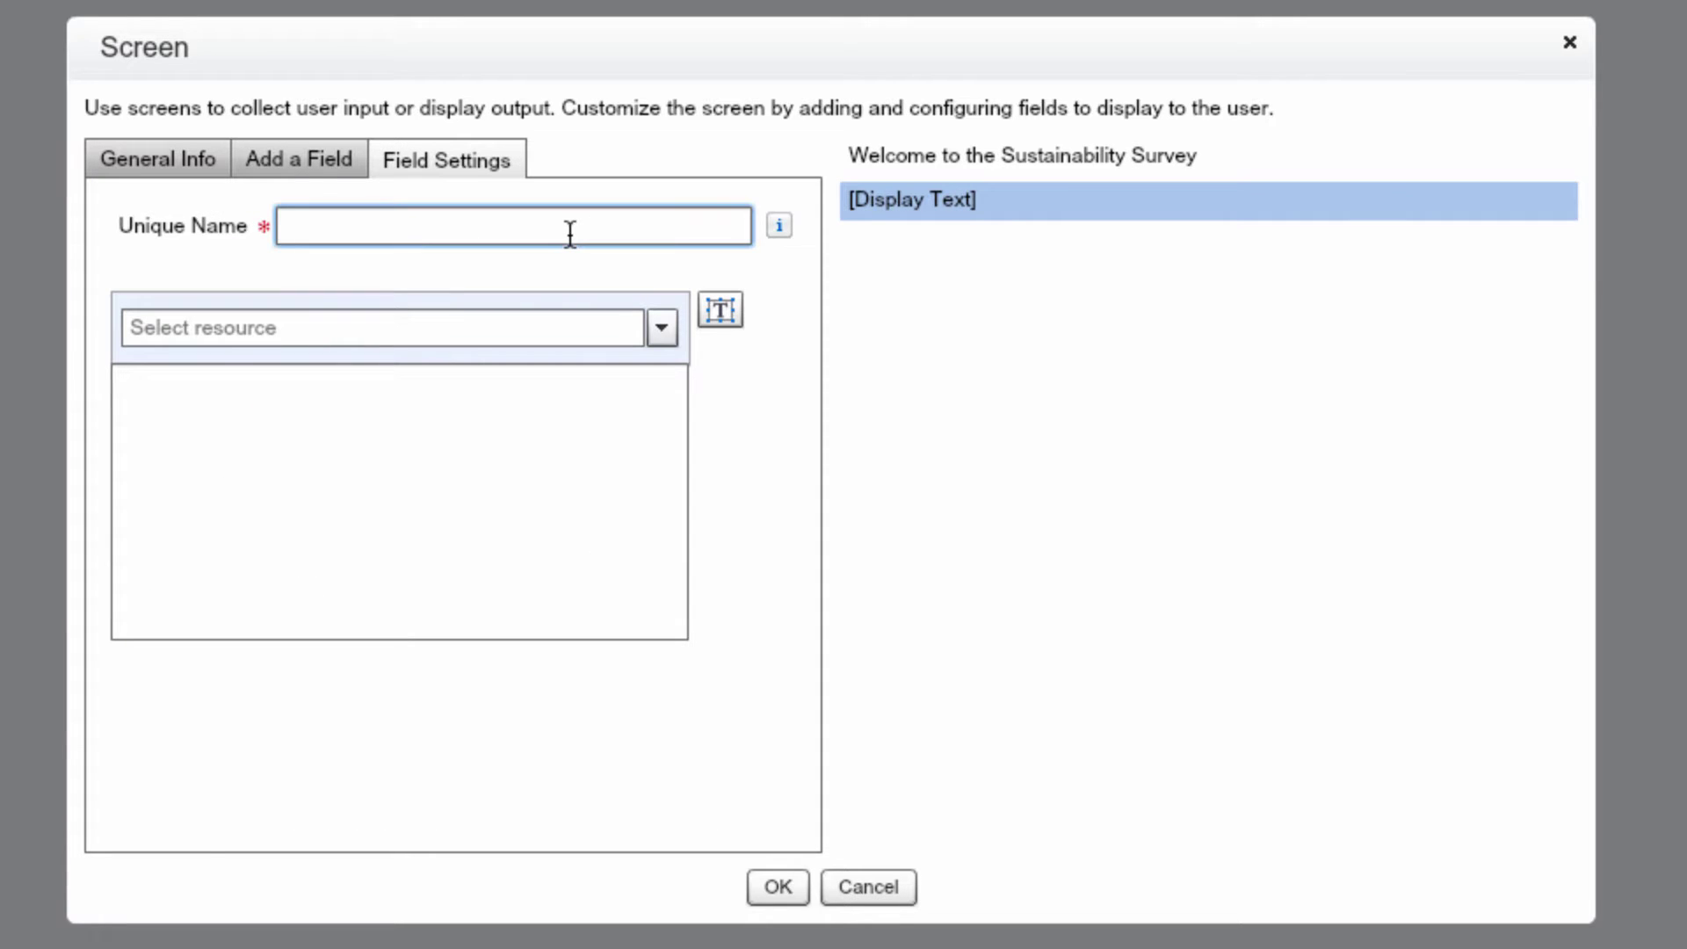
type("SurveyIntro")
key("Tab")
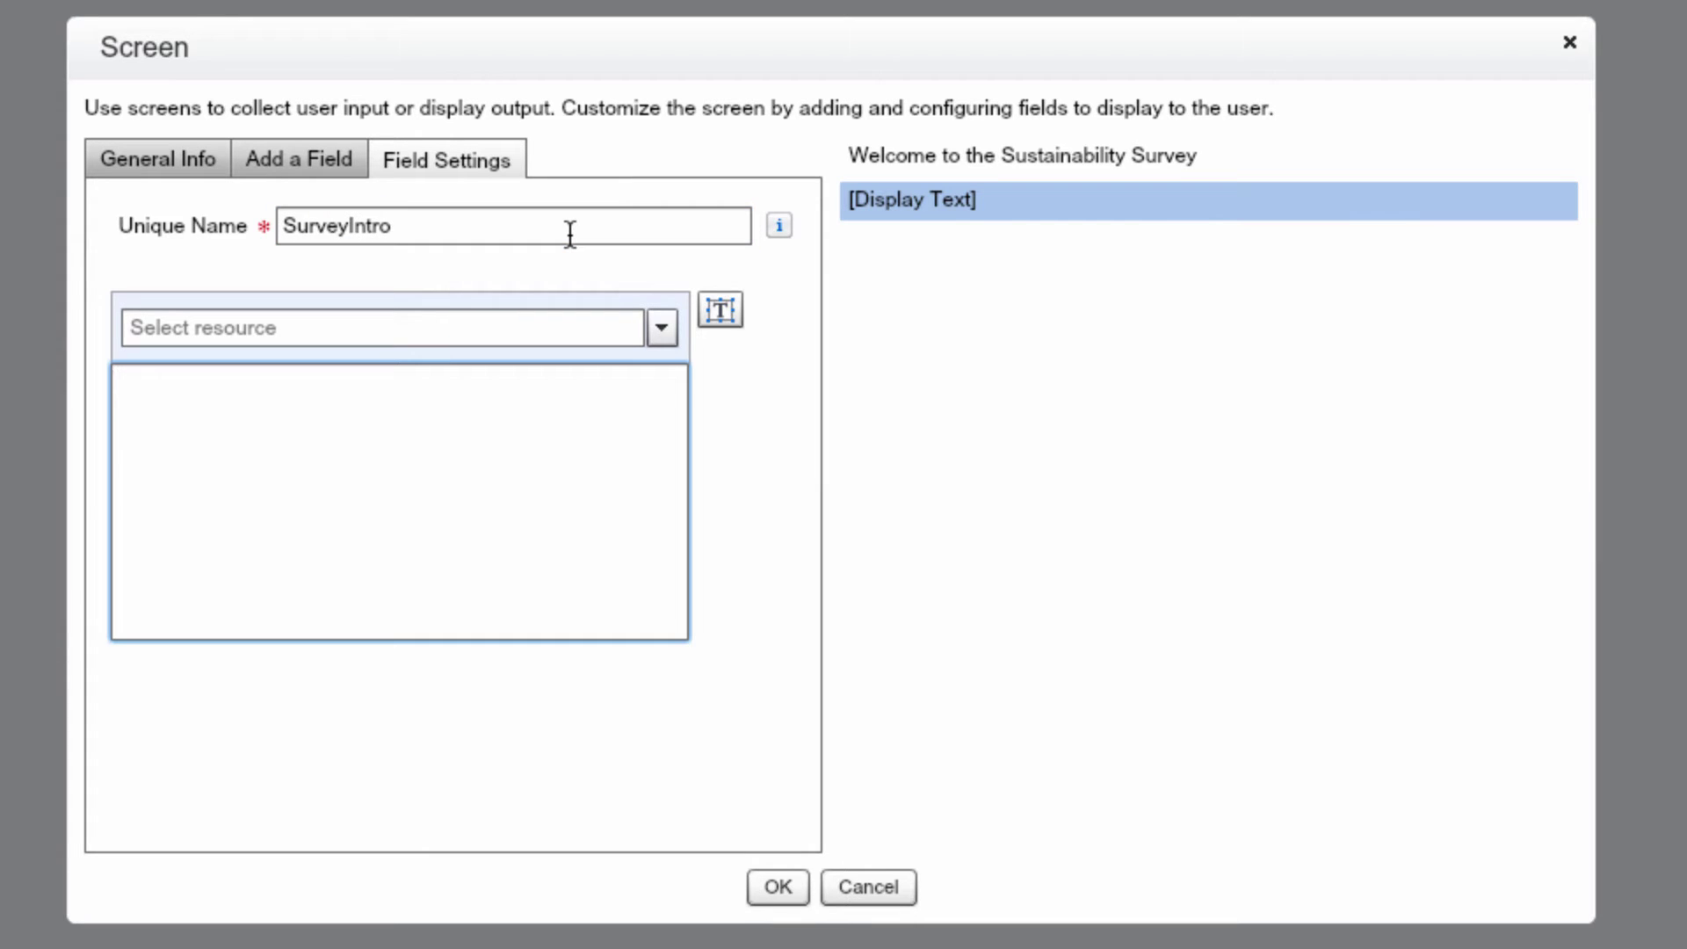
type("Thank you for spending the next seven minutes on this commute survey. Your participation will help us assess our environmental footprint as a company and help us plan better transportation options as we grow. At the end of the survey, enter your email address for the chance to win a $250 gift card! One winner will be chosen at random.")
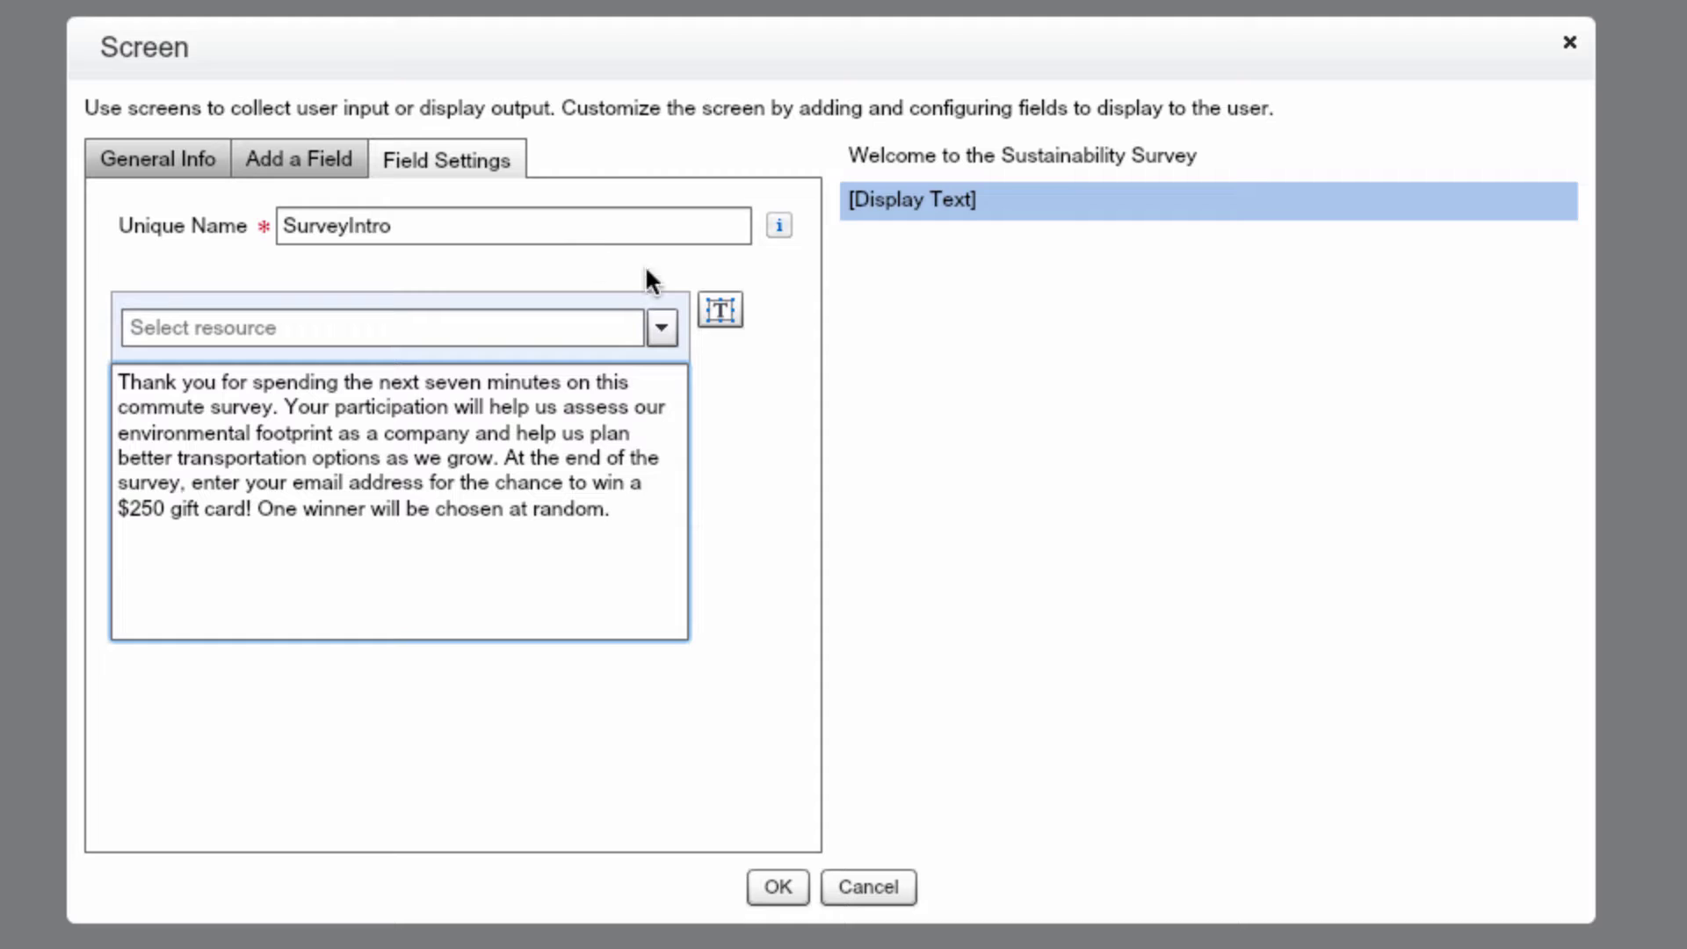
left_click(939, 358)
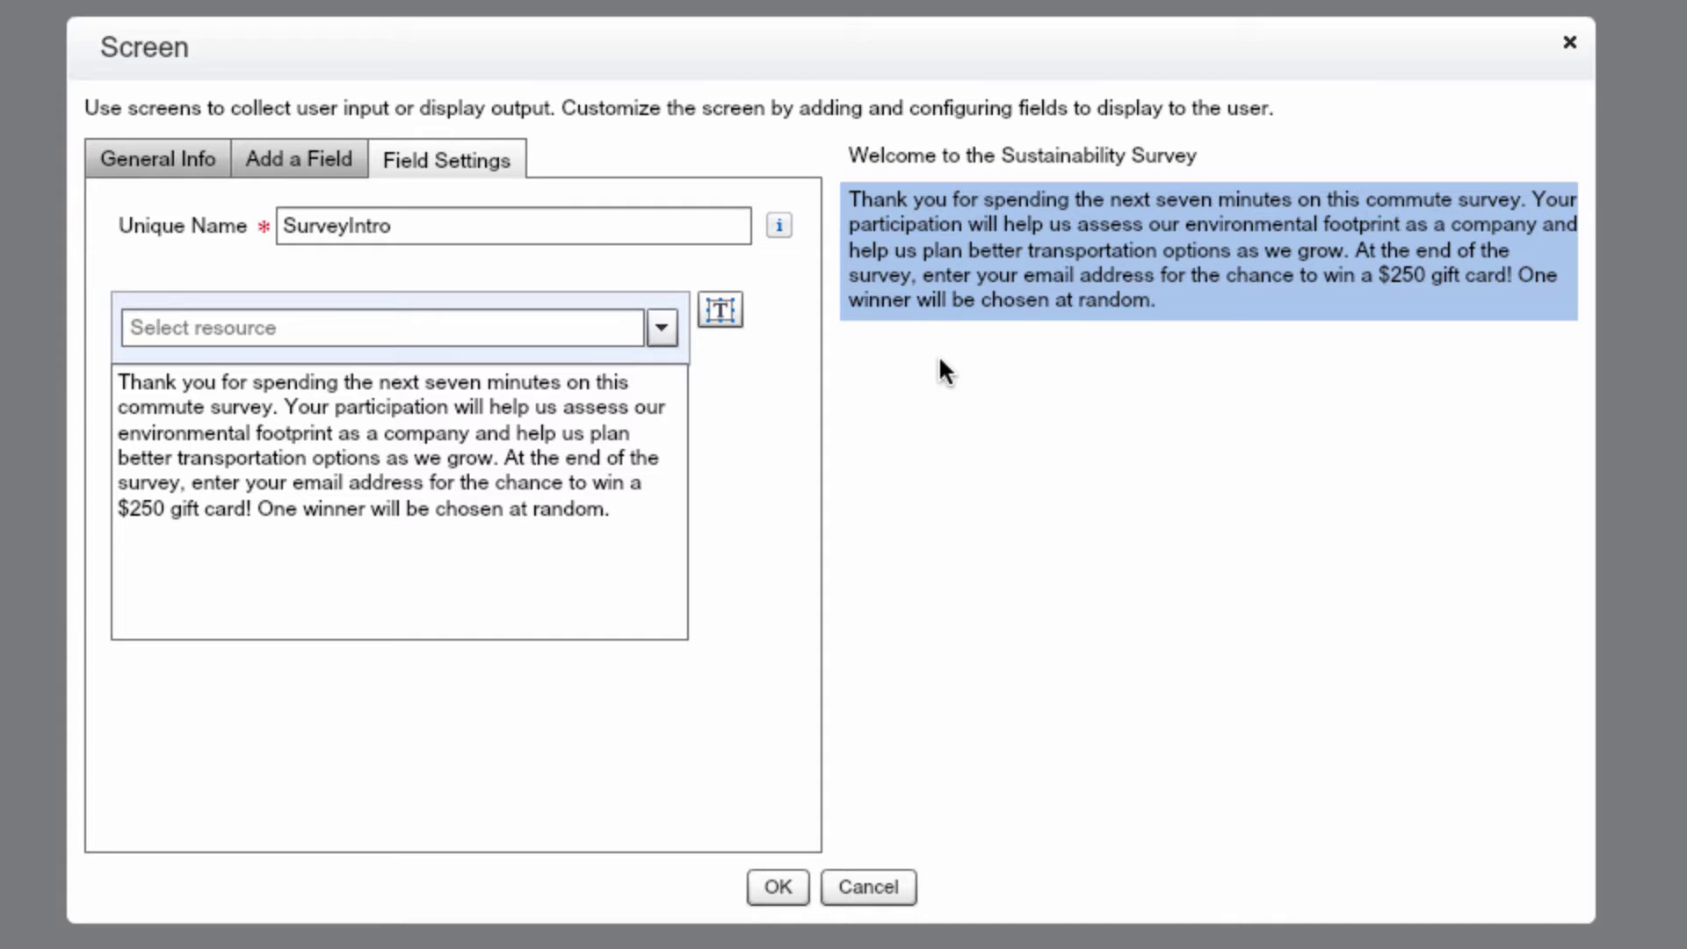
Add a Radio Buttons field to the screen with the label "In which region do you work?".
left_click(318, 167)
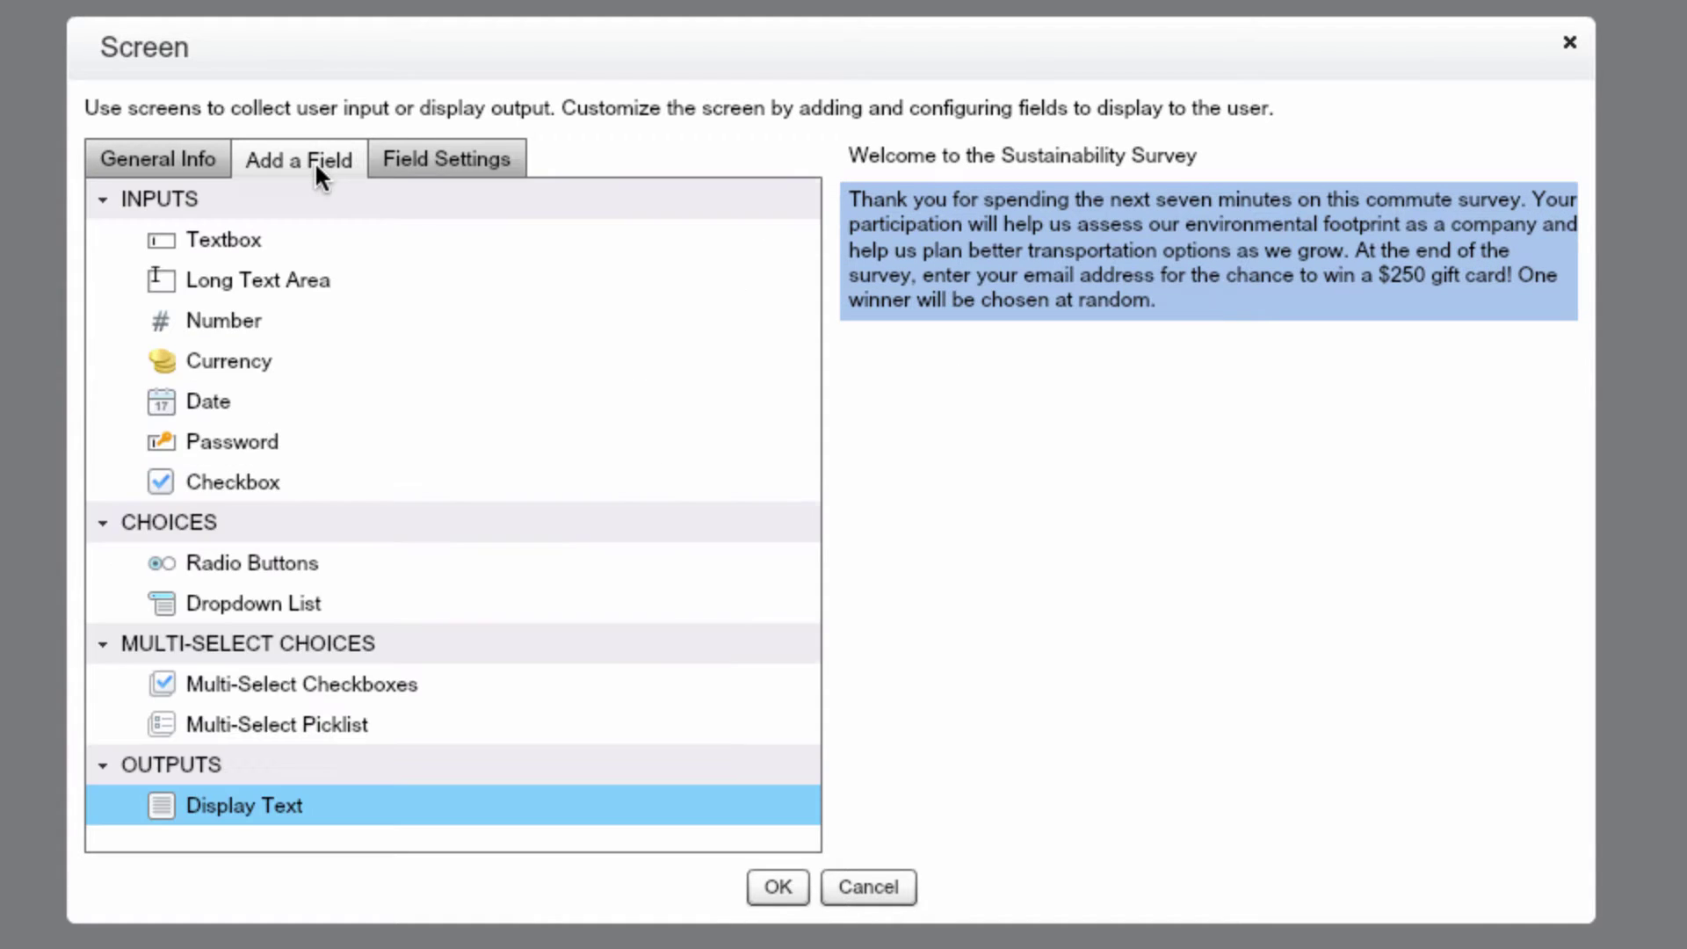
double_click(241, 563)
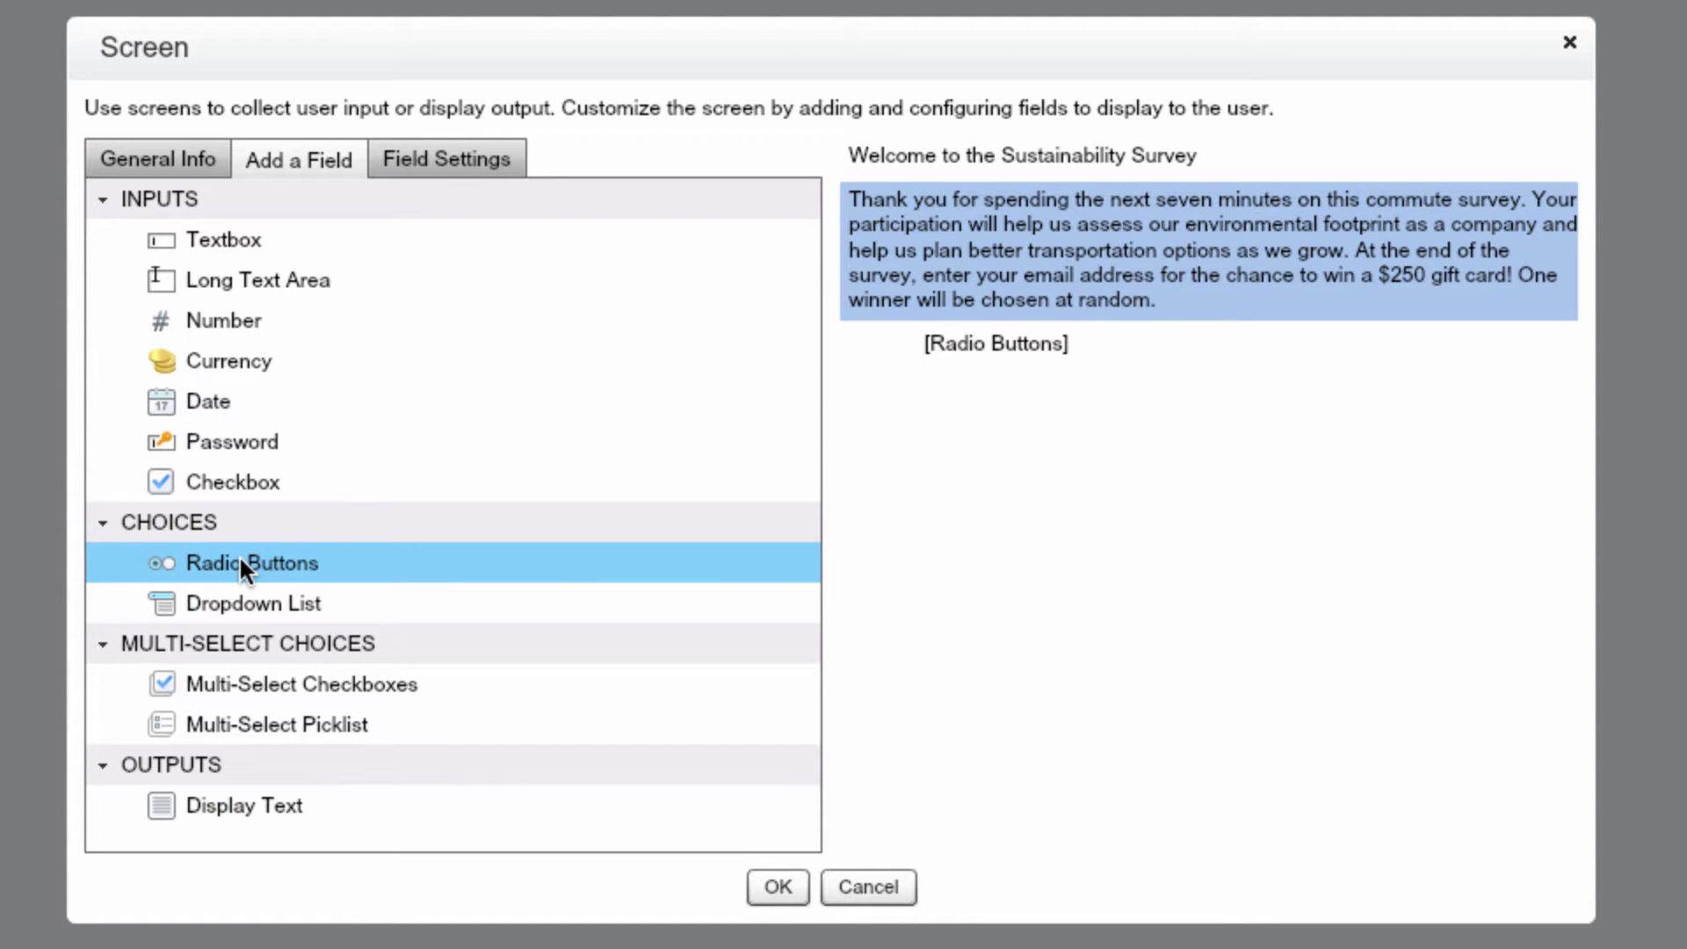
left_click(919, 350)
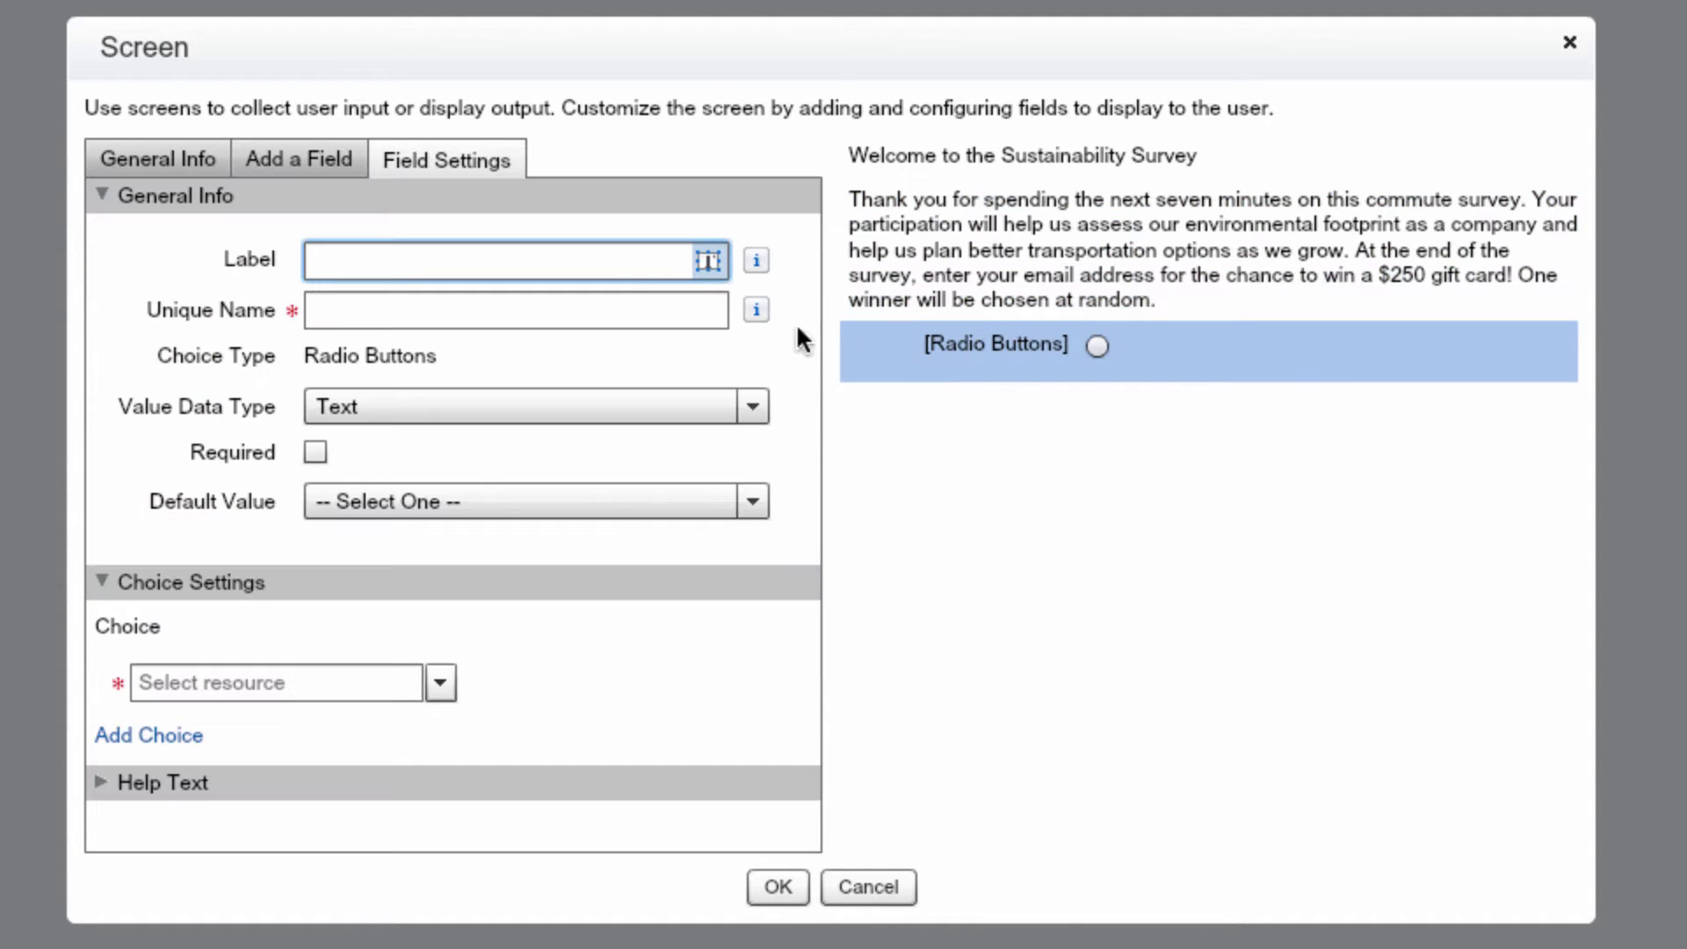
type("In which region")
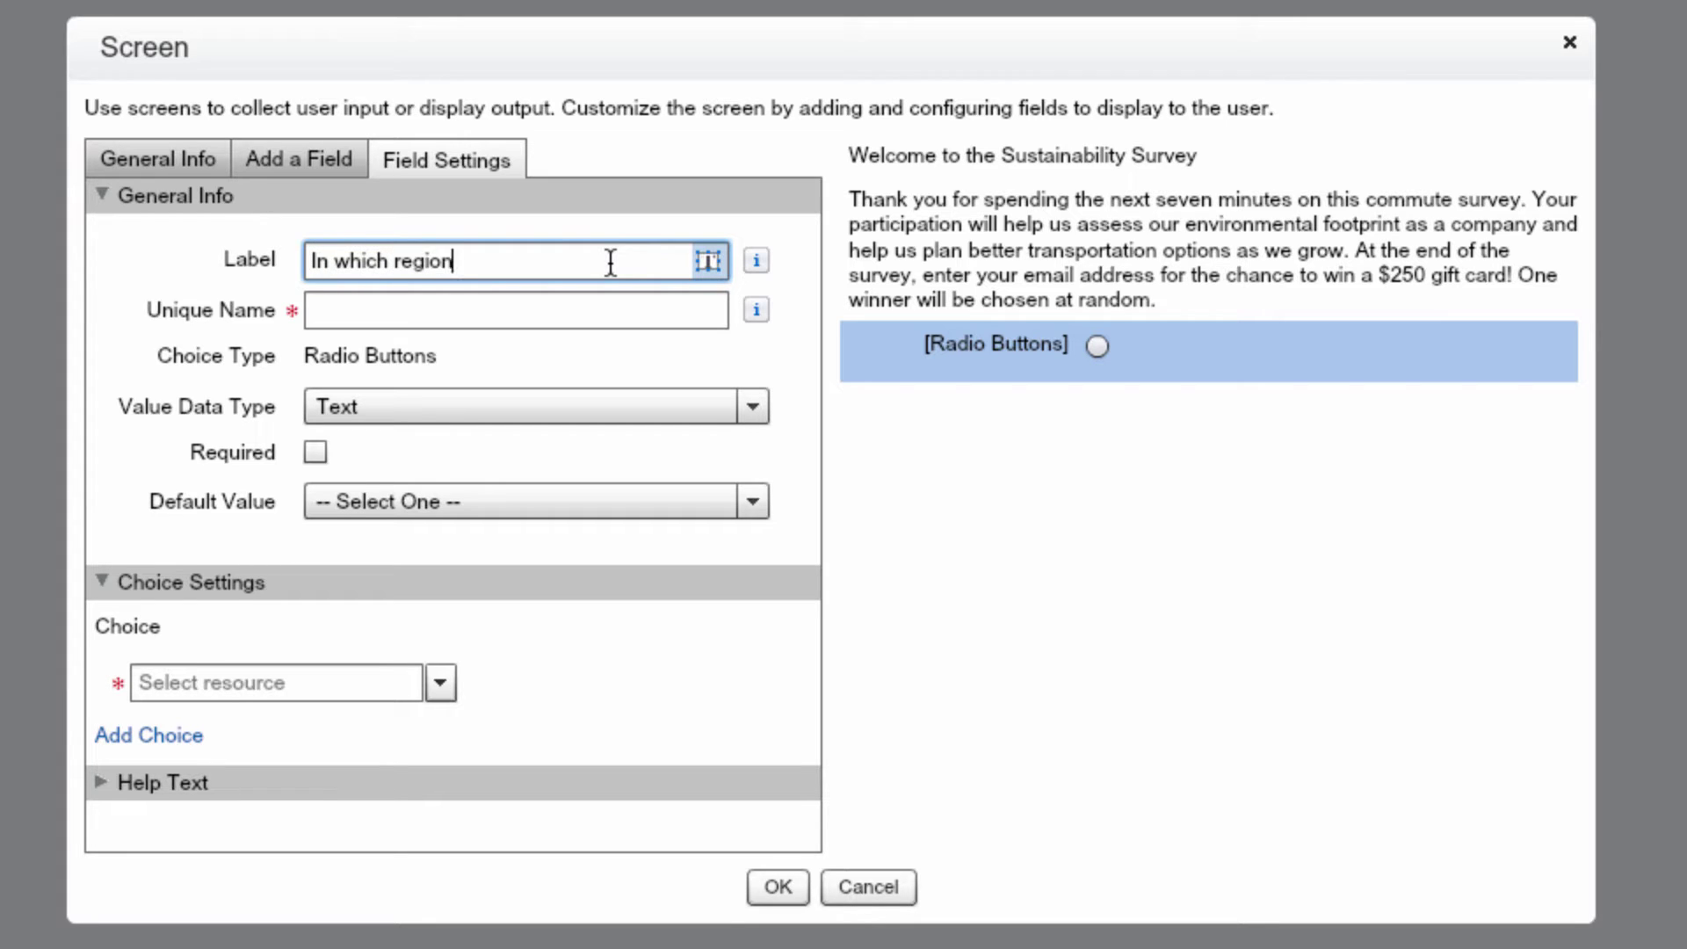
type(" do you work")
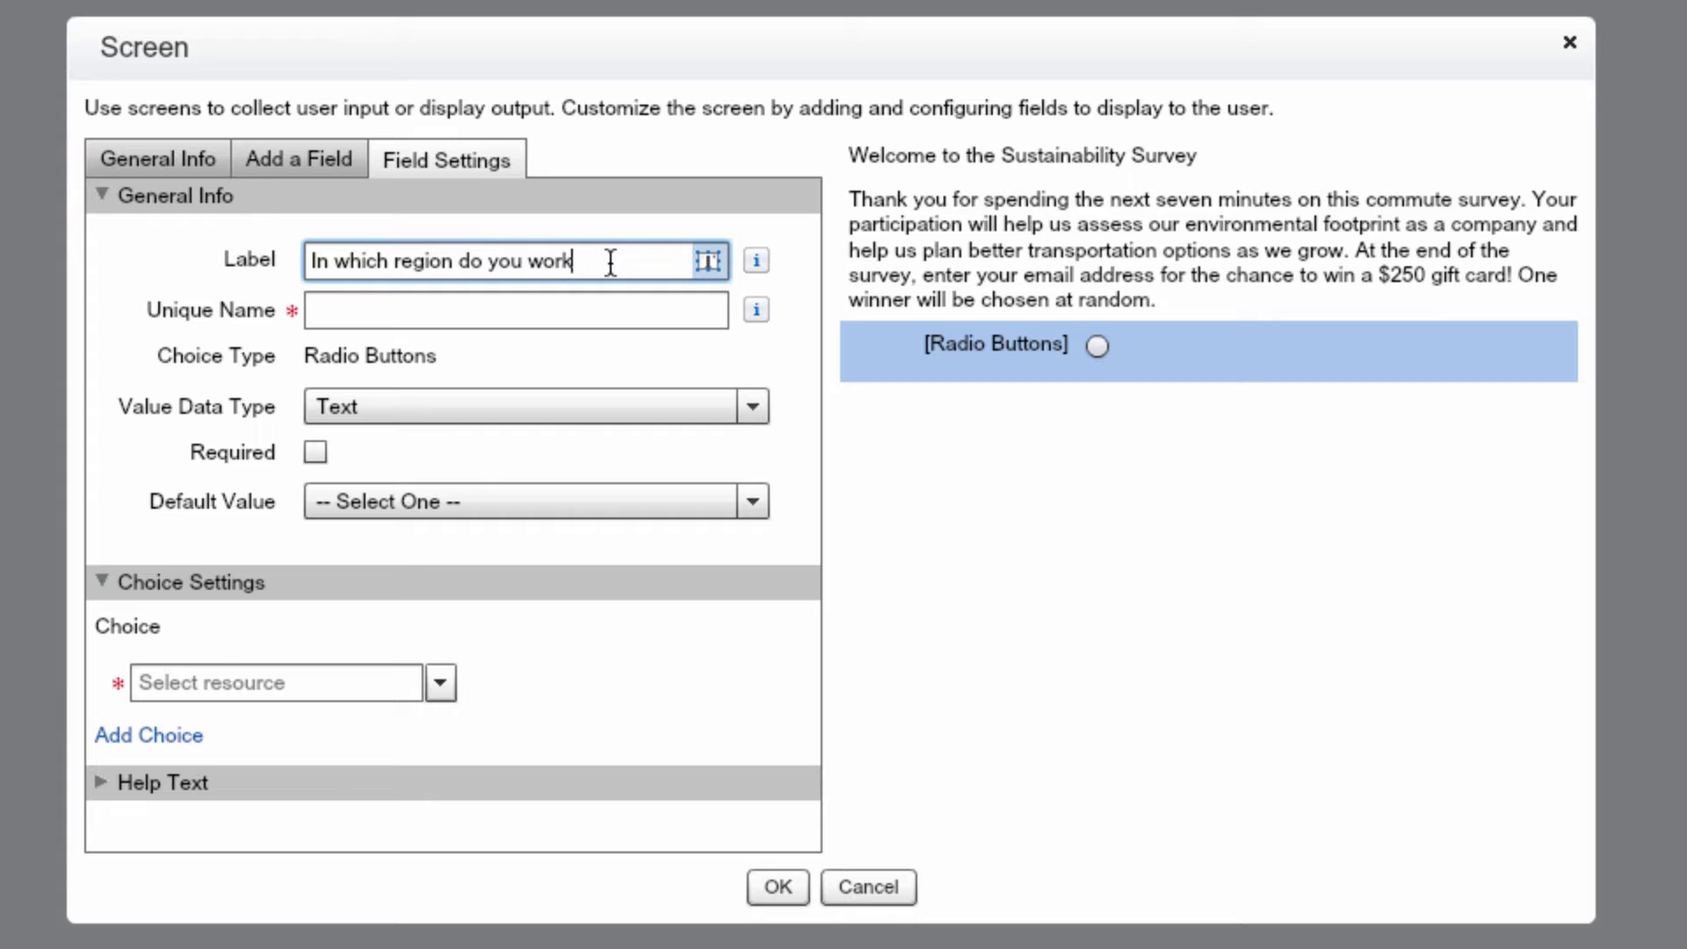
type("?")
key("Tab")
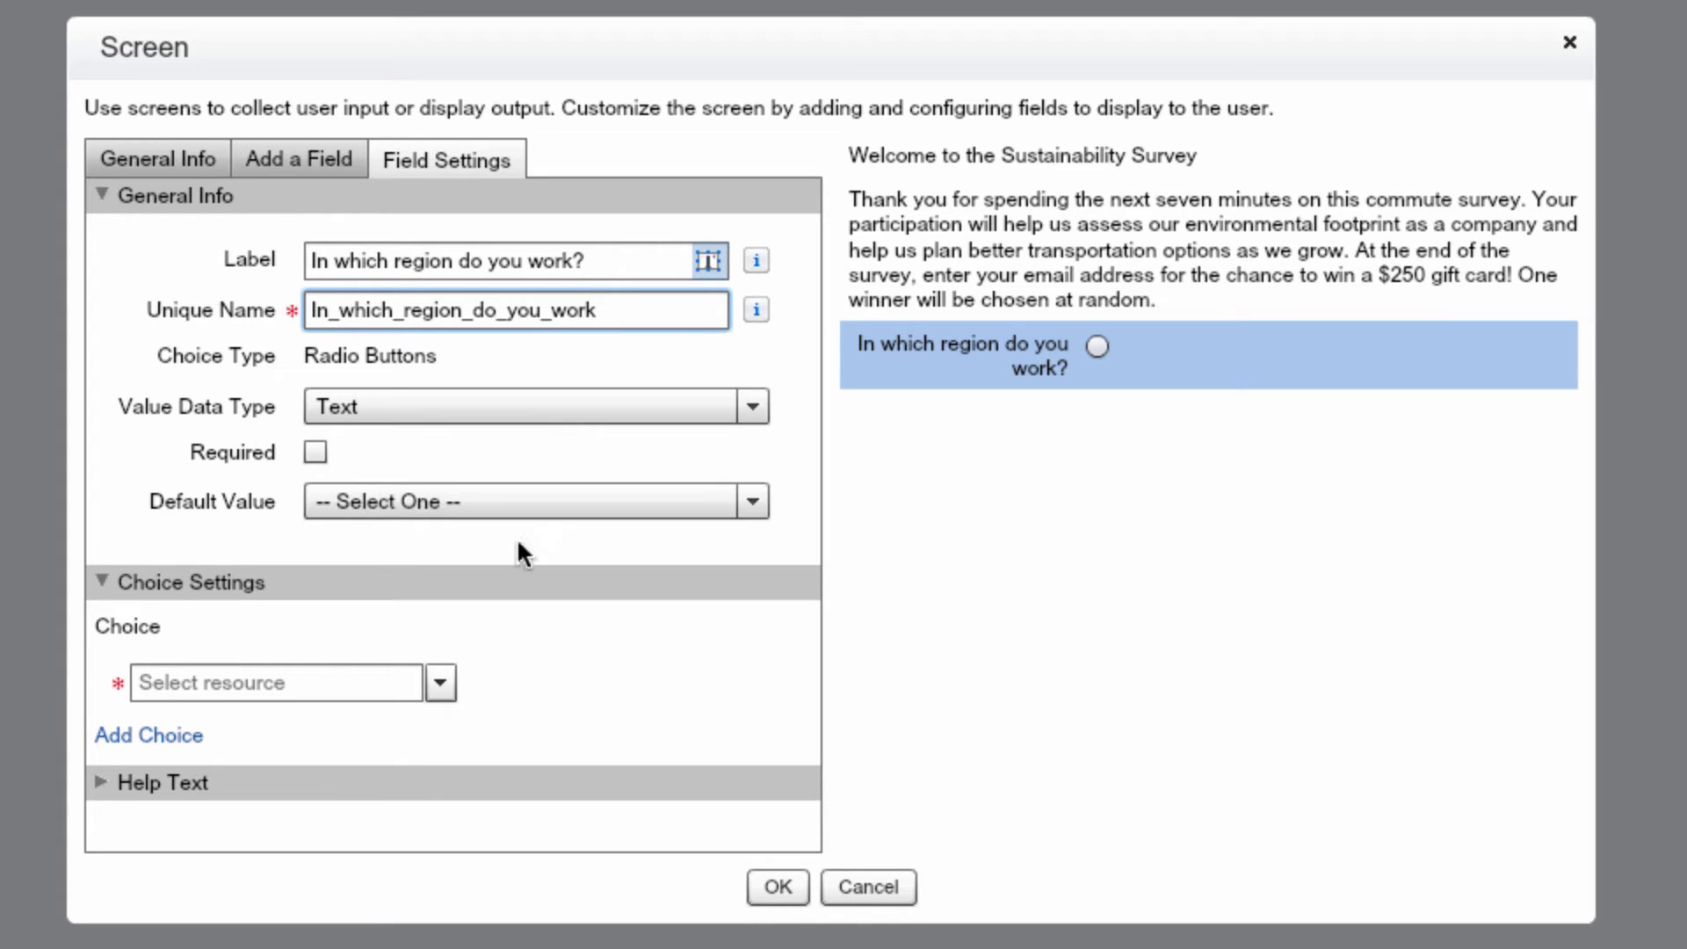
Create a new choice labelled AMERICAS with the stored value AMERICAS for the region question.
left_click(433, 682)
left_click(361, 726)
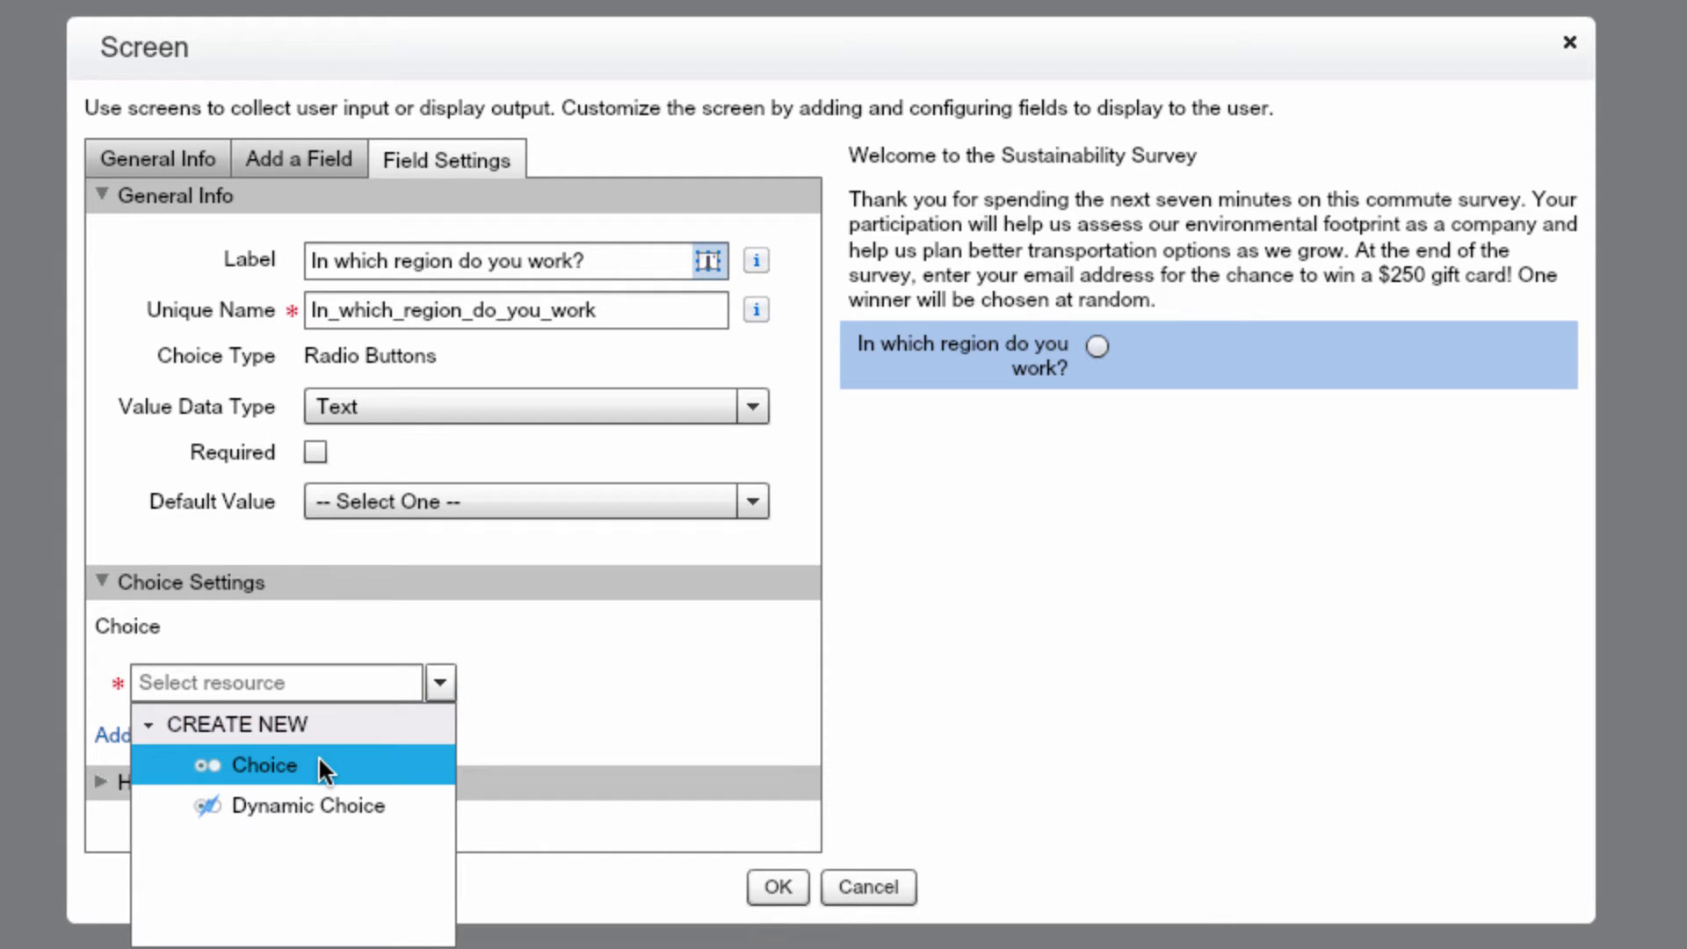
left_click(263, 766)
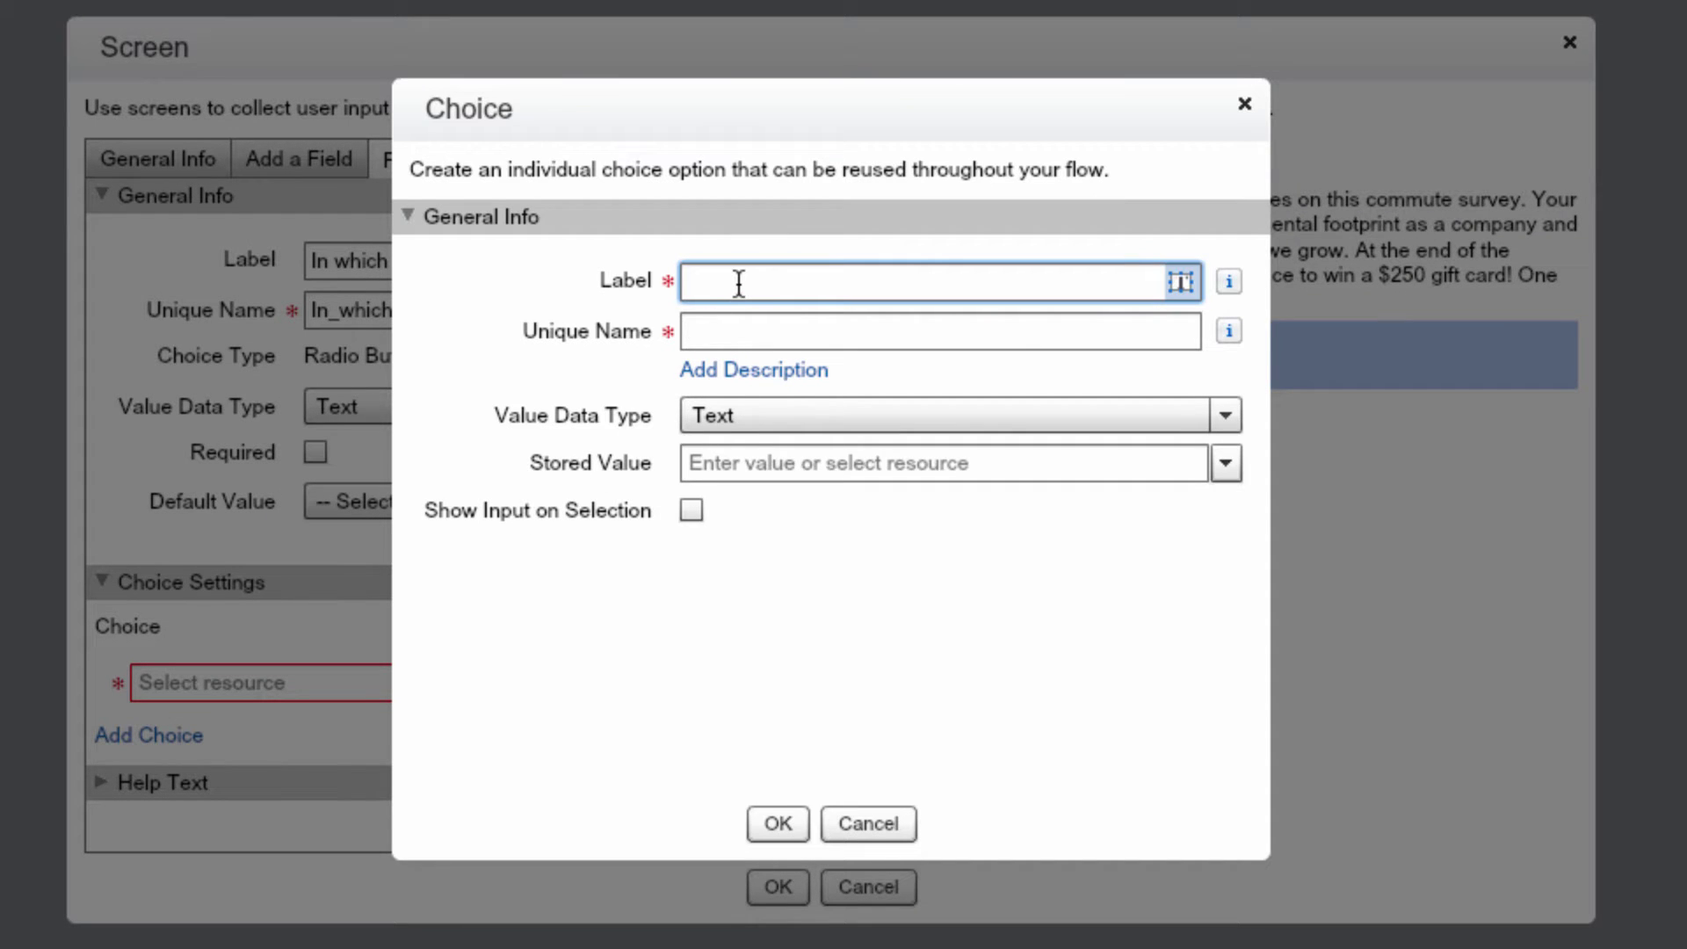
type("AMERICAS")
key("Tab")
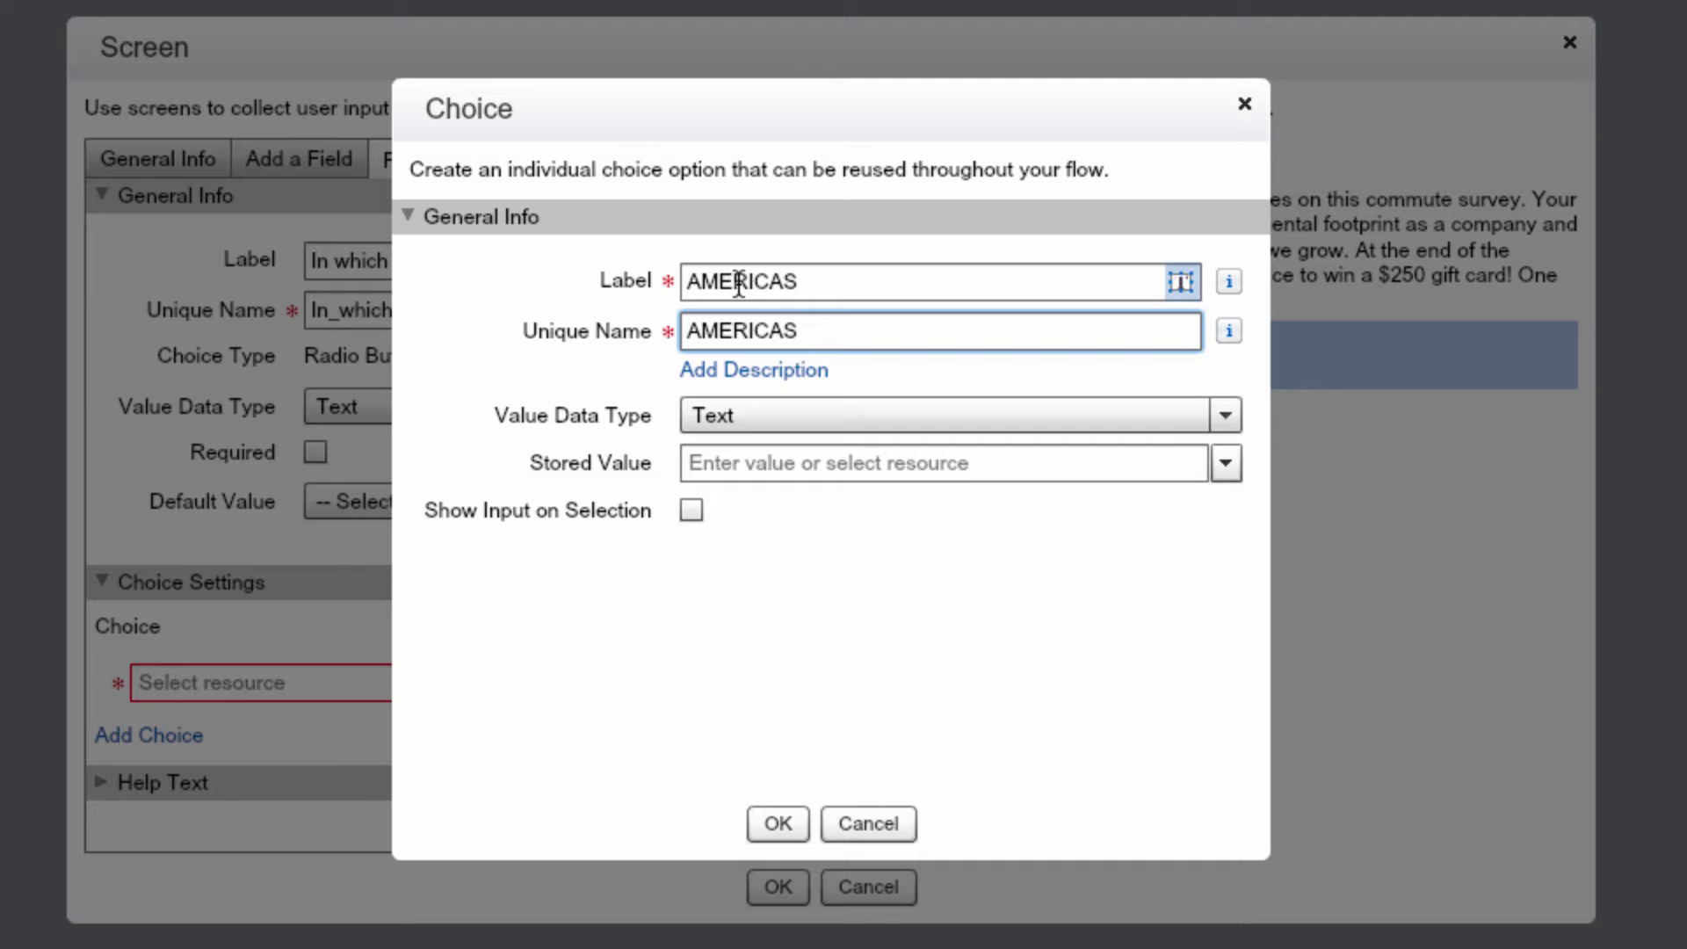
left_click(755, 457)
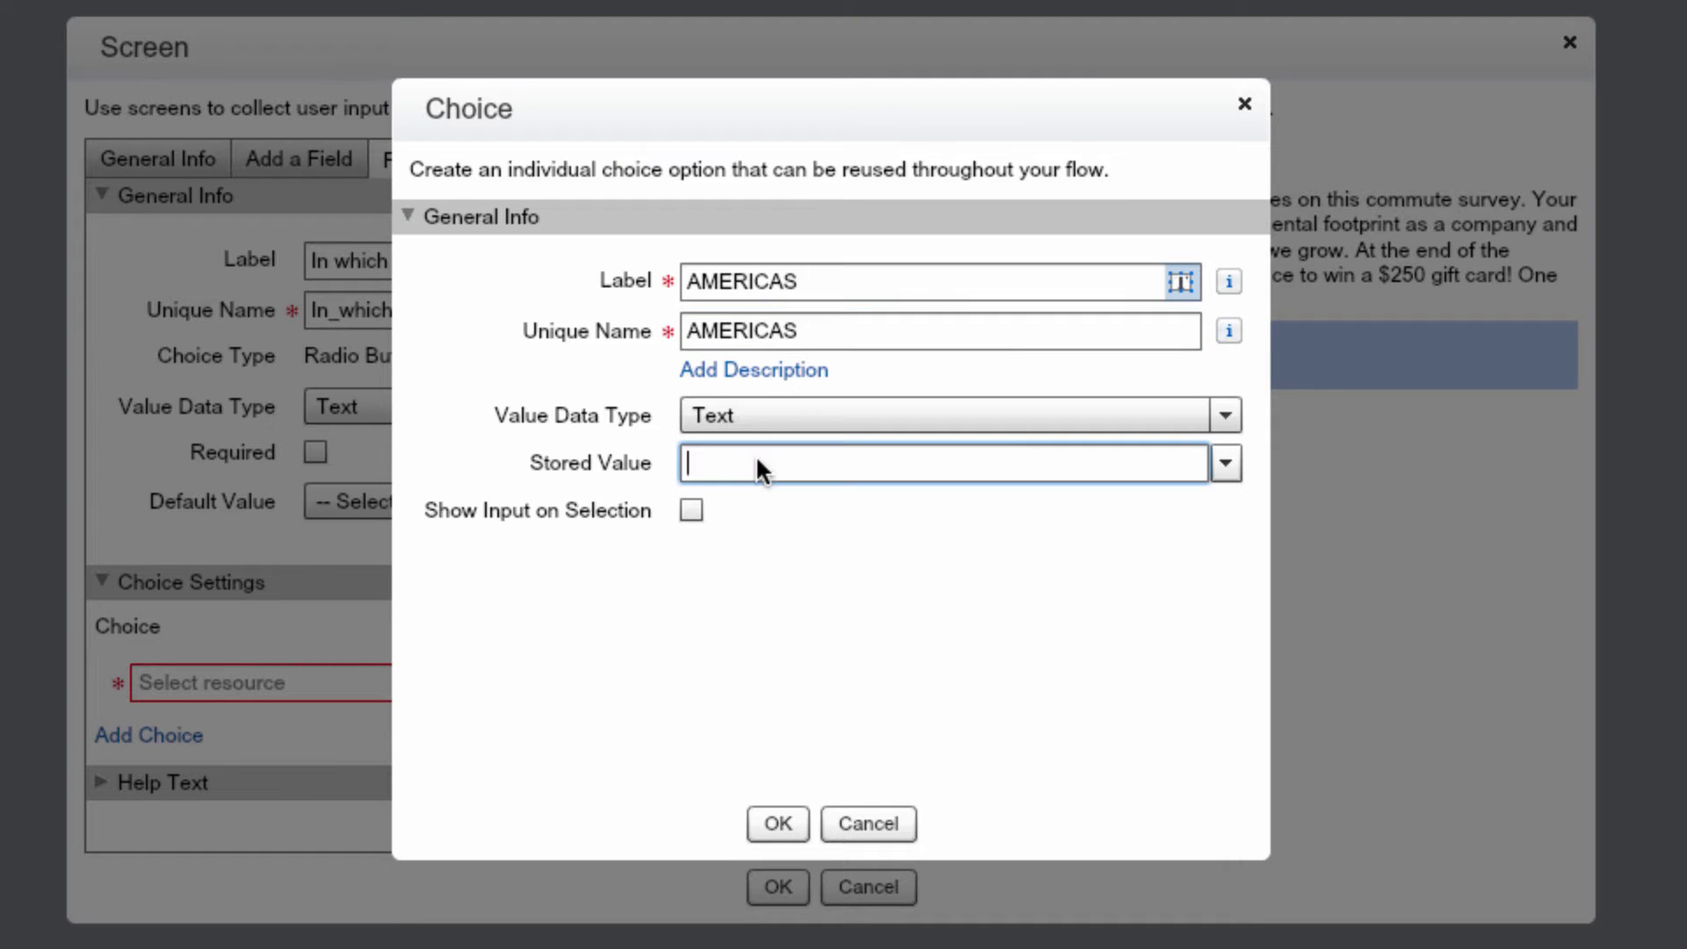
type("AMERICAS")
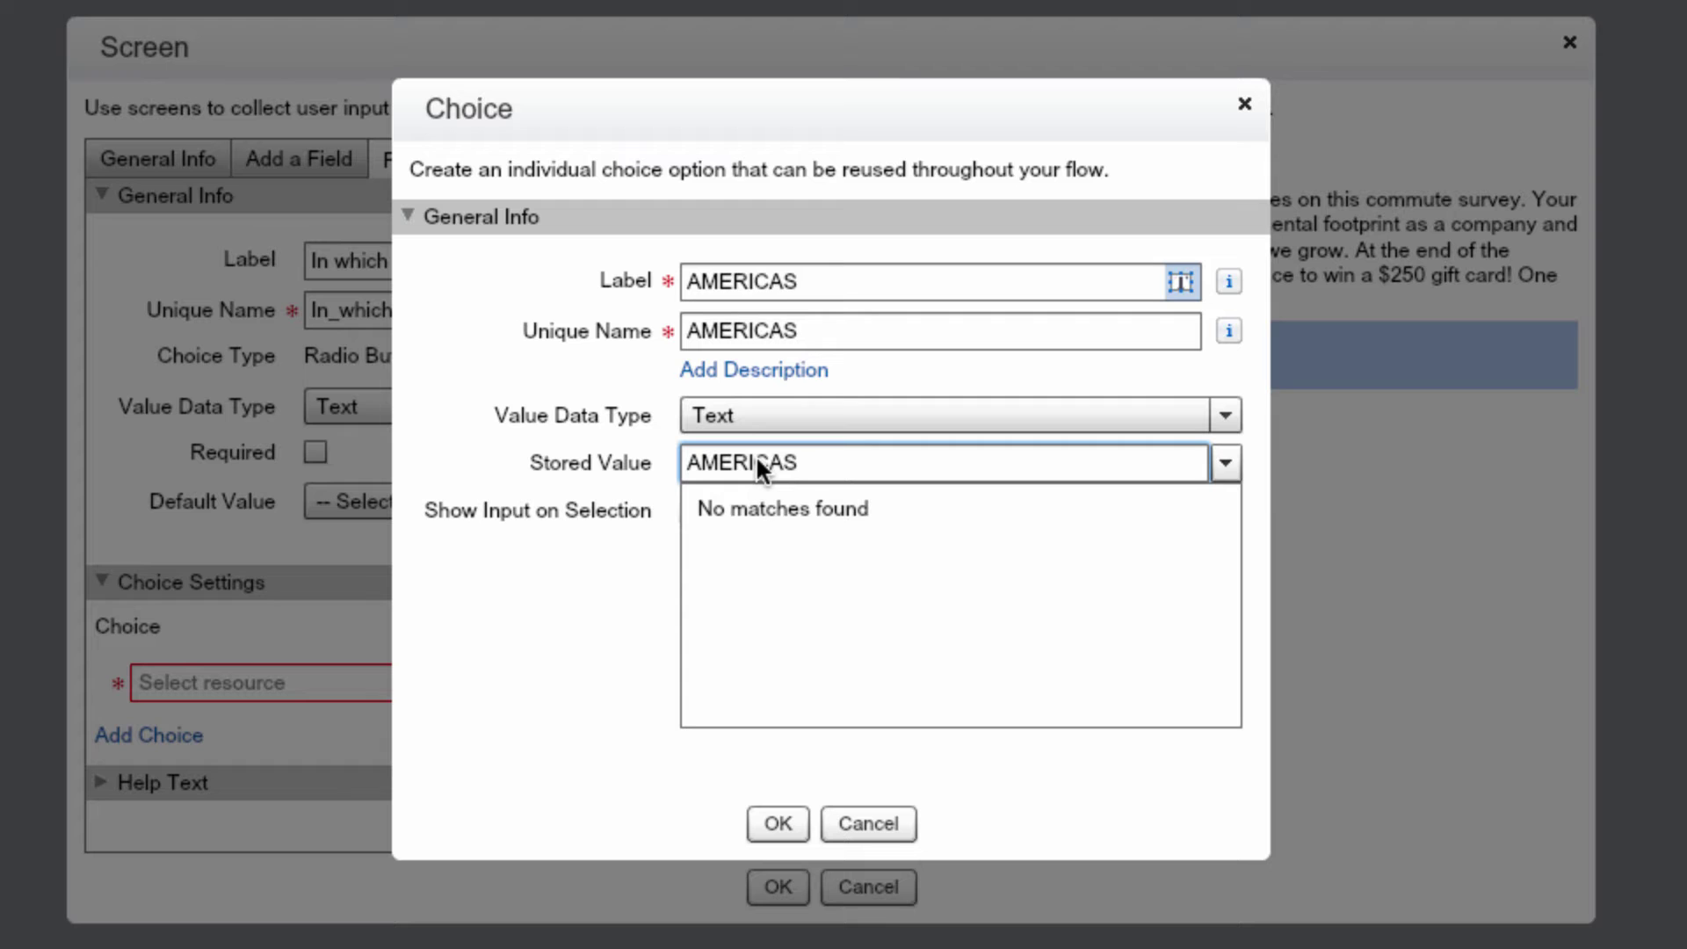
left_click(775, 810)
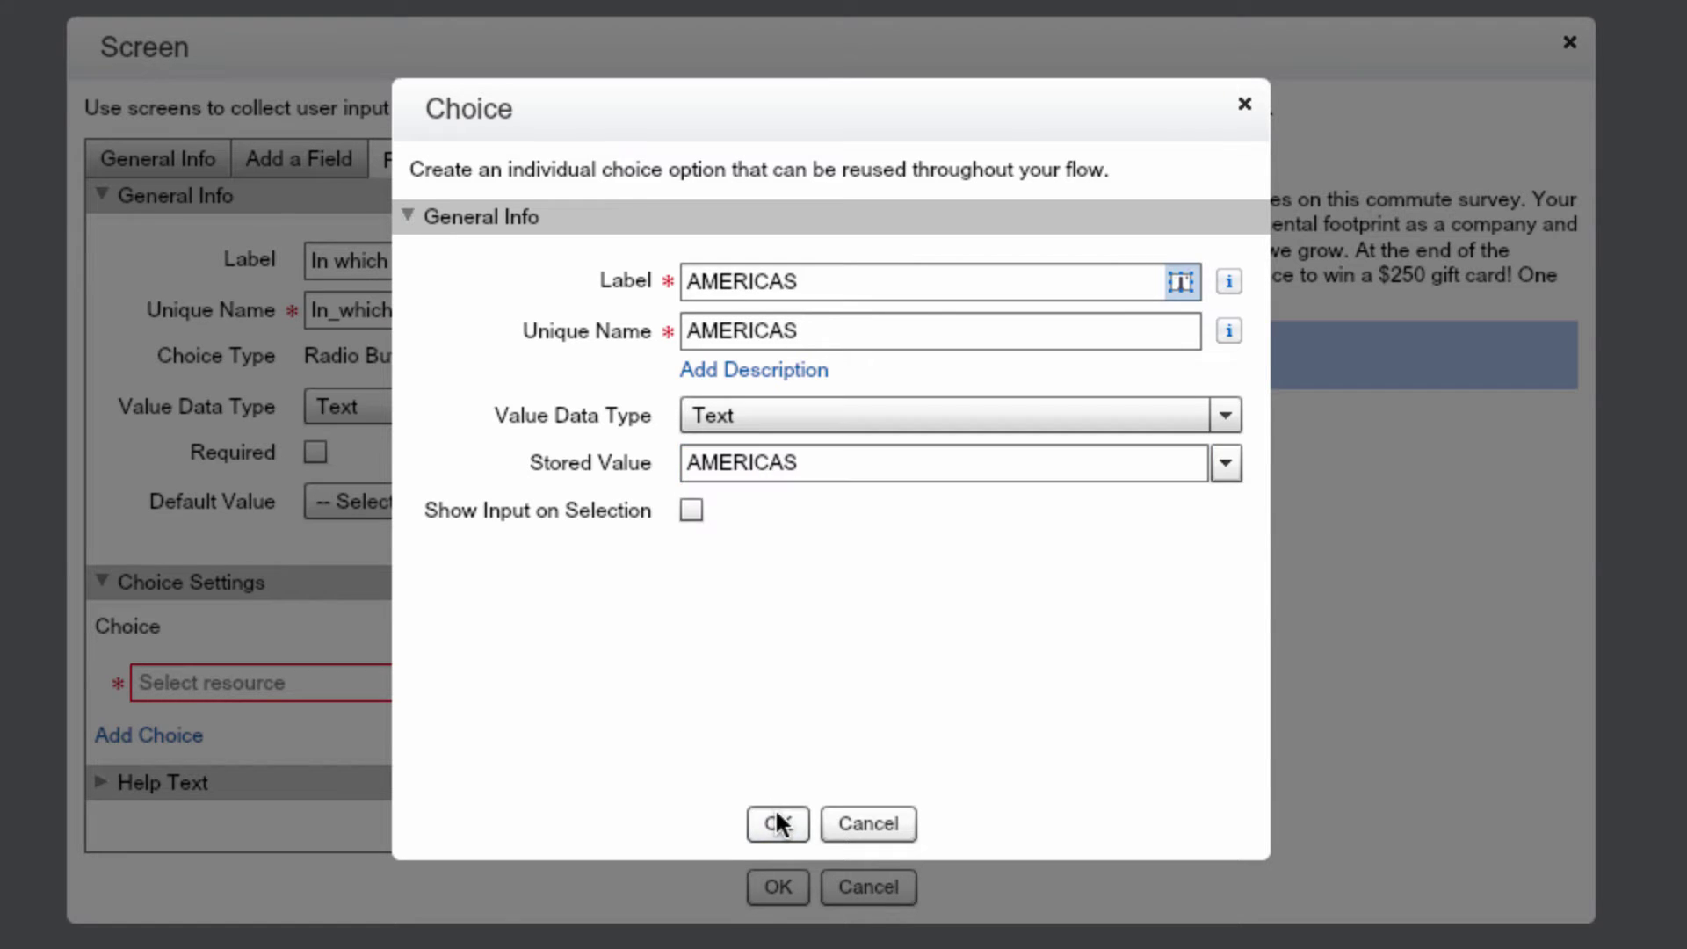
Add a second new choice labelled EMEA with the stored value EMEA to the region question and accept the screen.
left_click(153, 734)
left_click(190, 733)
left_click(438, 733)
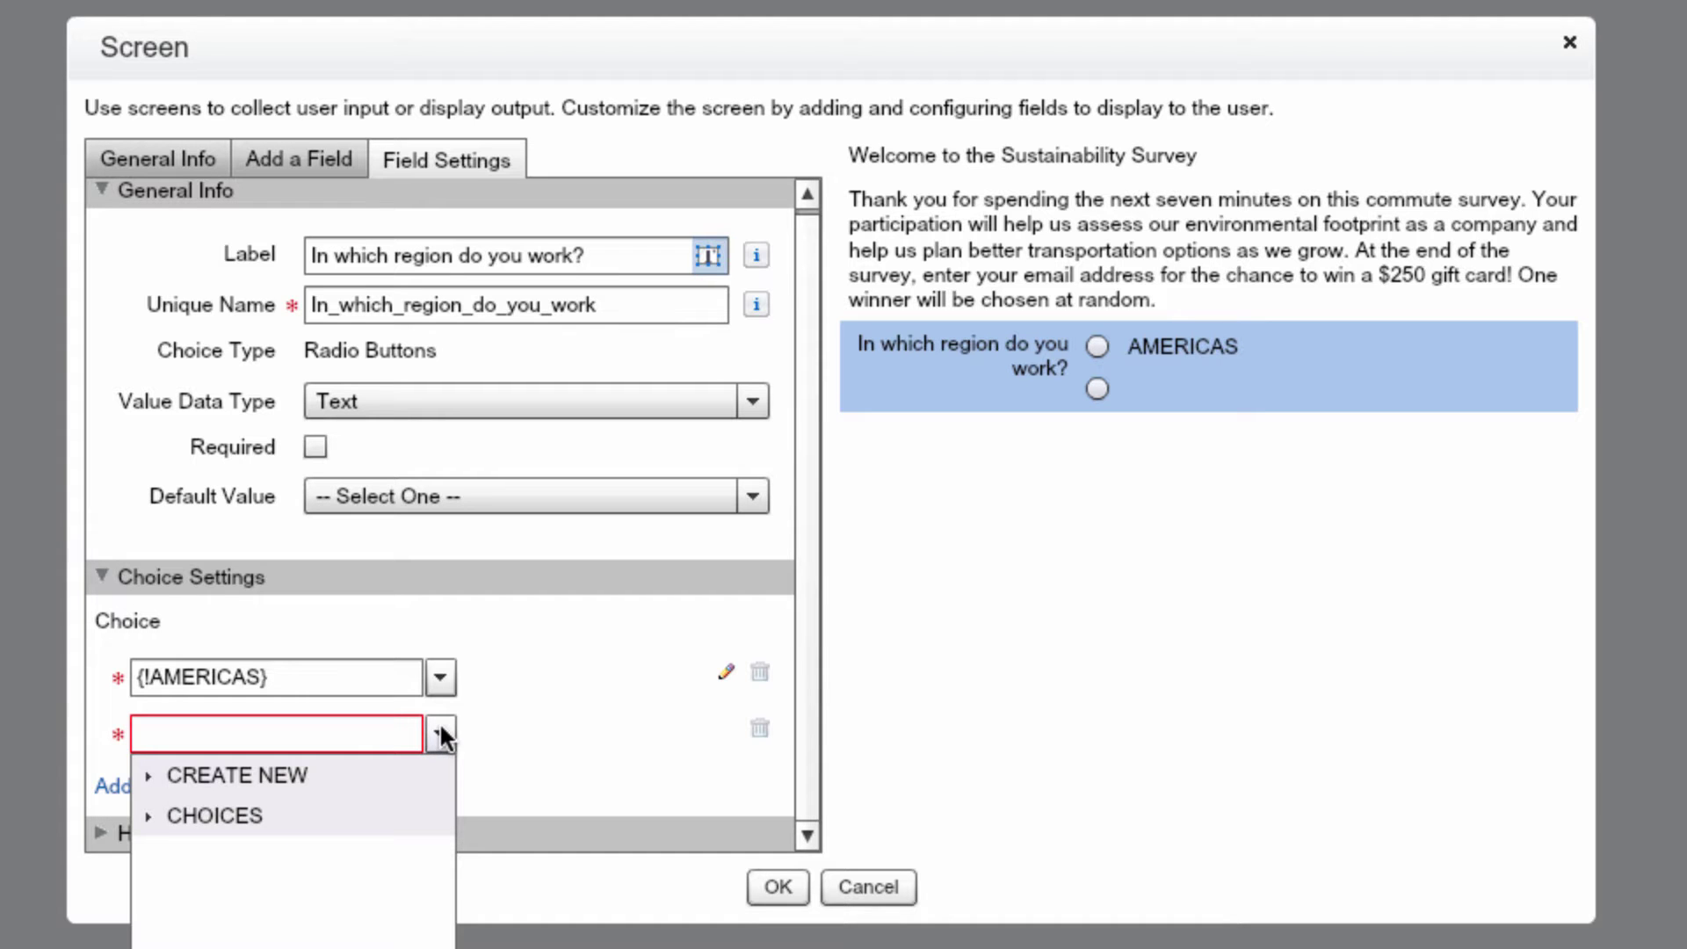
left_click(290, 773)
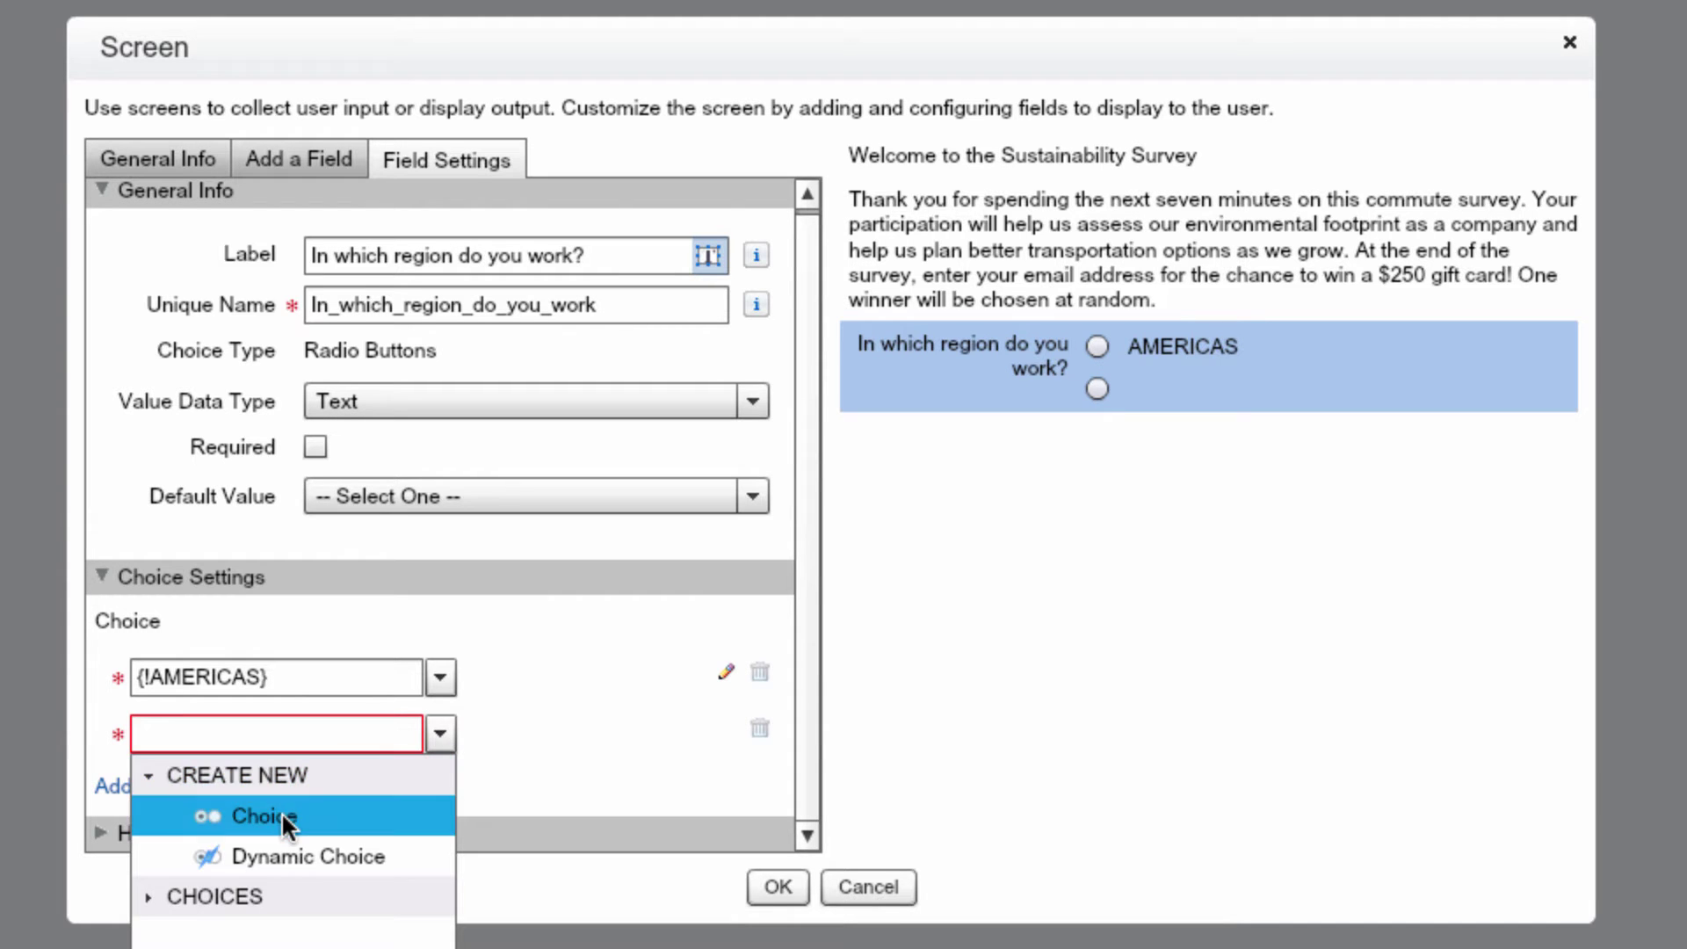
left_click(282, 813)
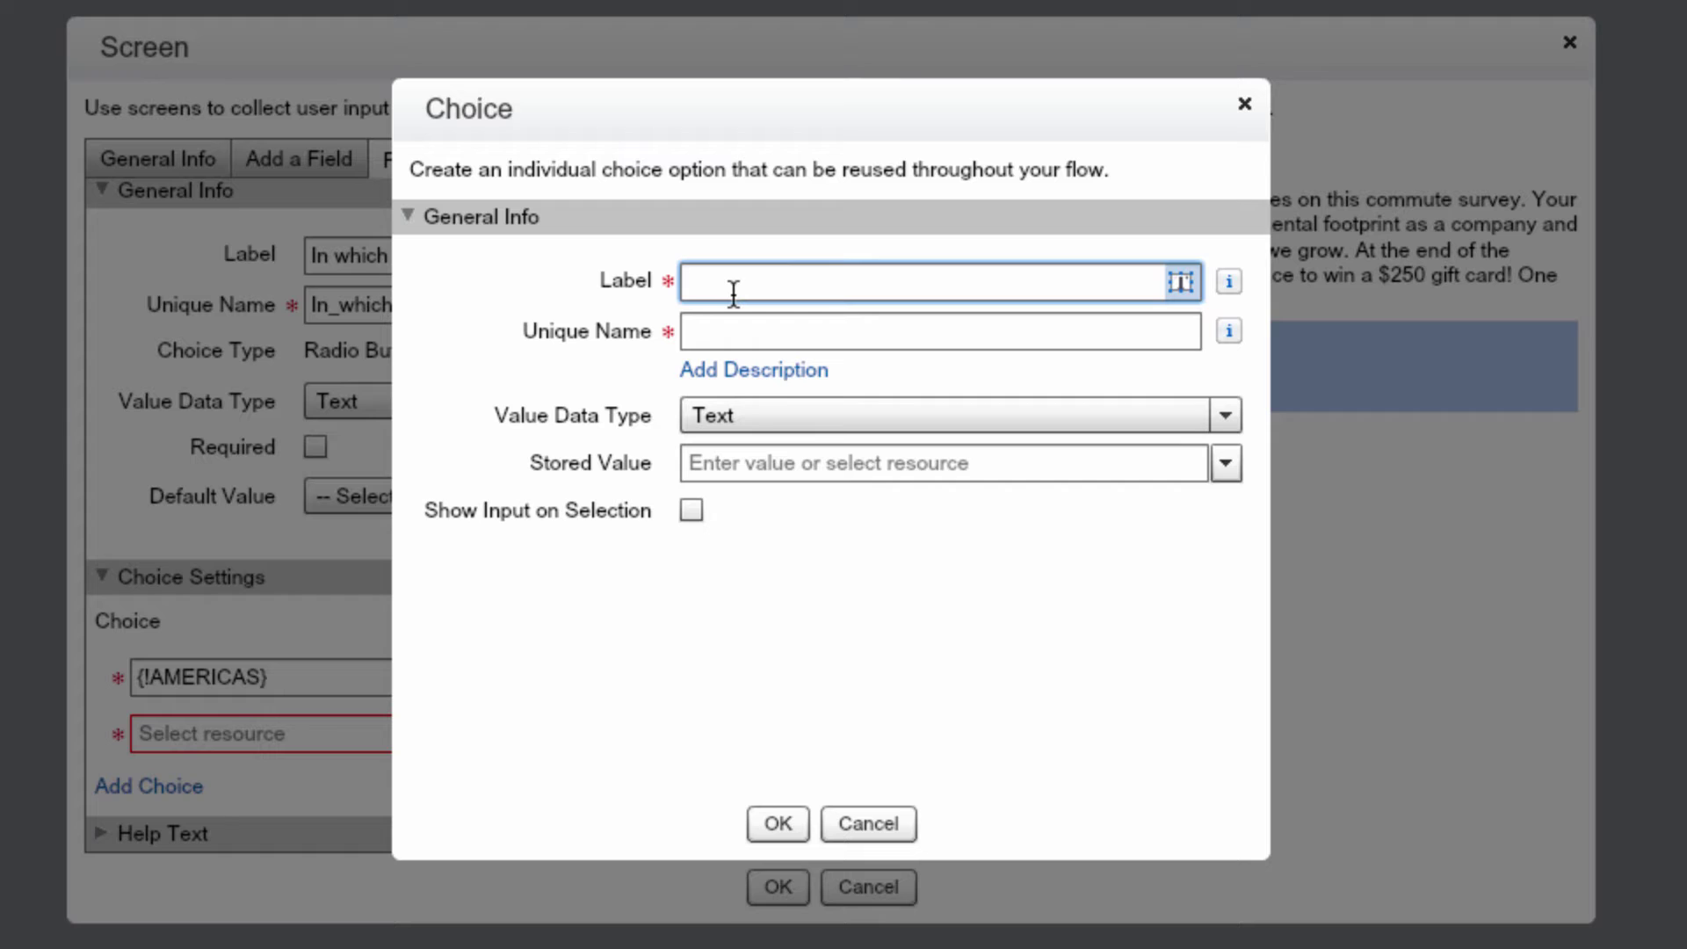
type("EMEA")
key("Tab")
key("Tab")
key("Tab")
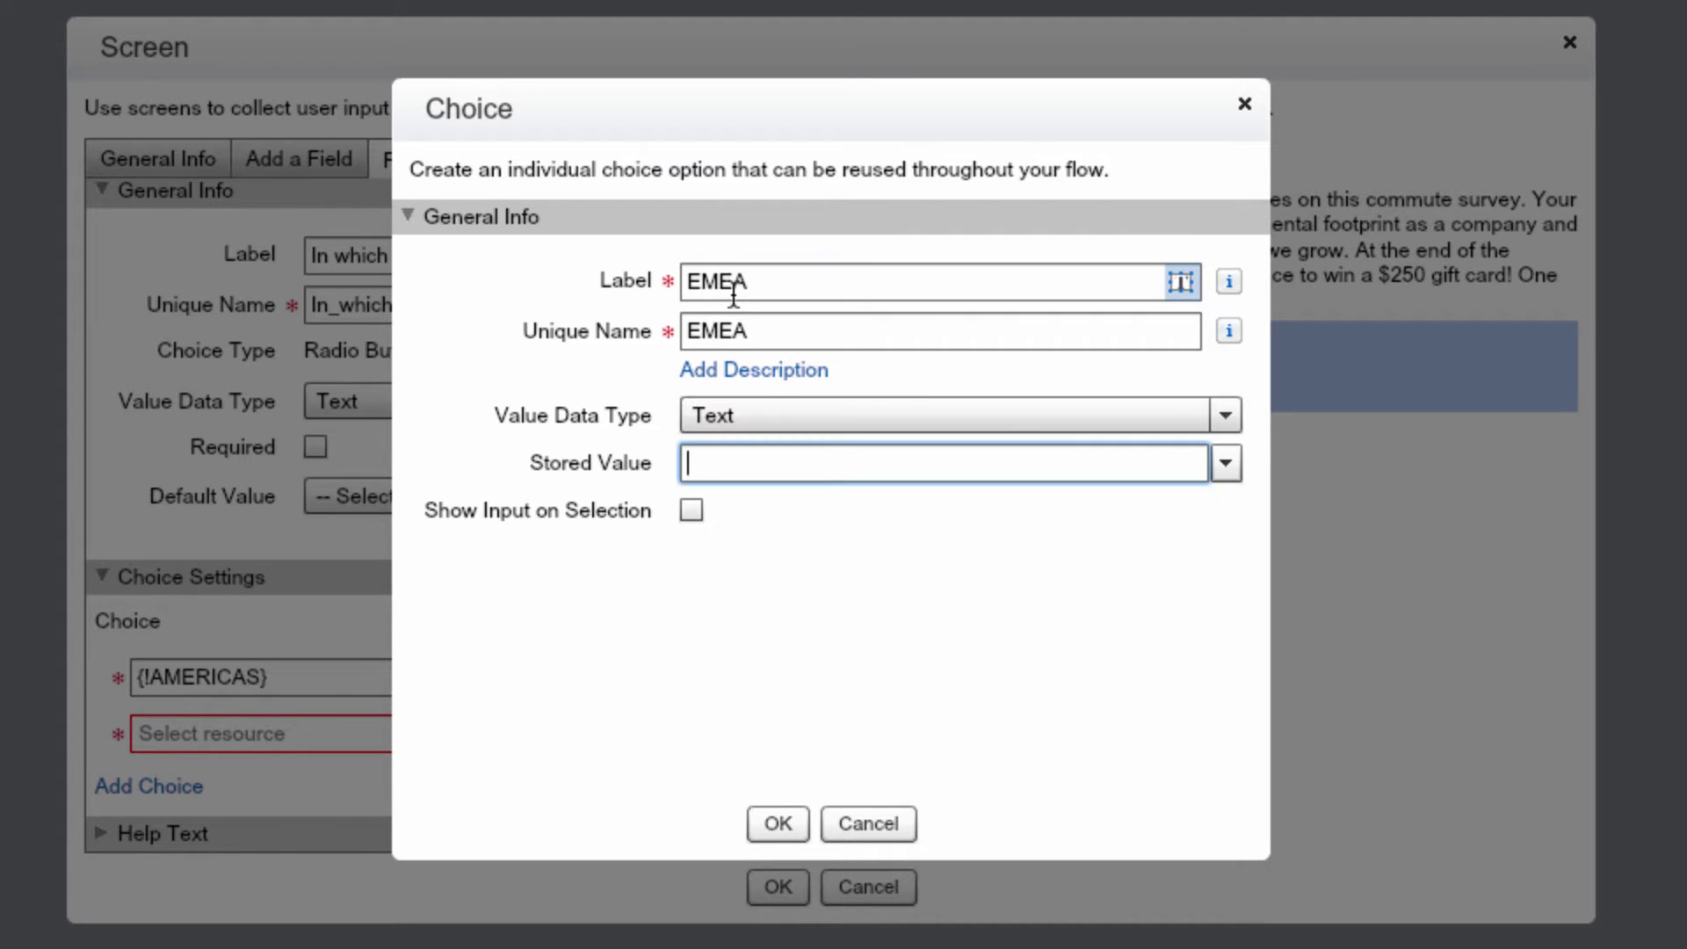
type("EMEA")
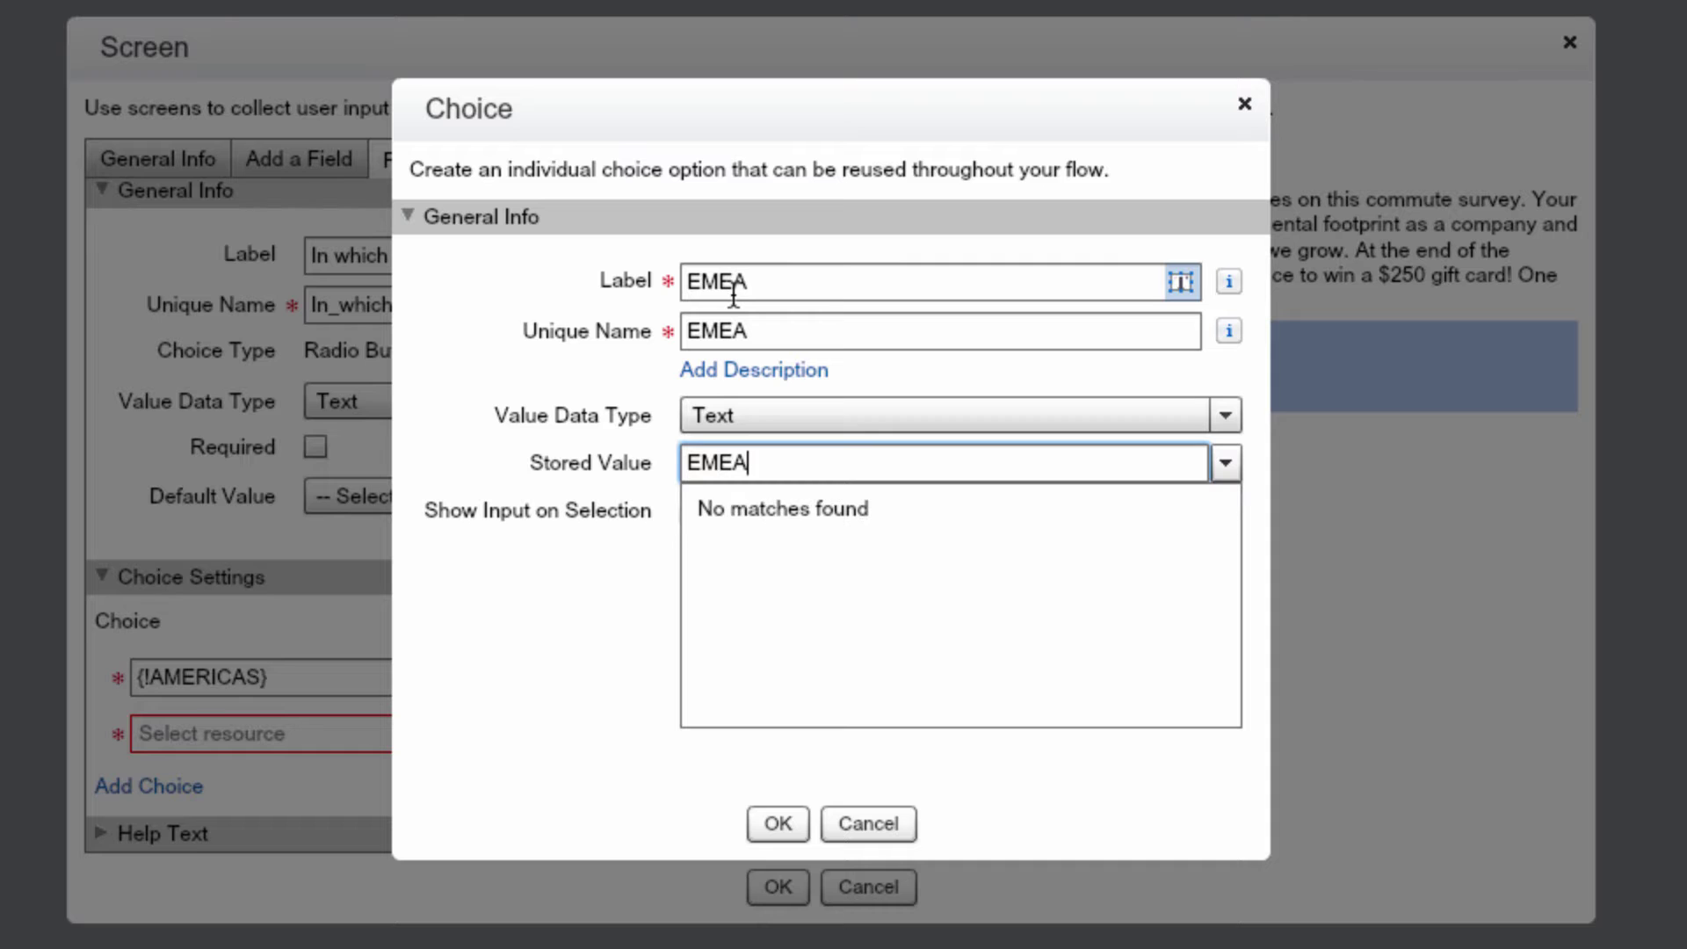
key("Tab")
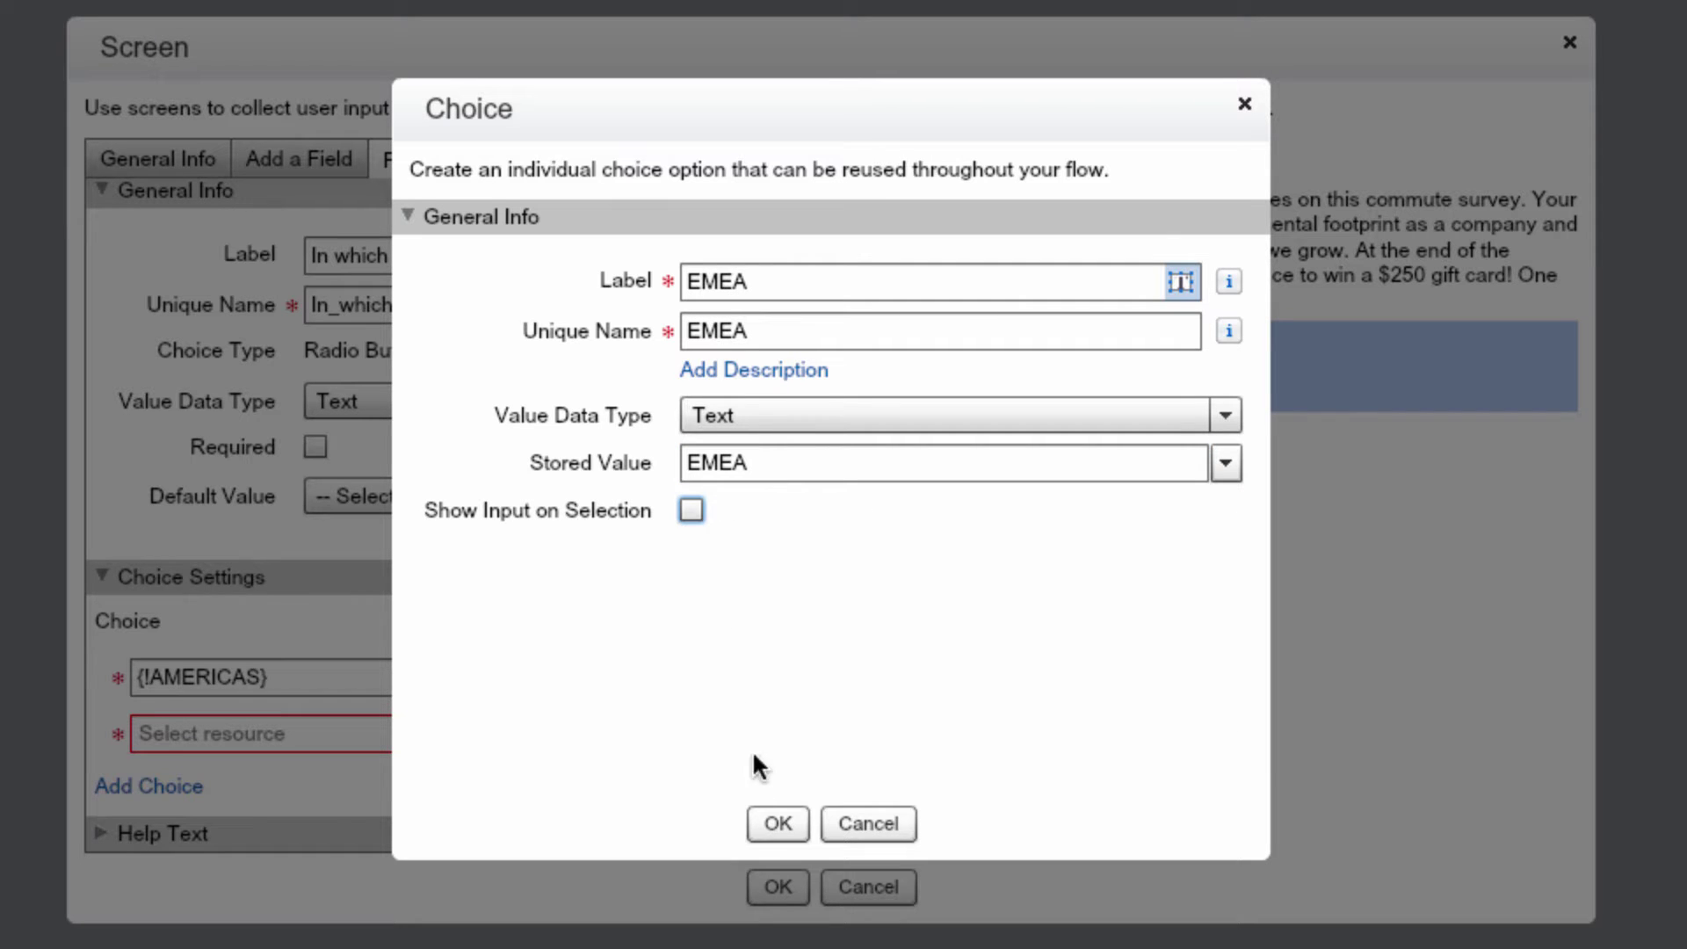
left_click(775, 821)
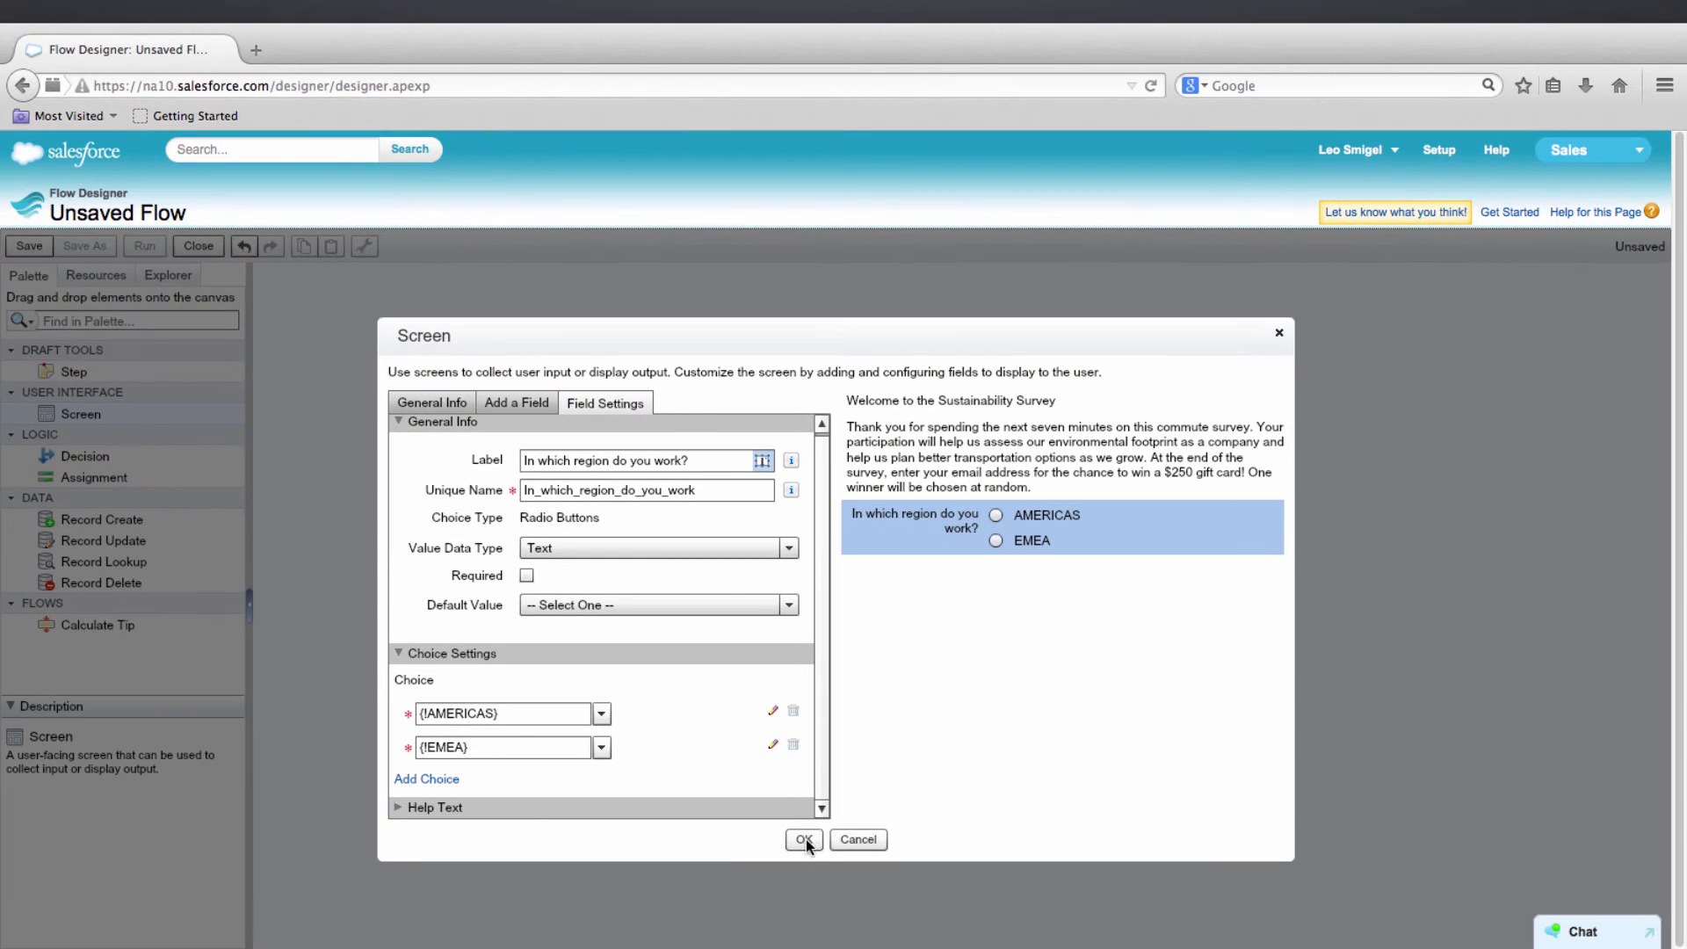
left_click(803, 839)
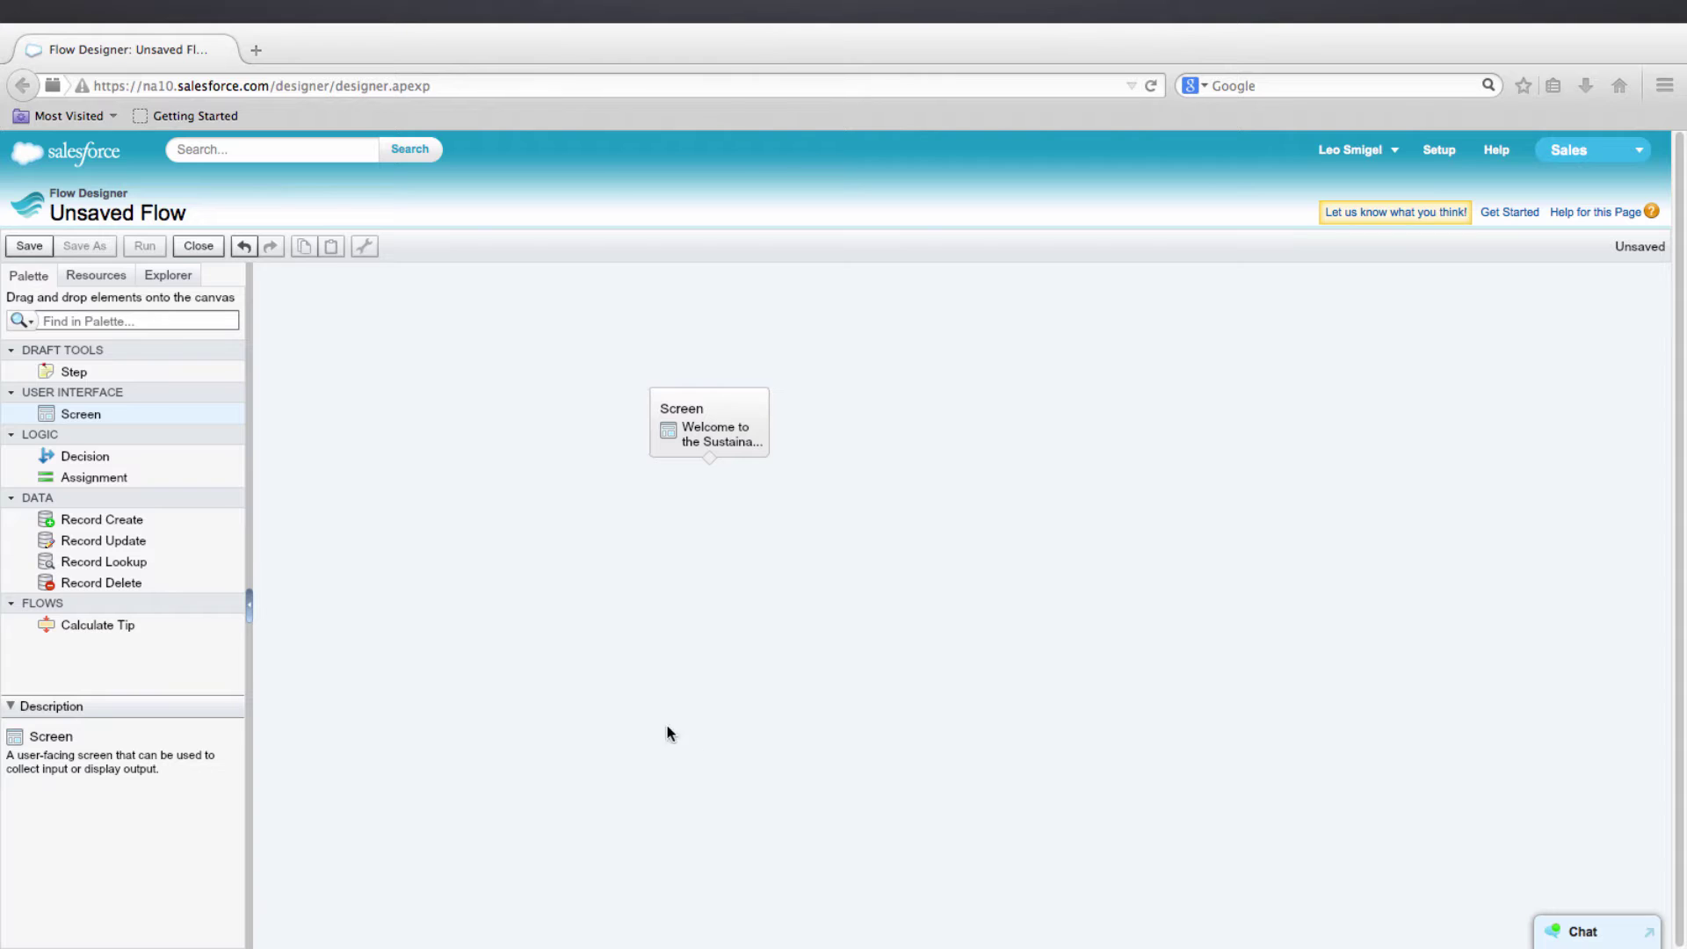
Add a Decision named "Route based on region" below the welcome screen, with an editable outcome named "Region: AMERICAS".
left_click_drag(79, 456, 704, 556)
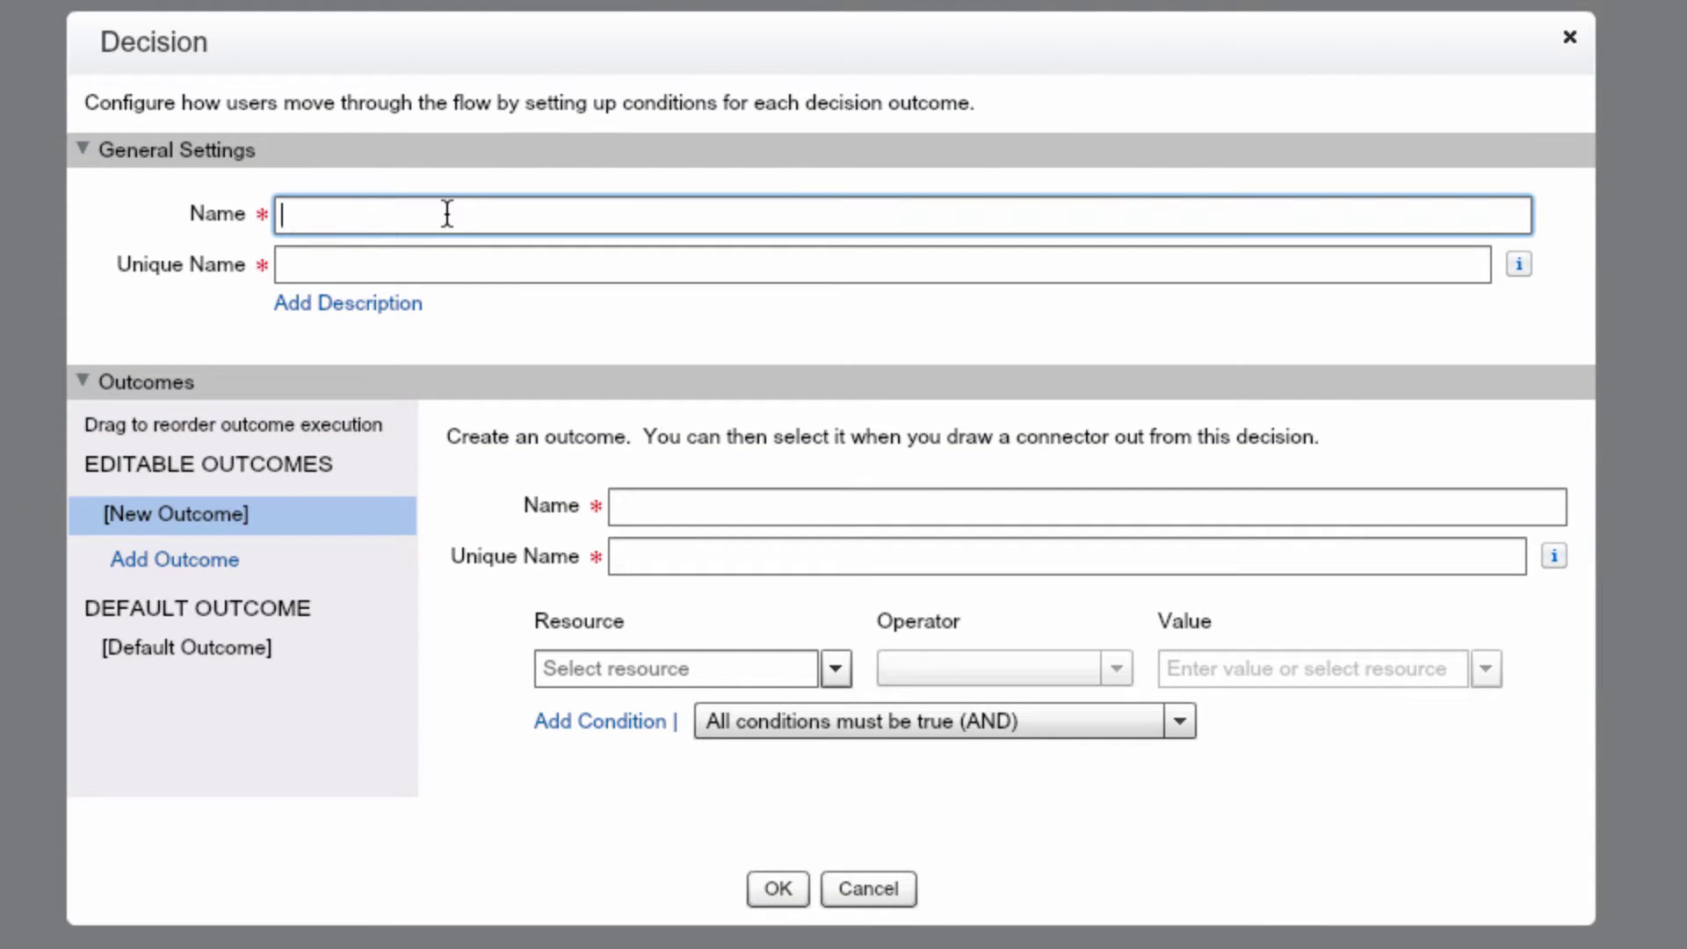
type("Route based on region")
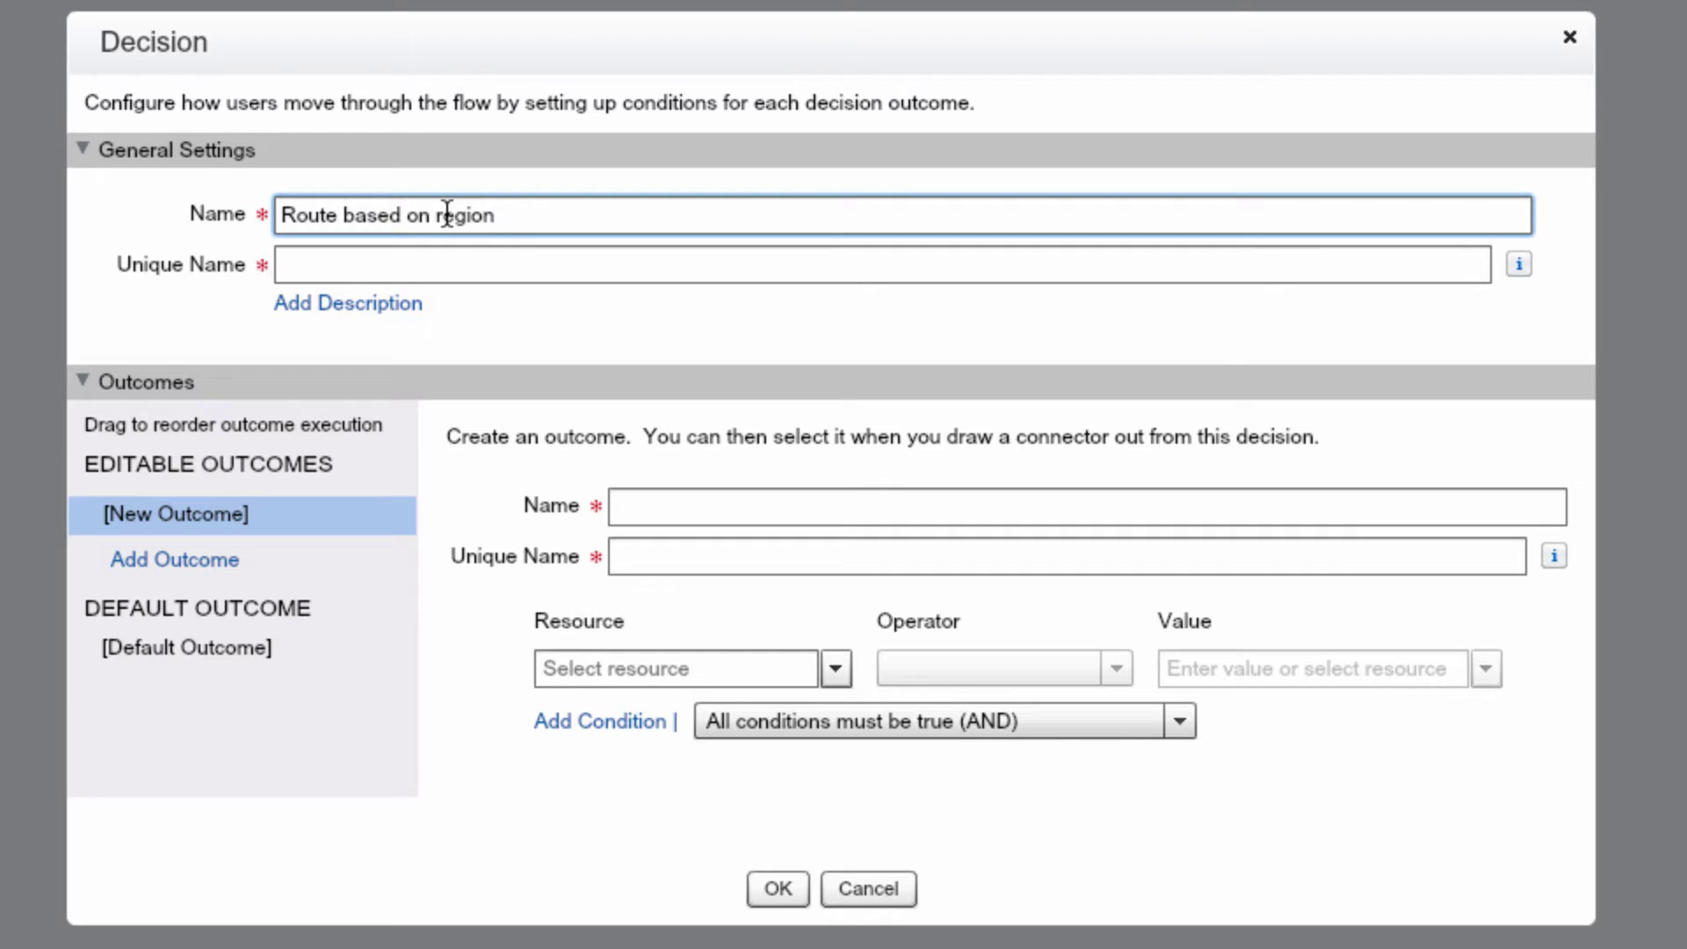
key("Tab")
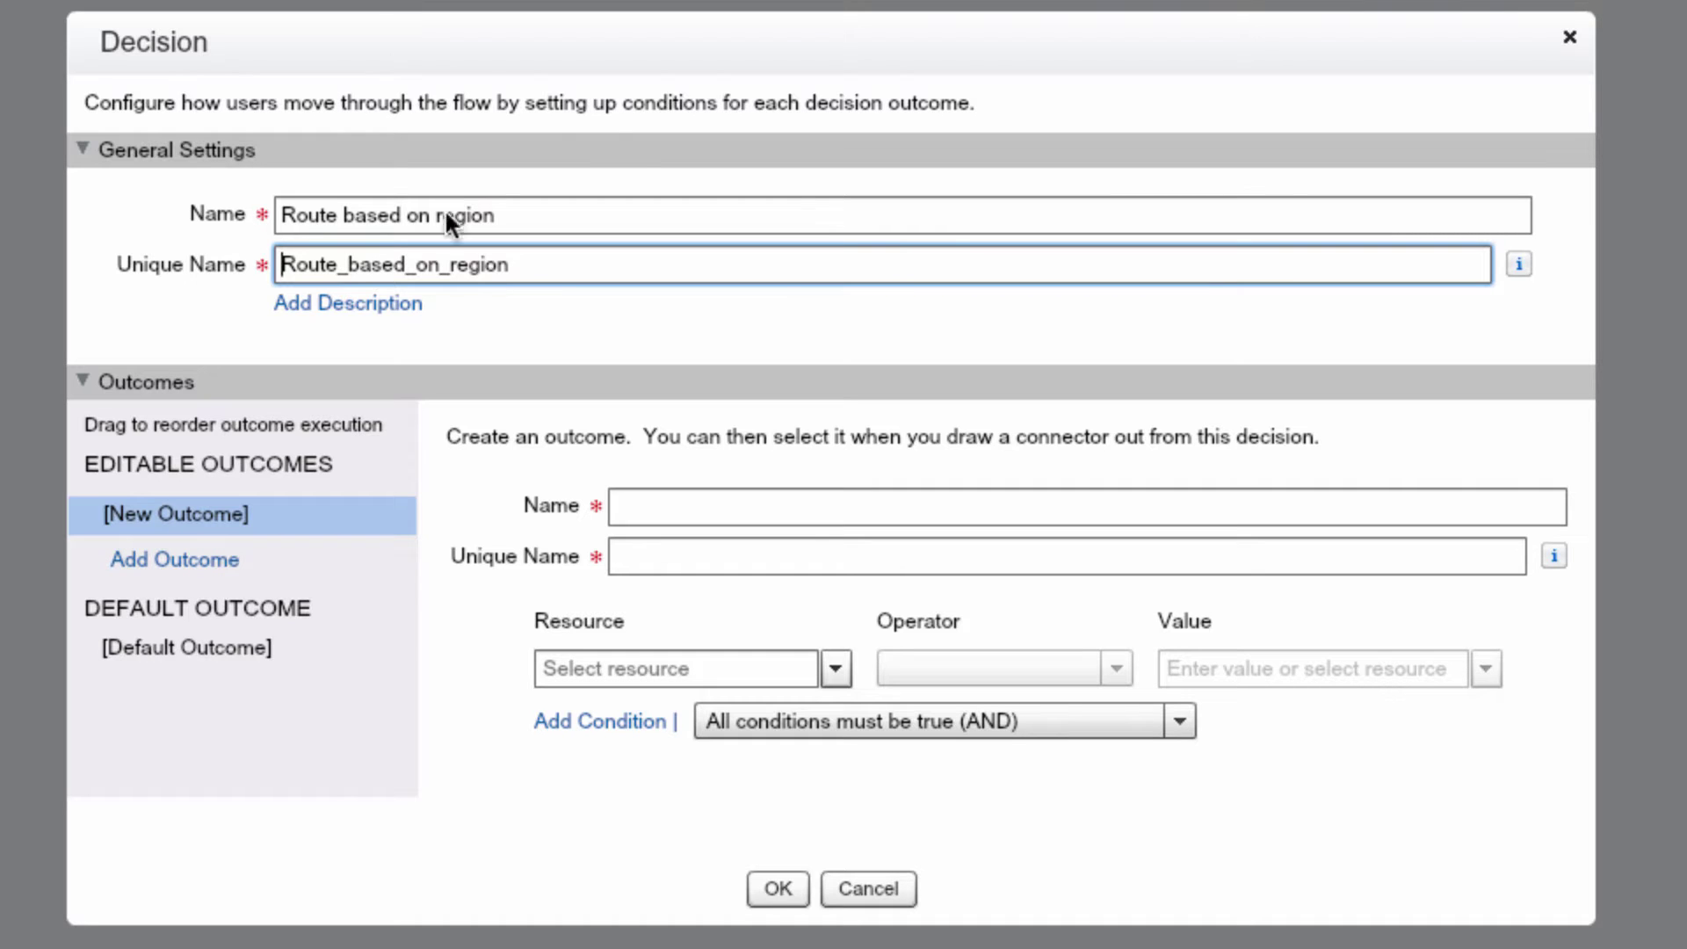
left_click(640, 502)
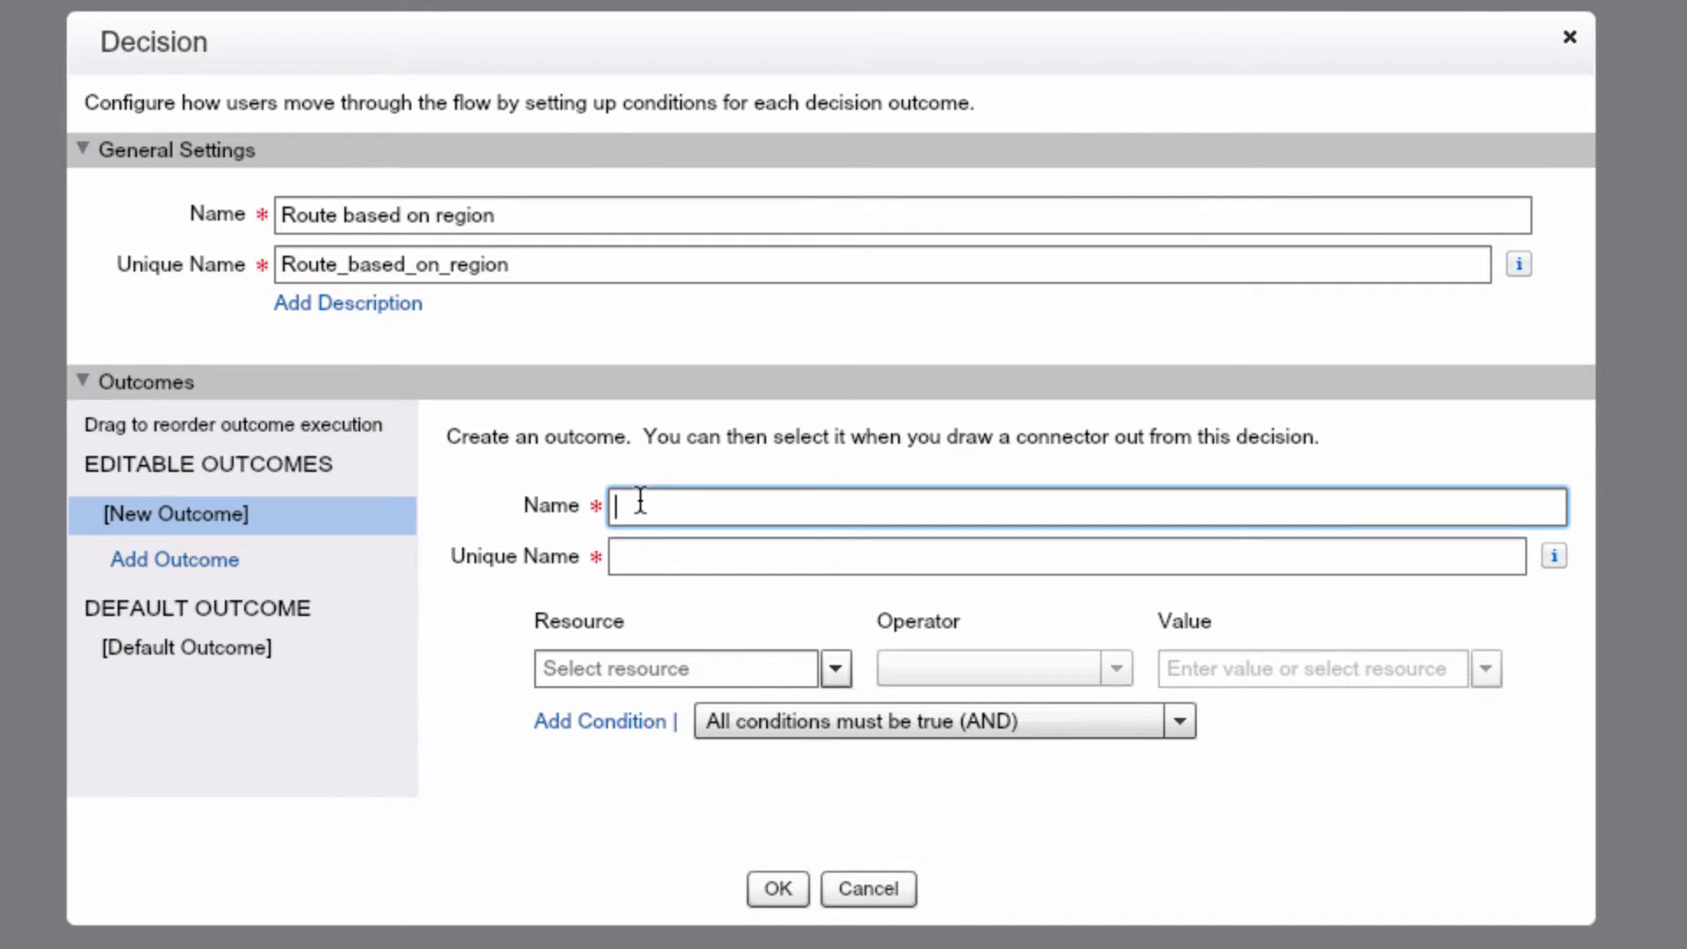
type("Region: AMERICAS")
key("Tab")
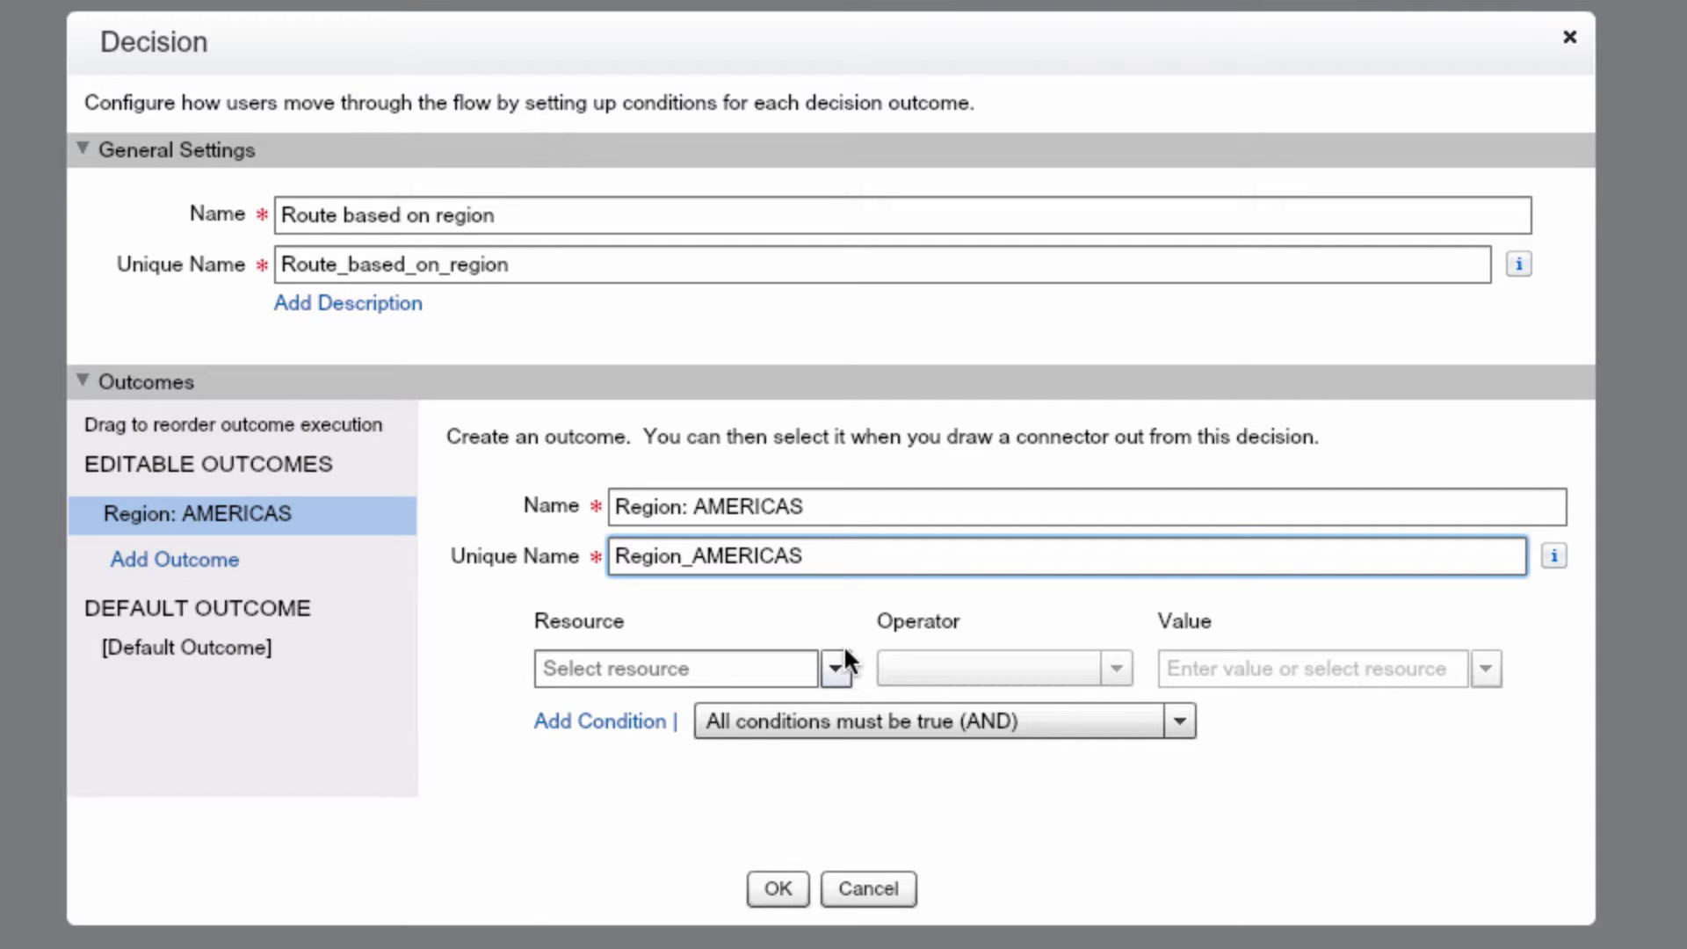
Define the AMERICAS outcome's condition so that the AMERICAS choice "was selected" is {!$GlobalConstant.True}.
left_click(837, 669)
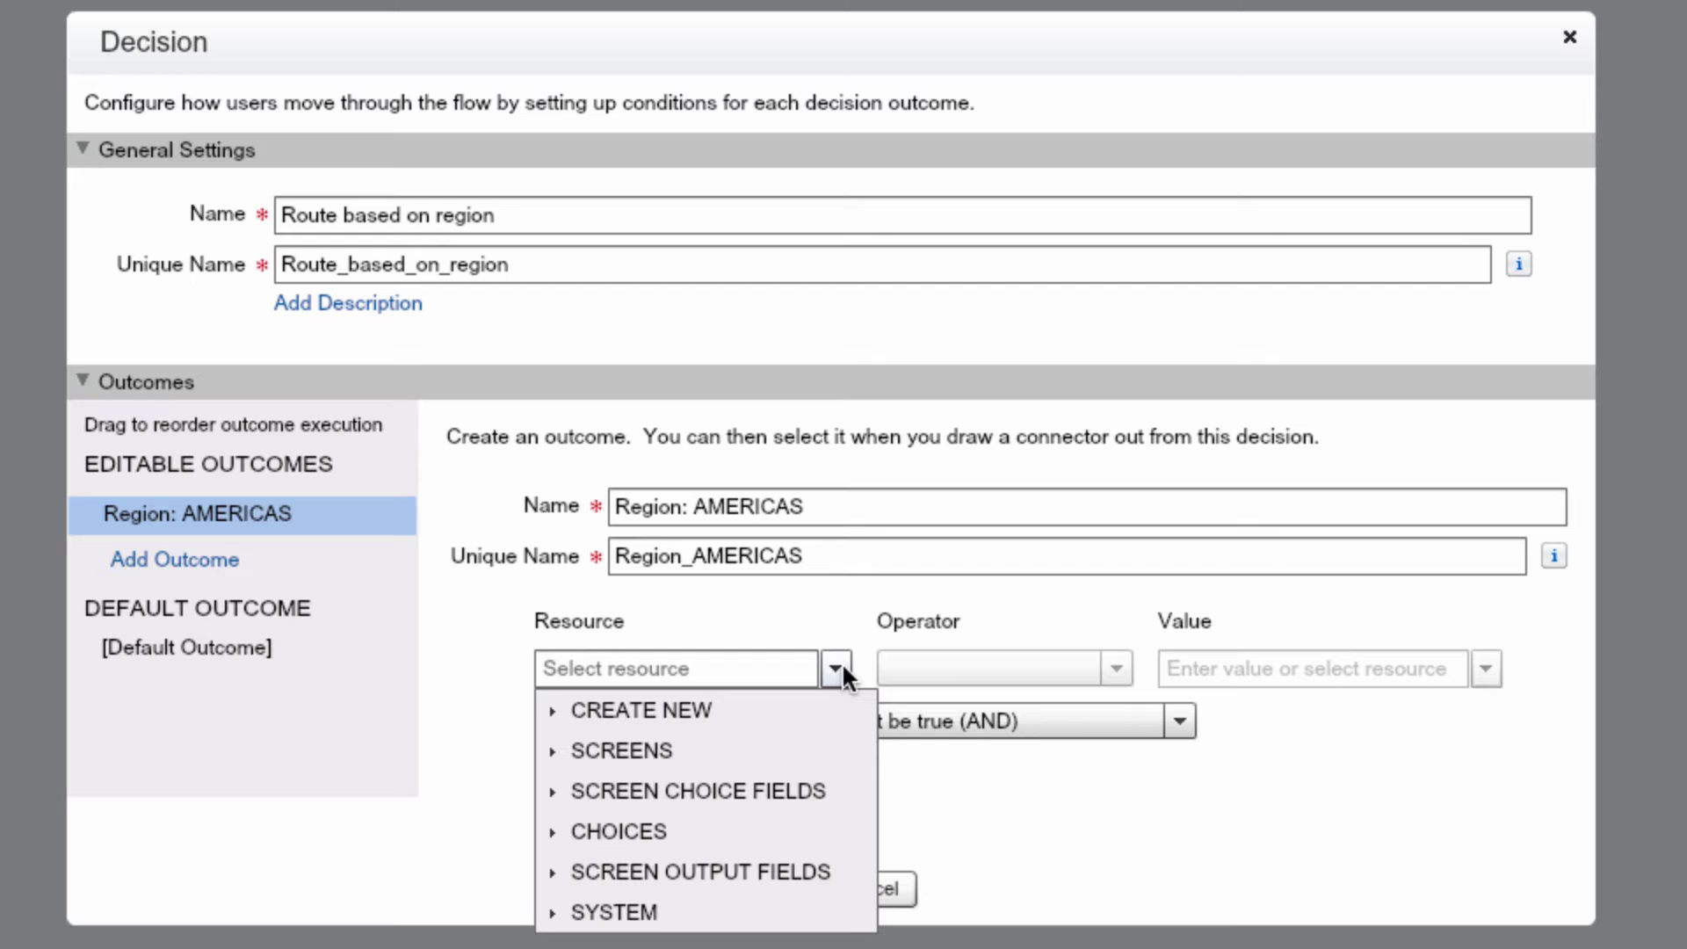
left_click(643, 828)
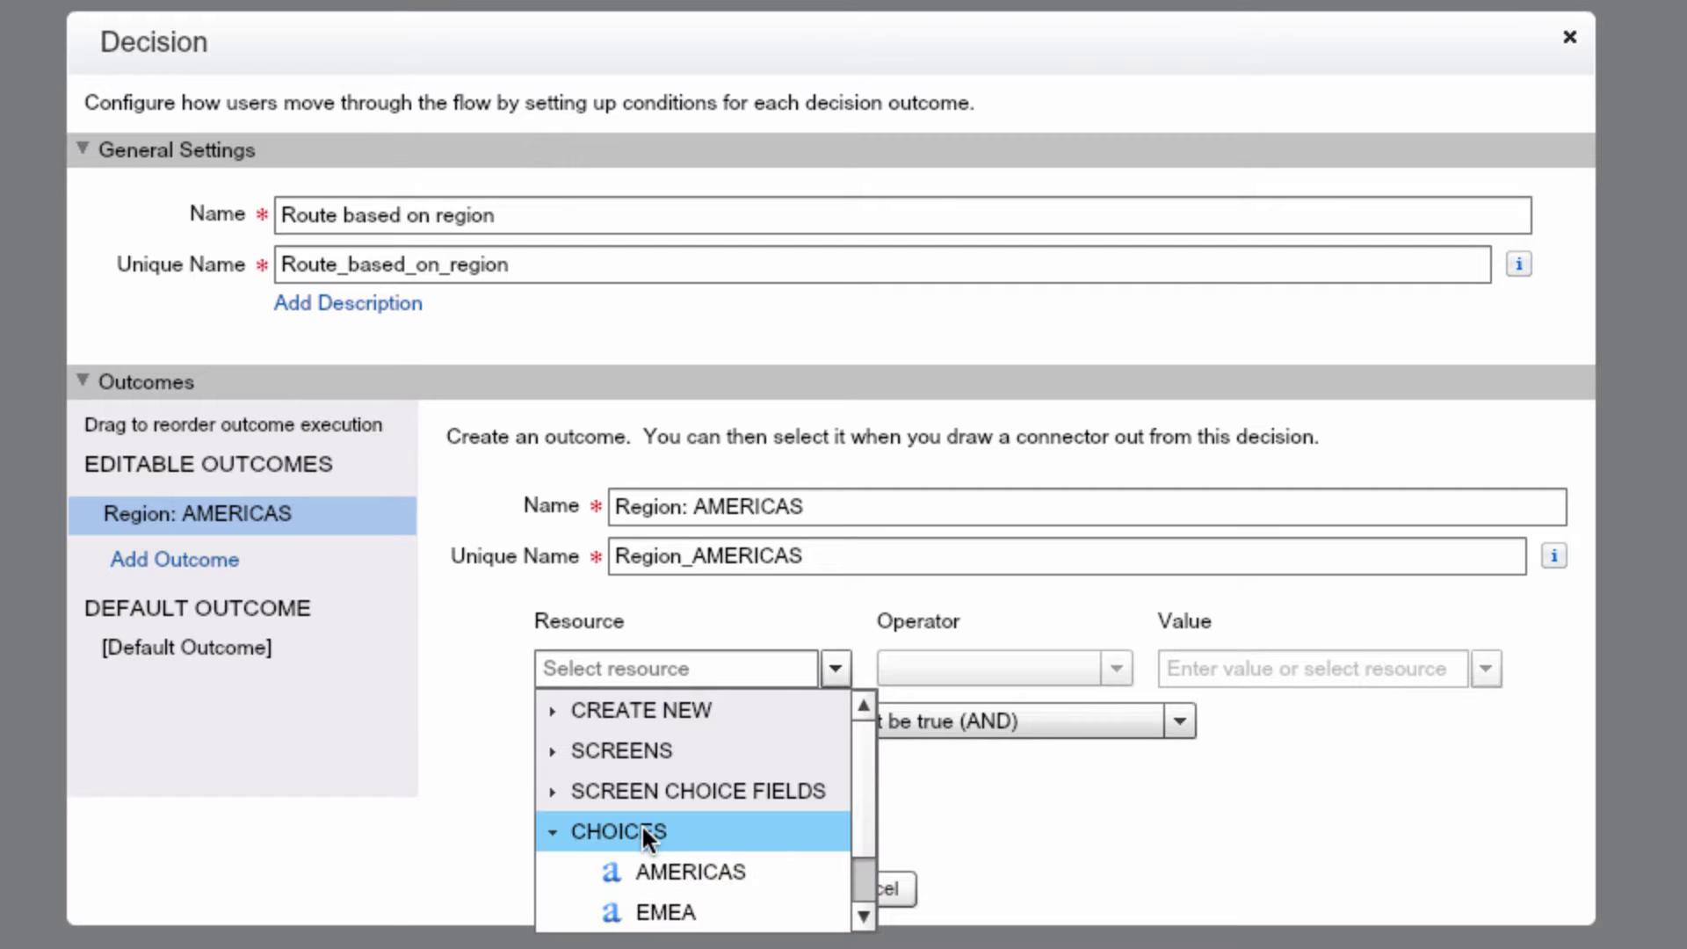
left_click(680, 872)
left_click(1114, 668)
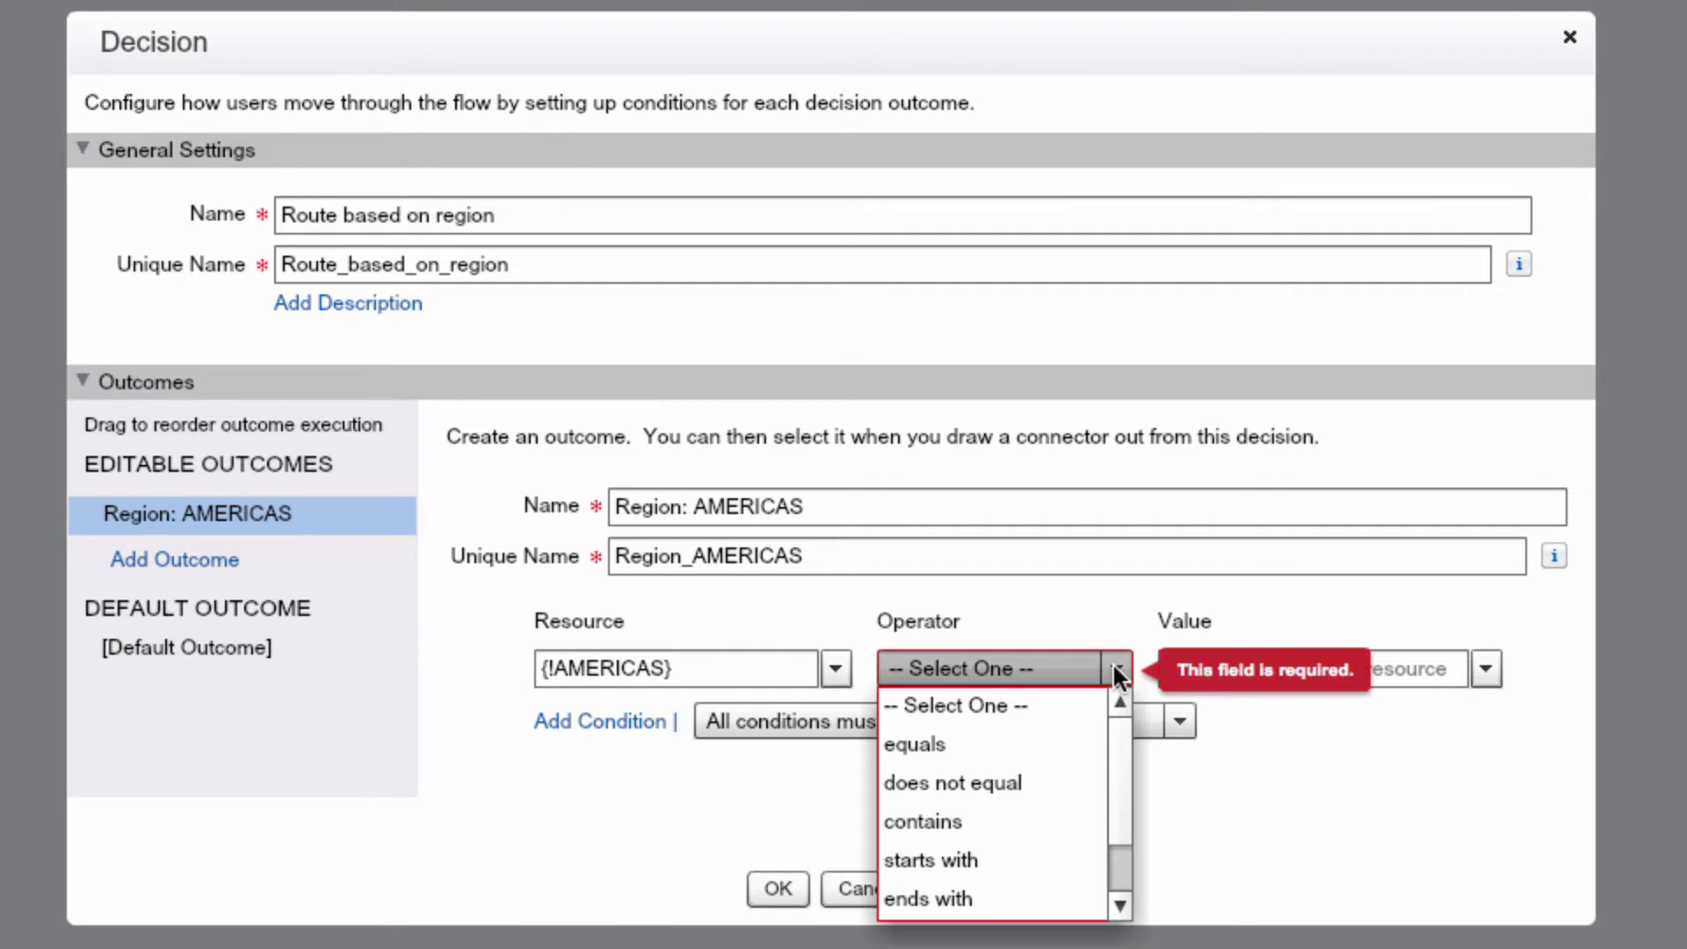
left_click_drag(1112, 747, 1123, 810)
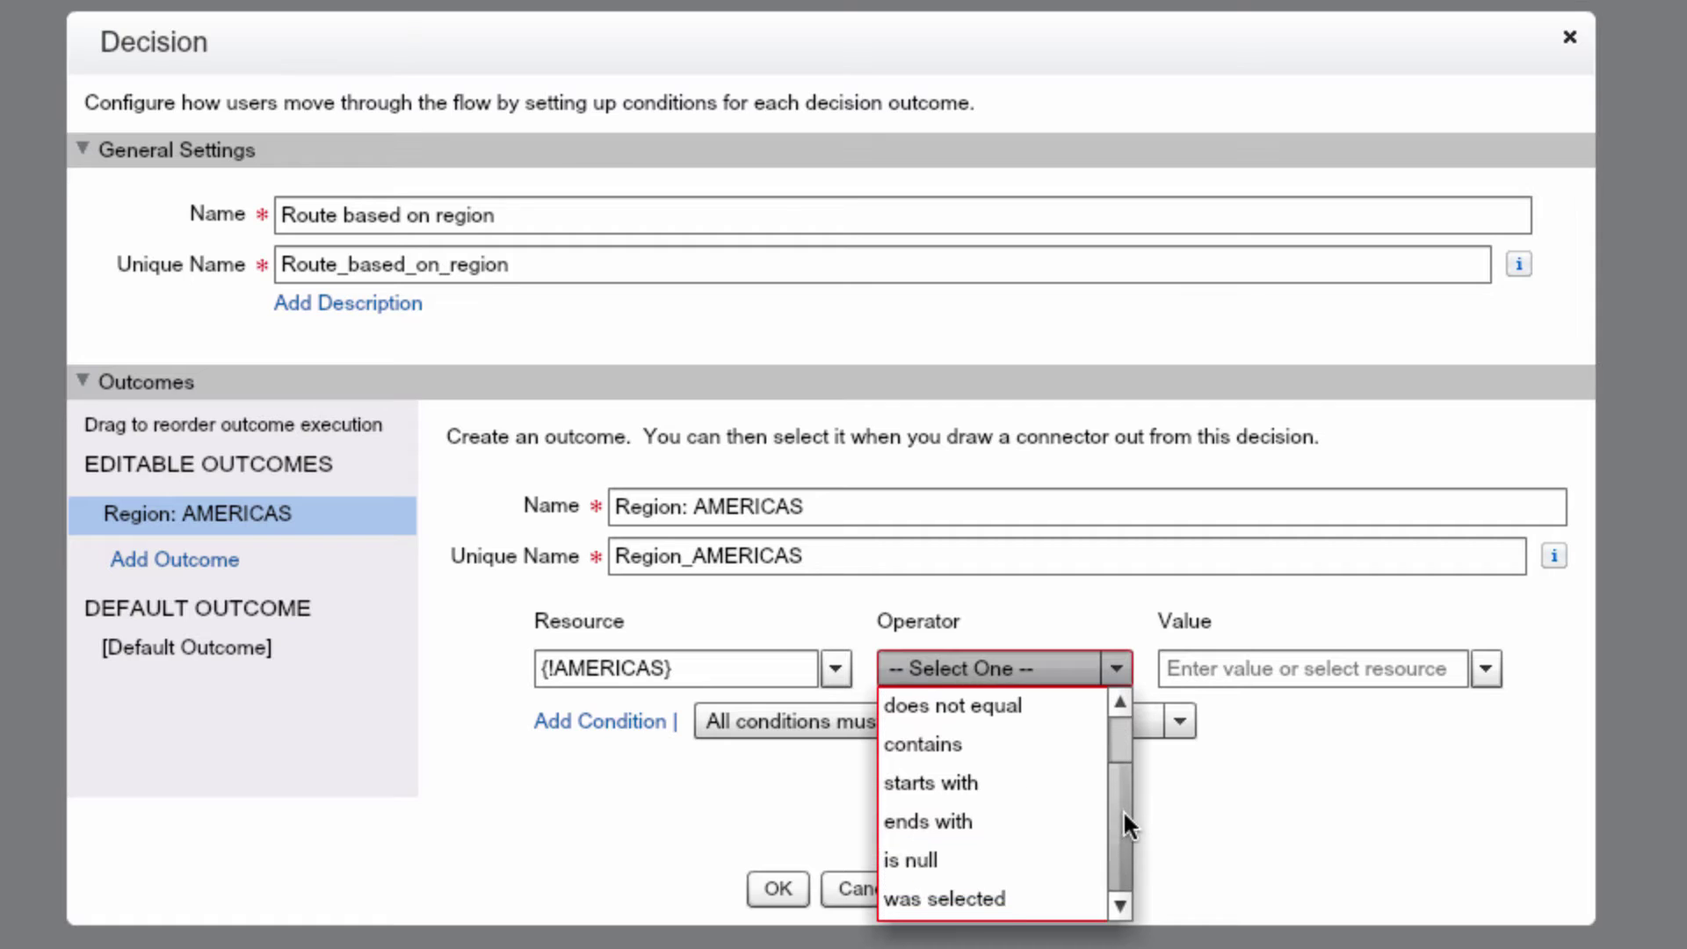
left_click(993, 892)
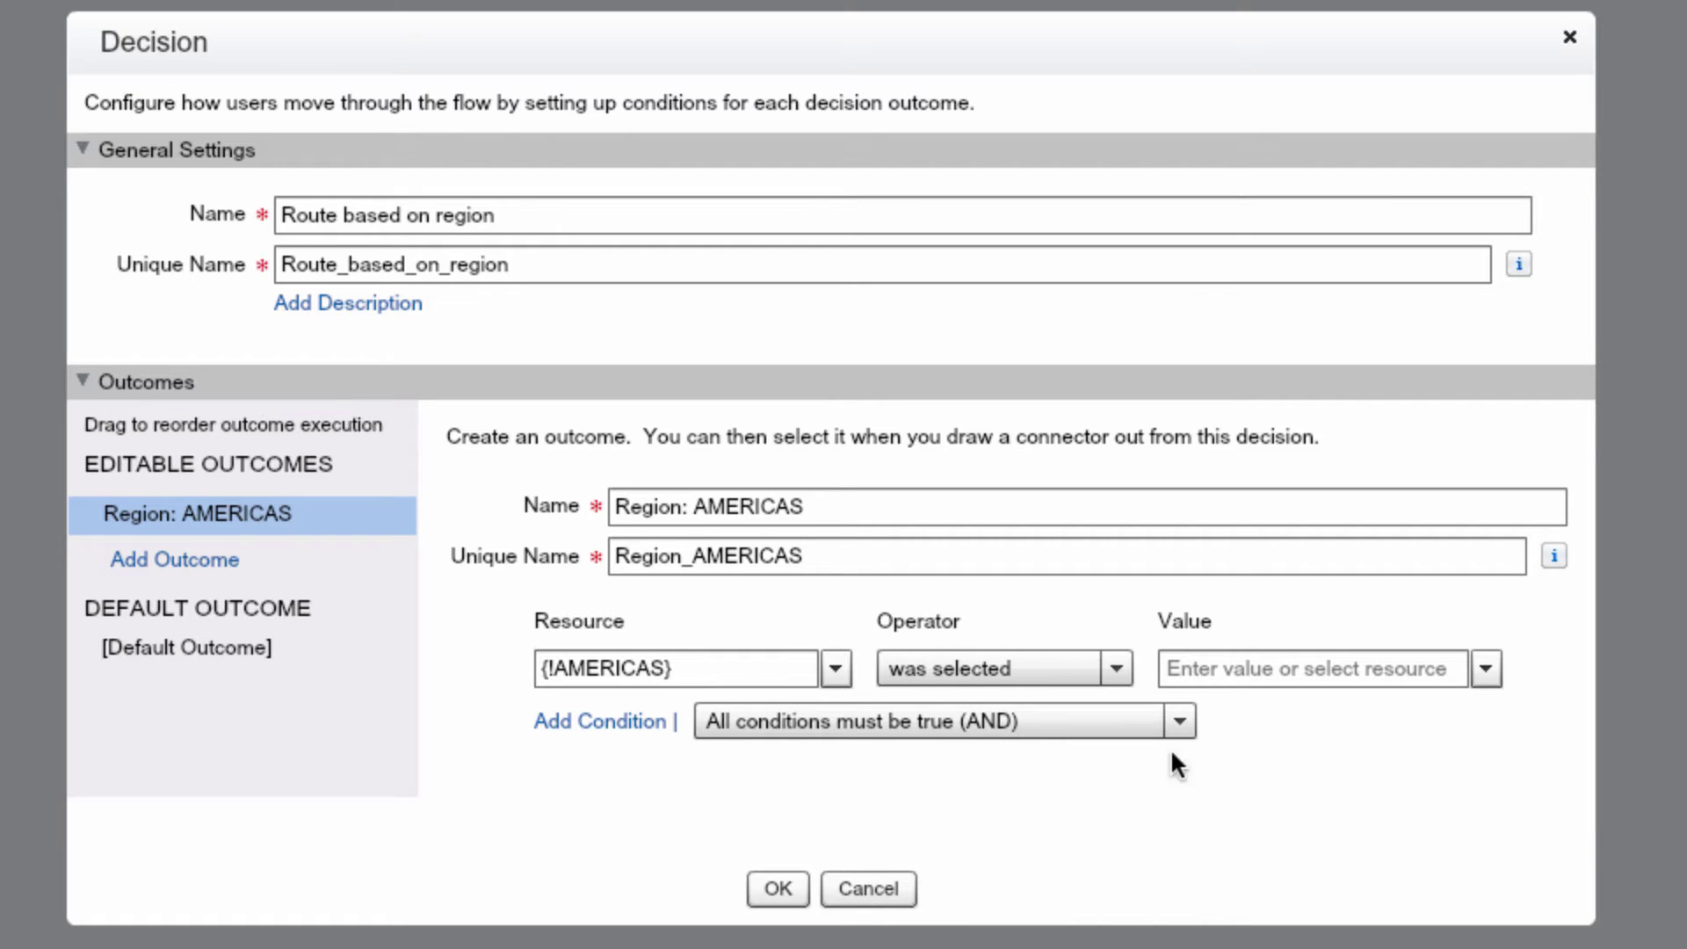
left_click(1269, 668)
left_click(1483, 668)
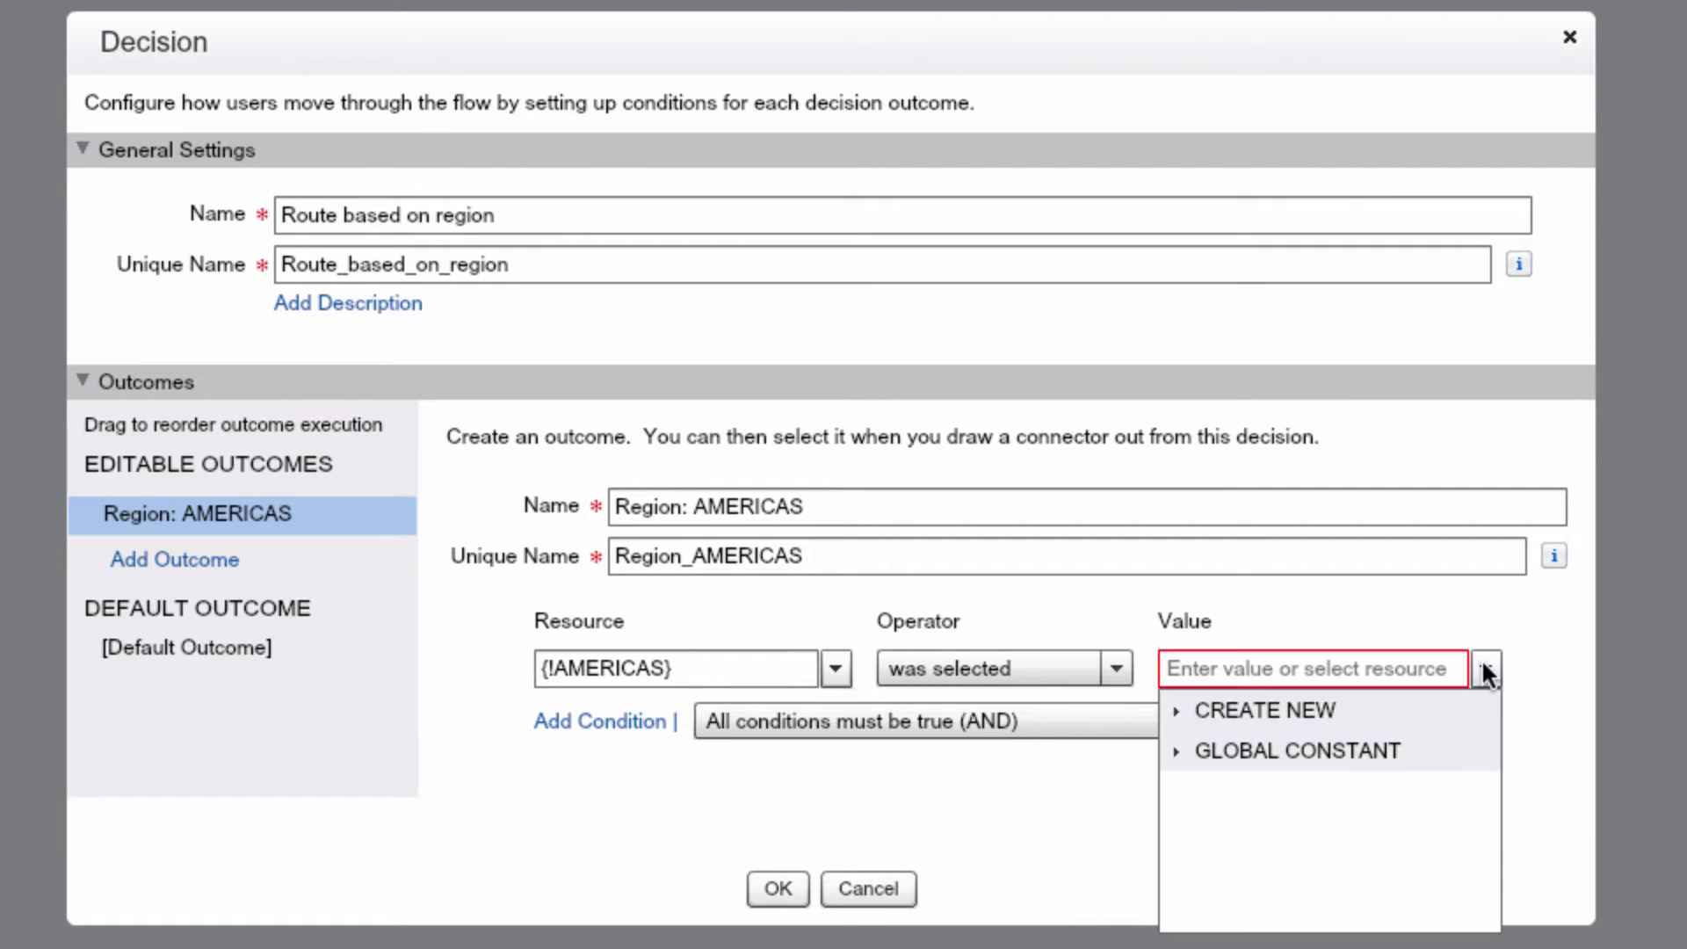
left_click(1376, 749)
left_click(1358, 775)
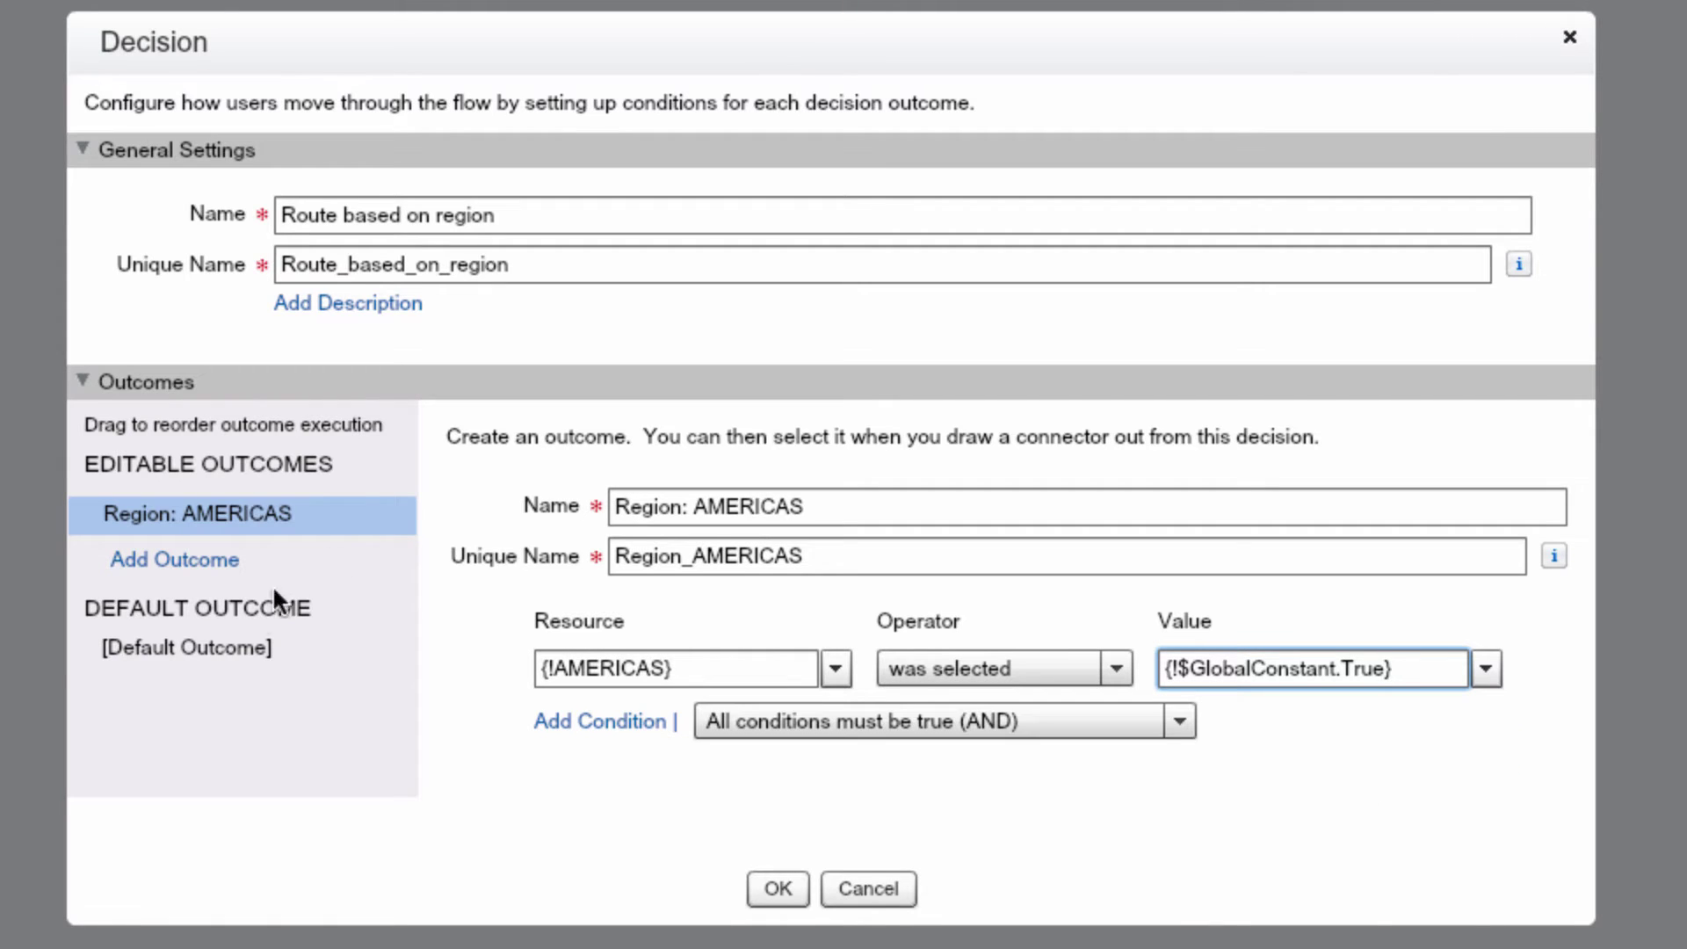
Name the decision's default outcome "Region: EMEA", accept the decision and connect the welcome screen to it.
left_click(214, 650)
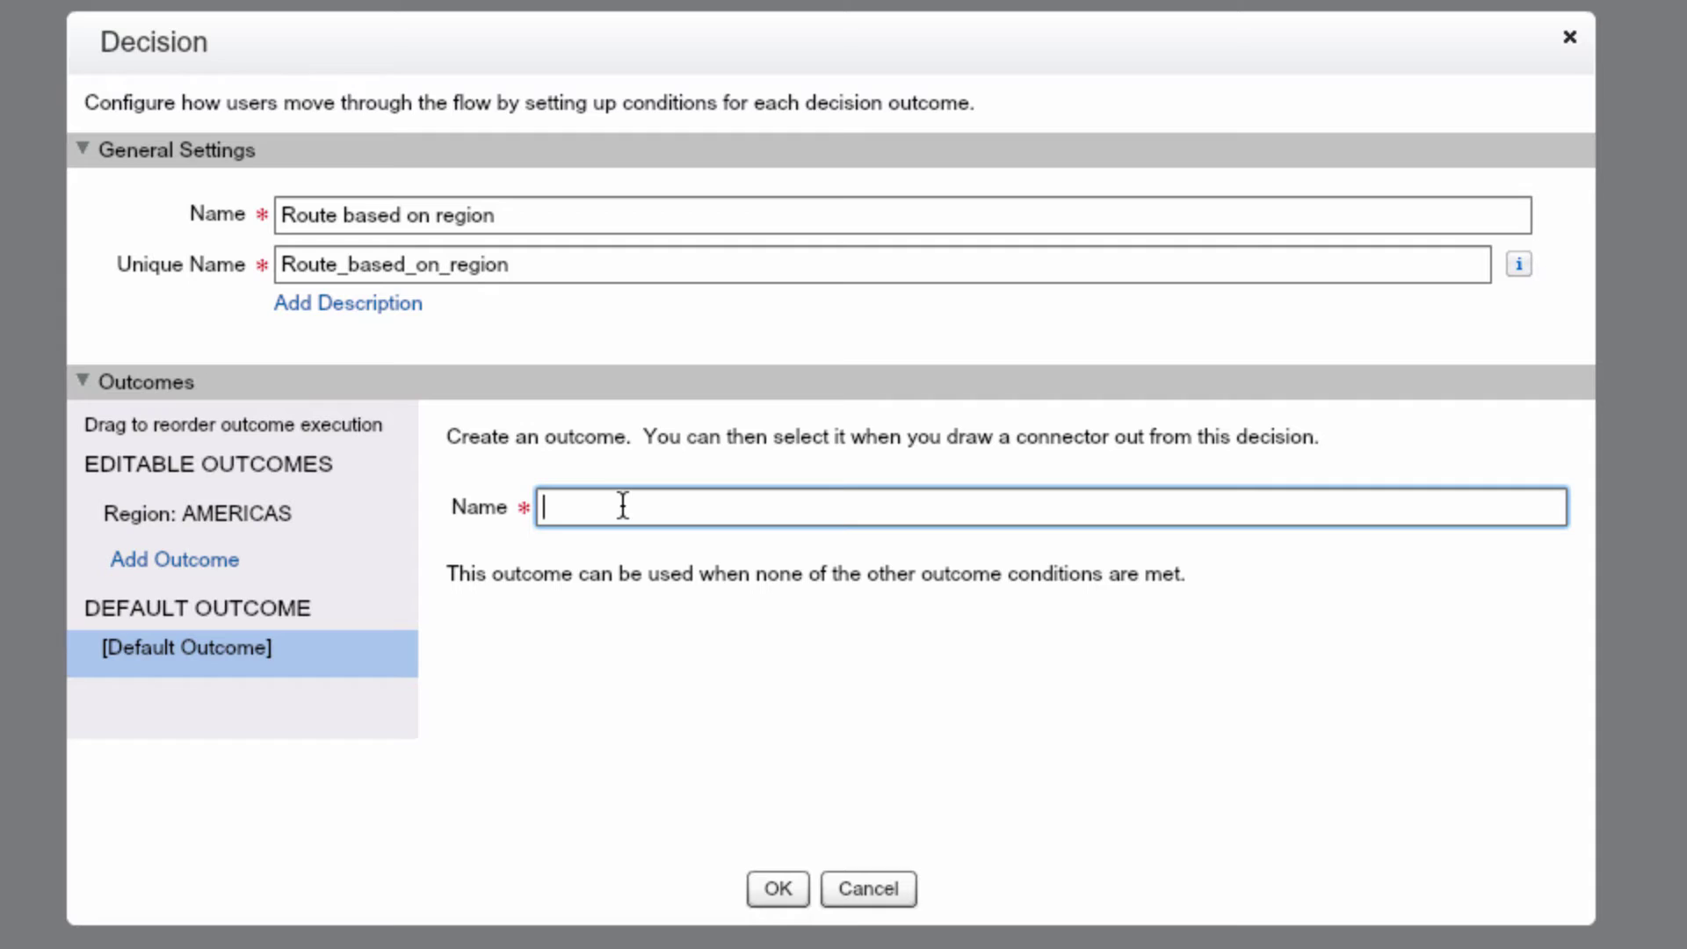
type("Region: EMEA")
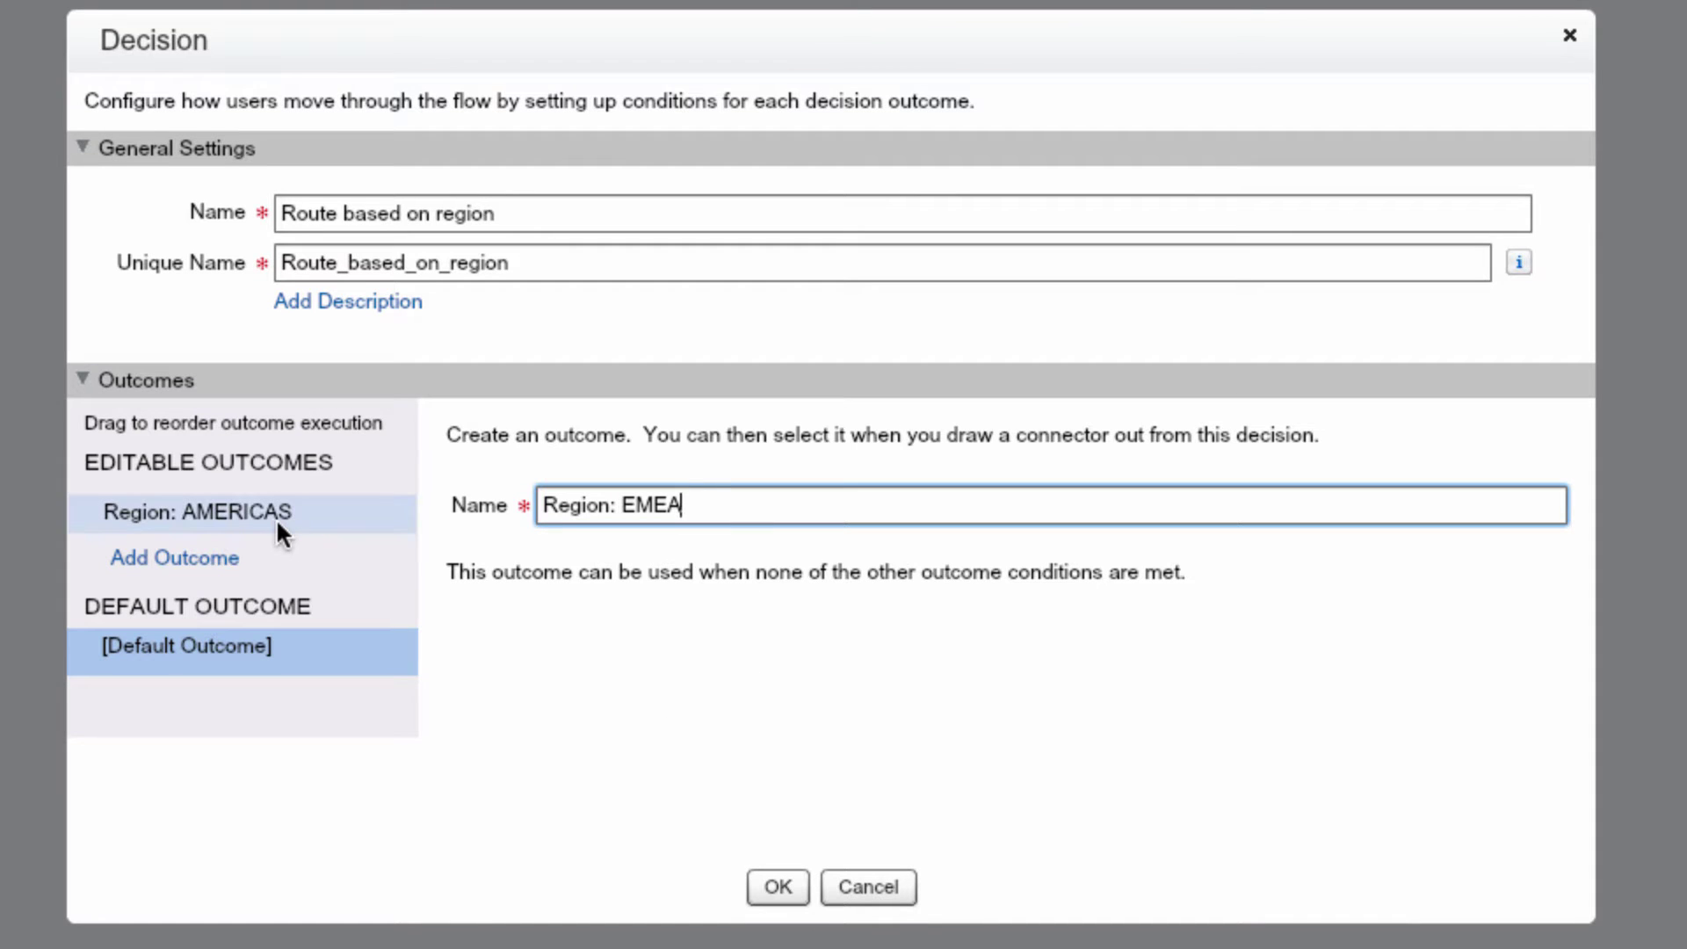
left_click(283, 515)
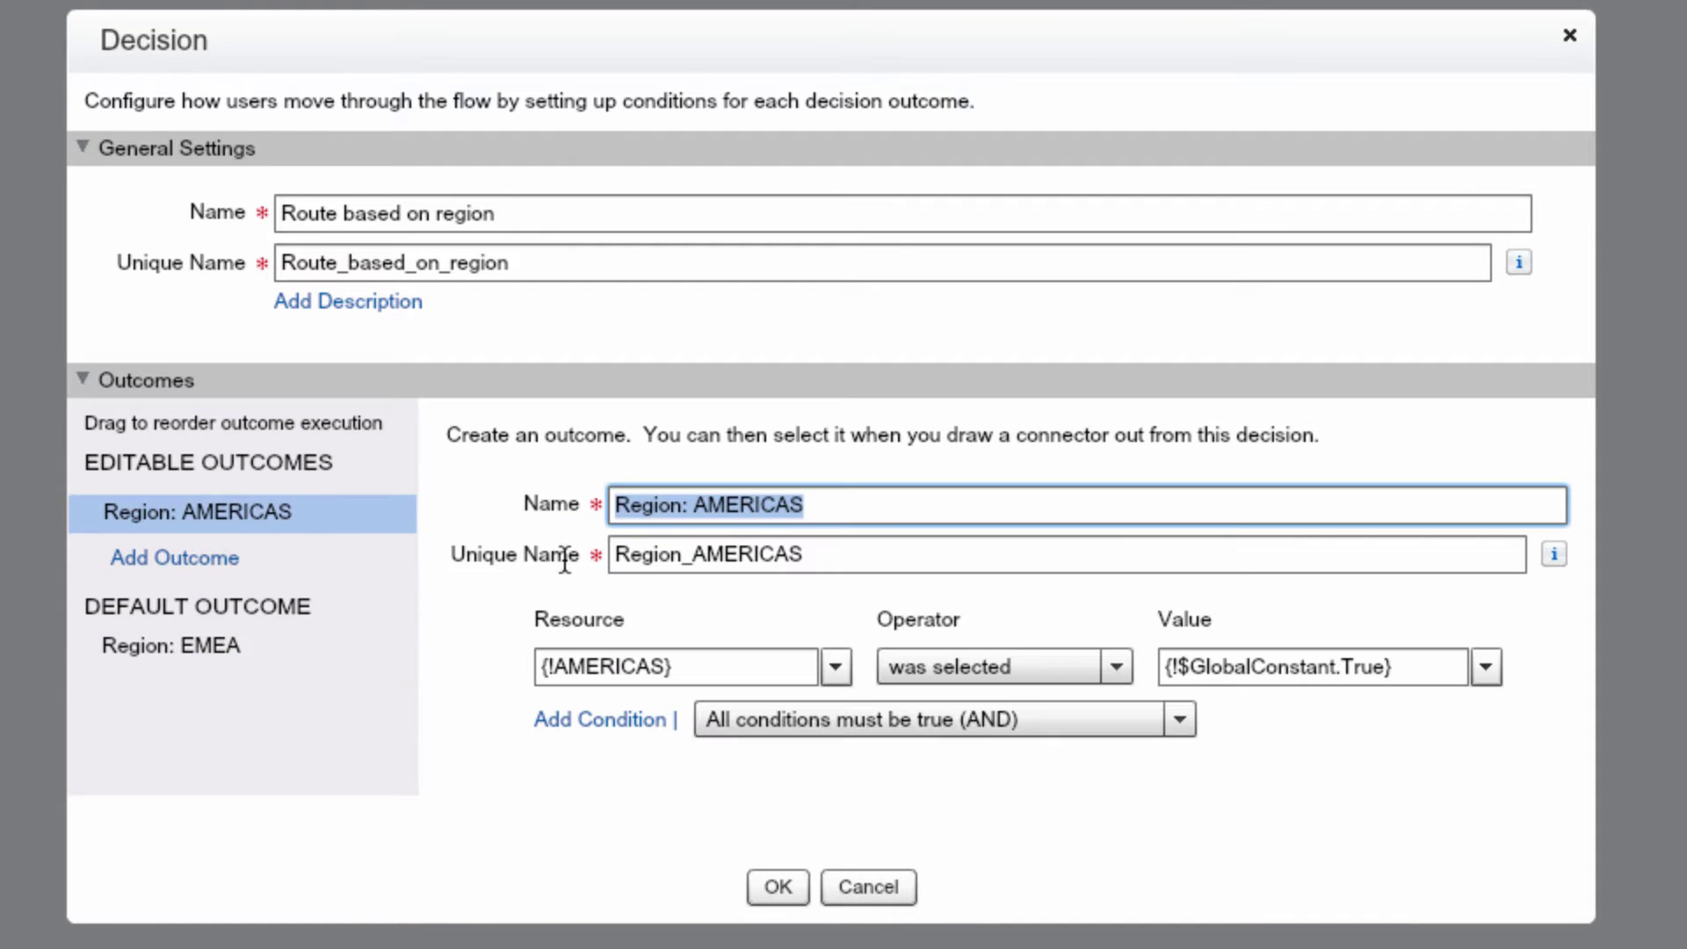
left_click(778, 886)
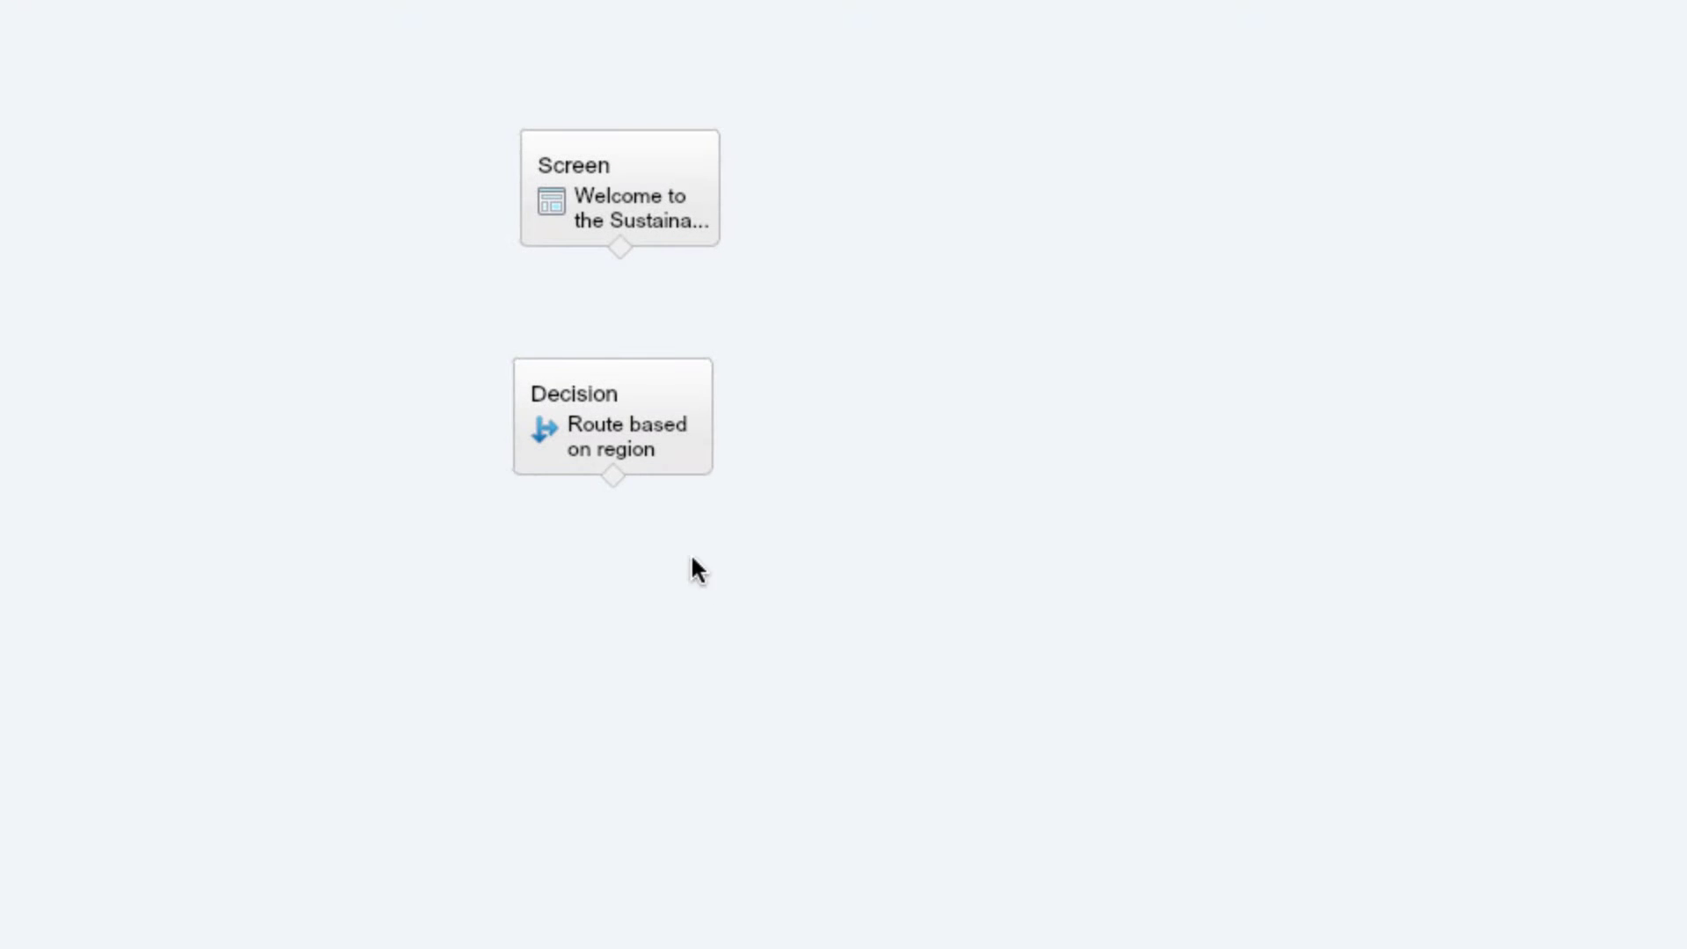
left_click_drag(619, 247, 617, 360)
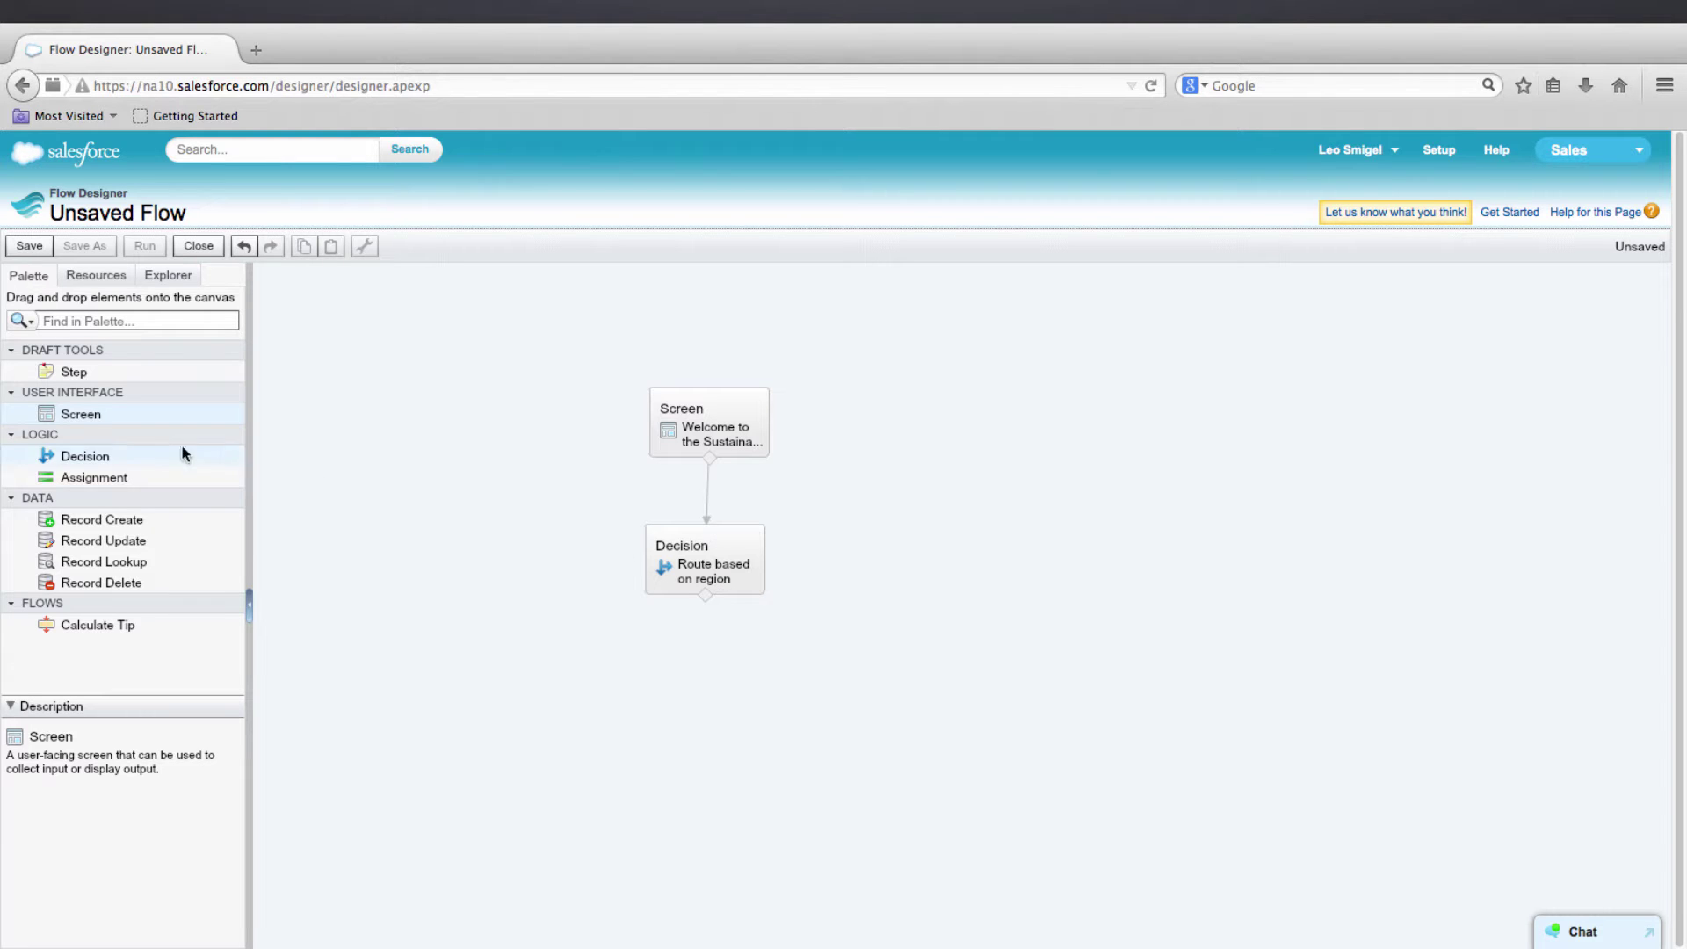
Add a screen below the decision named "Office and Commute Days" with the unique name Get_Office_and_Commute_Days_AMERICAS.
left_click_drag(85, 418, 612, 672)
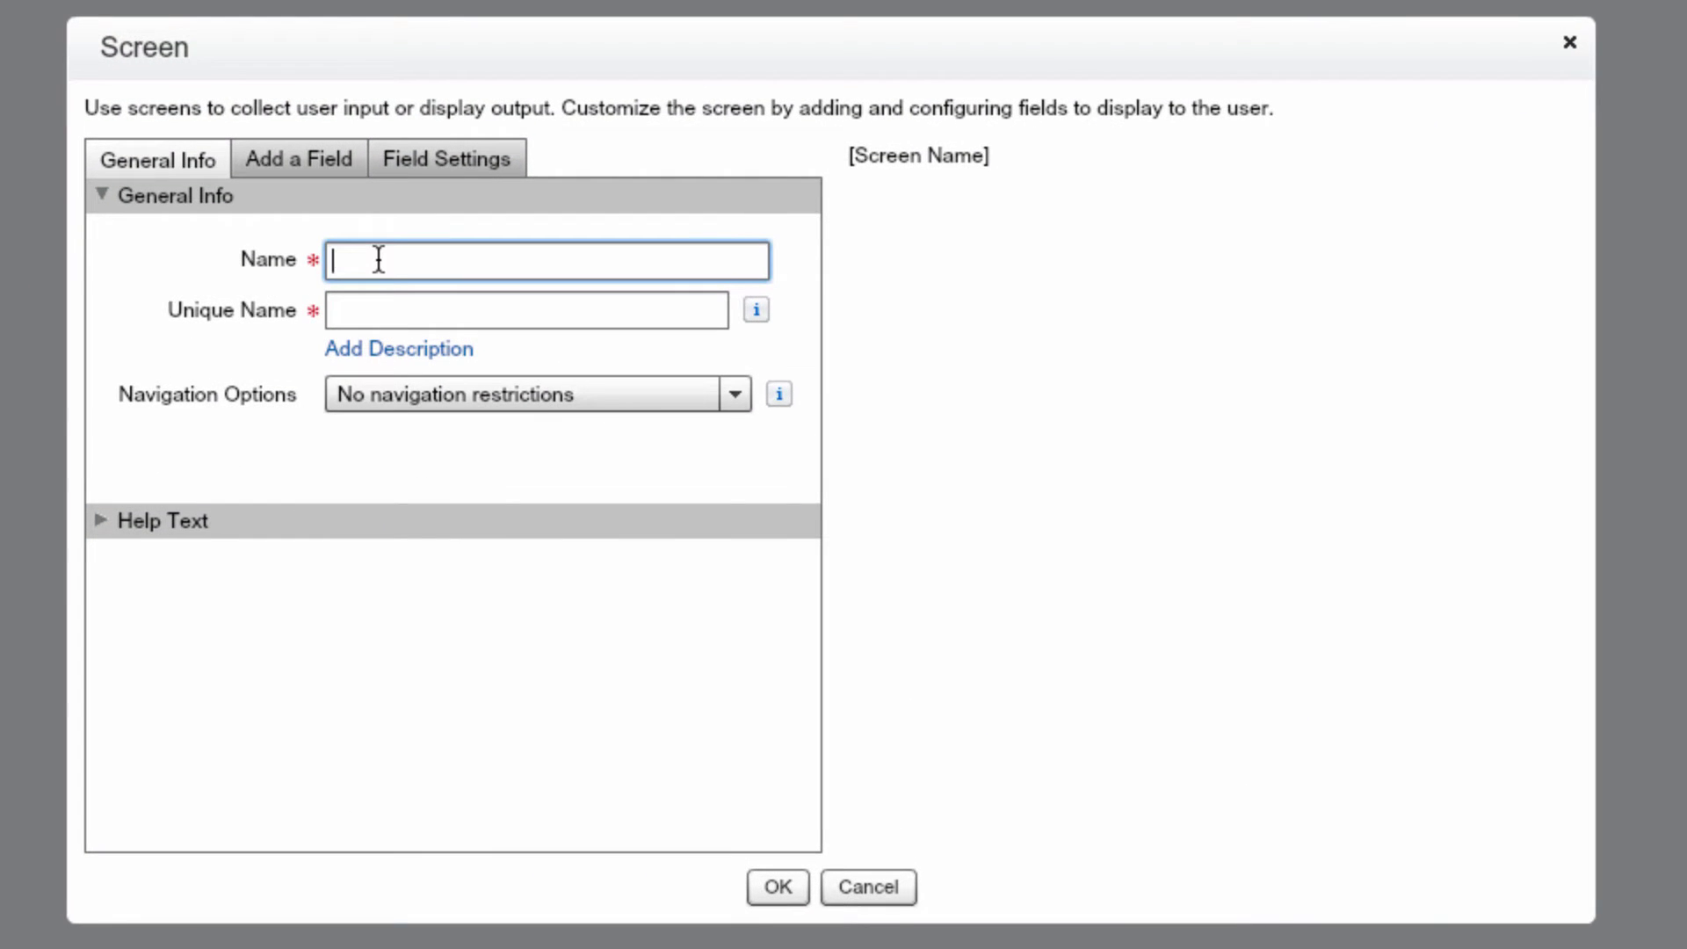
type("Office and Commute Days")
key("Tab")
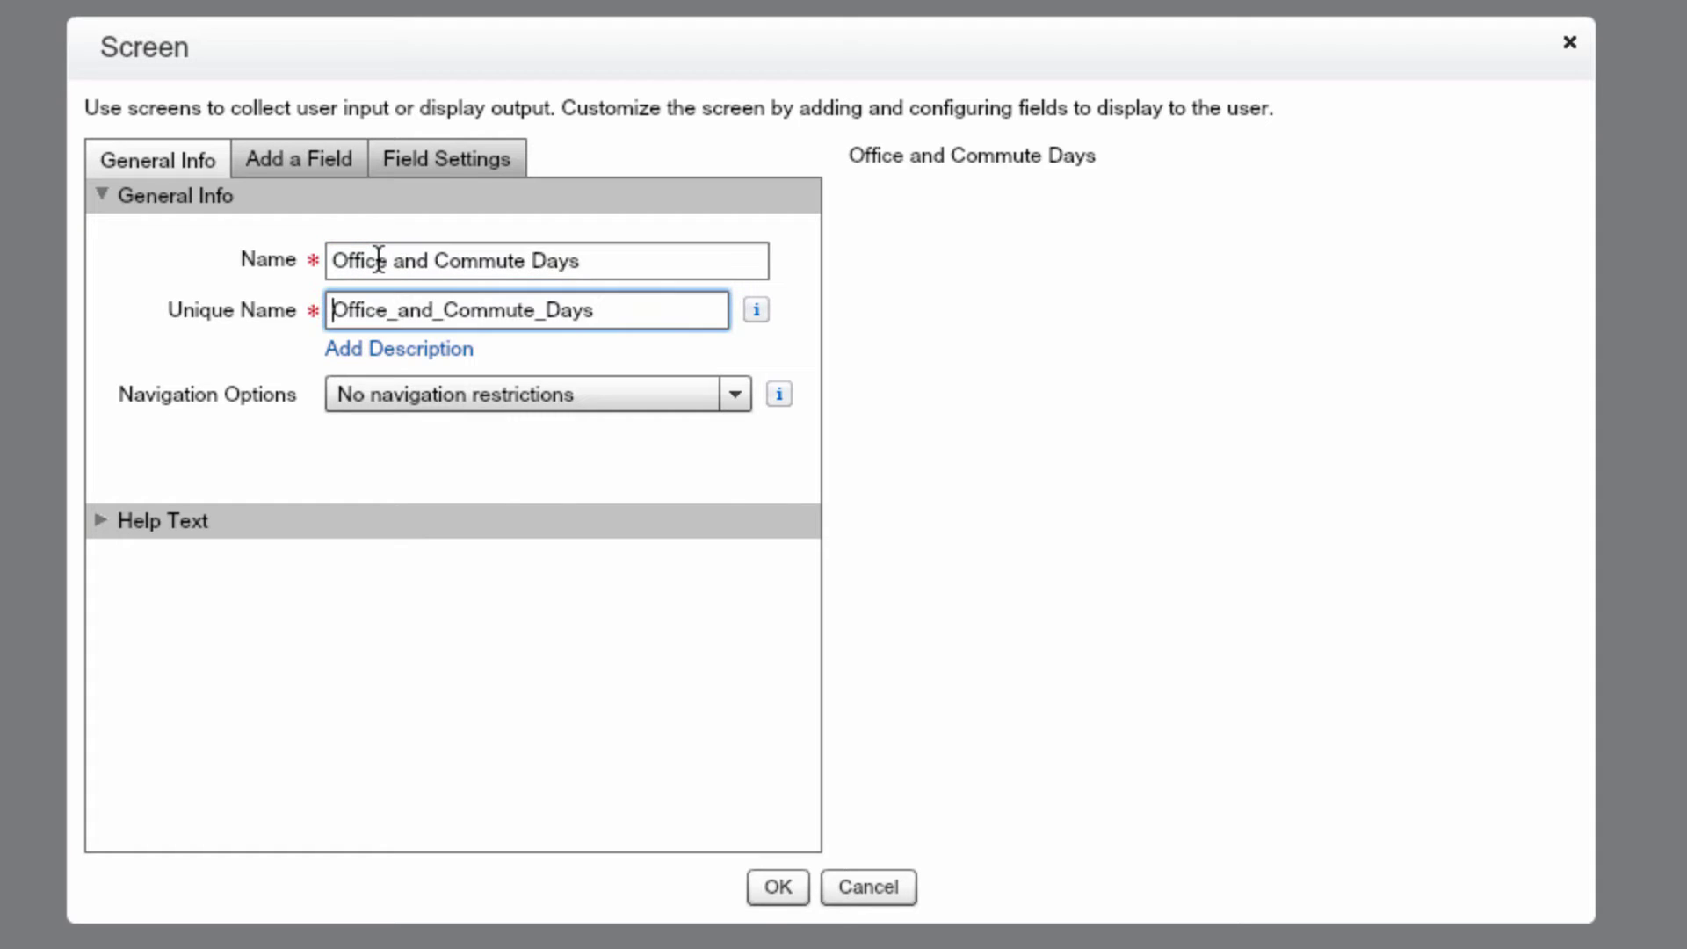
type("Get_")
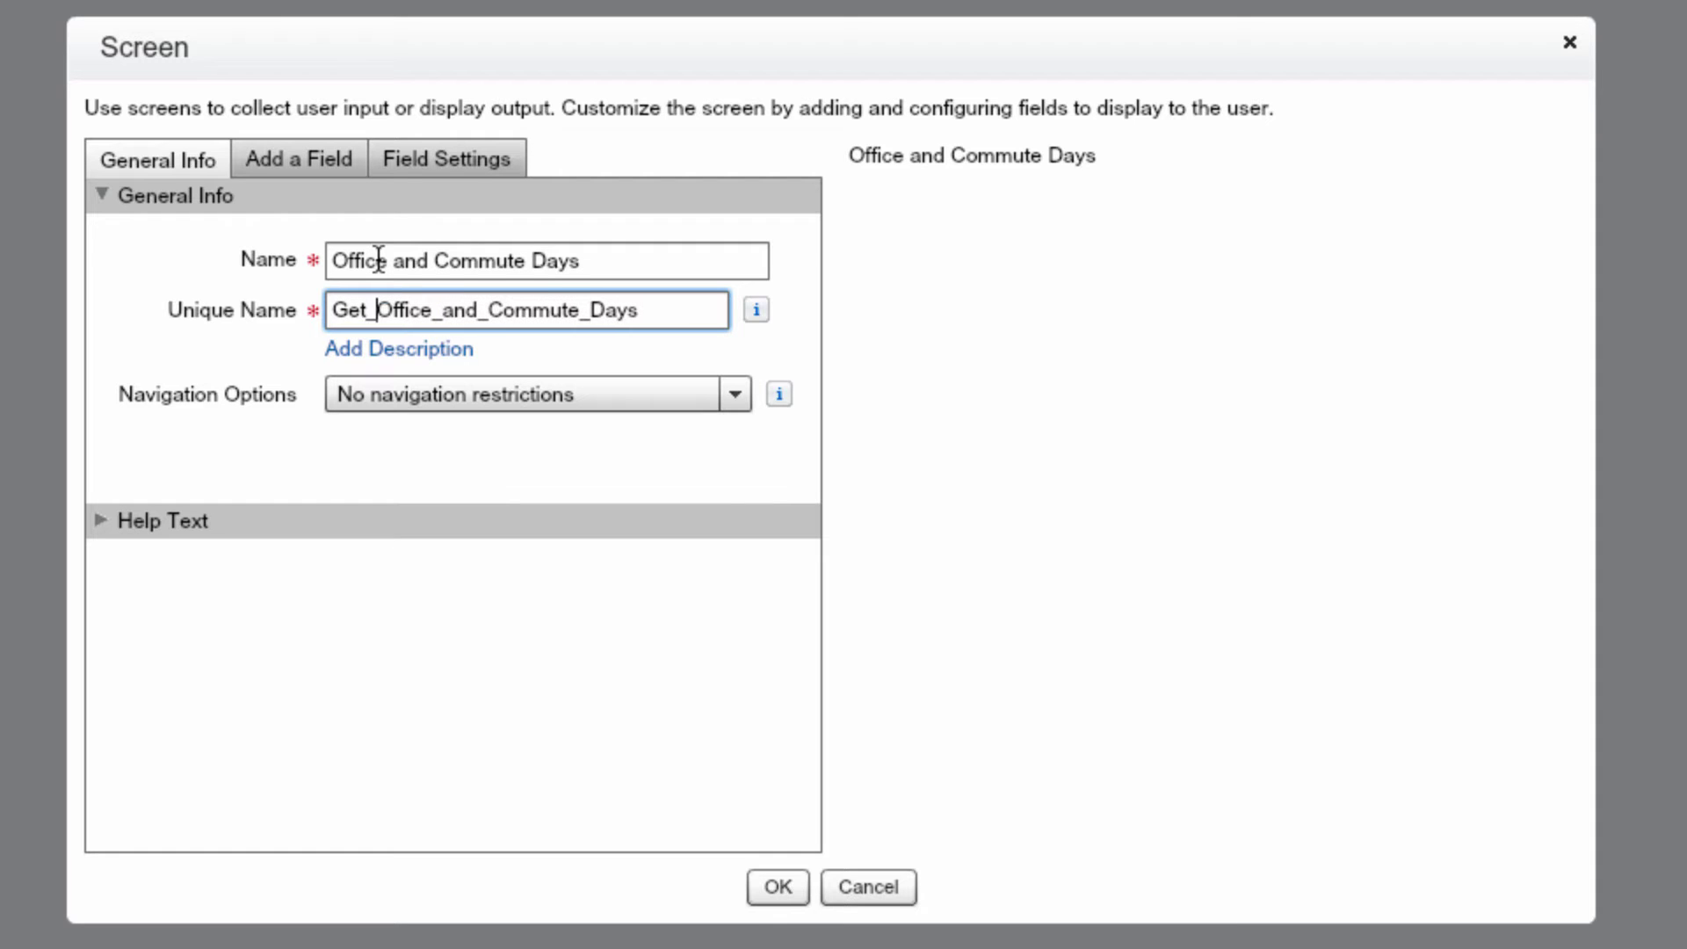
key("End")
type("_AMERICAS")
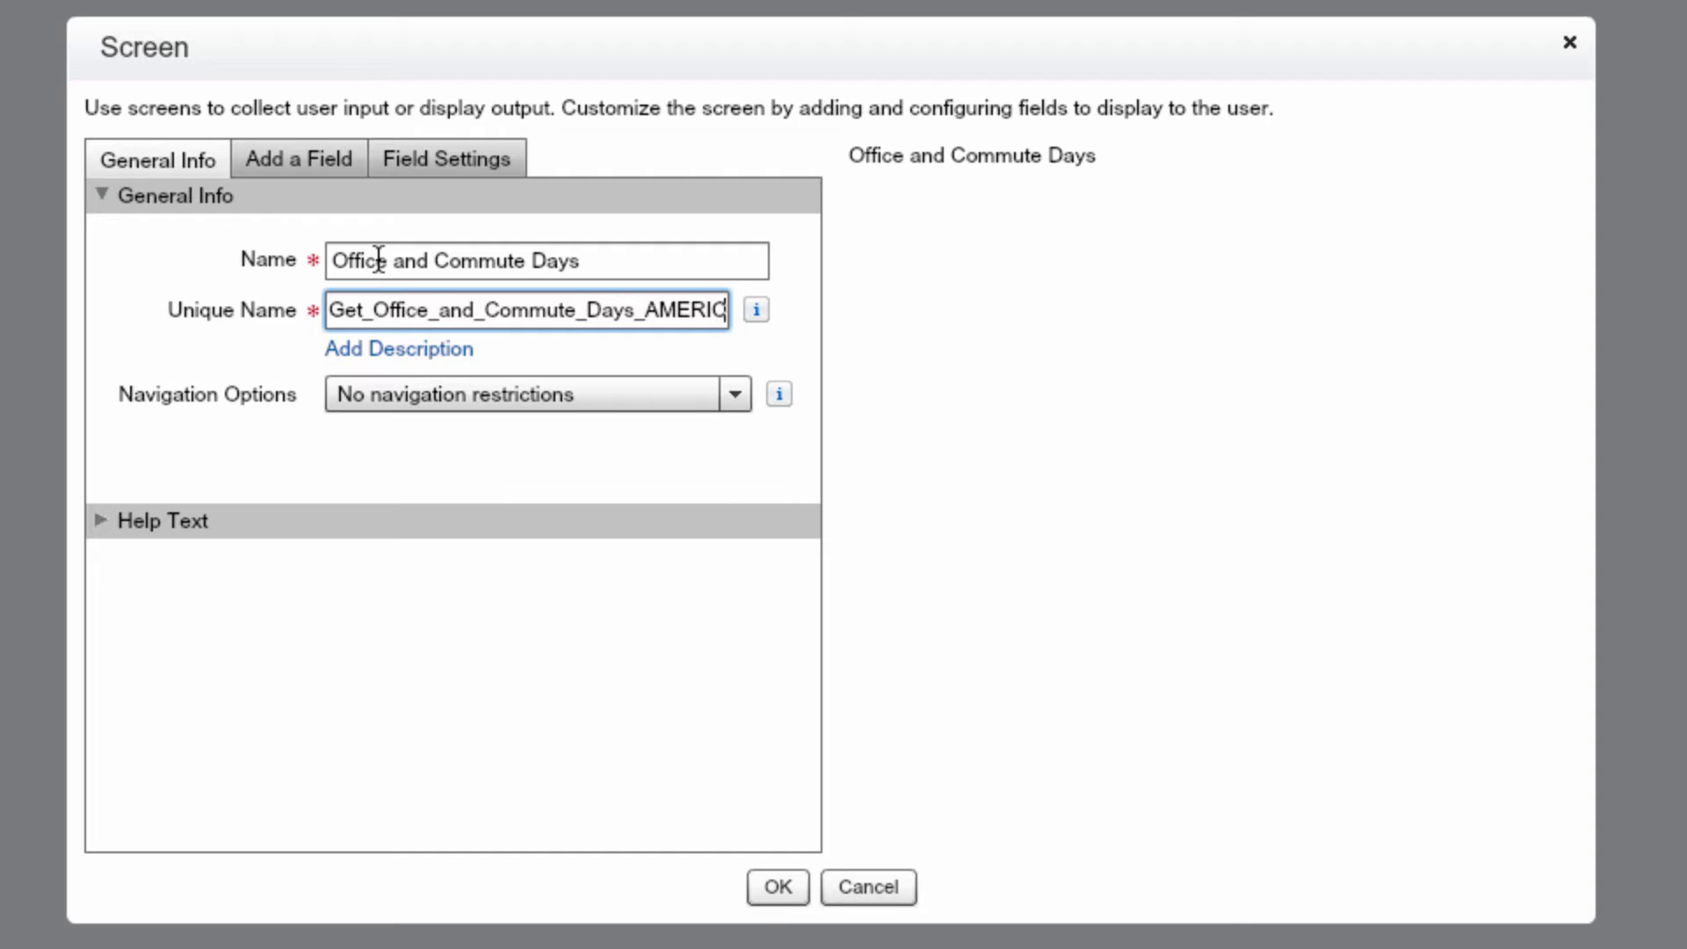
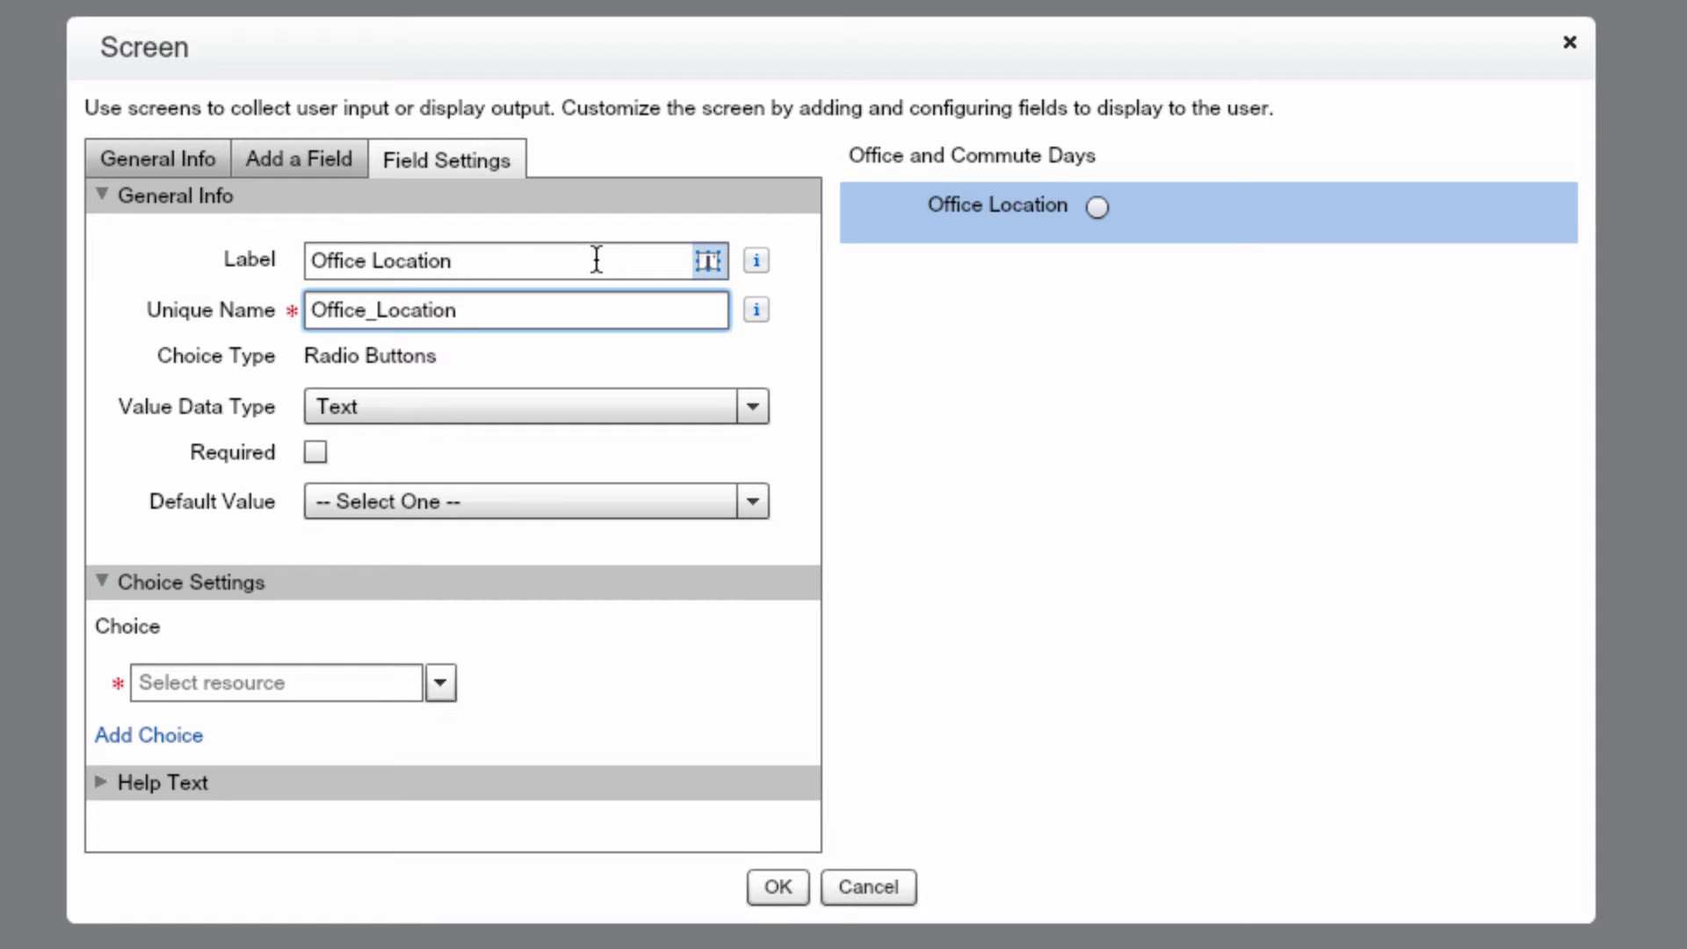
Set the Office Location field's unique name to Office_Location_AMERICAS and create its San Francisco choice with stored value SF.
type("_AMERICAS")
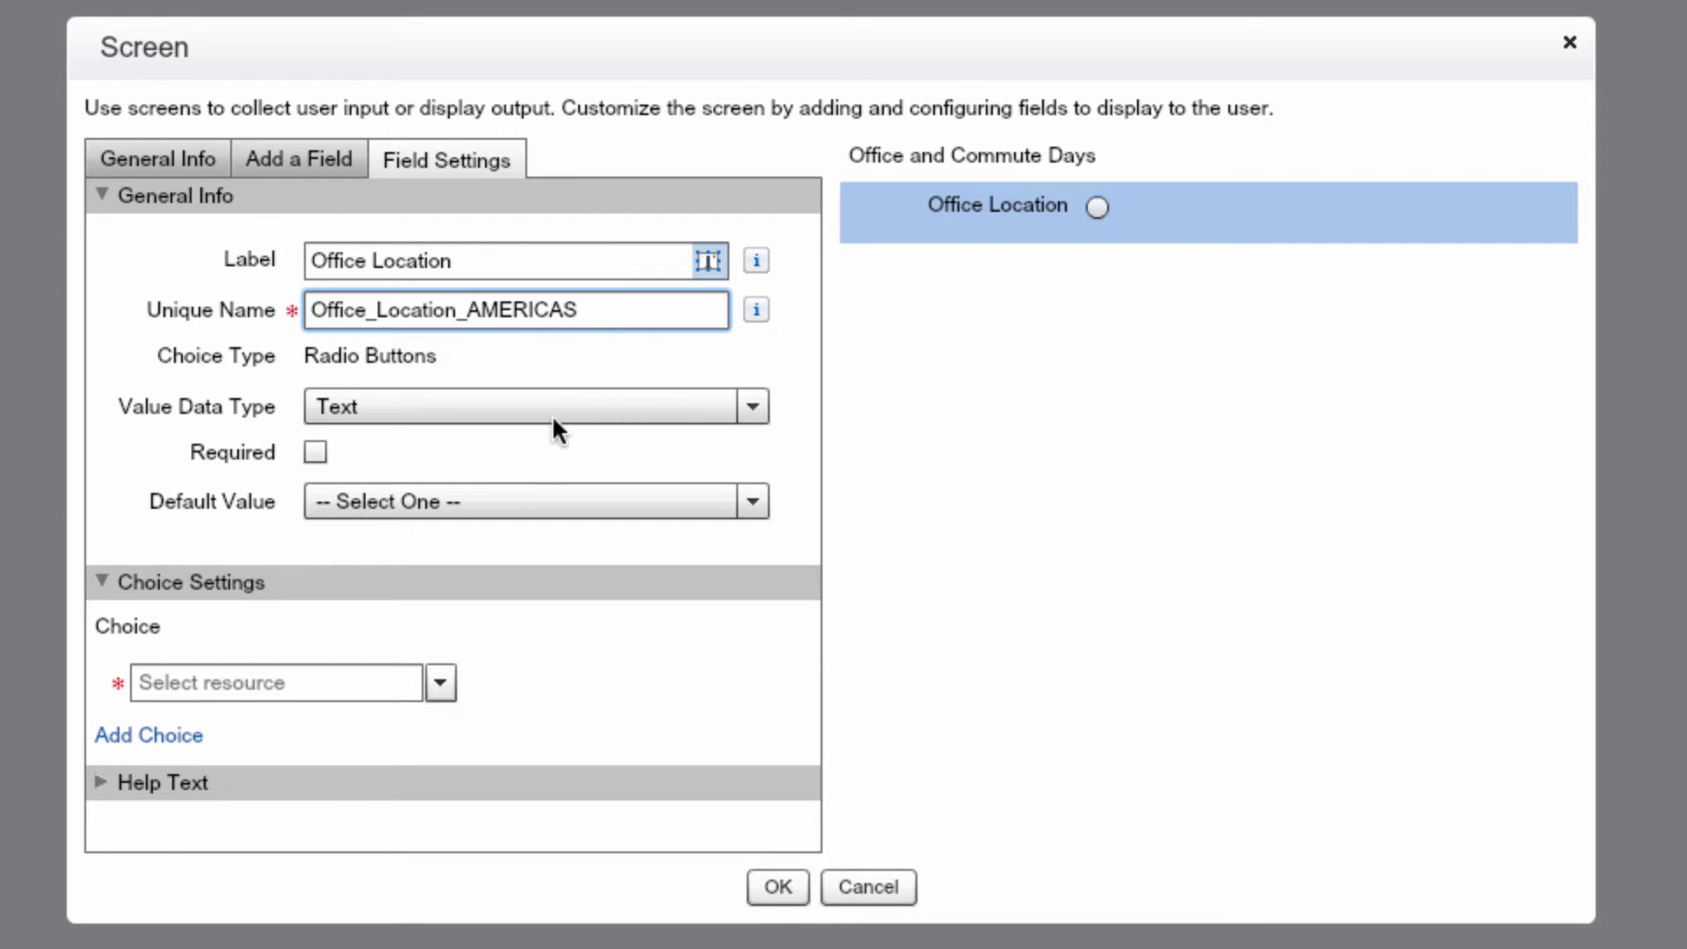
left_click(441, 683)
left_click(334, 723)
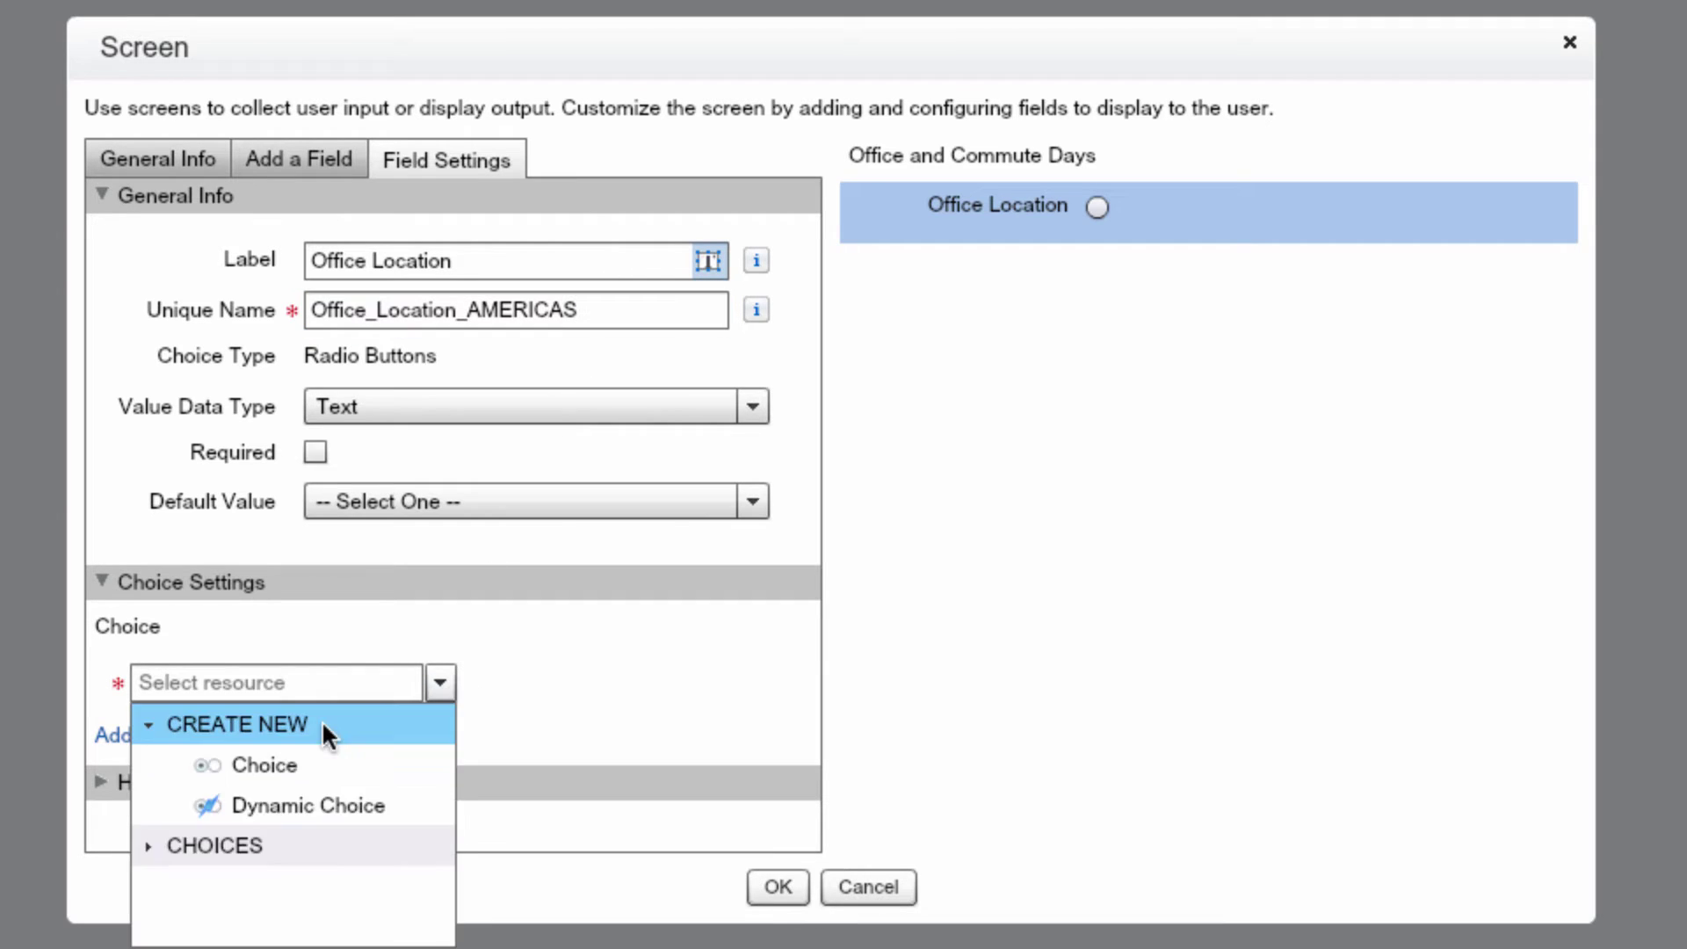
left_click(282, 747)
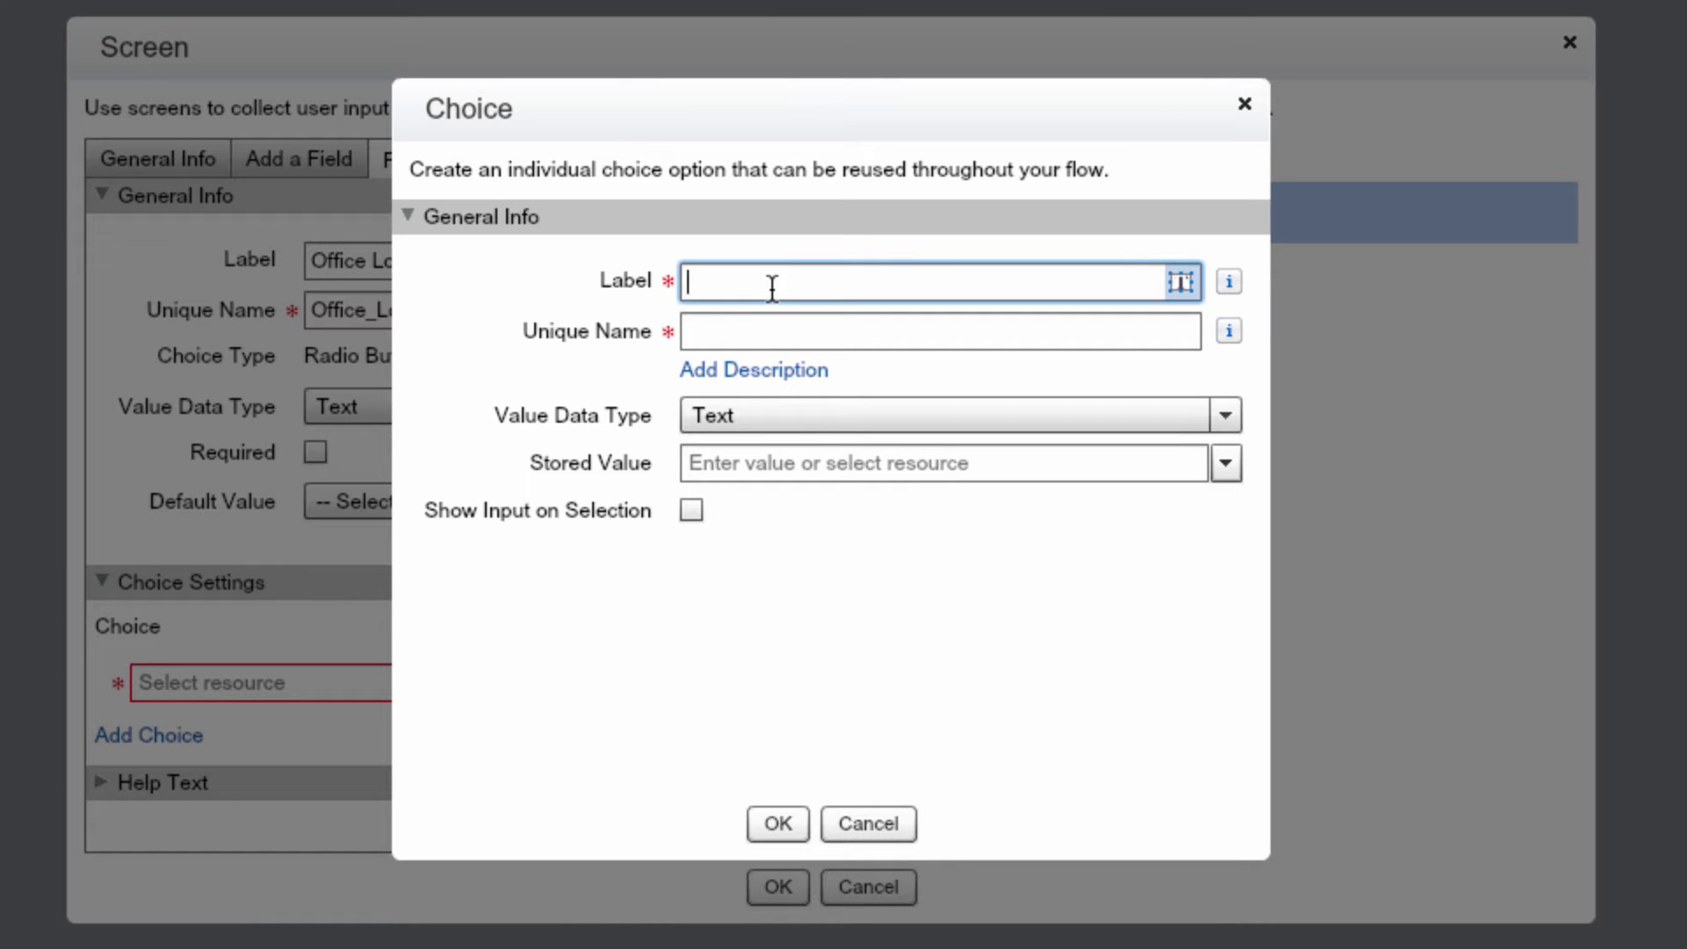
type("San Francisco")
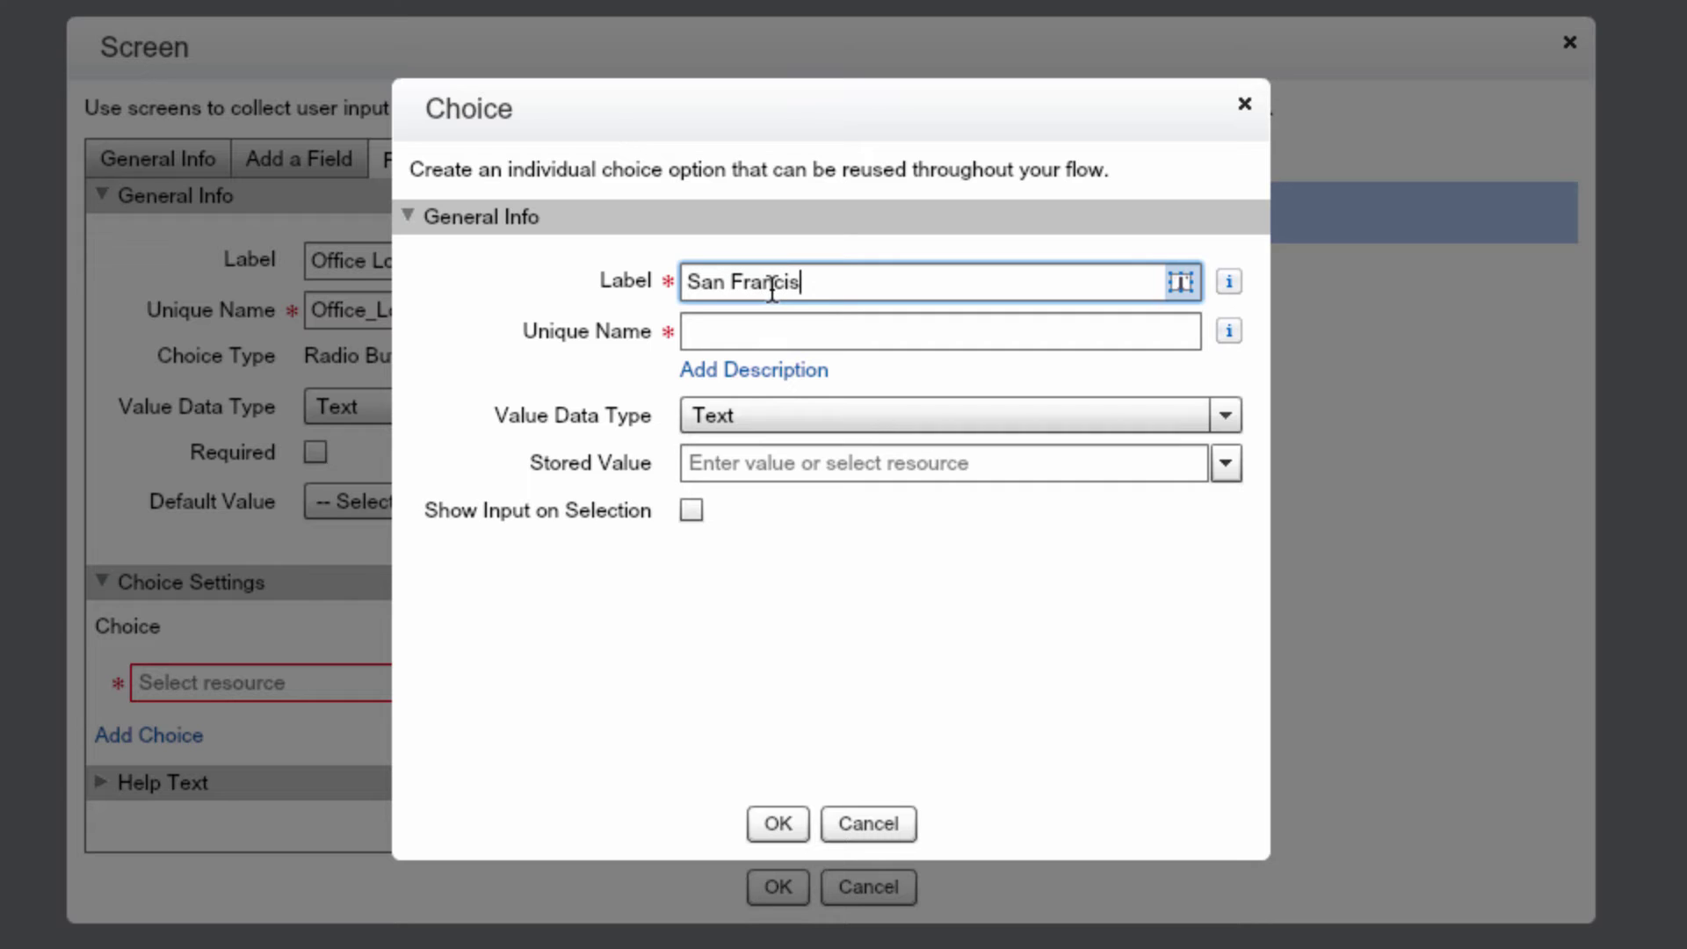
key("Tab")
key("Tab")
key("Tab")
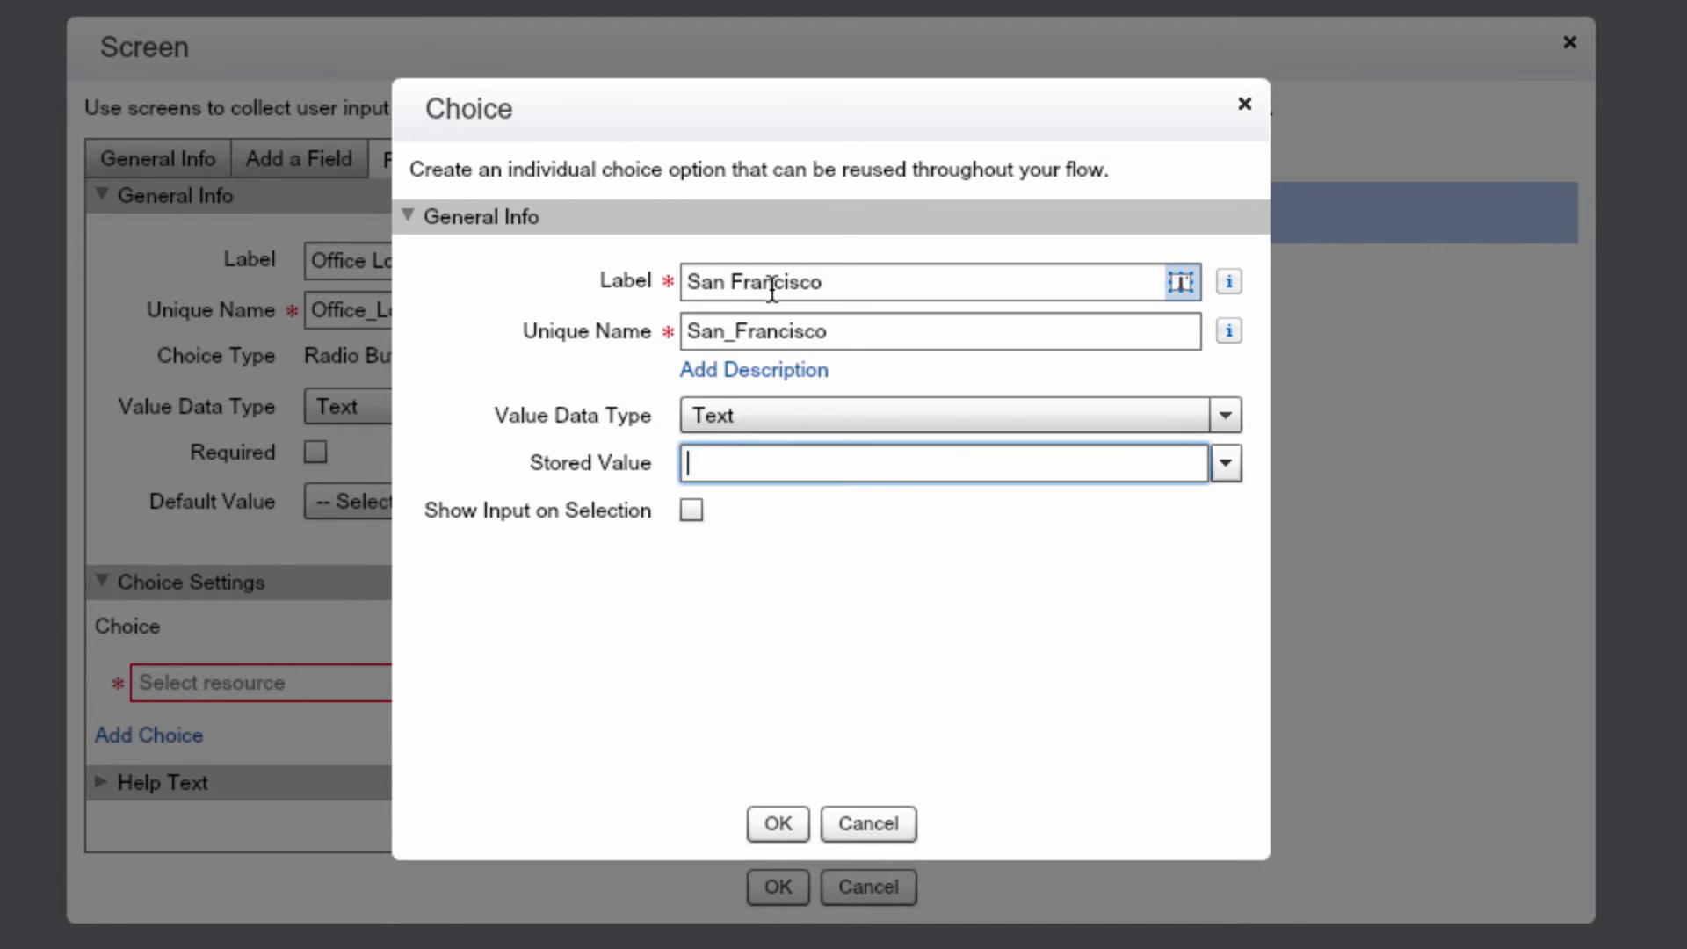
type("SF")
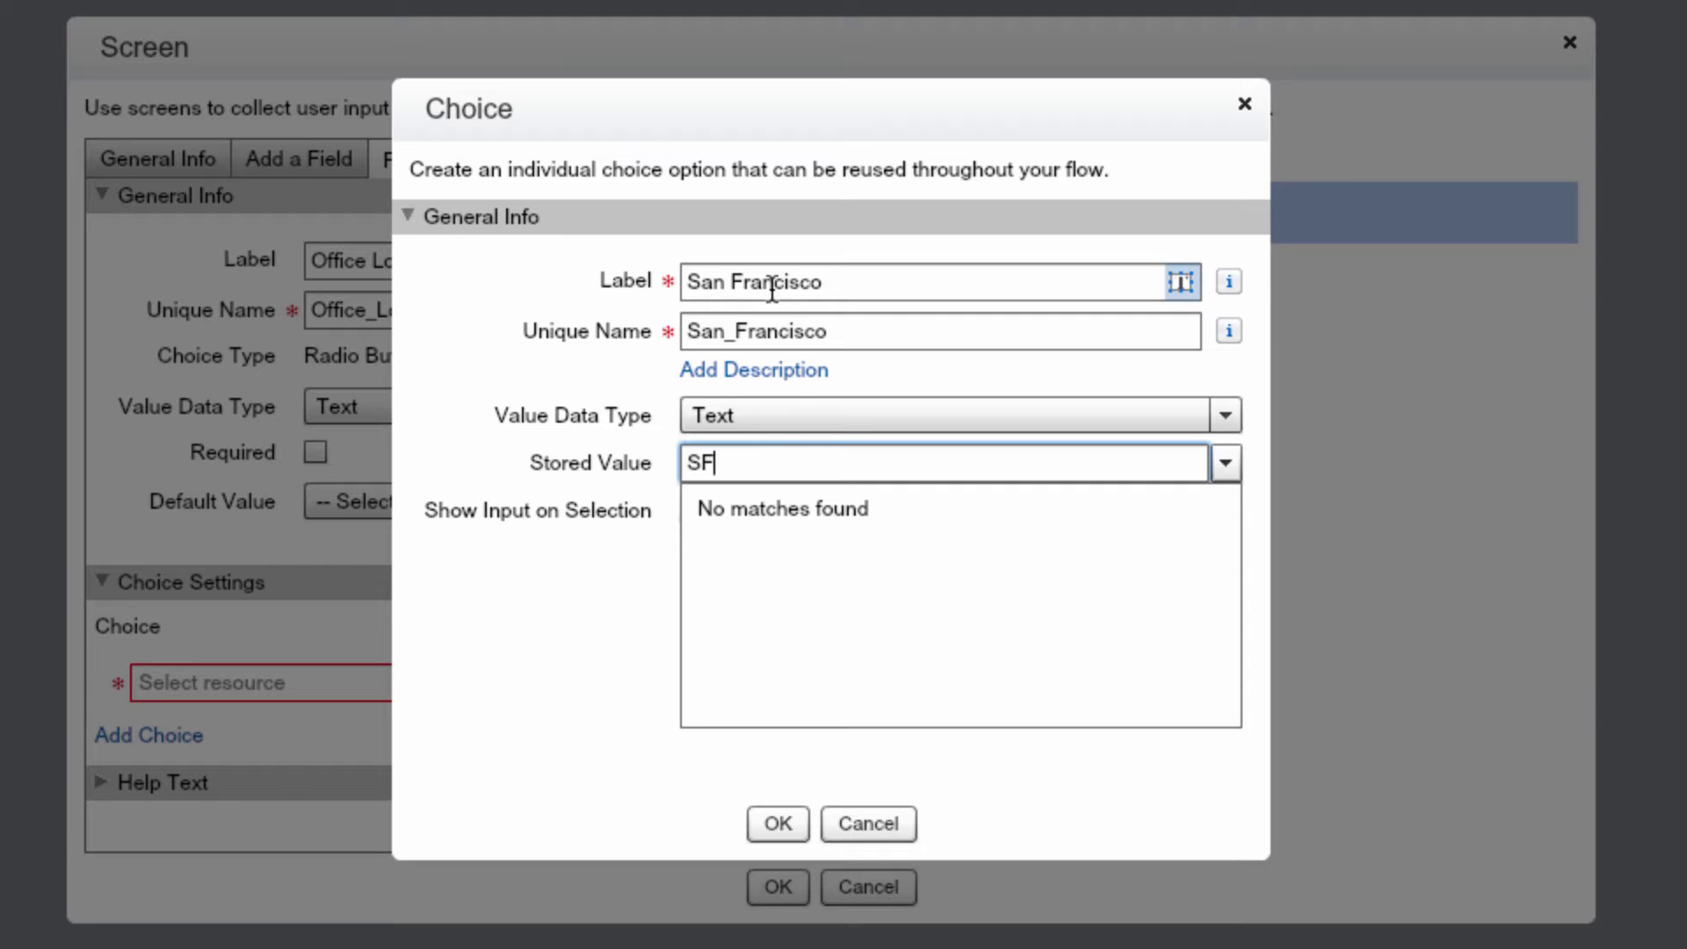
left_click(777, 808)
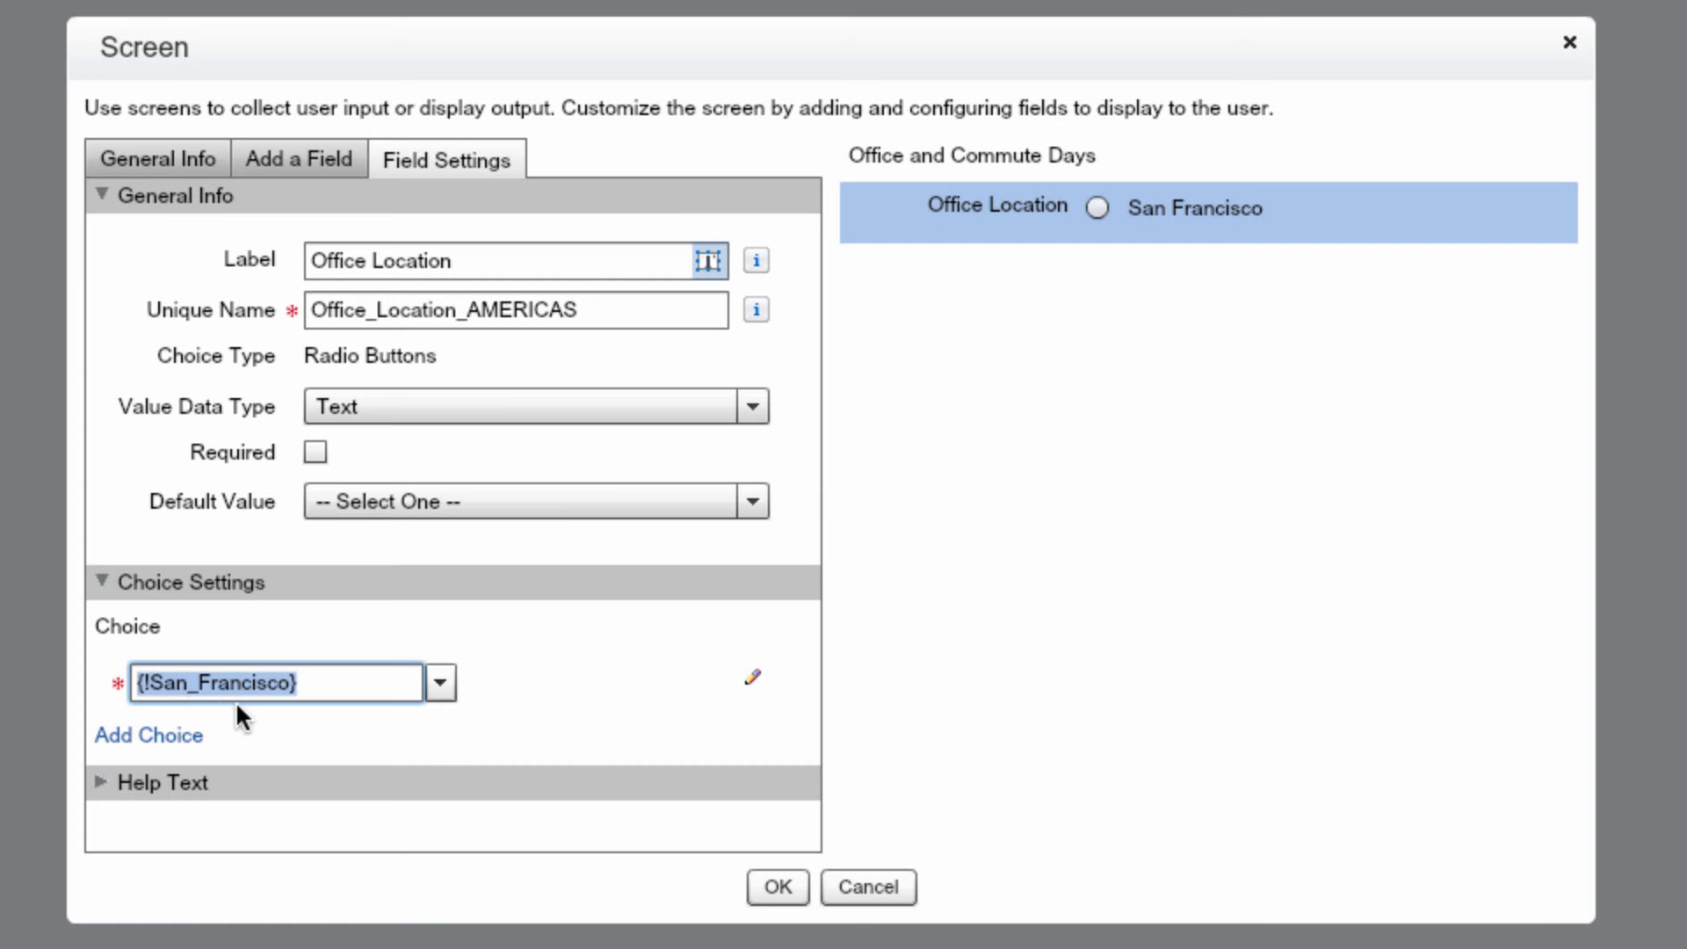
Add a second new choice labelled New York with the stored value NY to the Office Location question.
left_click(176, 734)
left_click(440, 729)
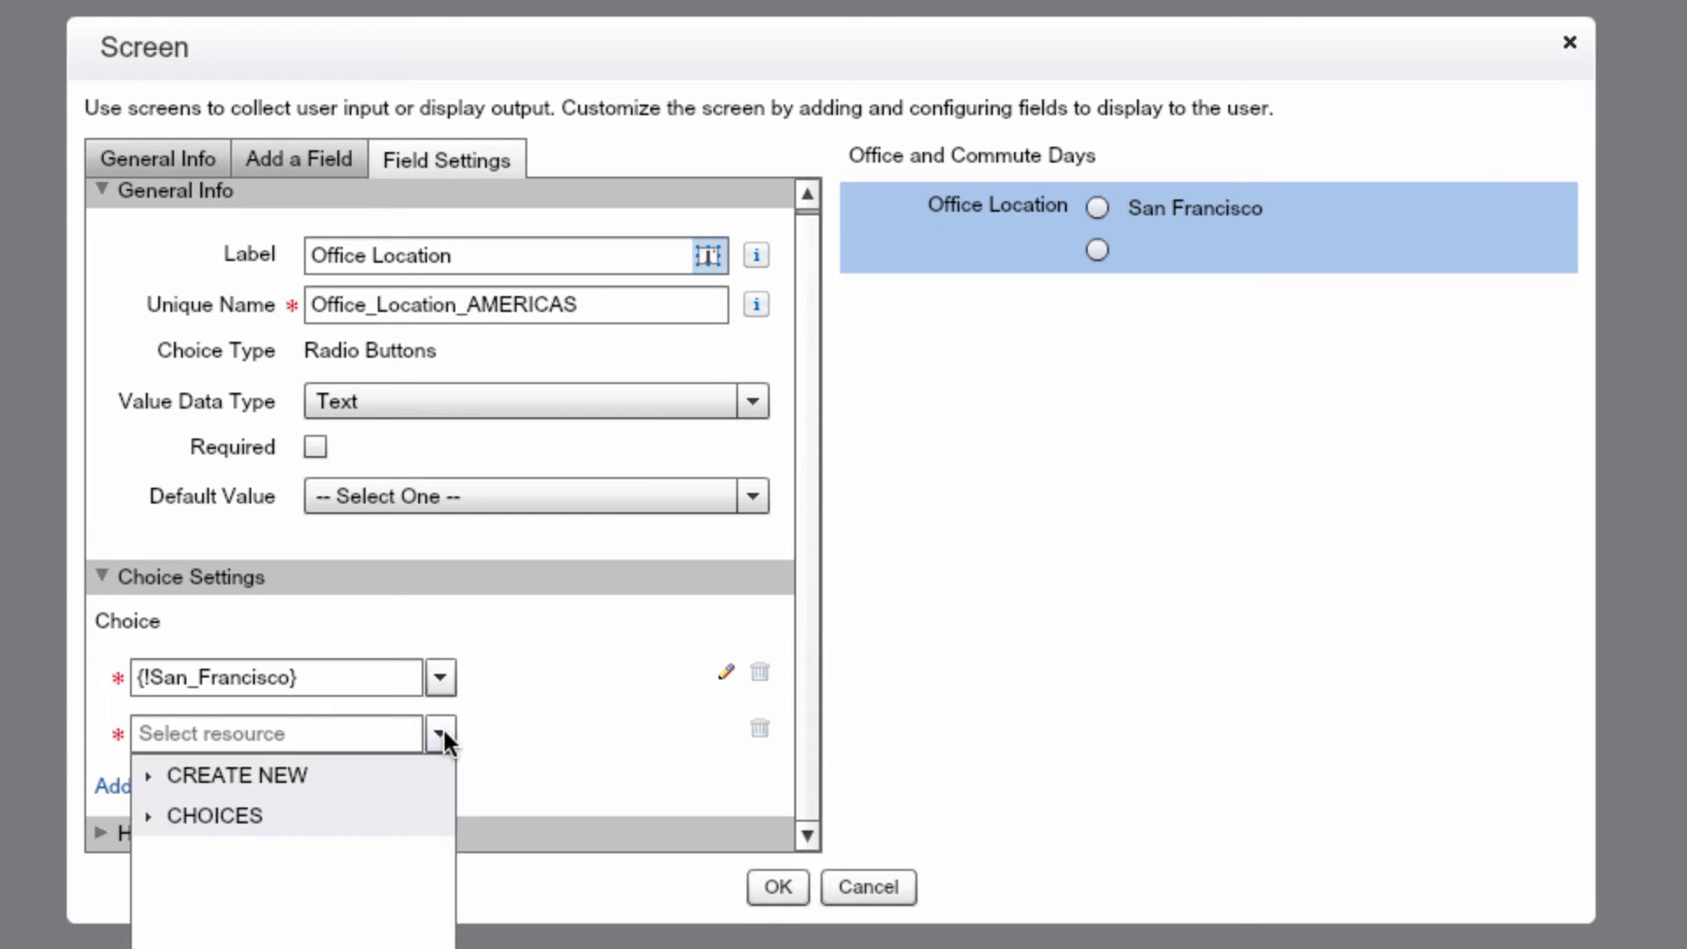
left_click(333, 772)
left_click(293, 815)
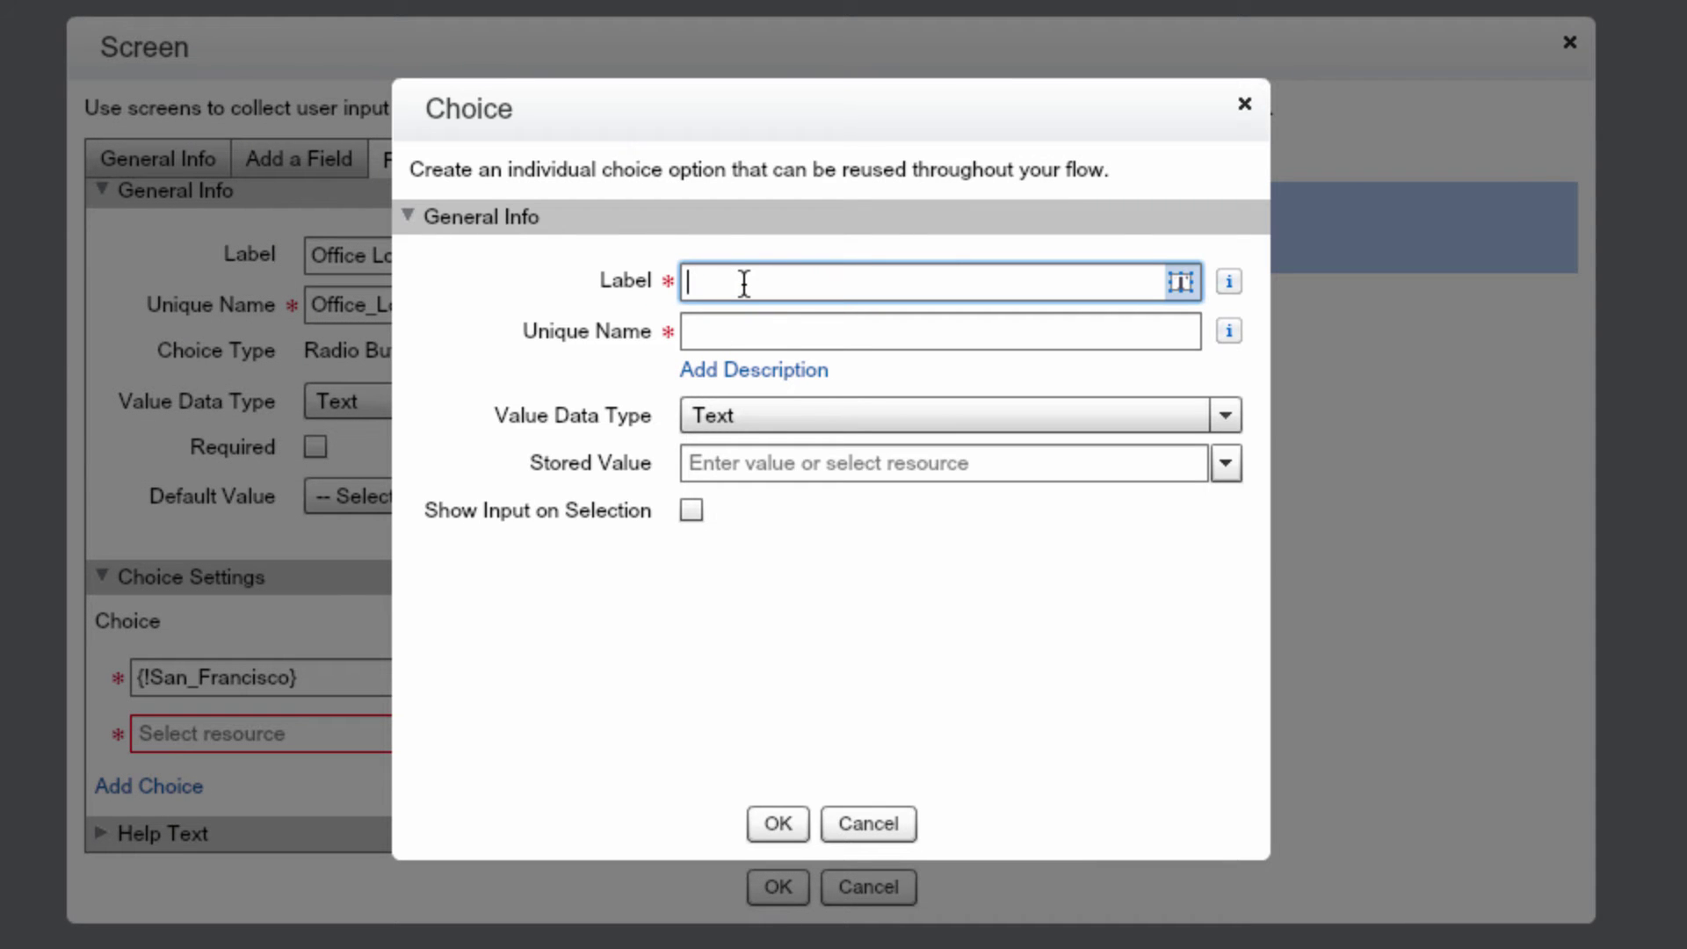
type("New York")
key("Tab")
key("Tab")
key("Tab")
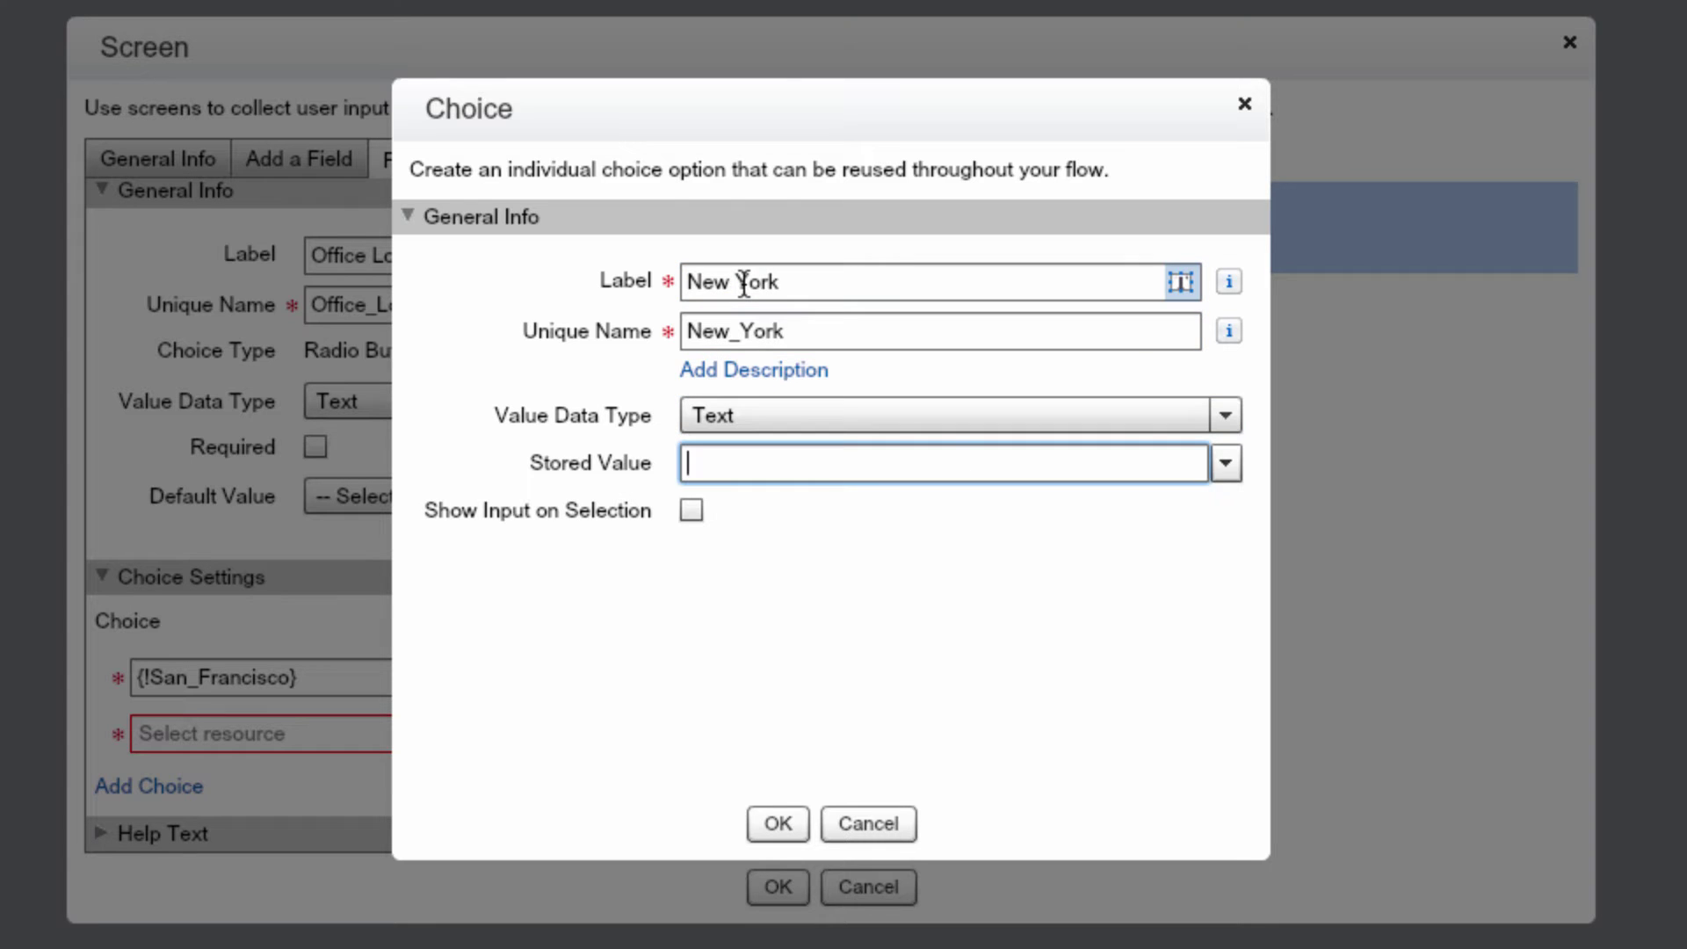
type("NY")
key("Tab")
key("Tab")
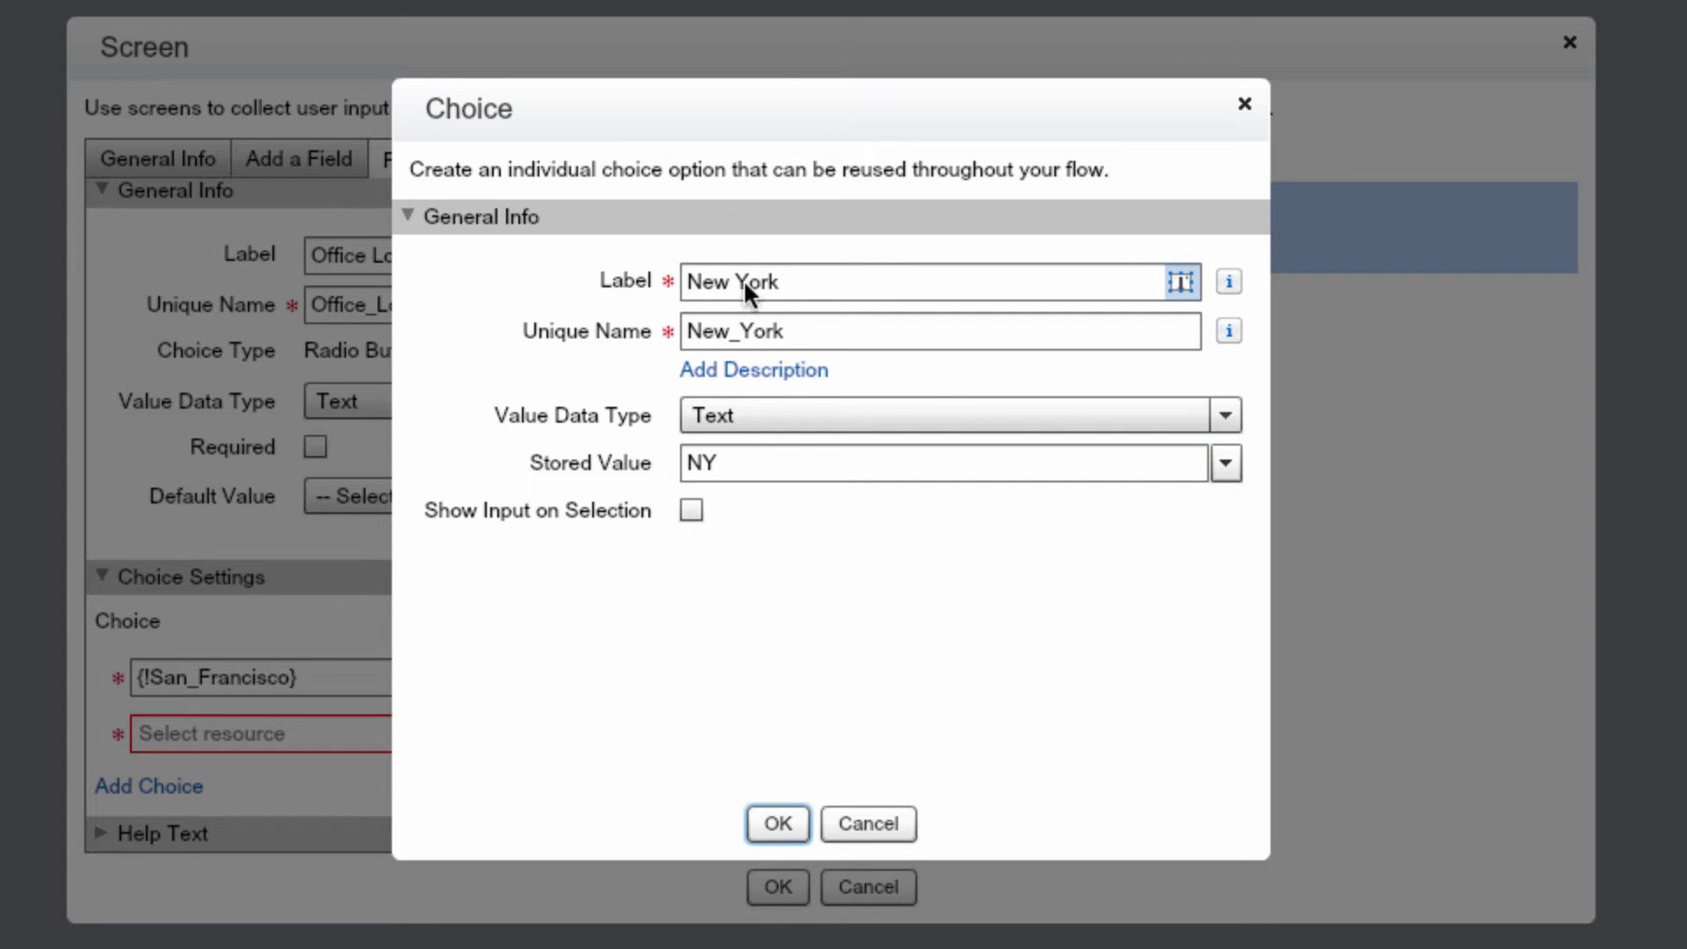
left_click(773, 821)
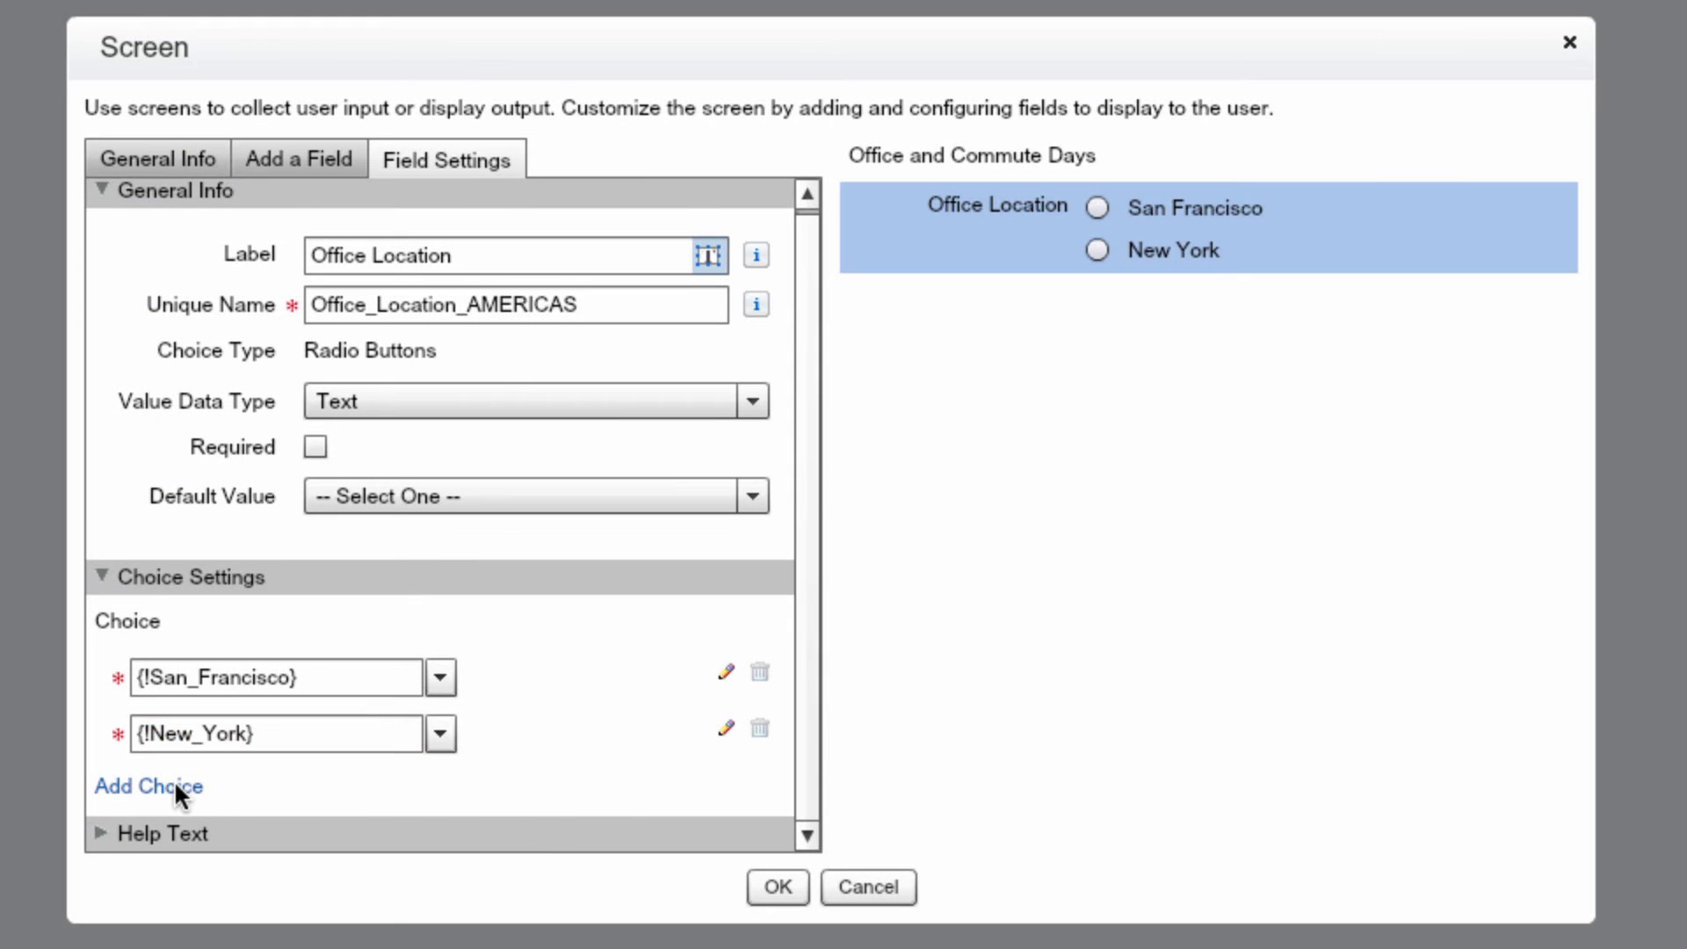
Add a third new choice labelled Washington DC with the stored value DC to the Office Location question.
left_click(172, 785)
left_click(440, 733)
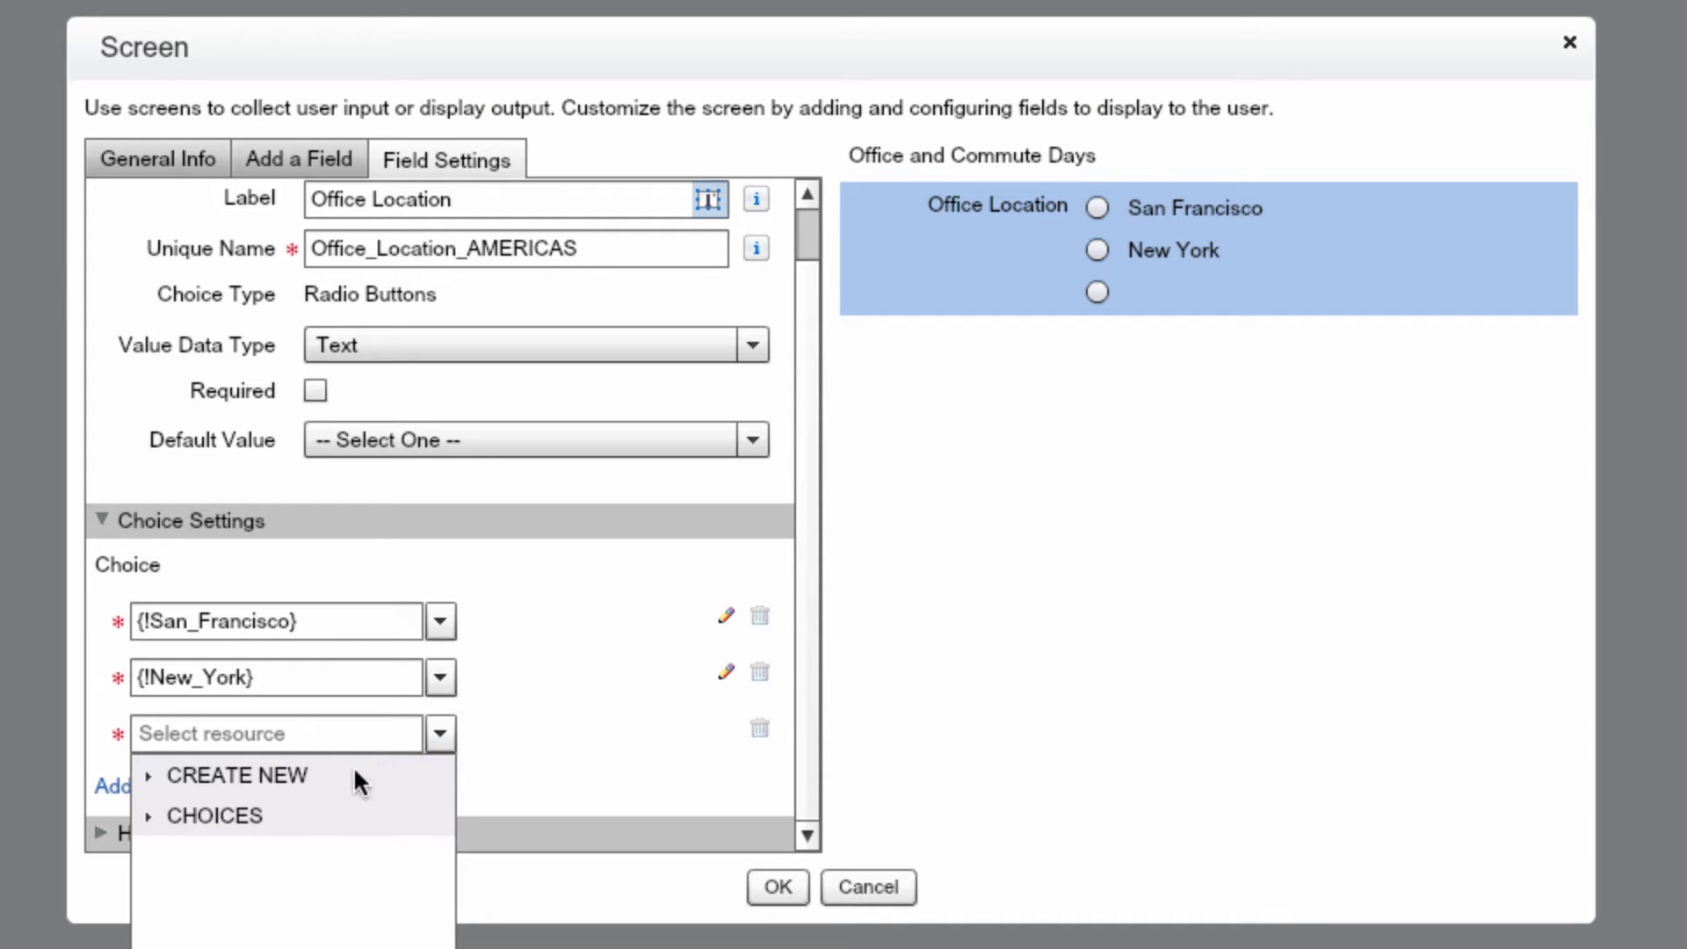
left_click(311, 775)
left_click(286, 805)
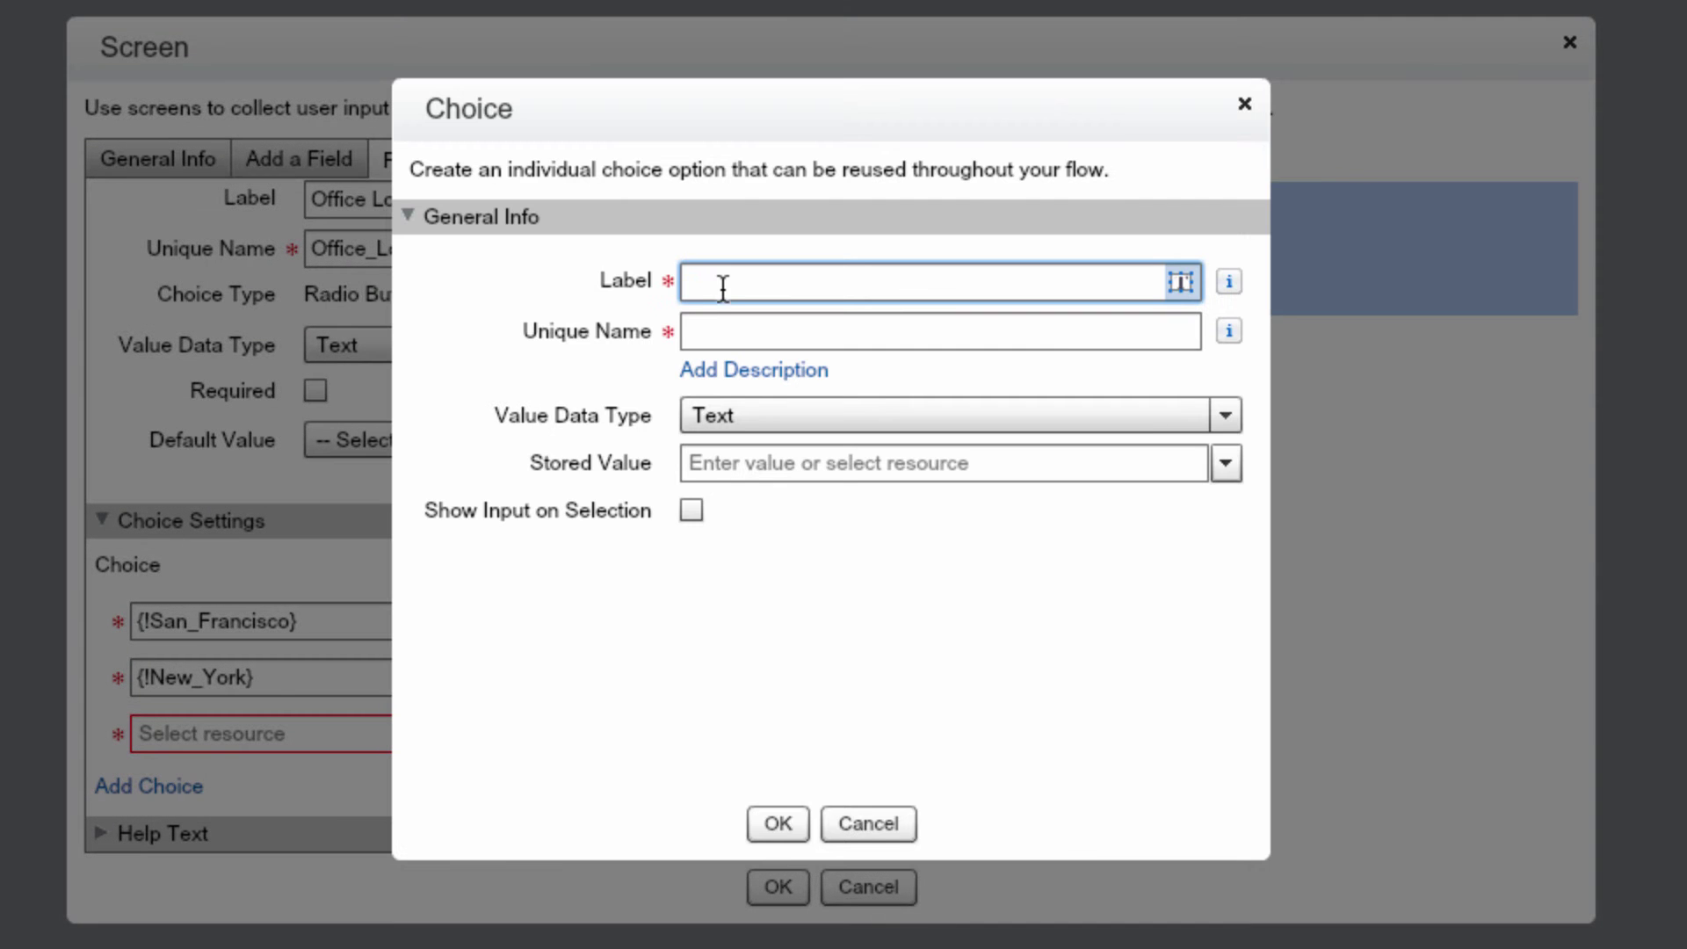
type("Washing")
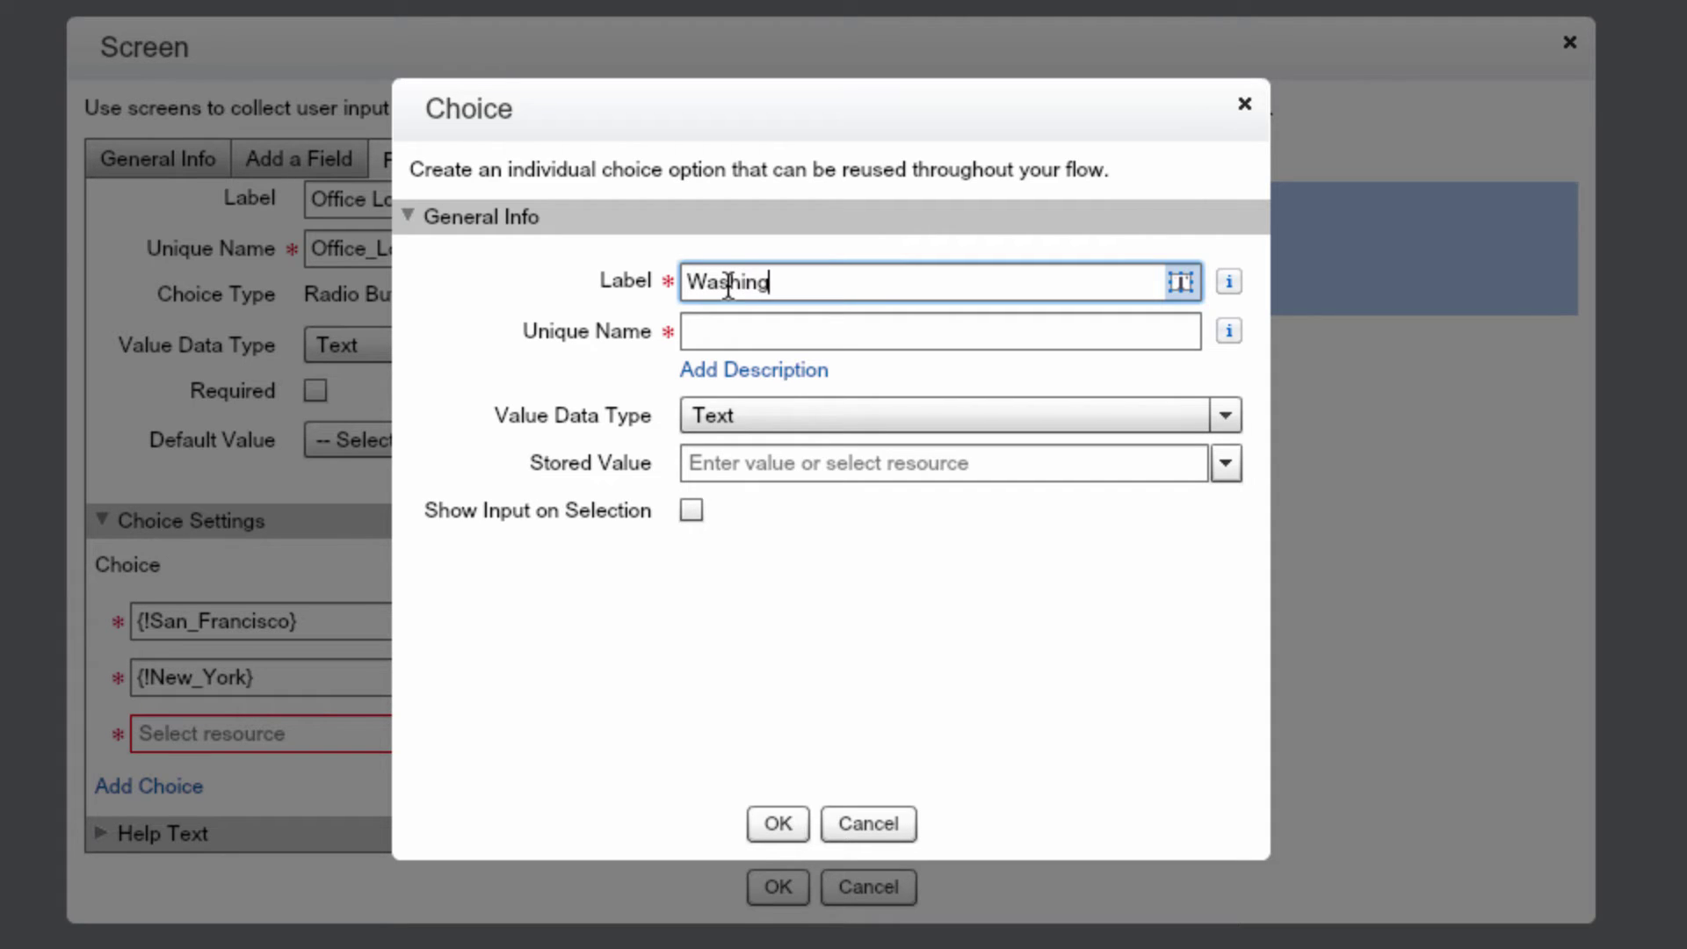
type("ton DC")
key("Tab")
key("Tab")
key("Tab")
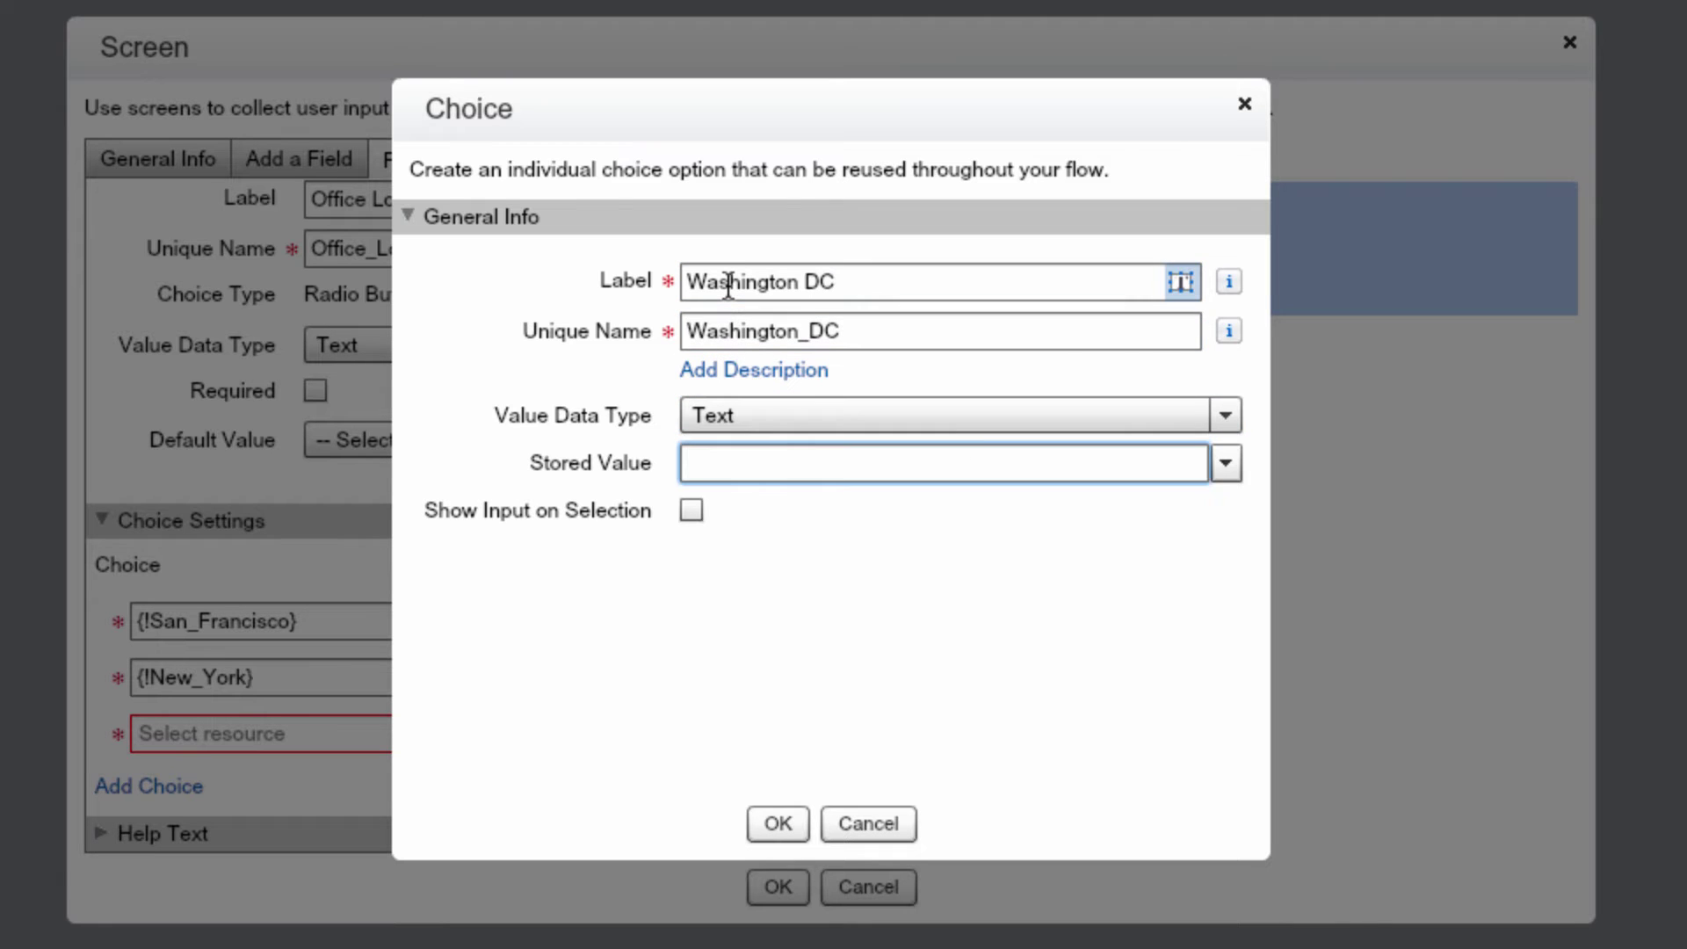
type("DC")
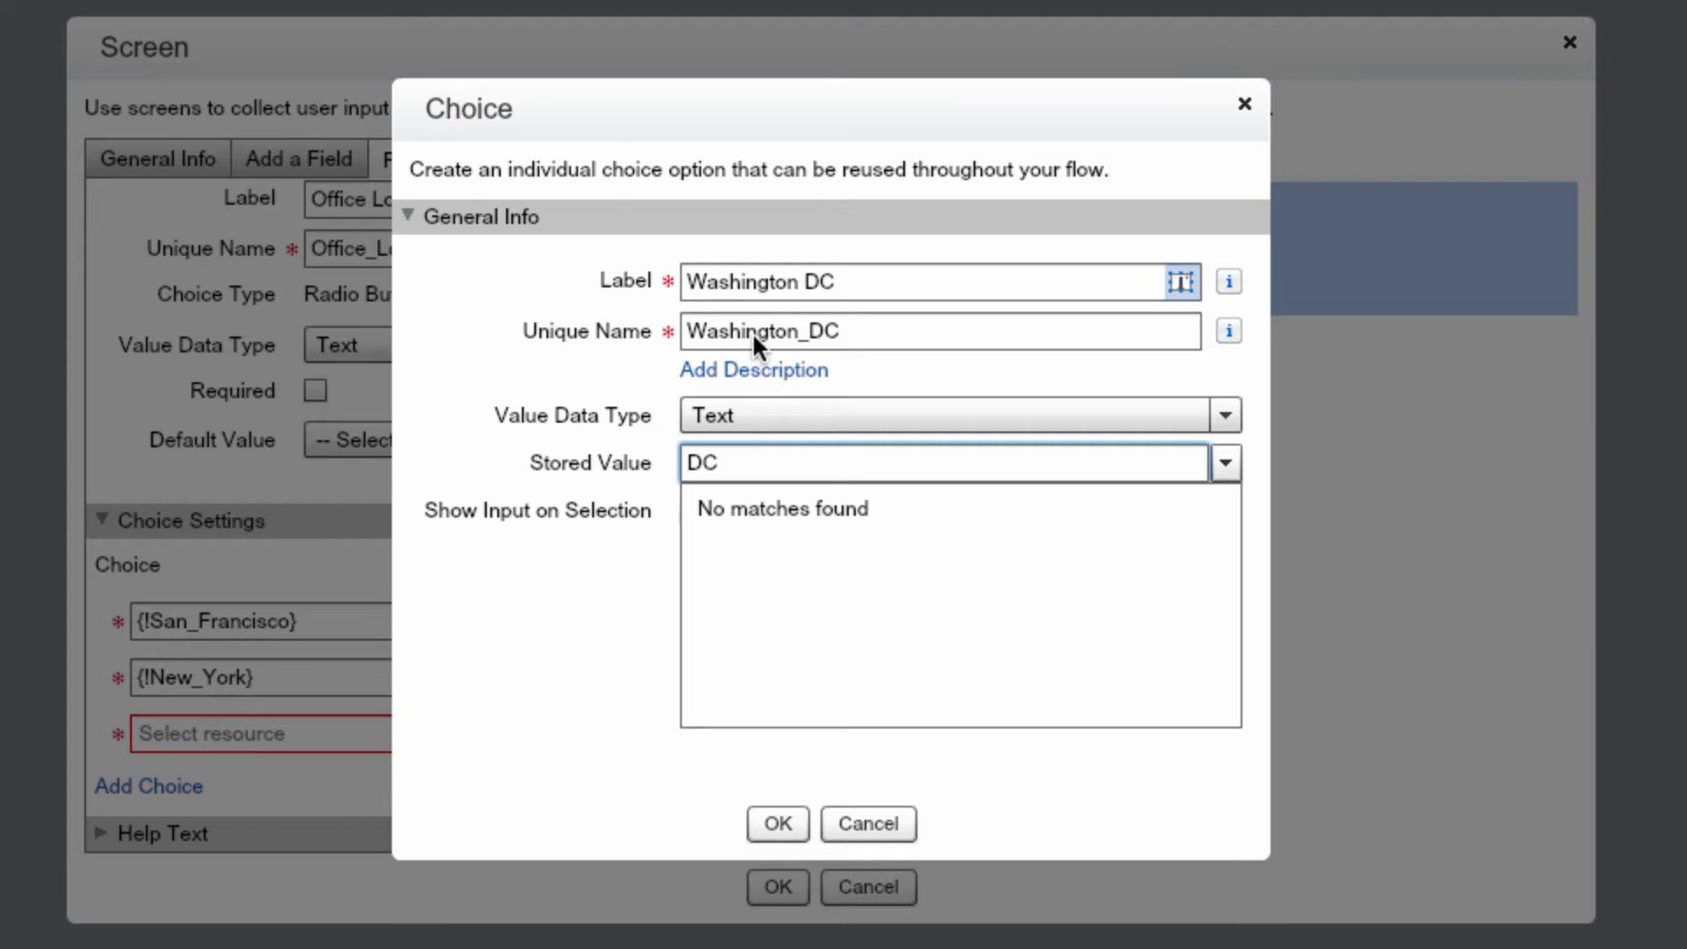
left_click(786, 818)
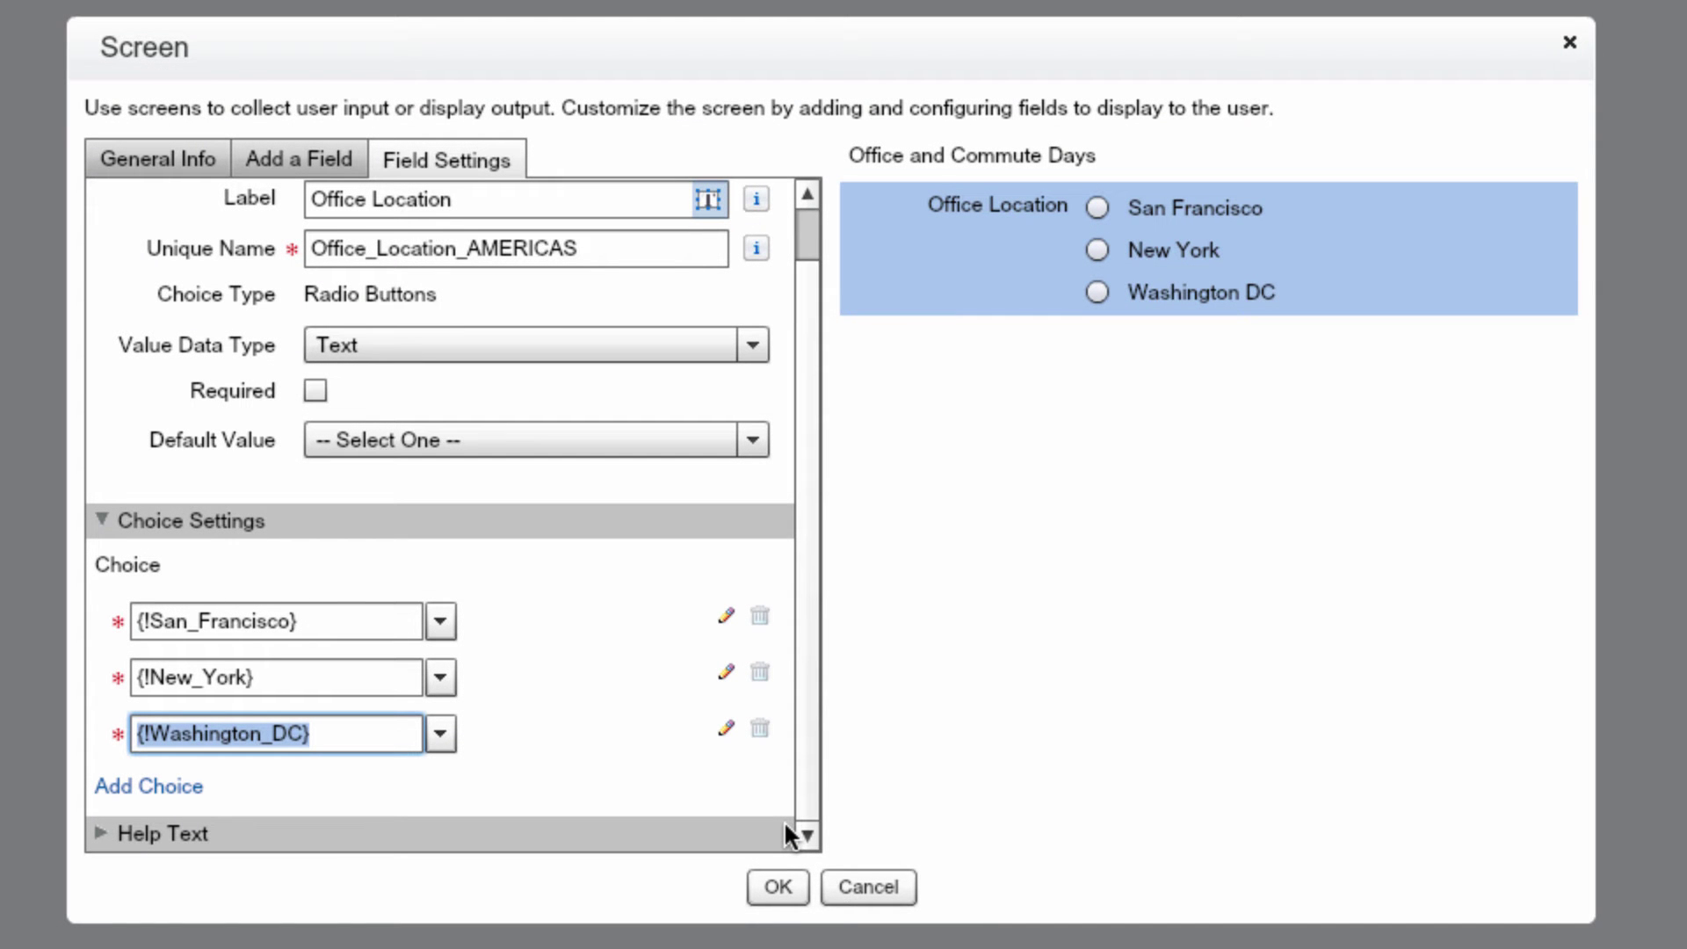
Add a textbox field to the screen labelled "How many days a week do you commute to work?".
left_click(327, 161)
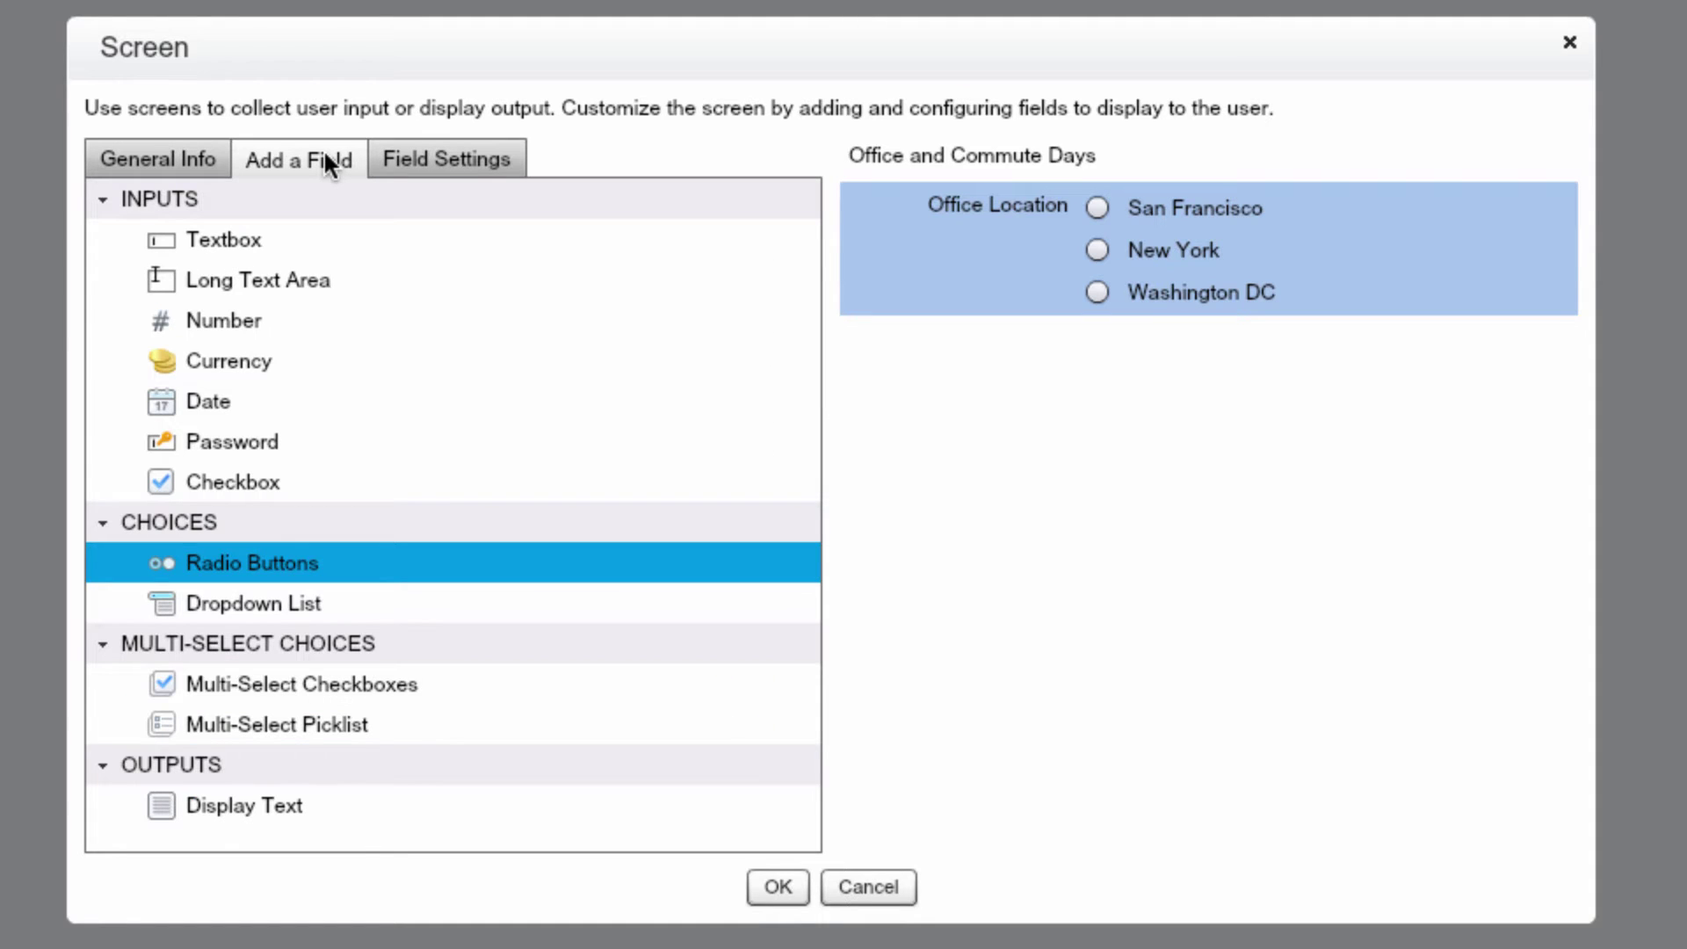
double_click(226, 244)
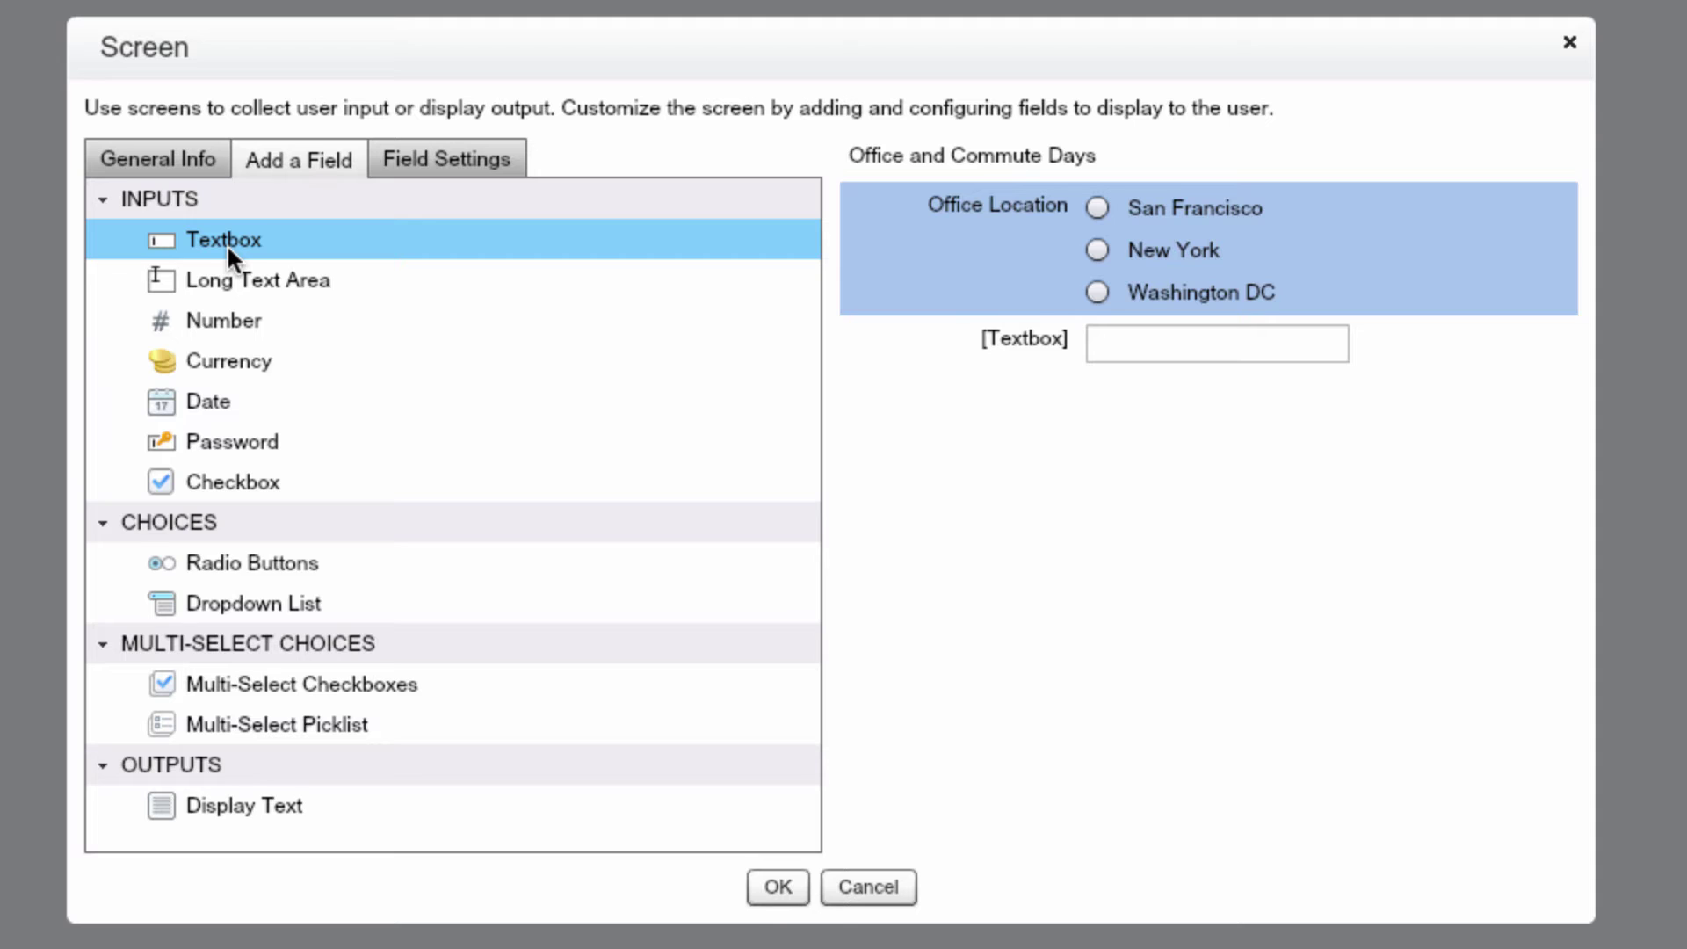
left_click(1065, 350)
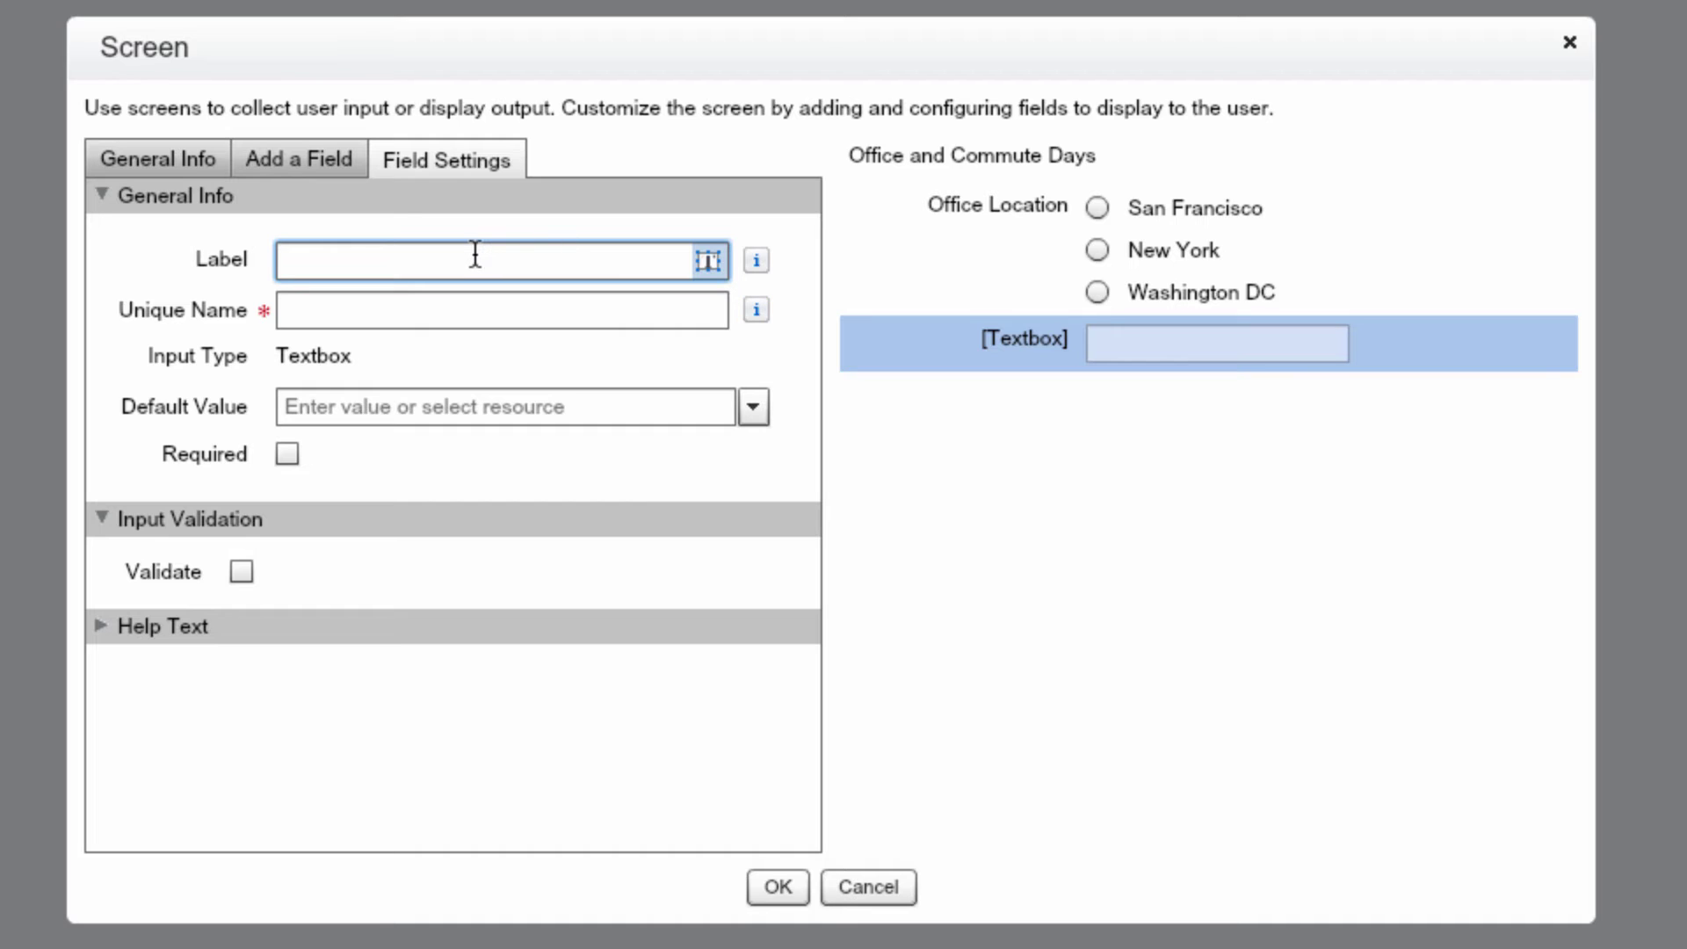
type("How many days a week do y")
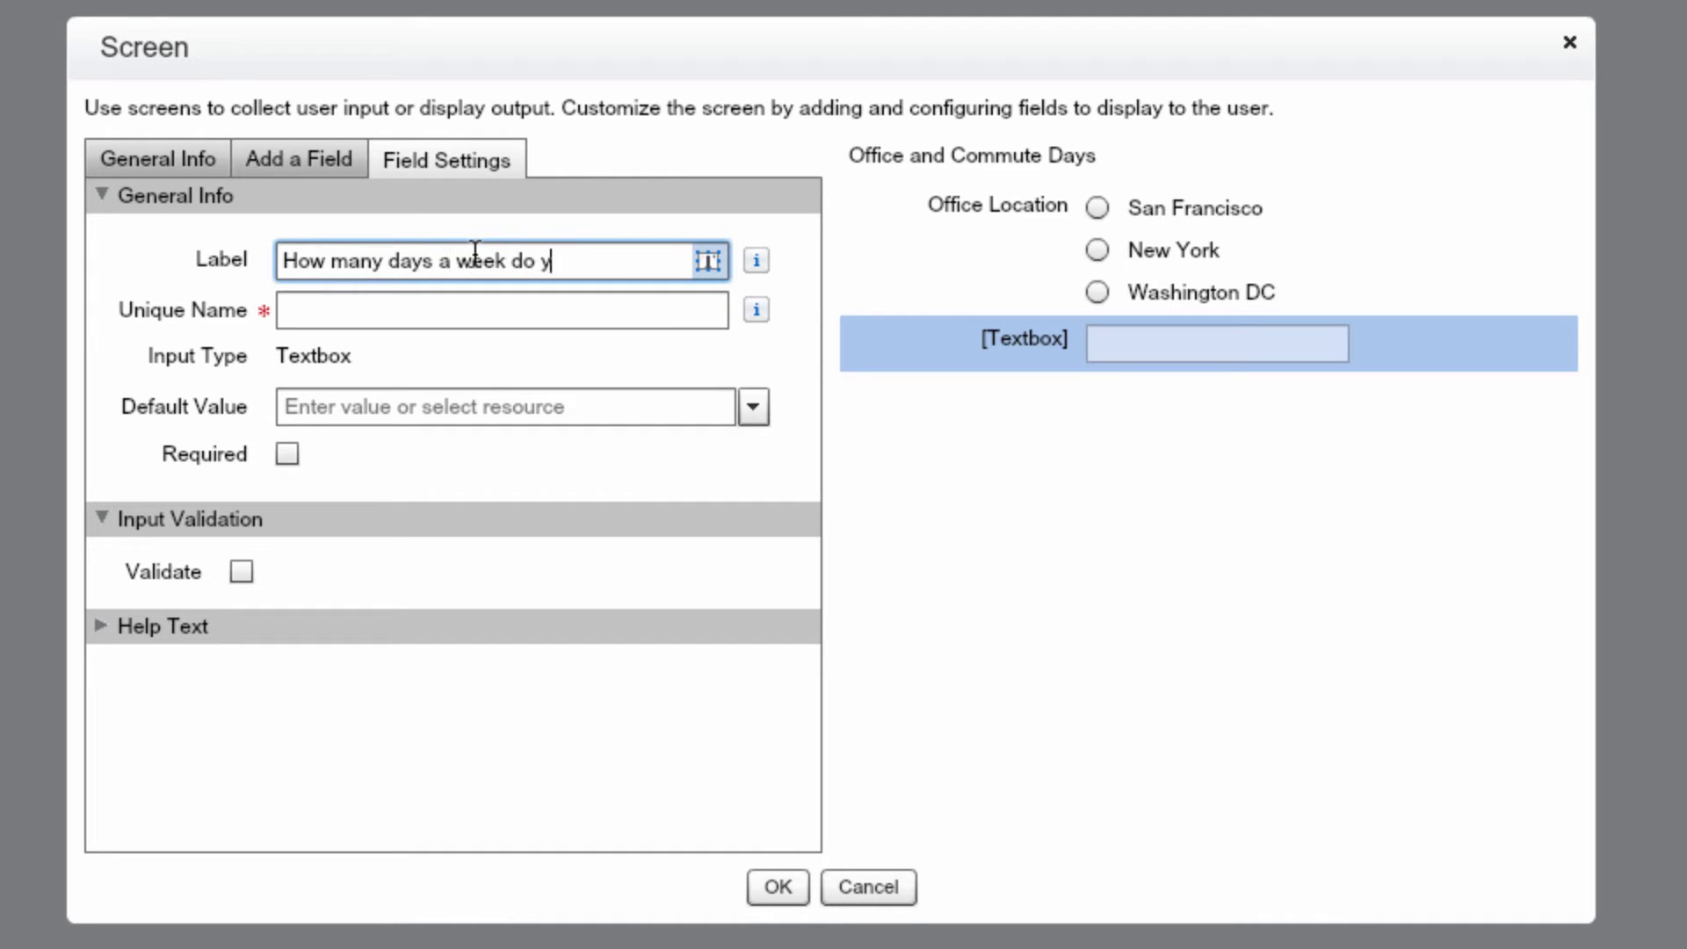
type("ou commute to work")
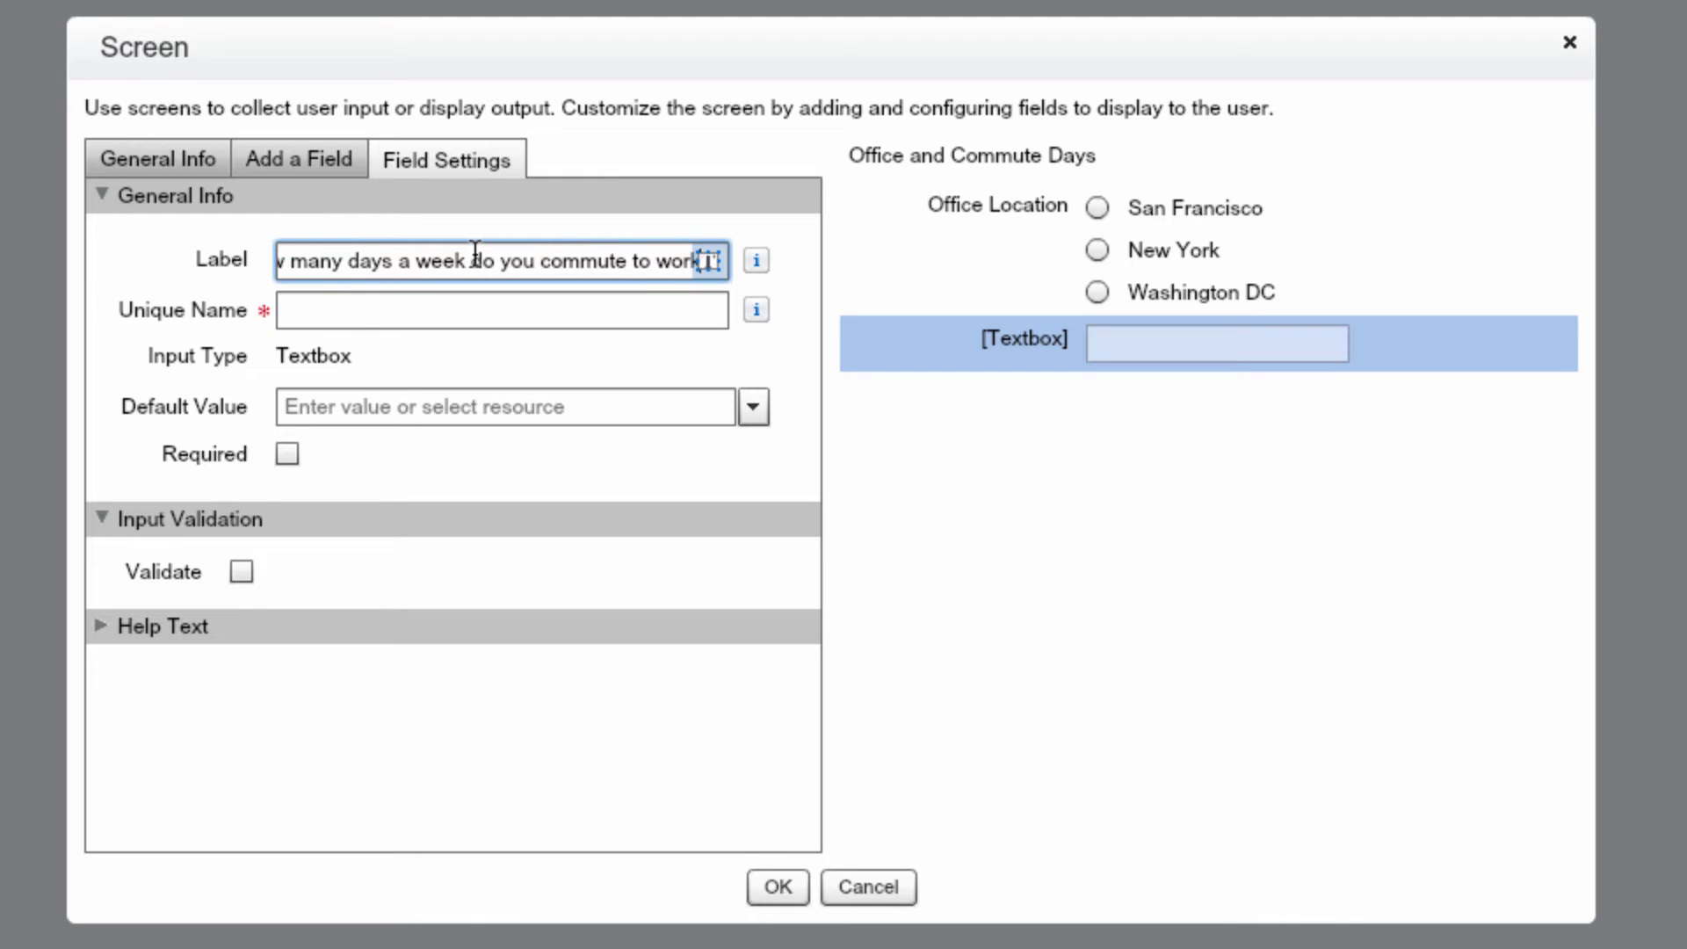
key("Tab")
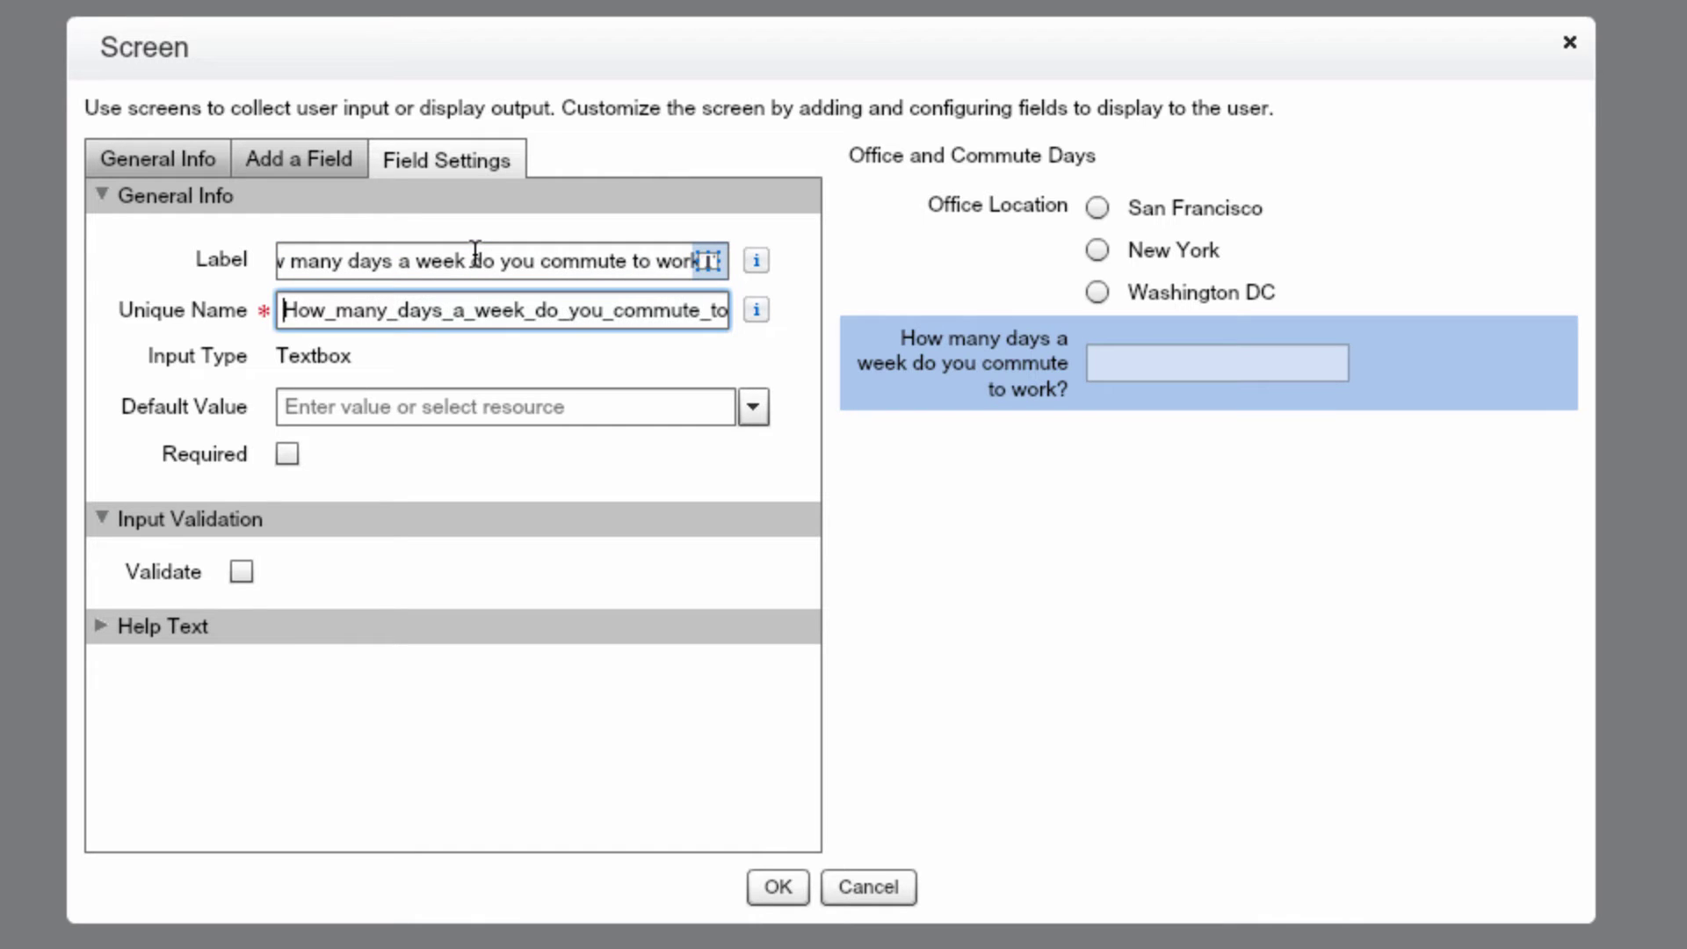
Replace the commute days textbox's unique name with Number_of_Days_AMERICAS.
double_click(450, 313)
key("BackSpace")
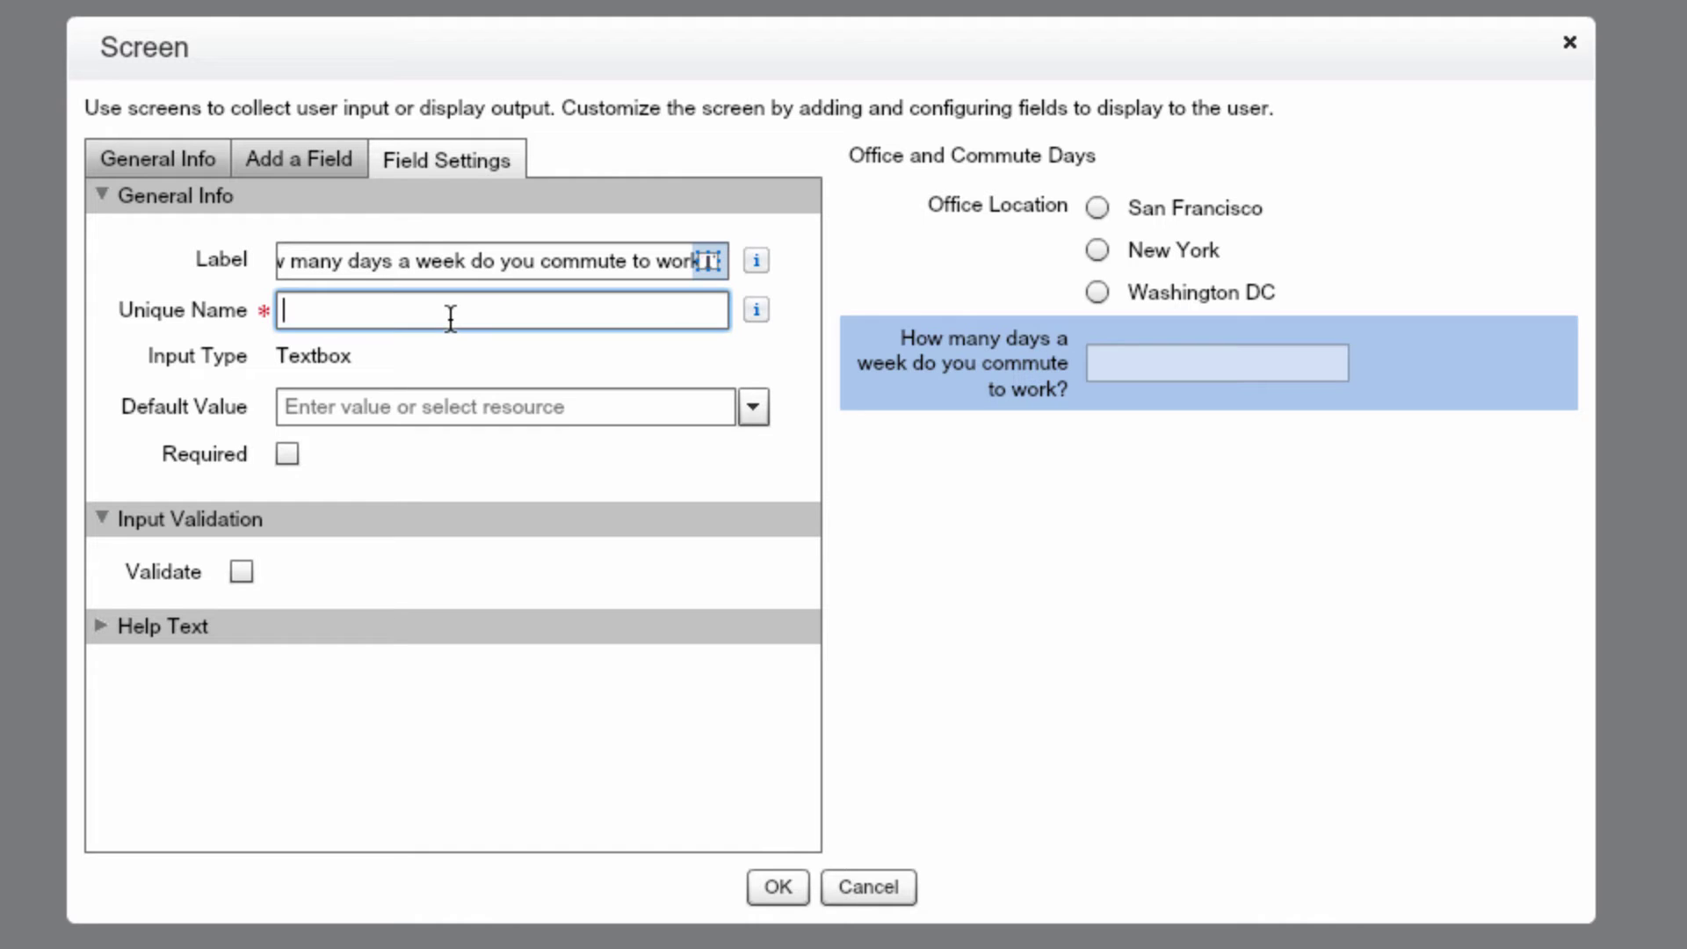
type("Number_of_Days")
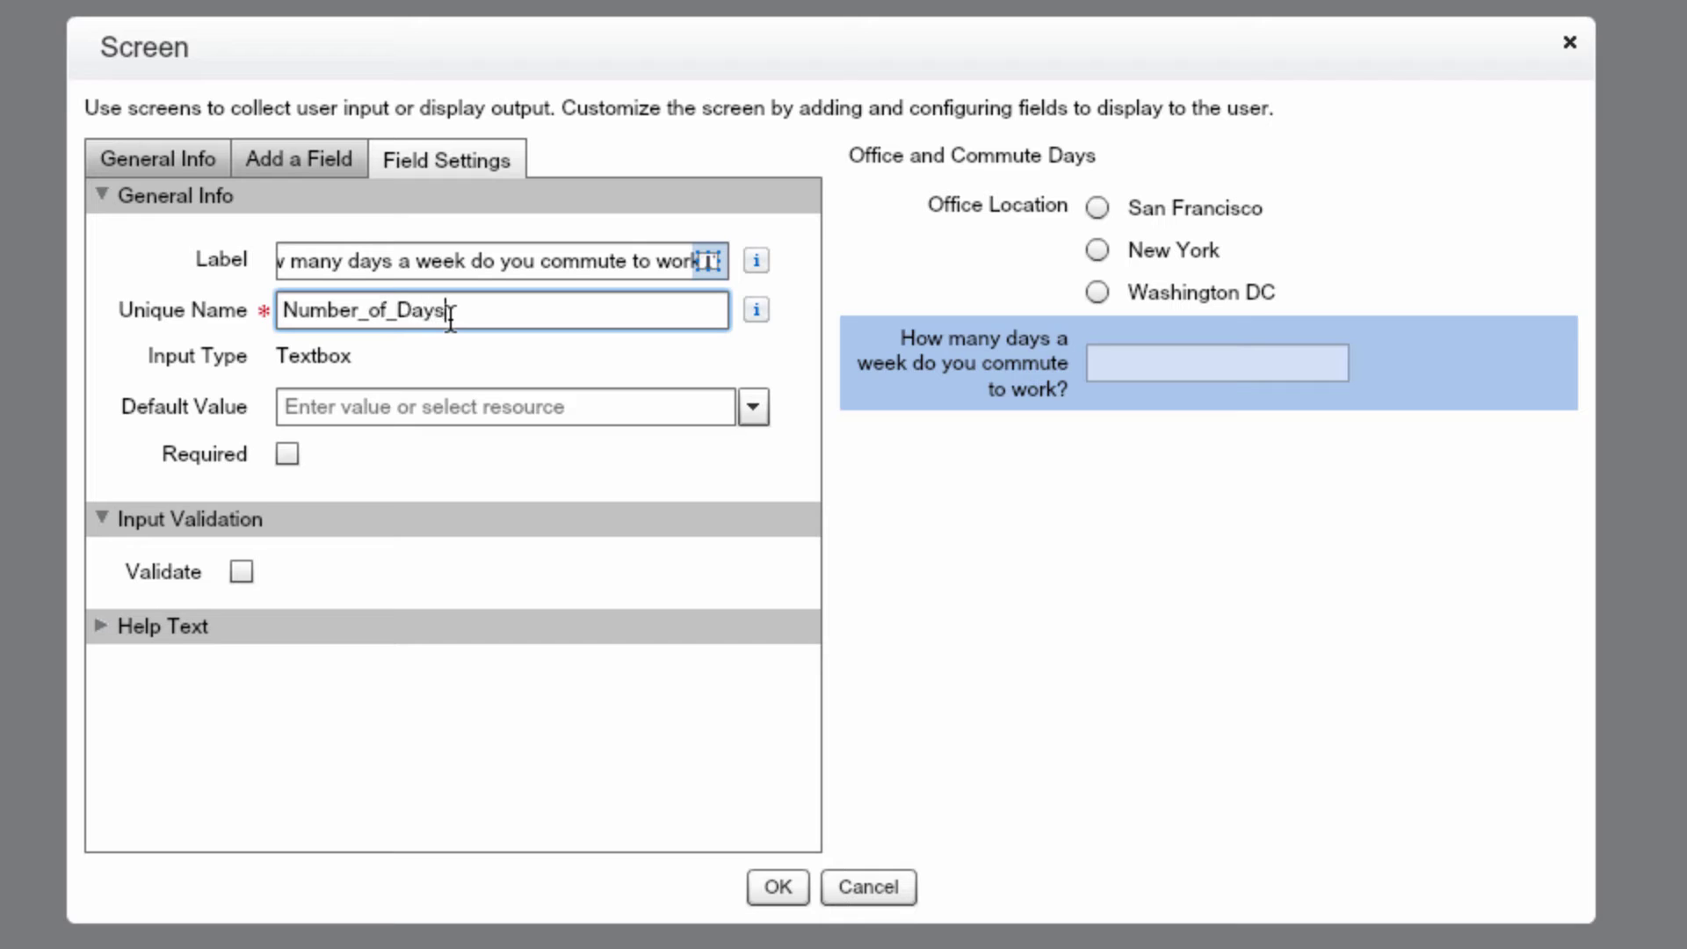
type("_NAMERICAS")
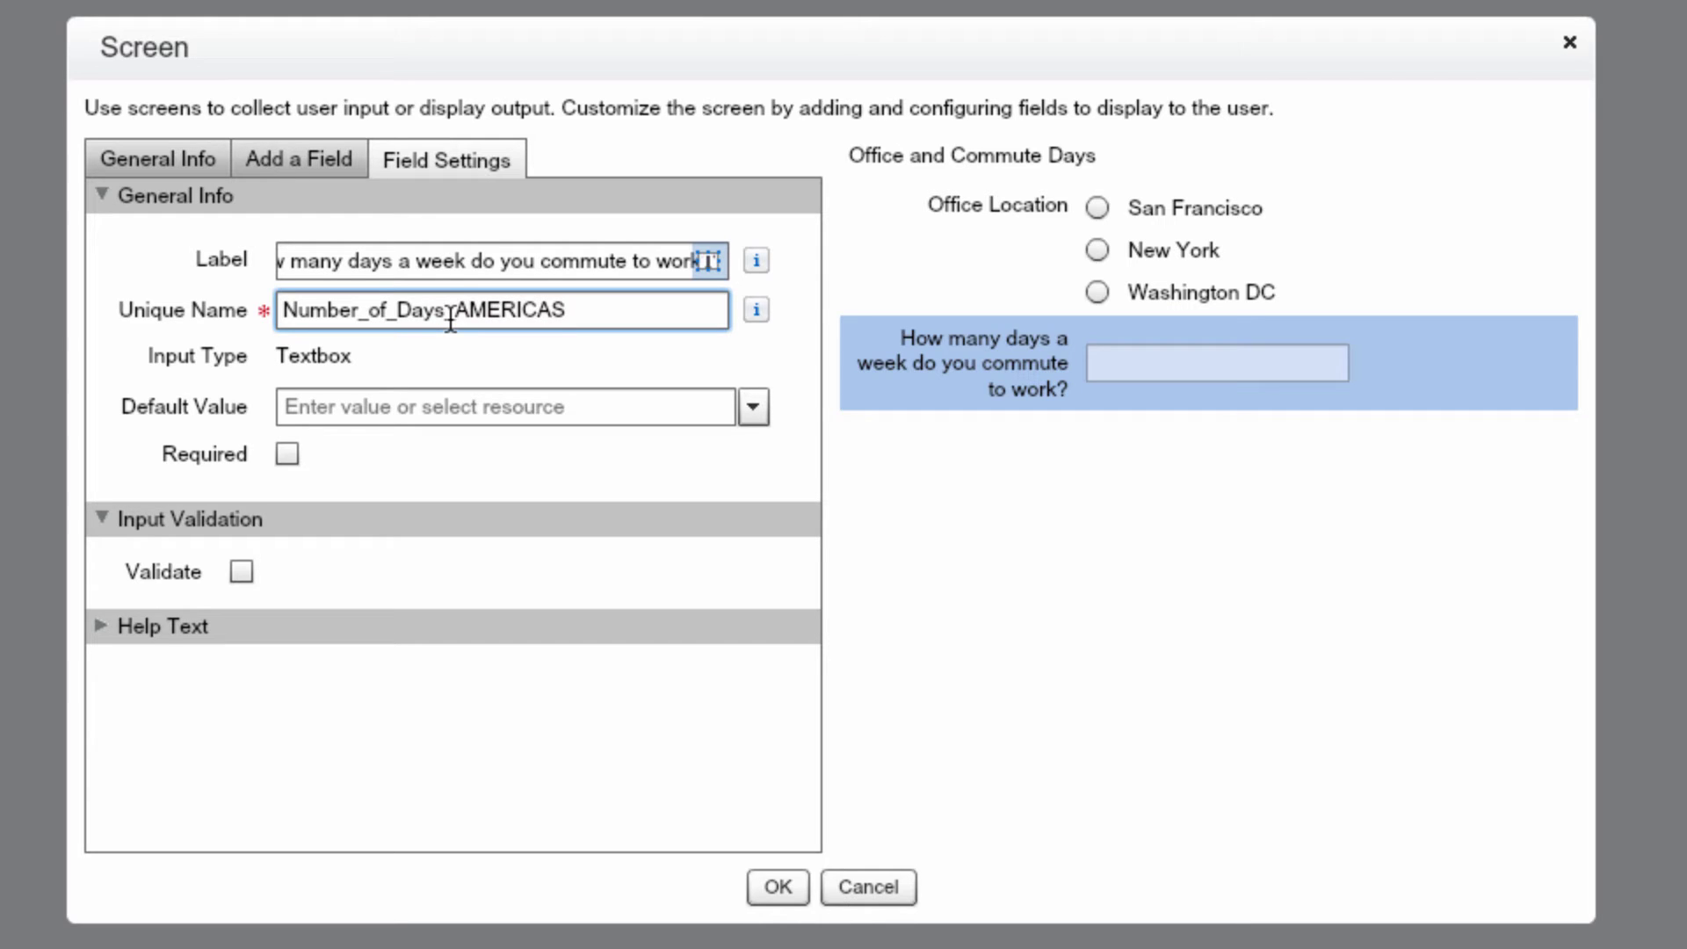
left_click(492, 482)
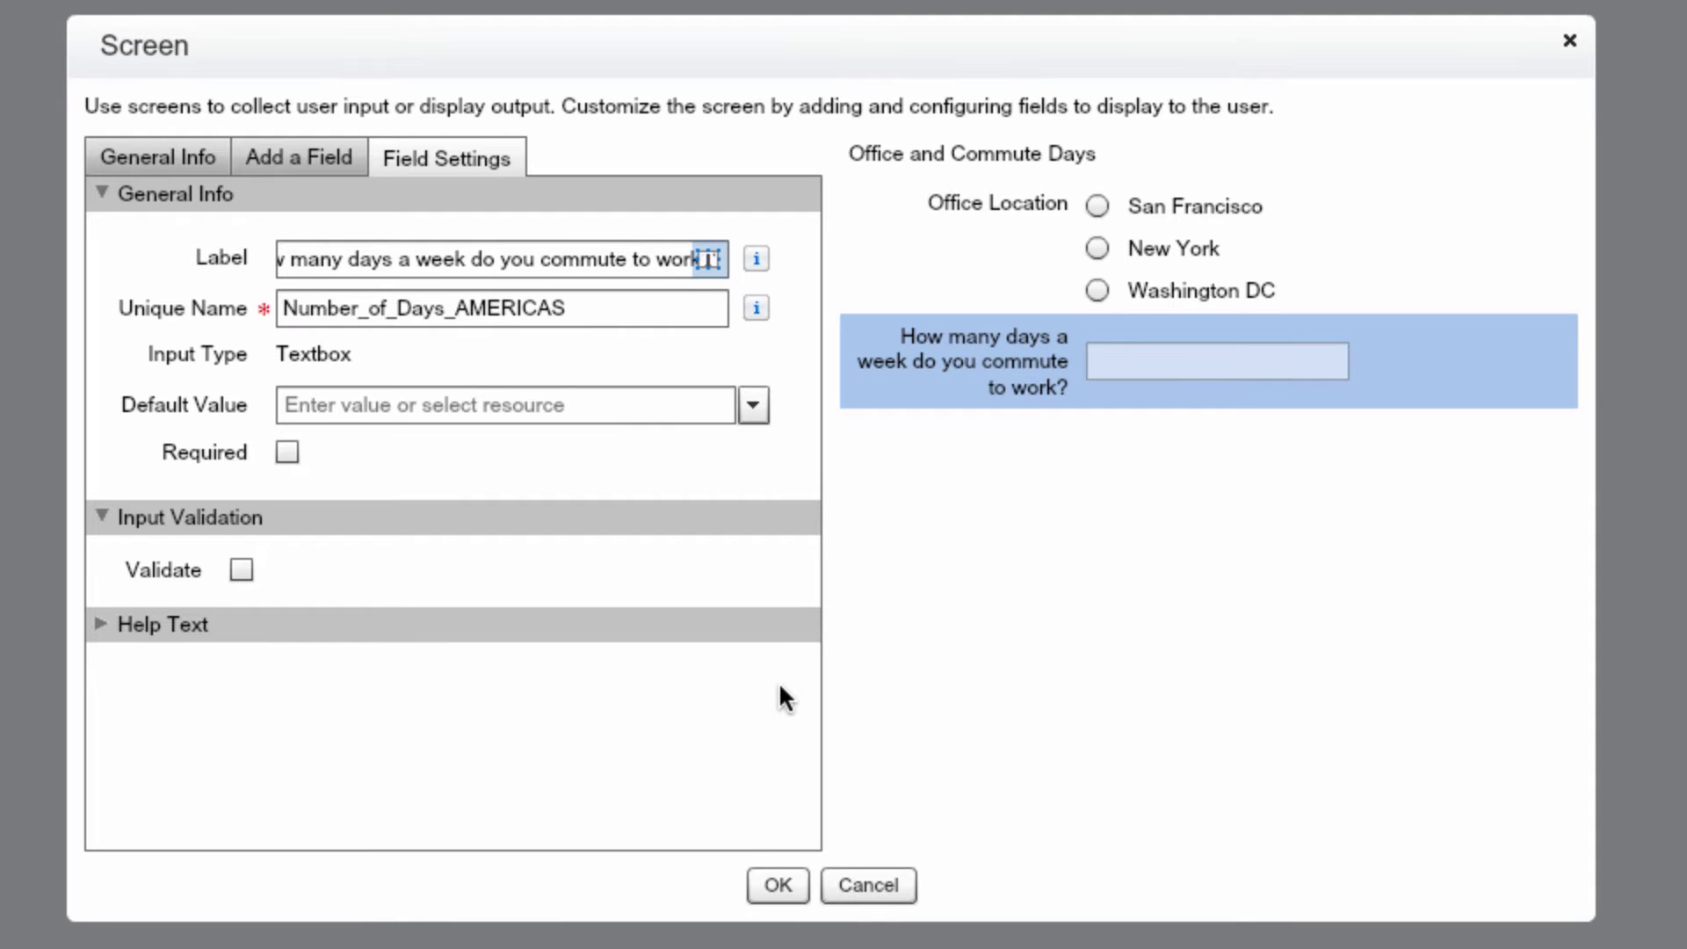
Accept the Office and Commute Days screen and route the decision to it for the outcome "Region: AMERICAS".
left_click(777, 886)
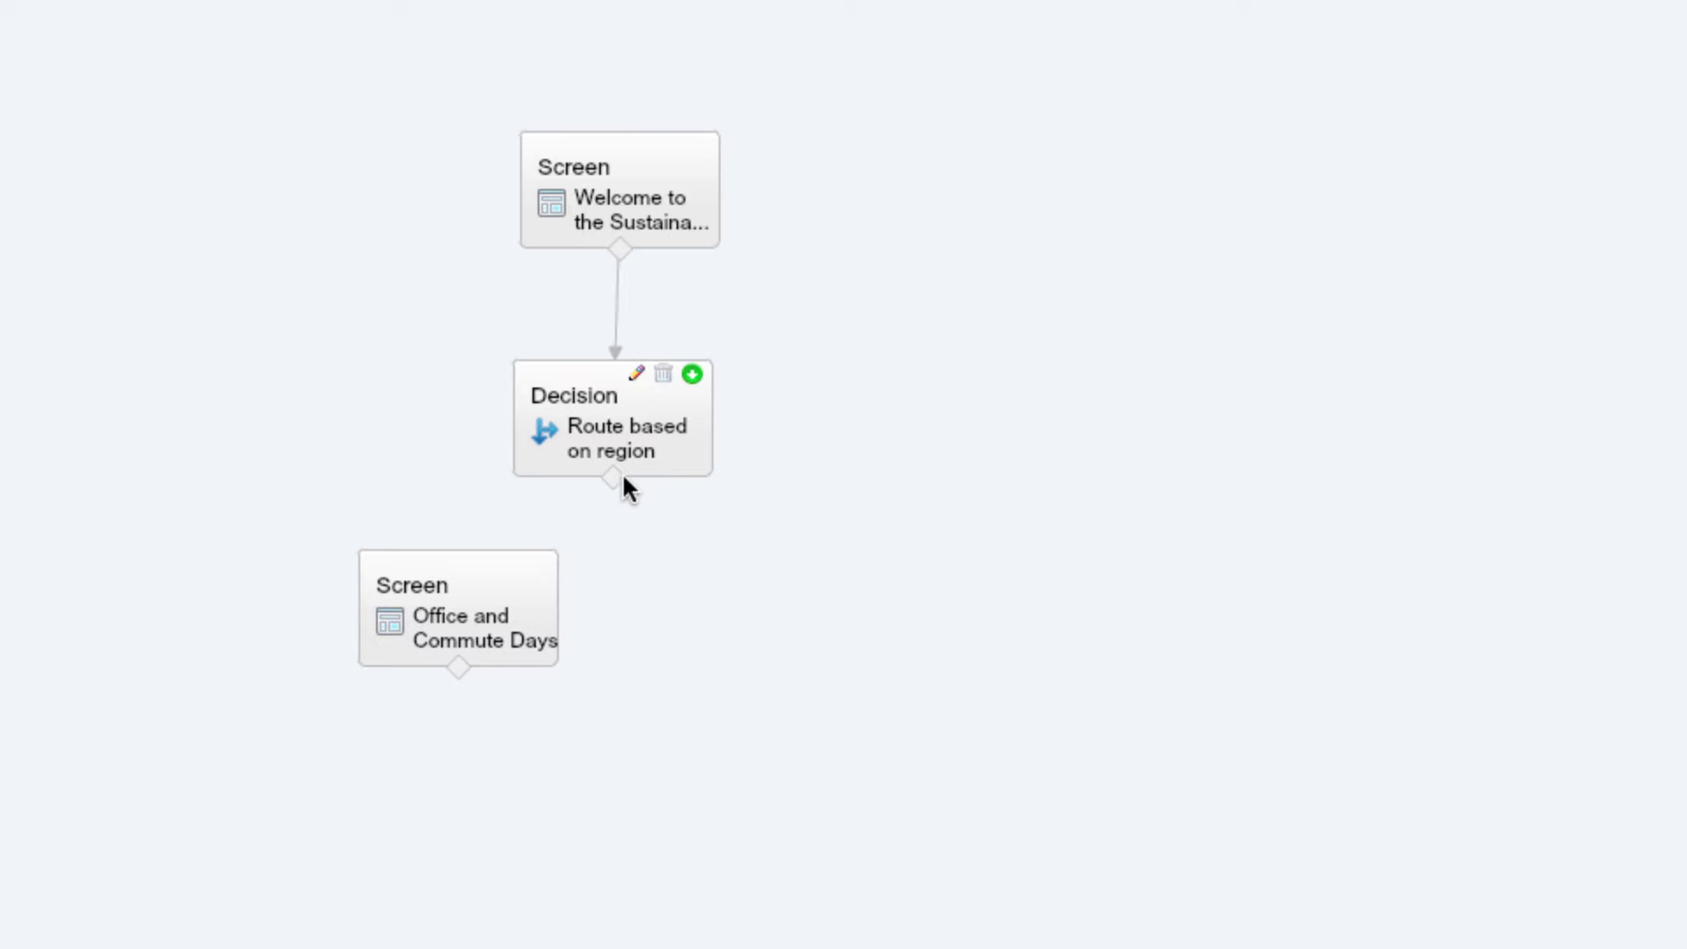
left_click_drag(613, 479, 462, 557)
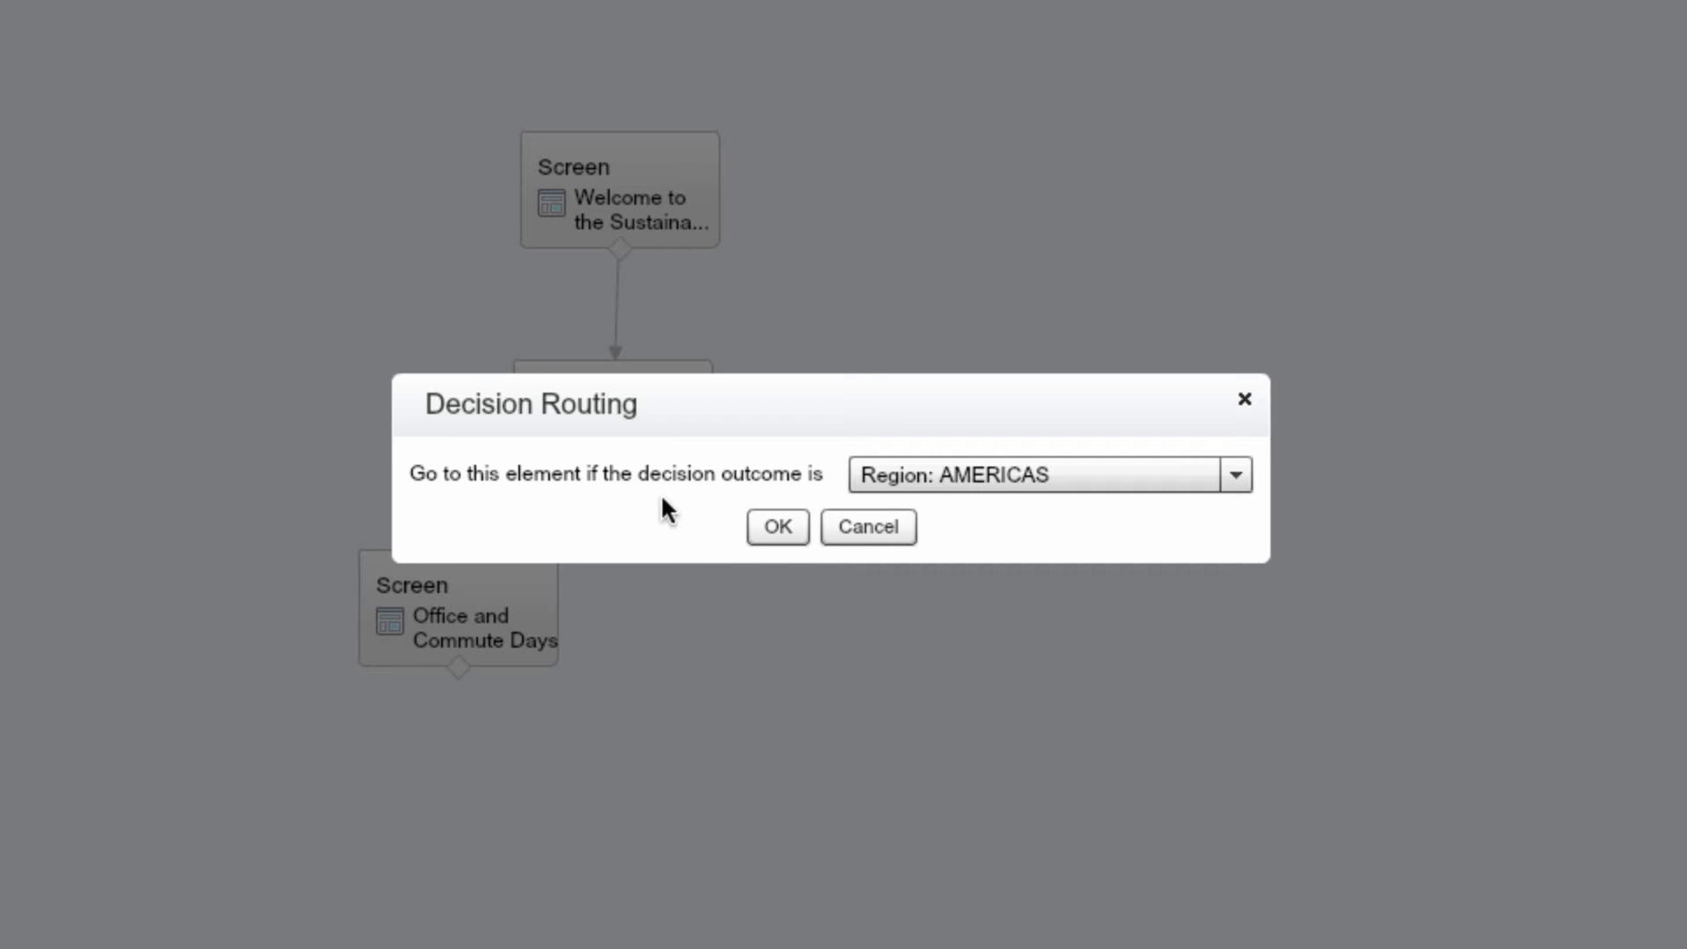
left_click(778, 528)
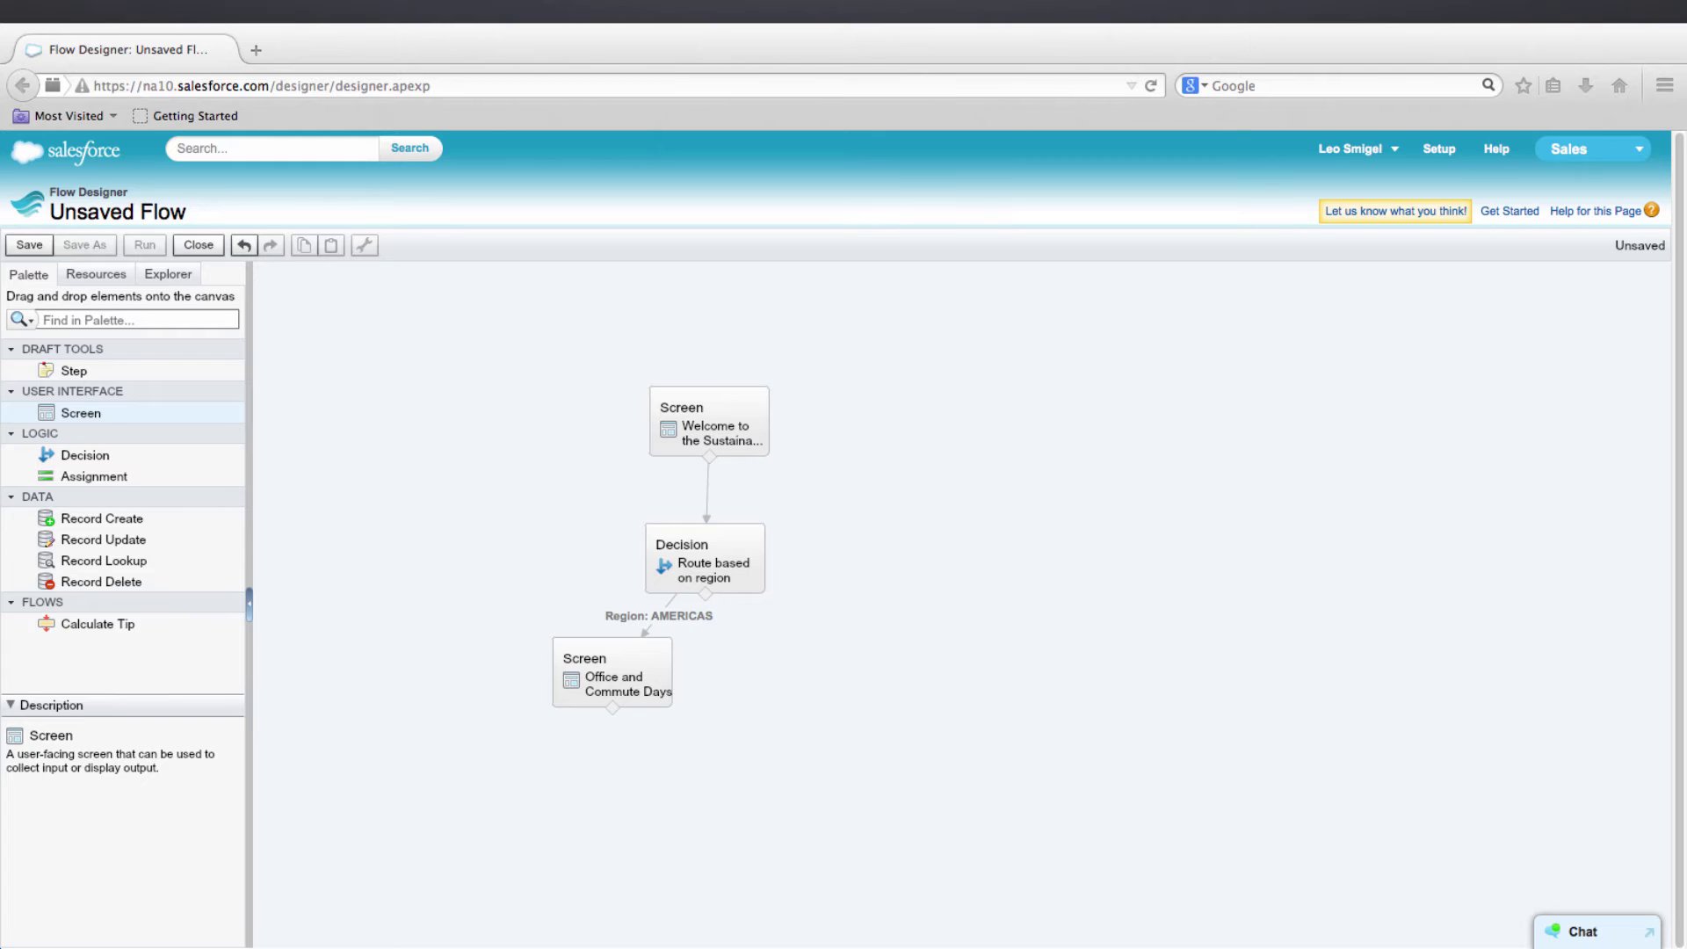
Add a second screen below the decision named "Office and Commute Days" with the unique name Get_Office_and_Commute_Days_EMEA.
left_click_drag(103, 408, 791, 671)
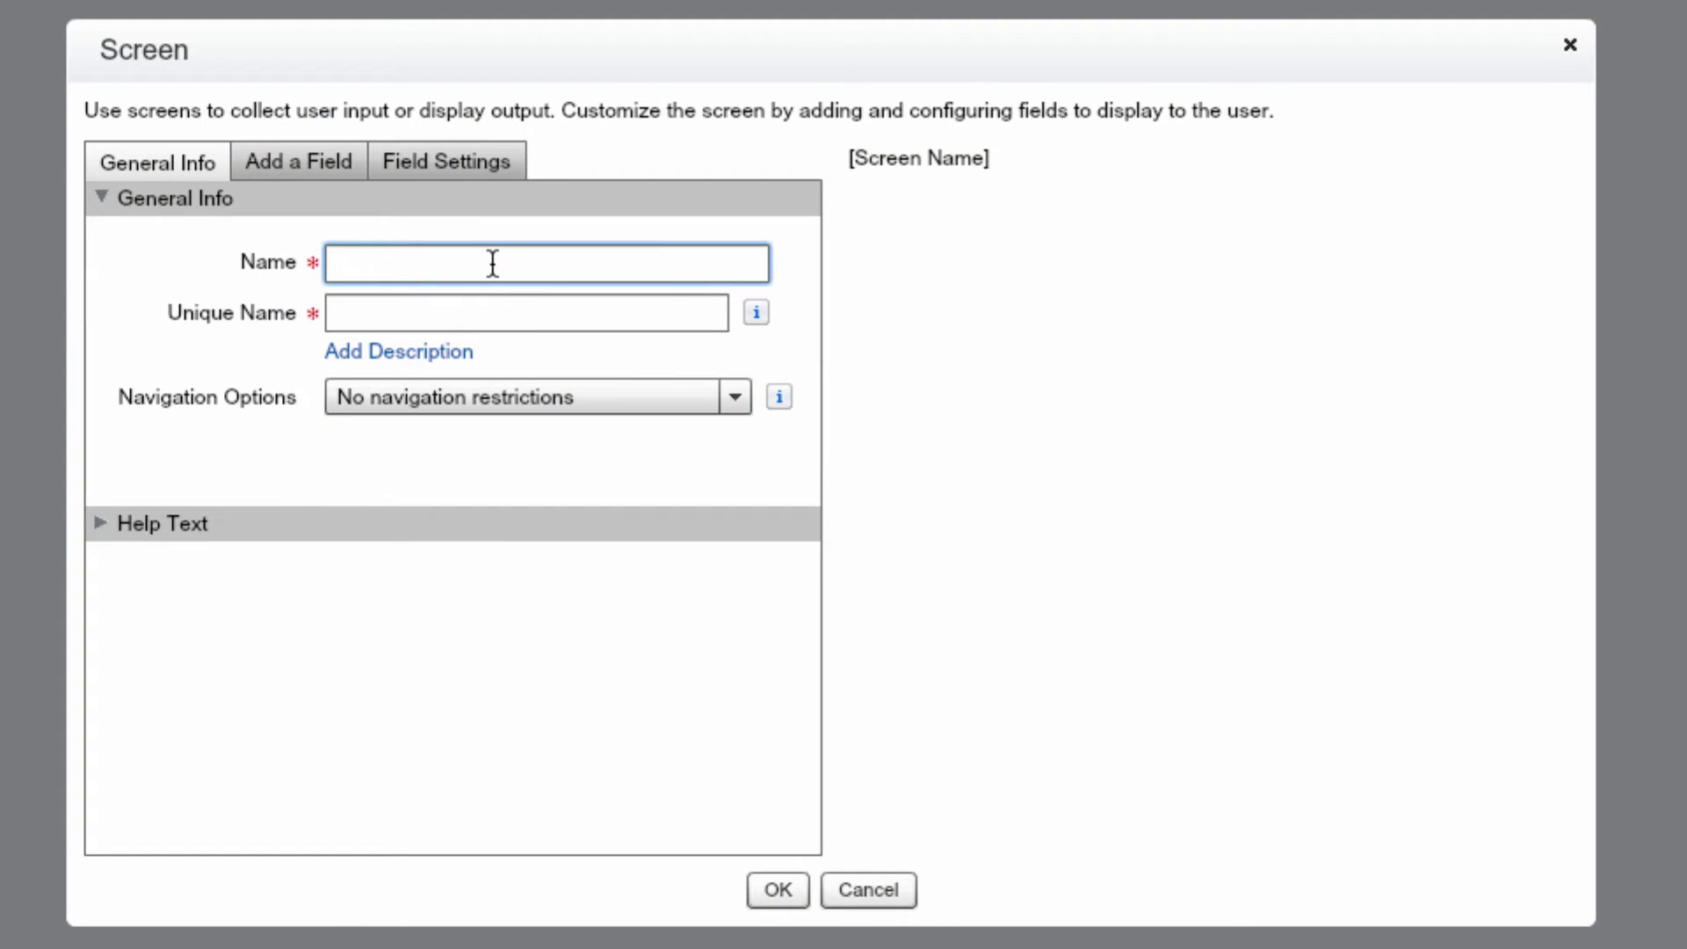
type("Office and Commute Days")
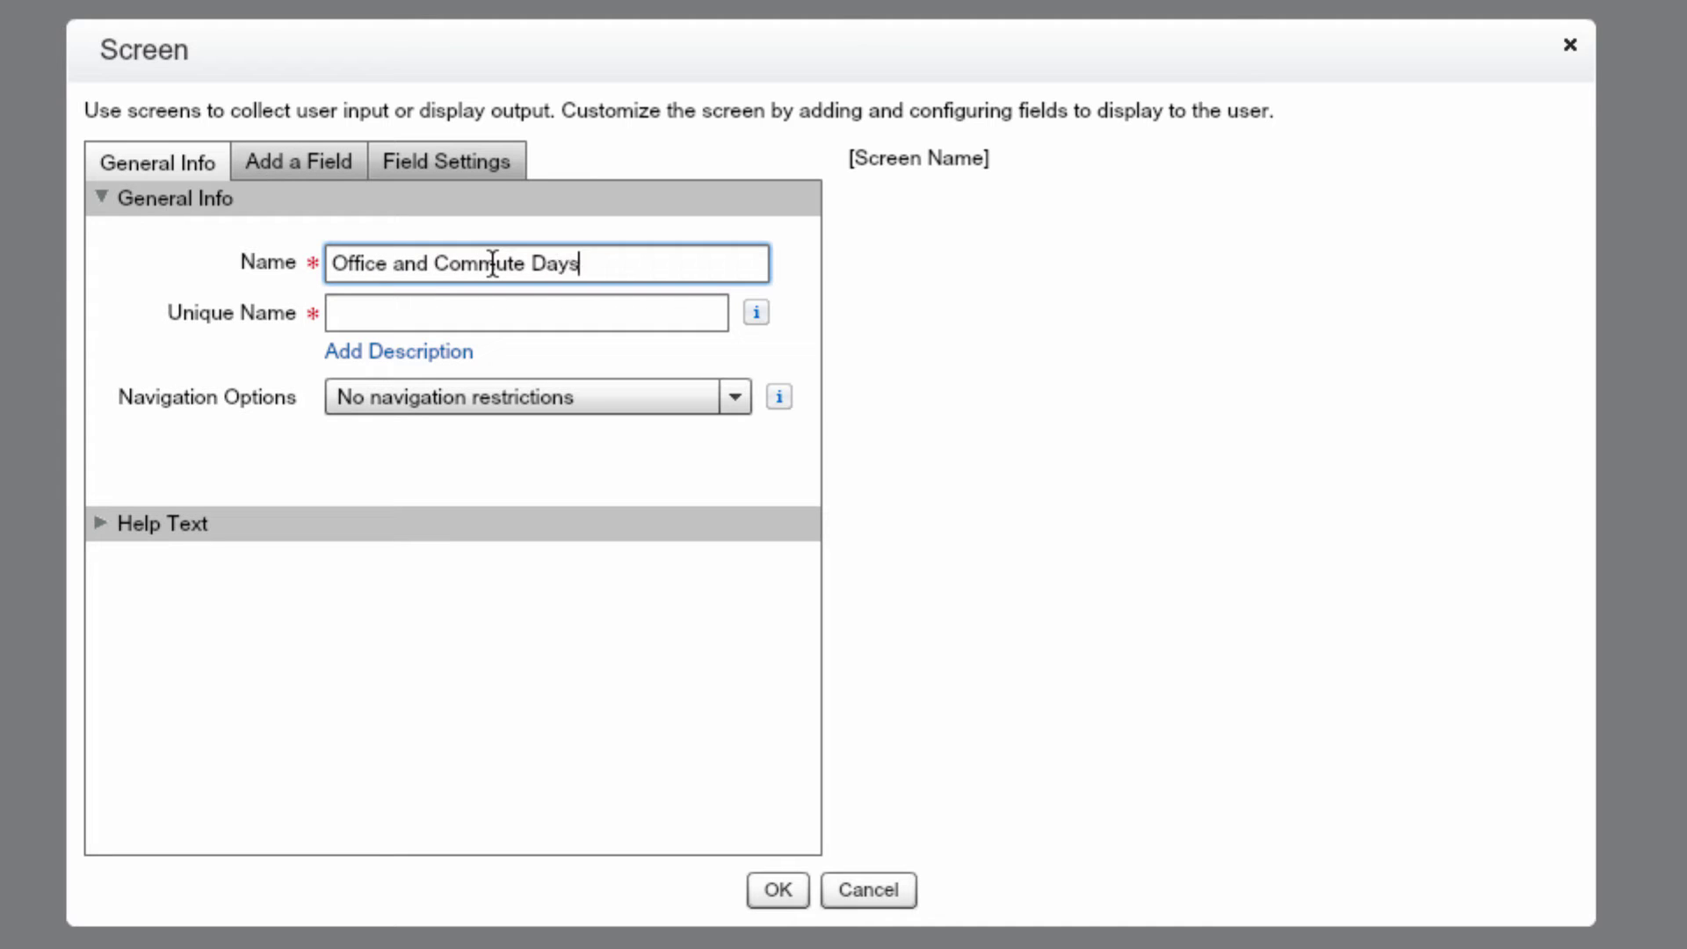
key("Tab")
key("Home")
type("Get_")
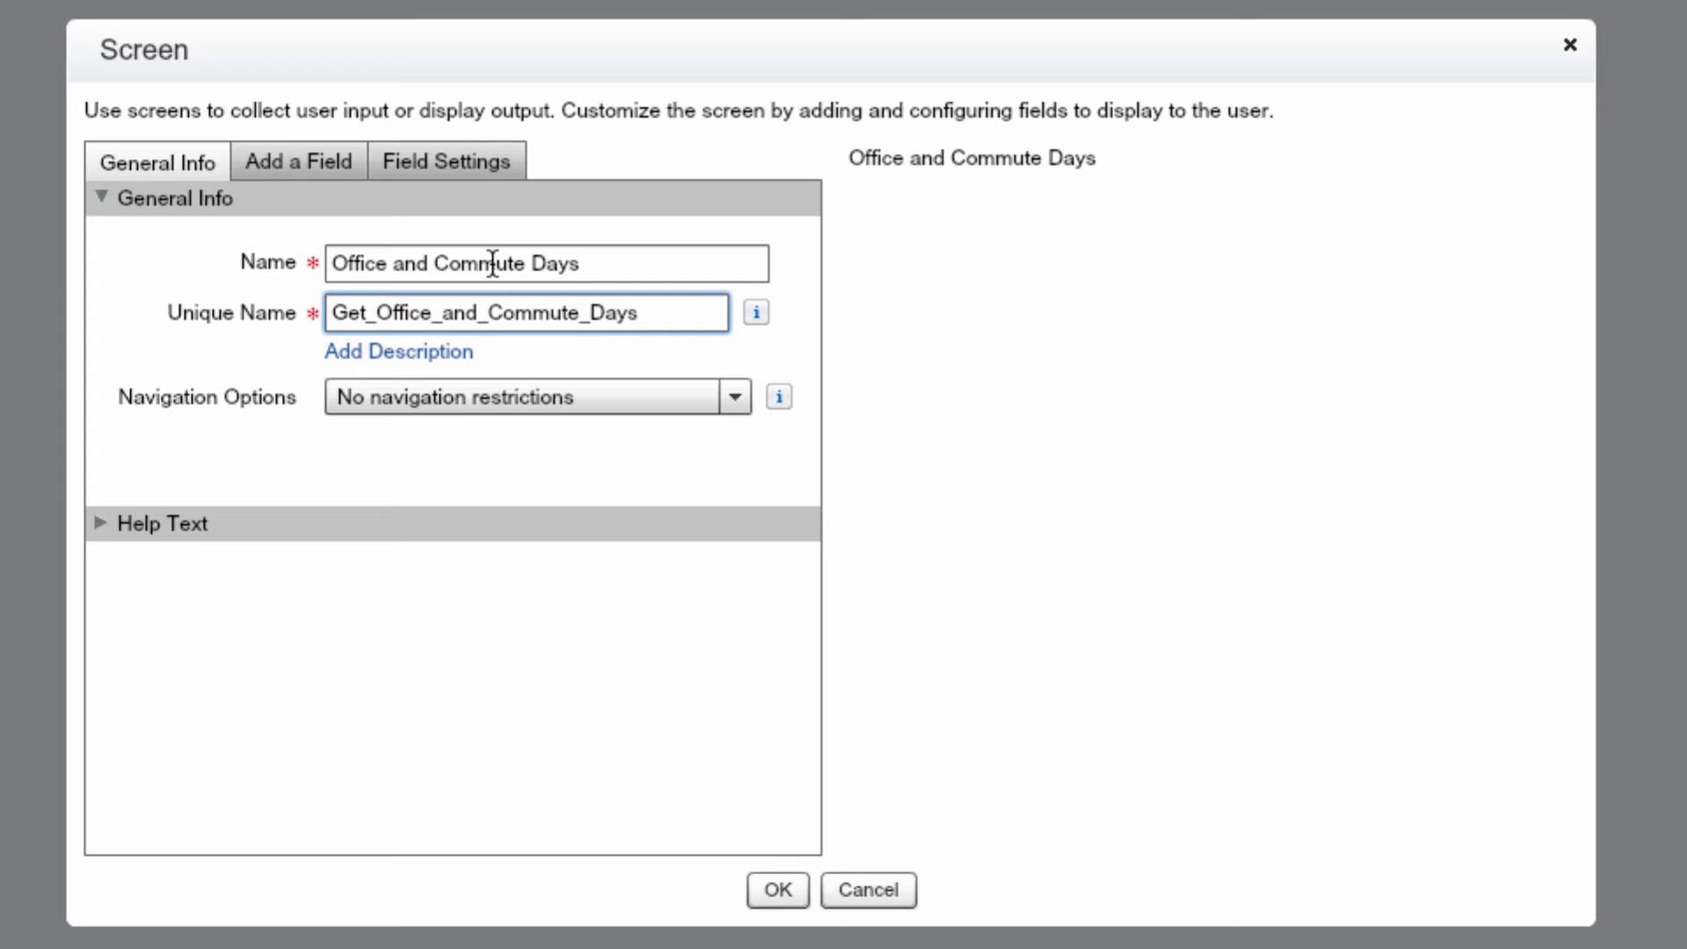
key("End")
type("_EMEA")
Add a radio buttons field labelled "Office Location" with the unique name Office_Location_EMEA to the new screen.
left_click(264, 160)
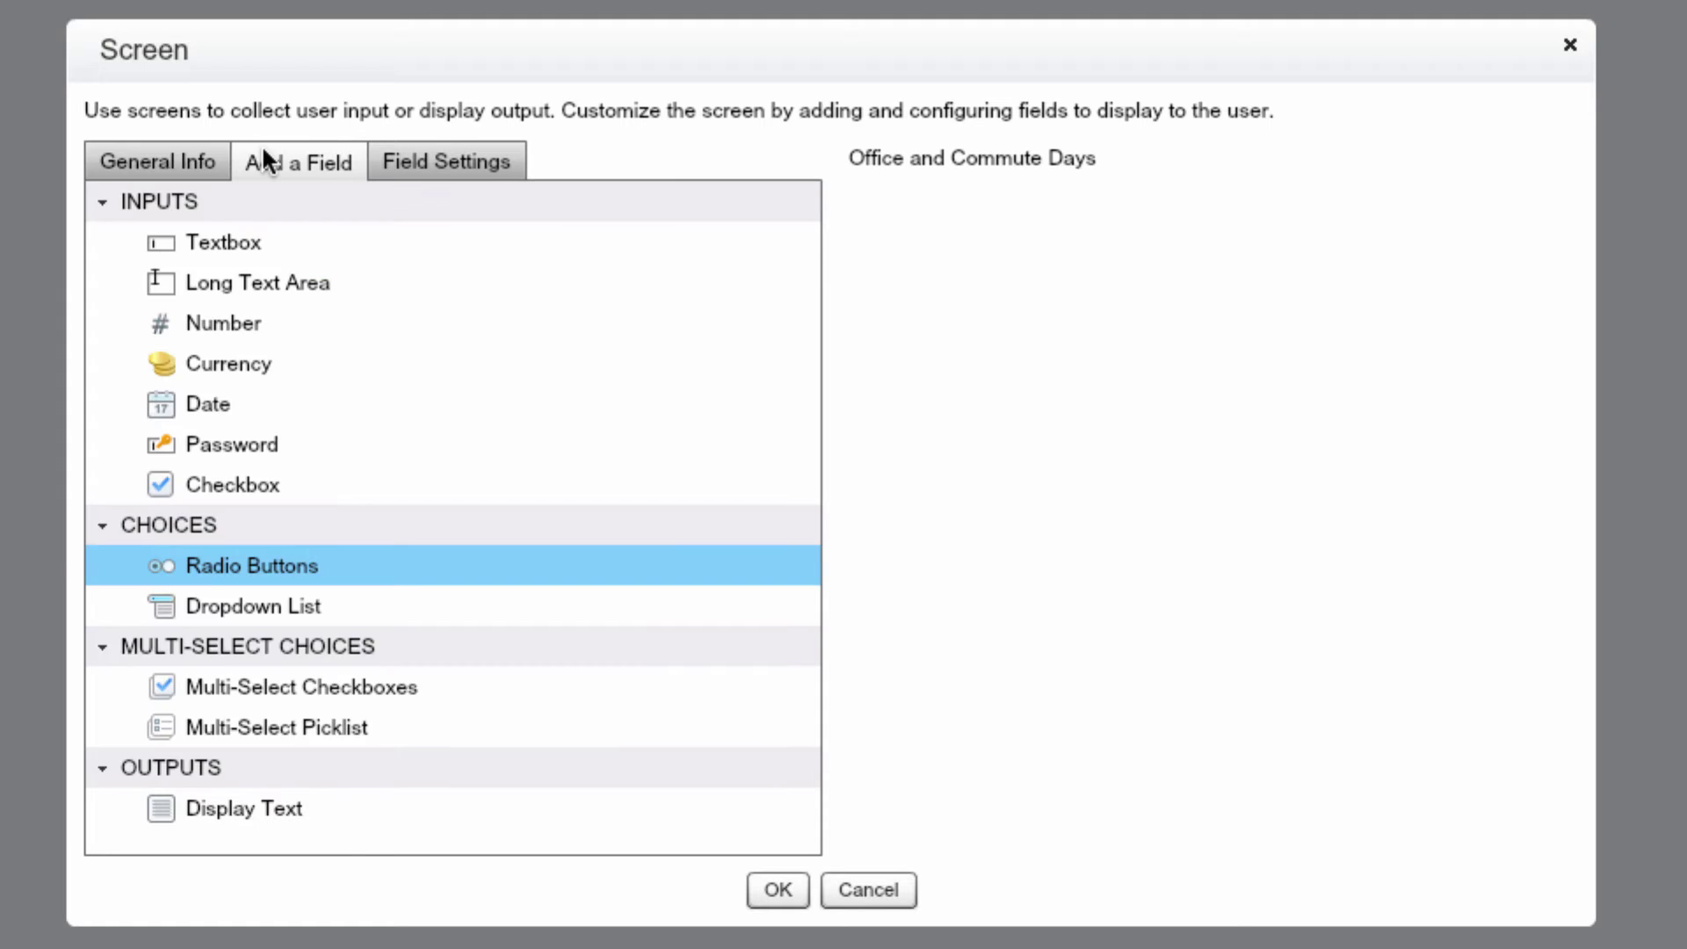
double_click(283, 562)
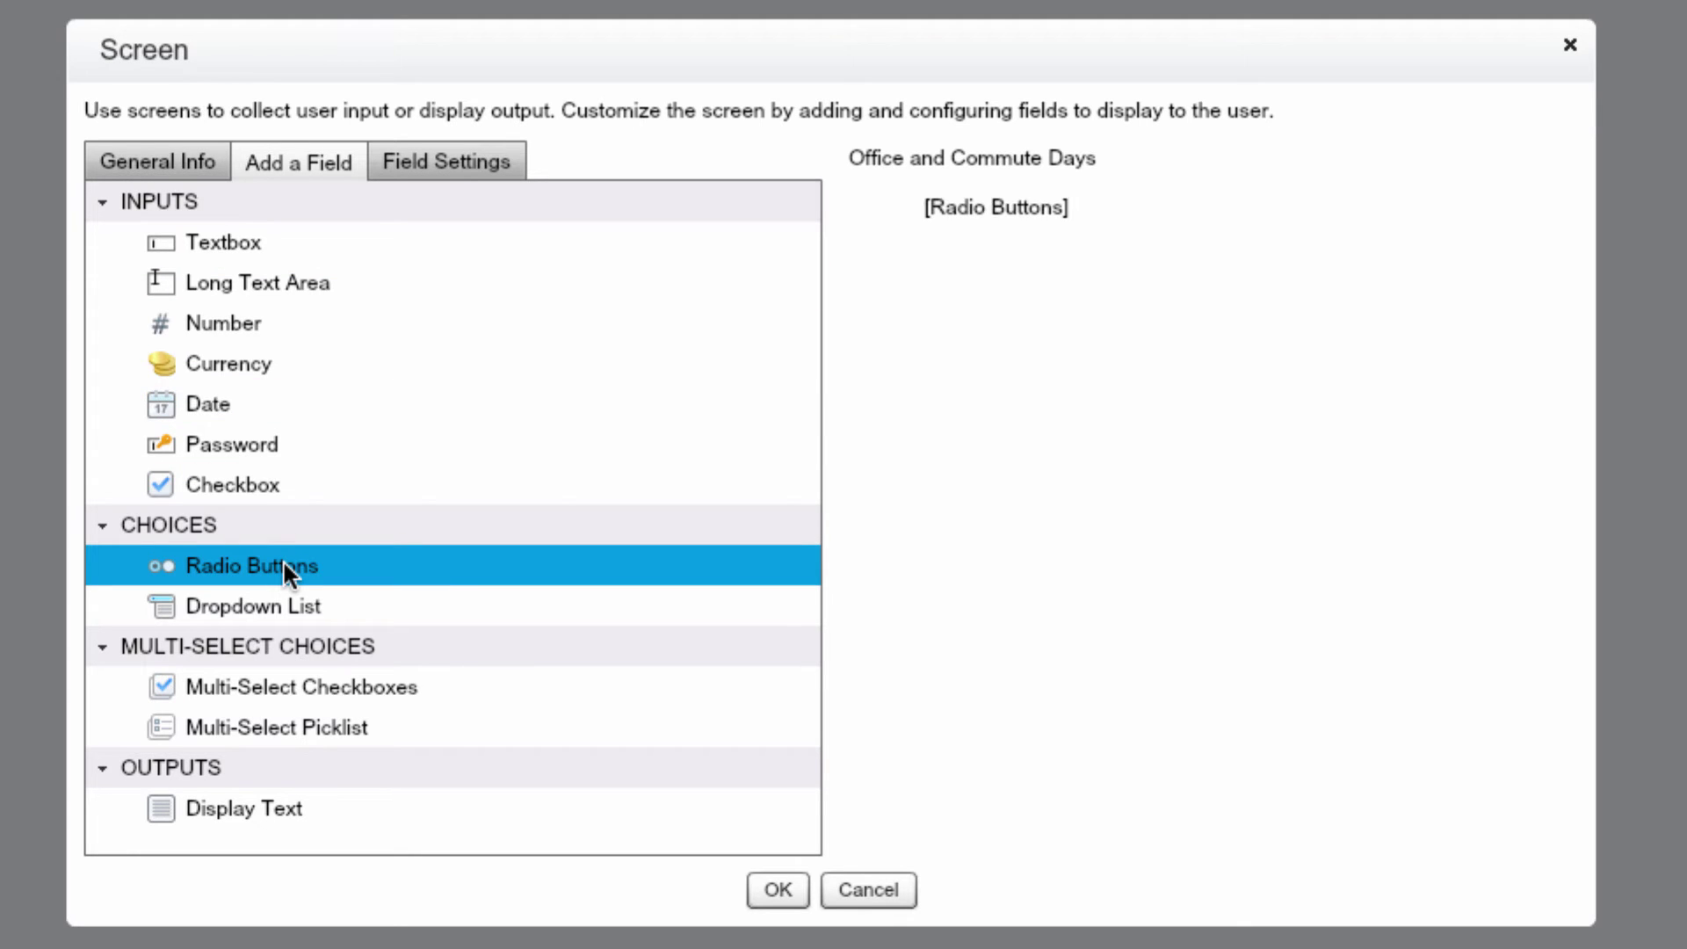
left_click(1051, 206)
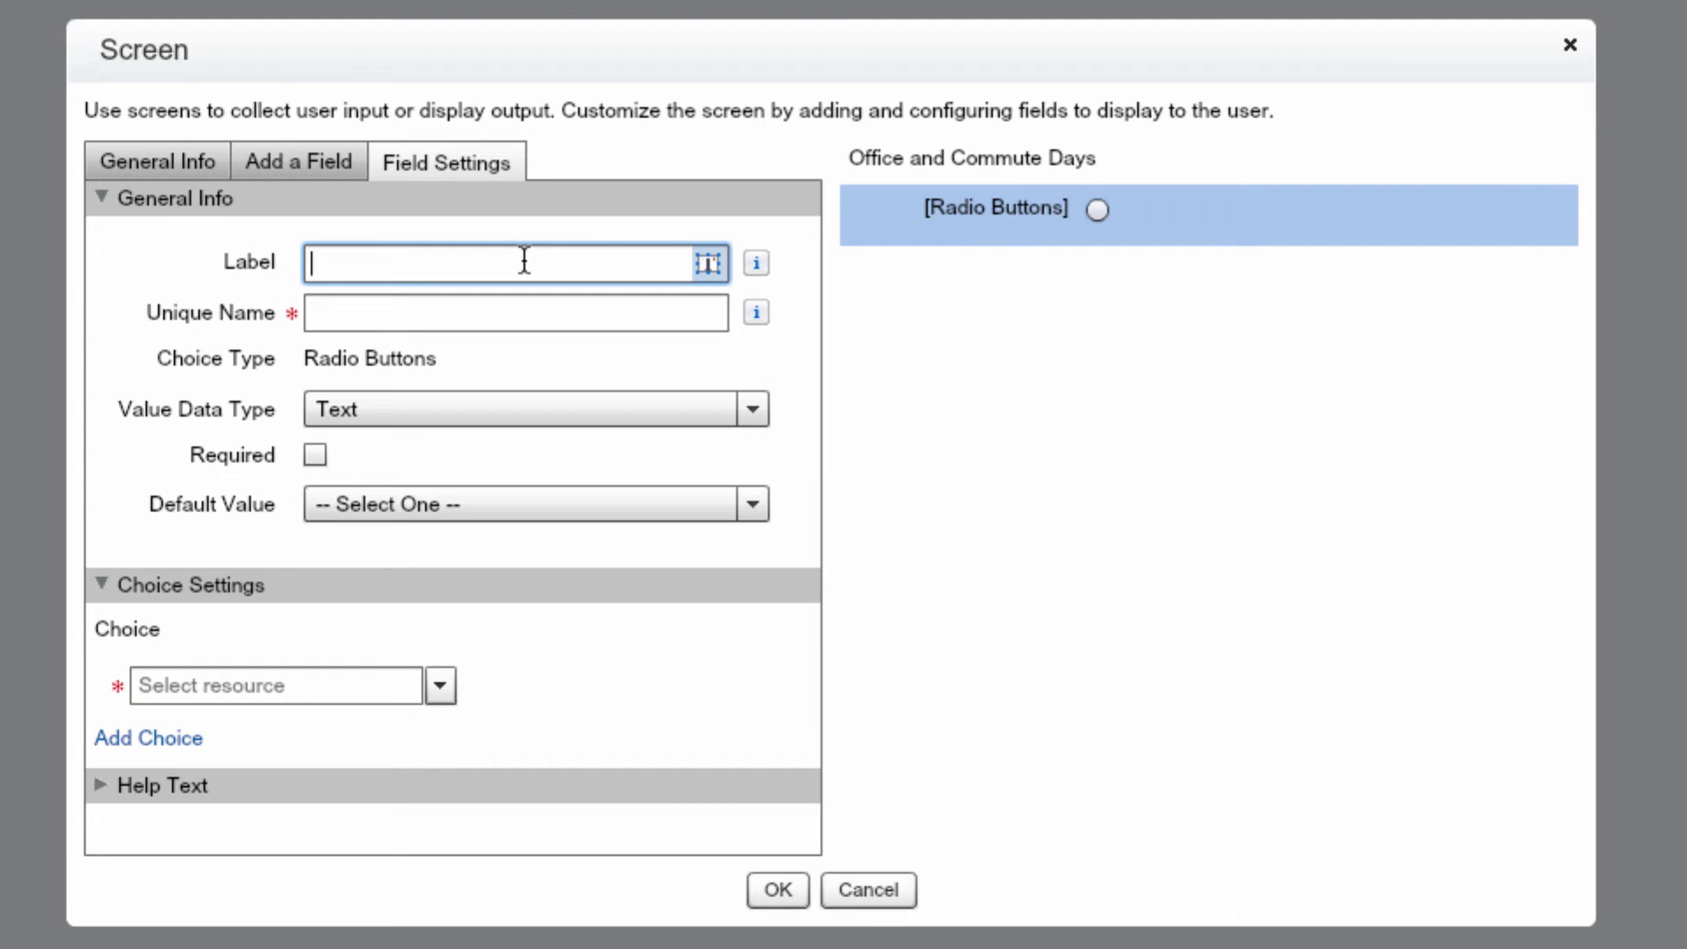
type("Office Location")
key("Tab")
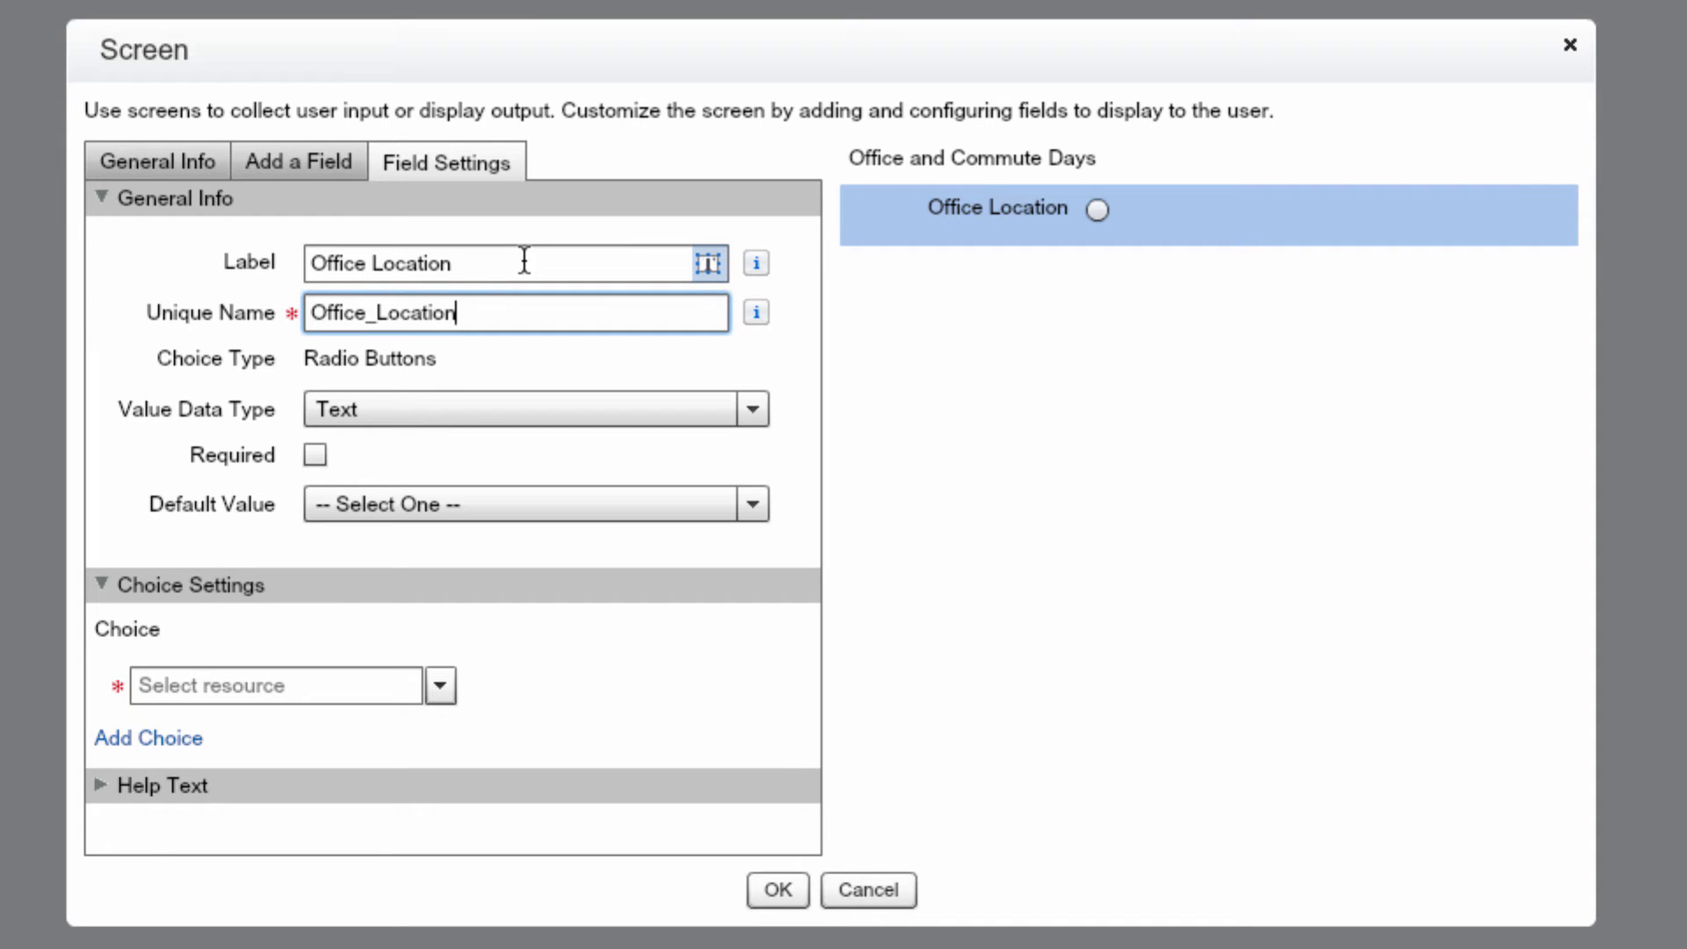
type("_EMEA")
Create the field's first choice labelled "UK: London" with the stored value UK.
left_click(440, 686)
left_click(330, 729)
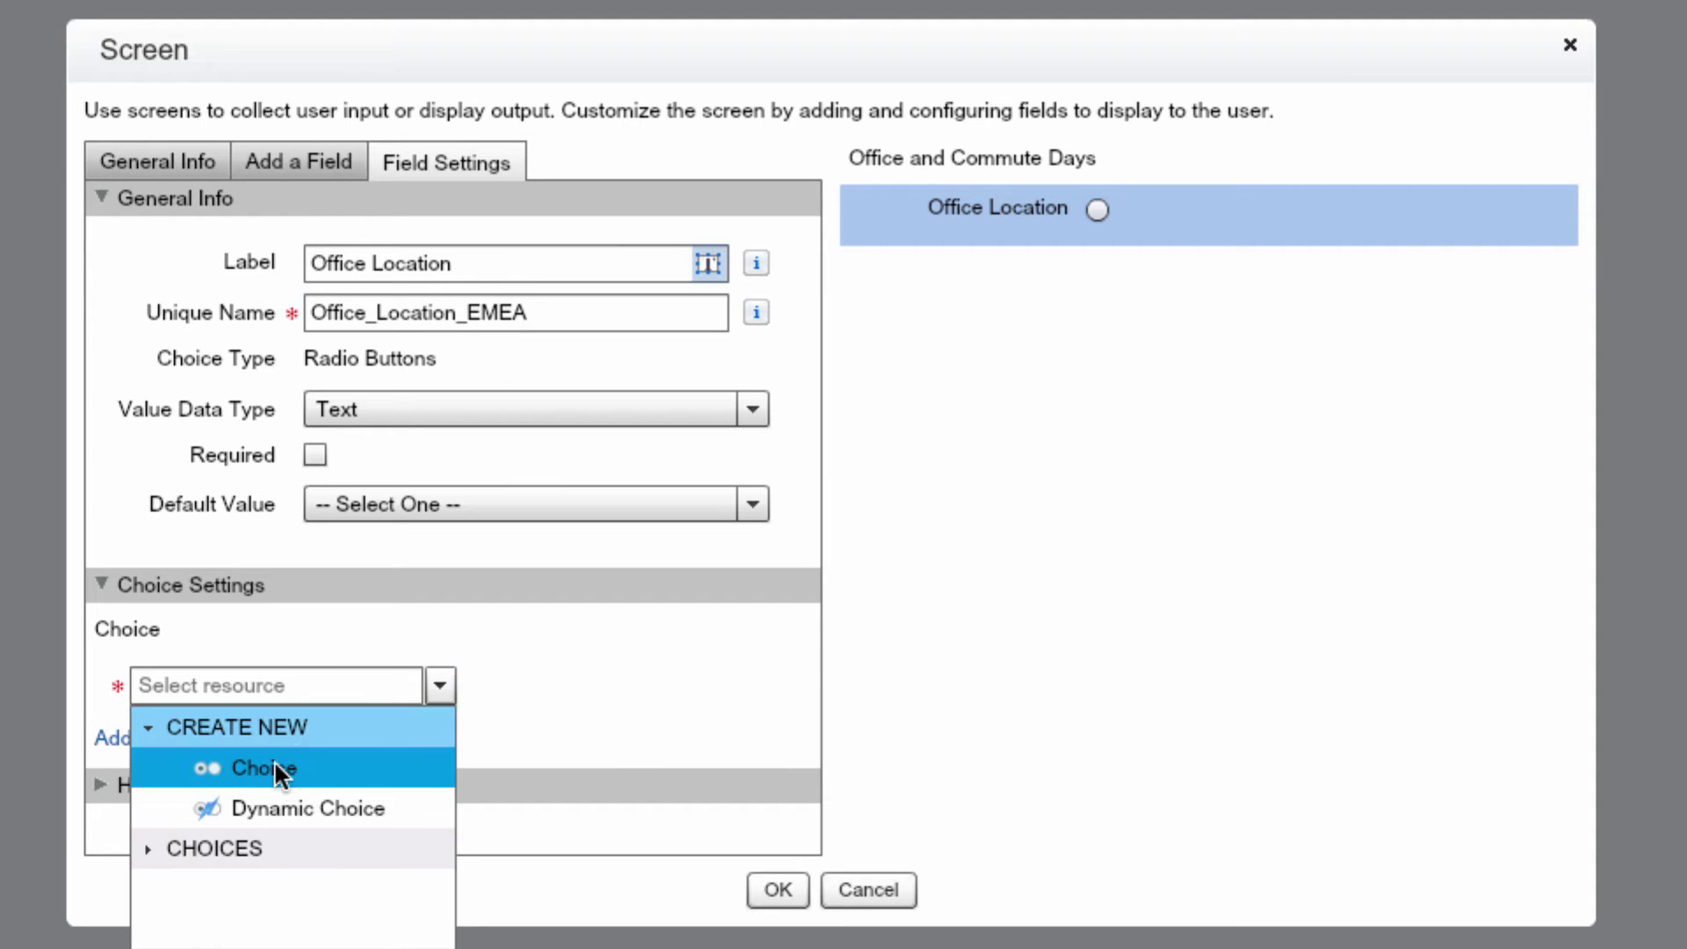
left_click(274, 761)
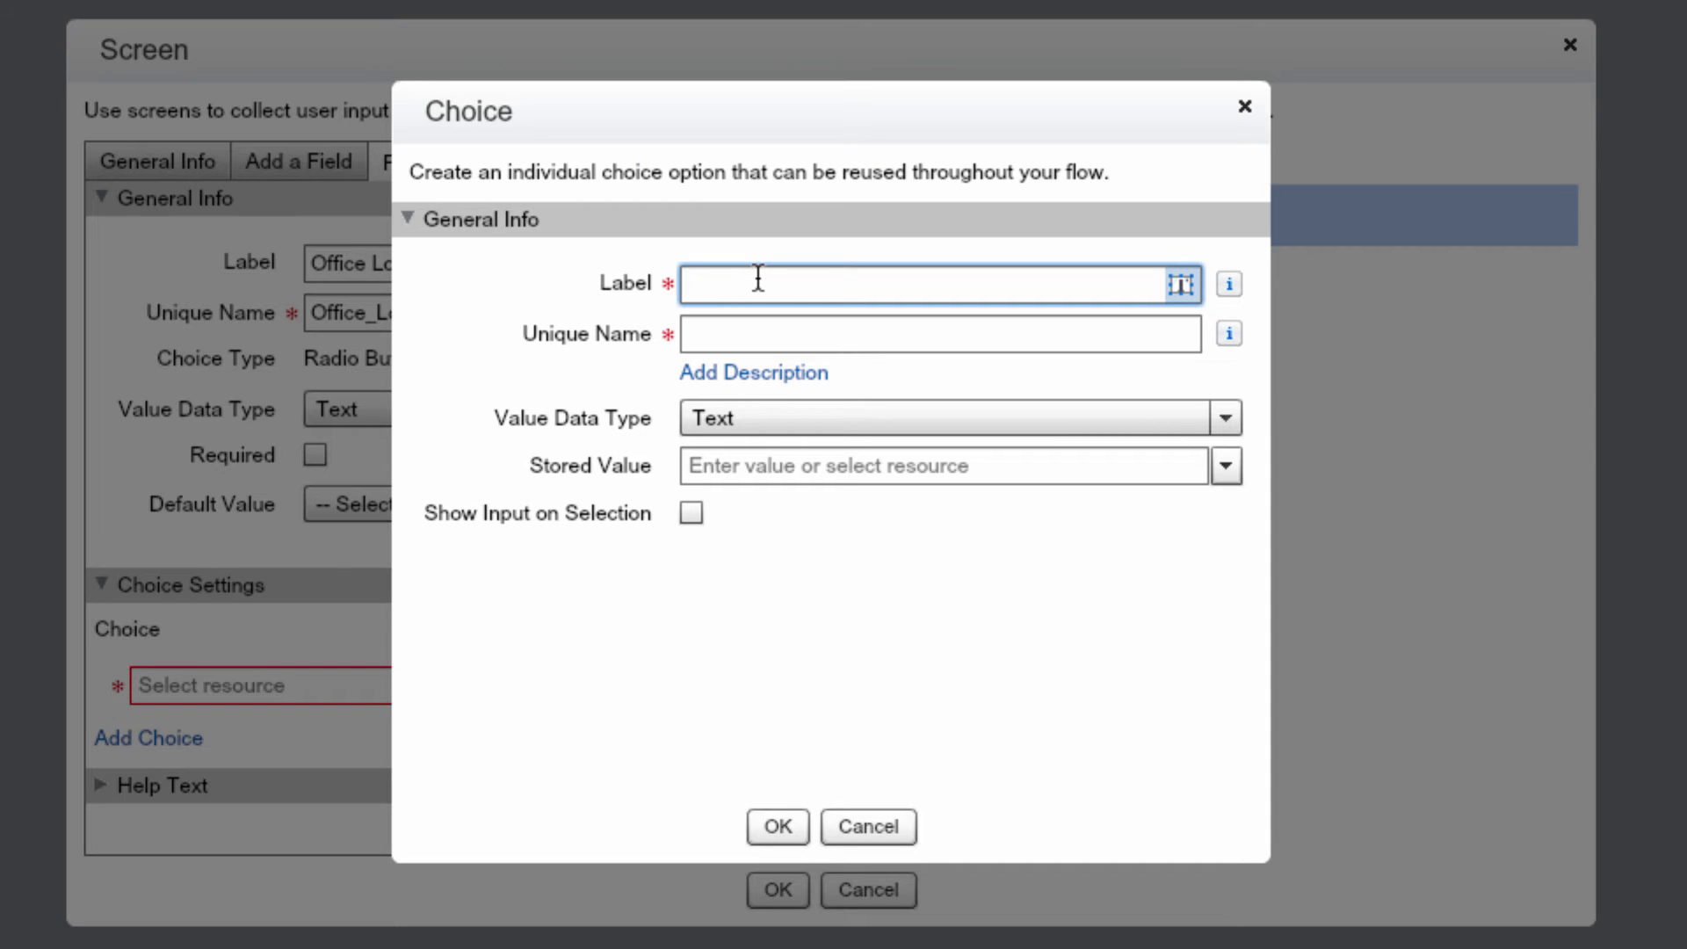
type("UK: London")
key("Tab")
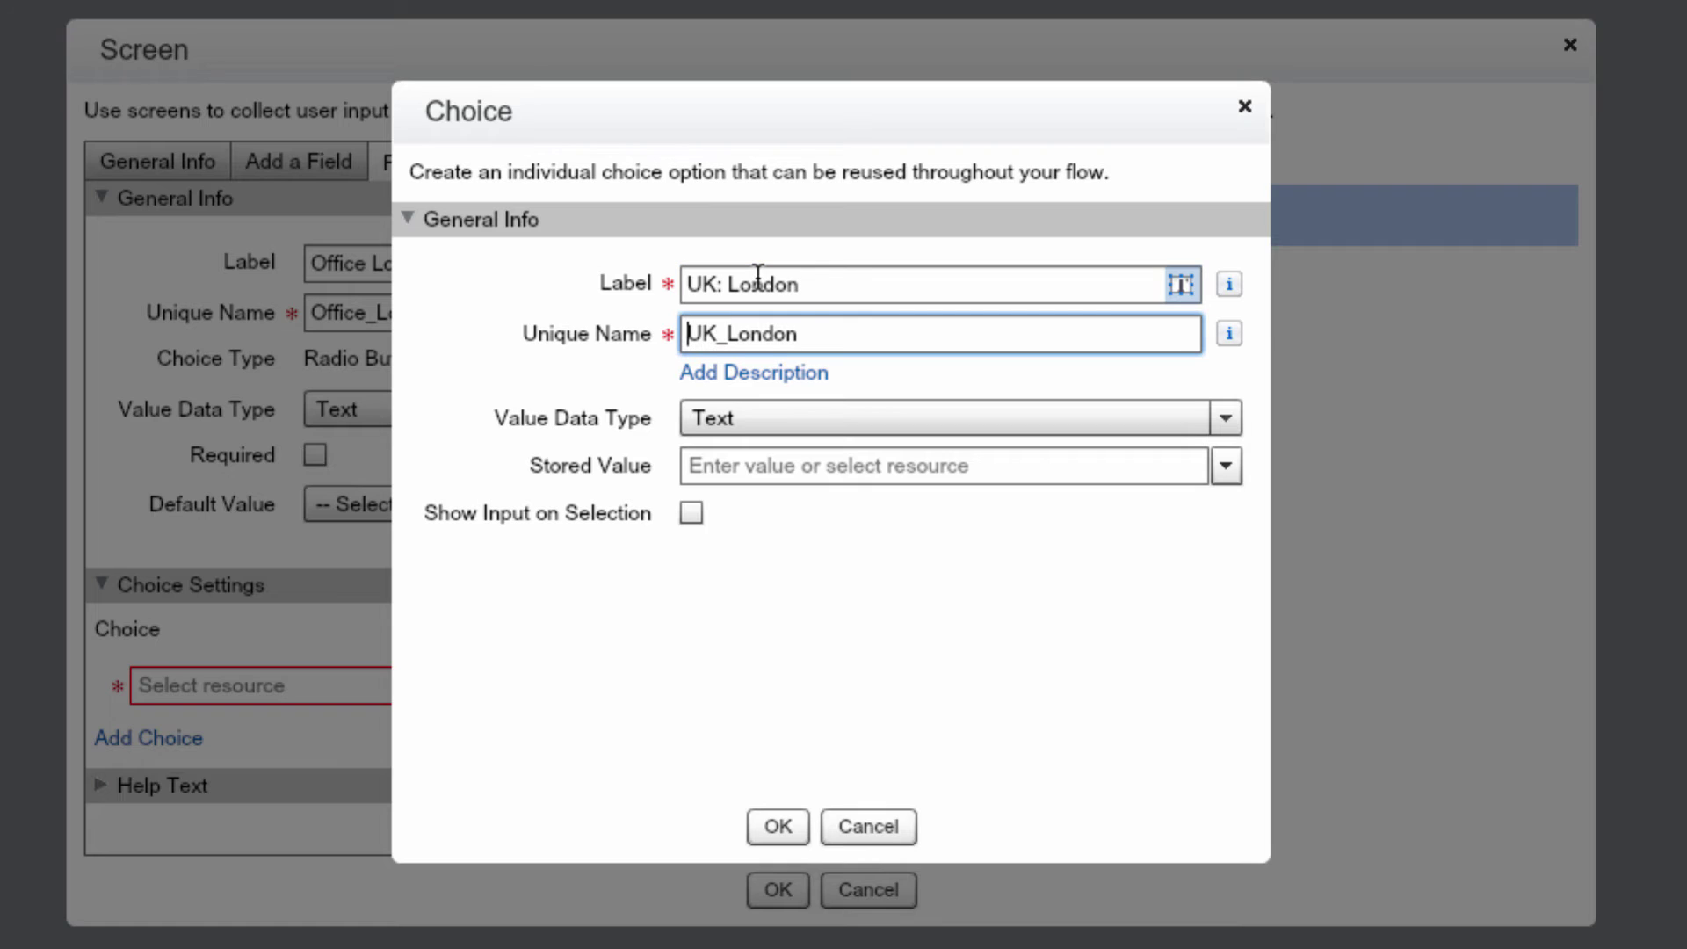
left_click(784, 457)
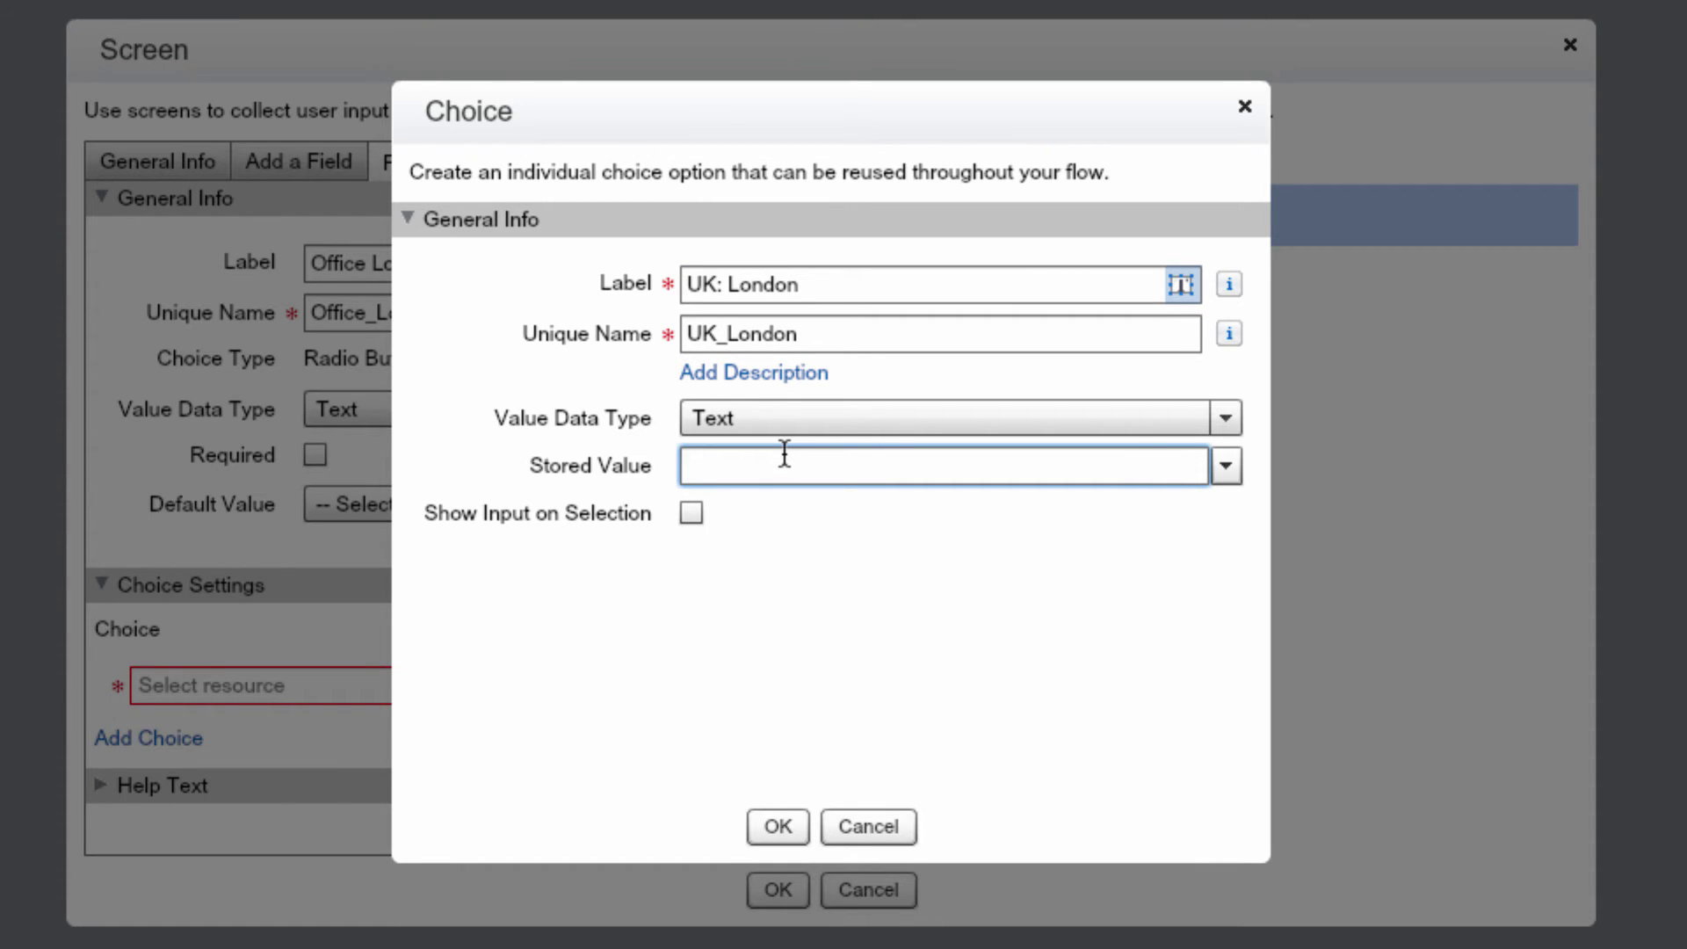
type("UK")
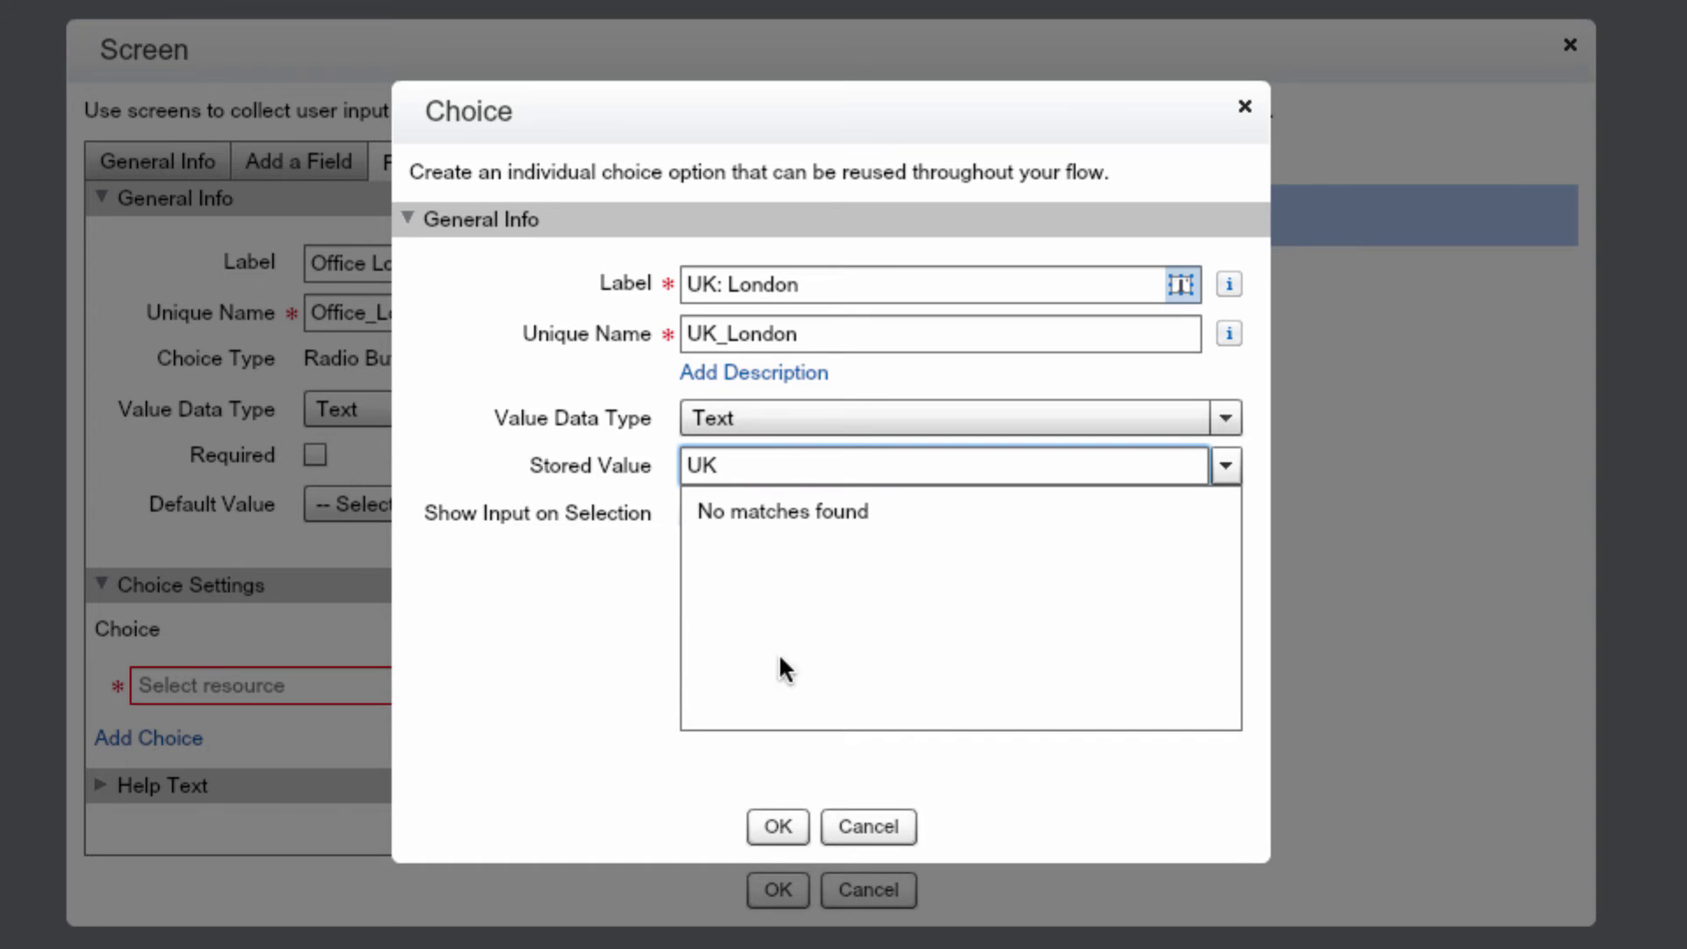
left_click(776, 826)
Add a second Office Location choice labelled "France: Paris" with the unique name France_Paris and the stored value FR.
left_click(176, 737)
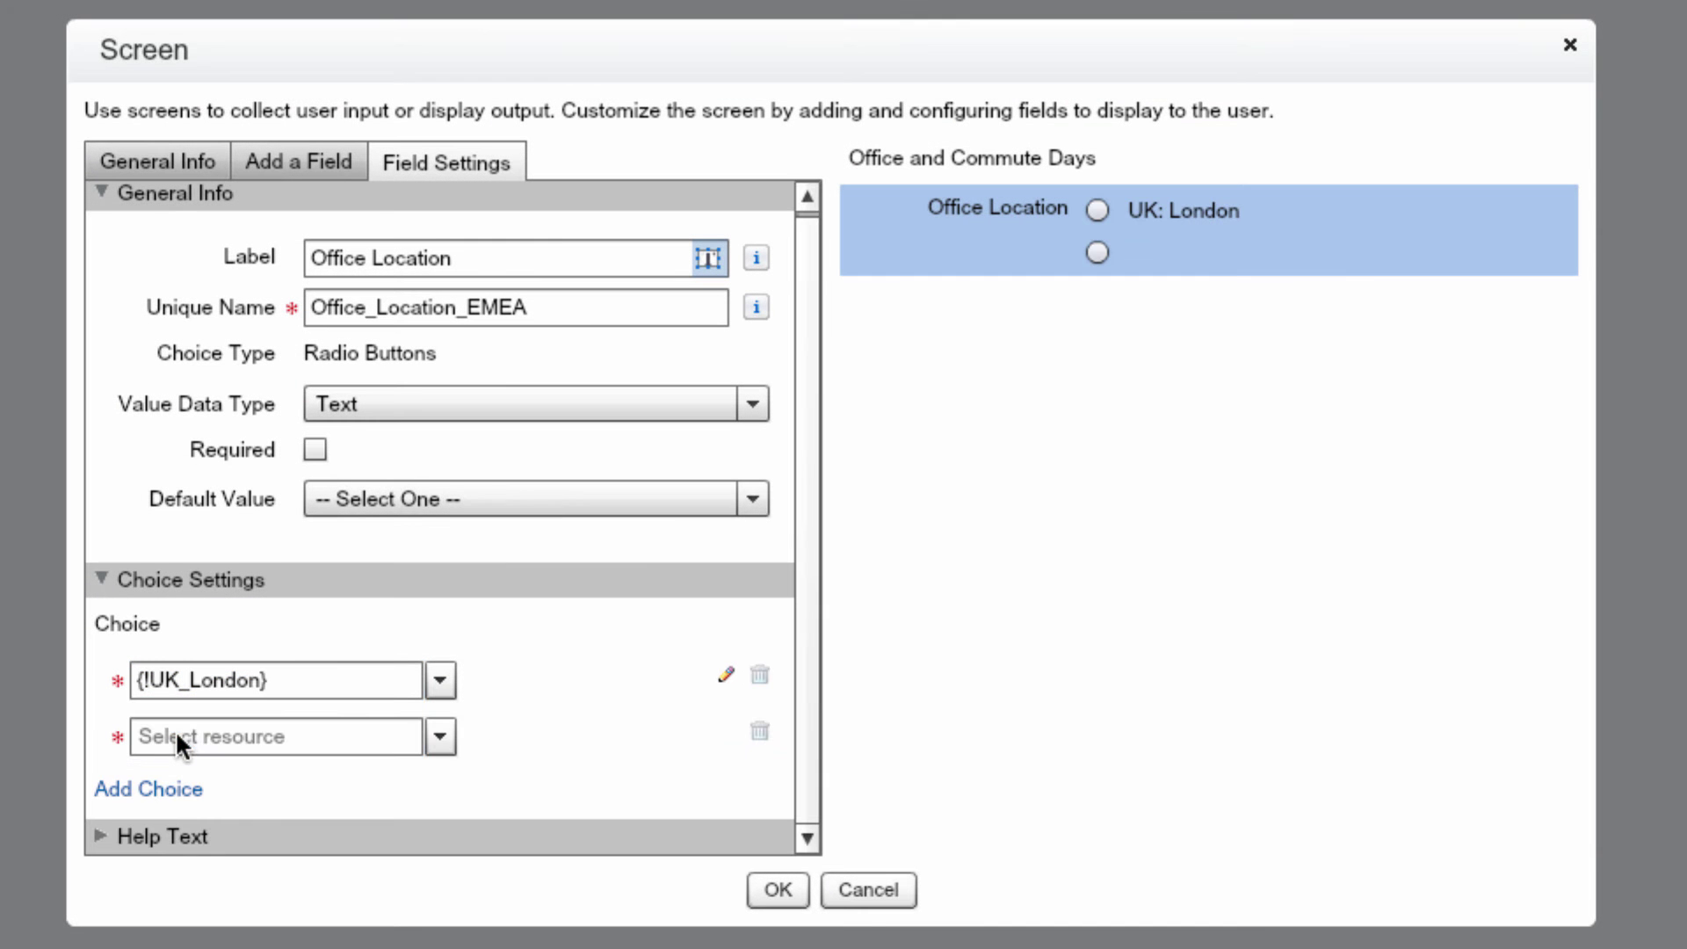
left_click(440, 736)
left_click(362, 778)
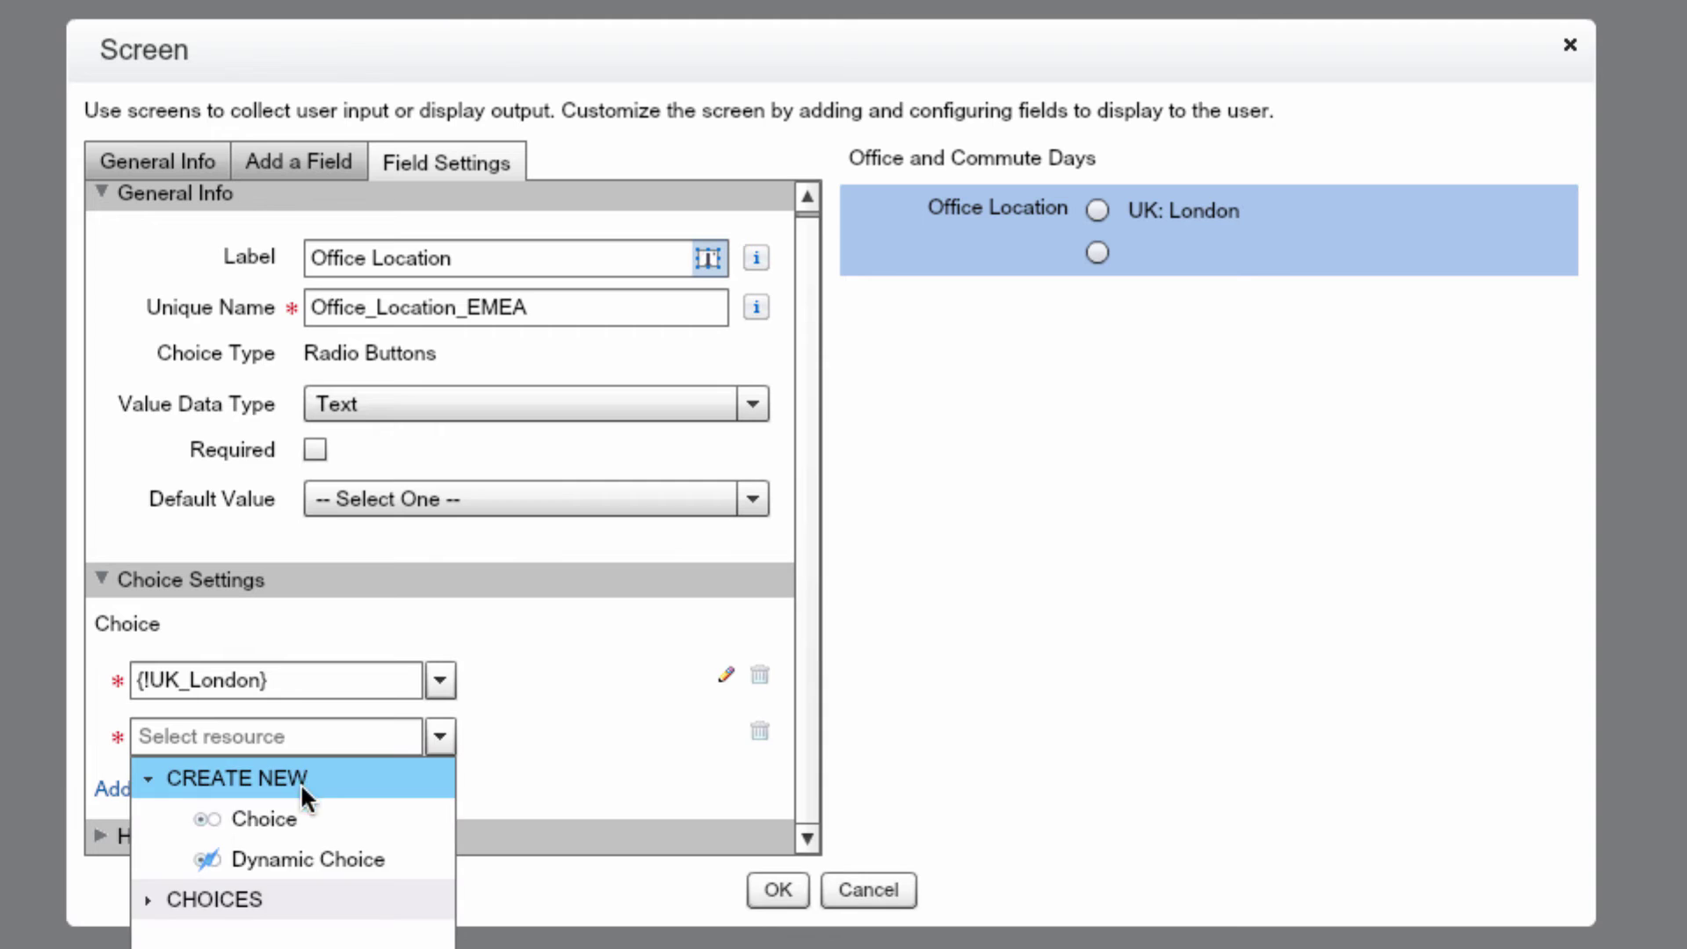
left_click(290, 815)
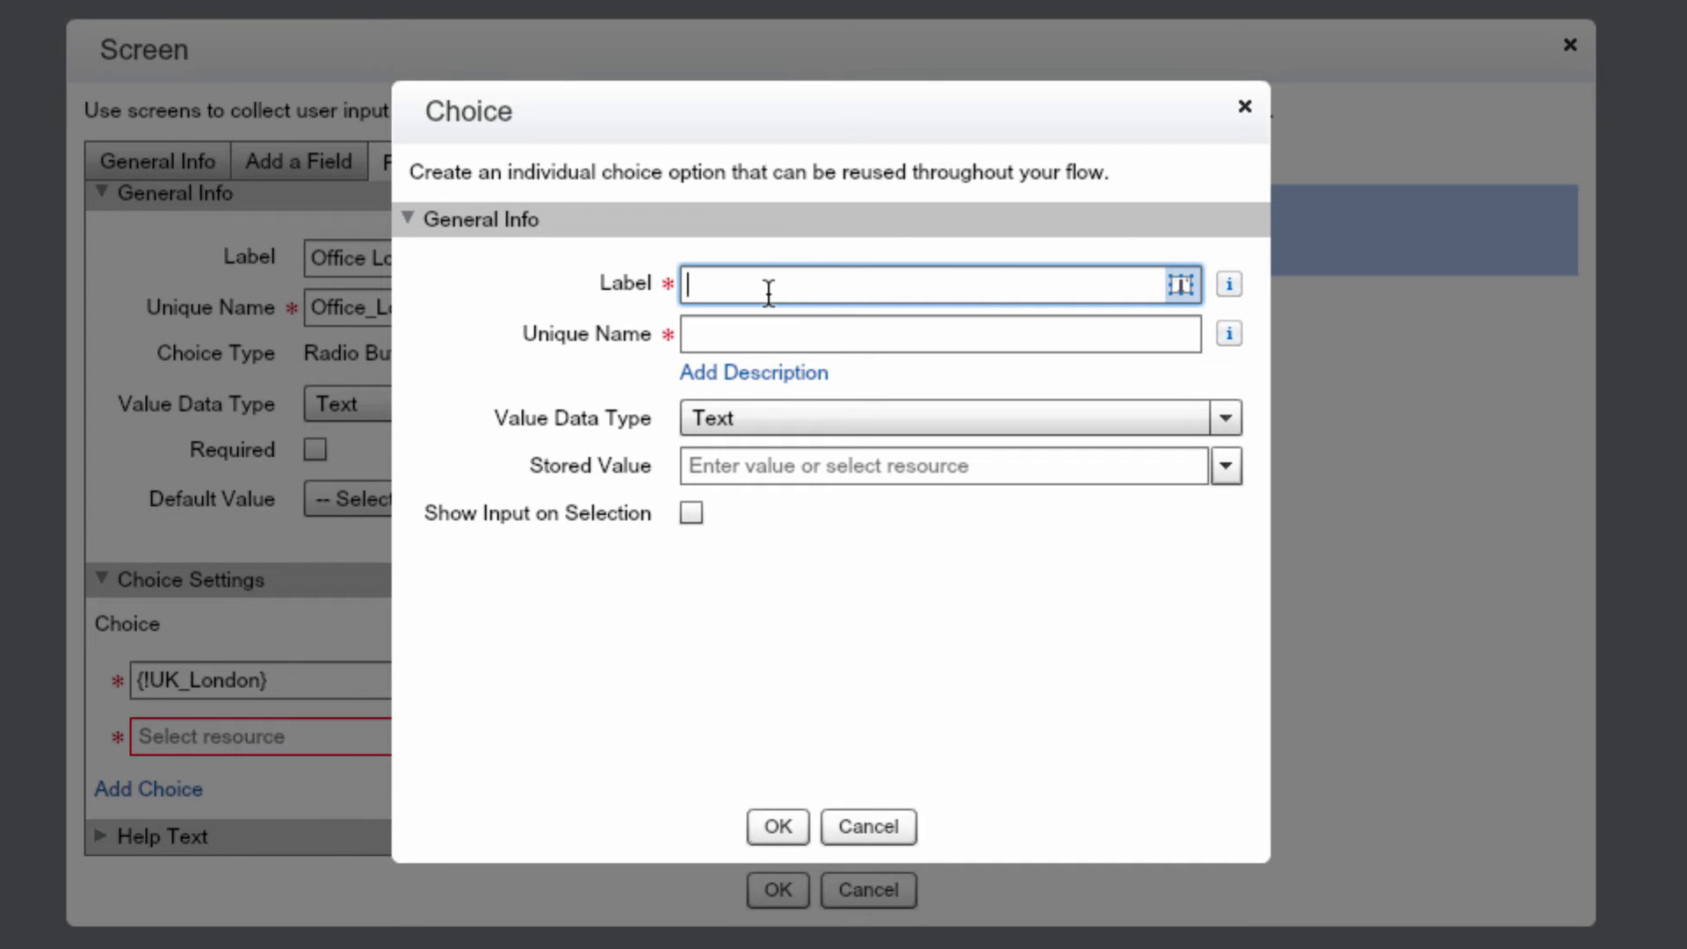
type("France: Paris")
key("Tab")
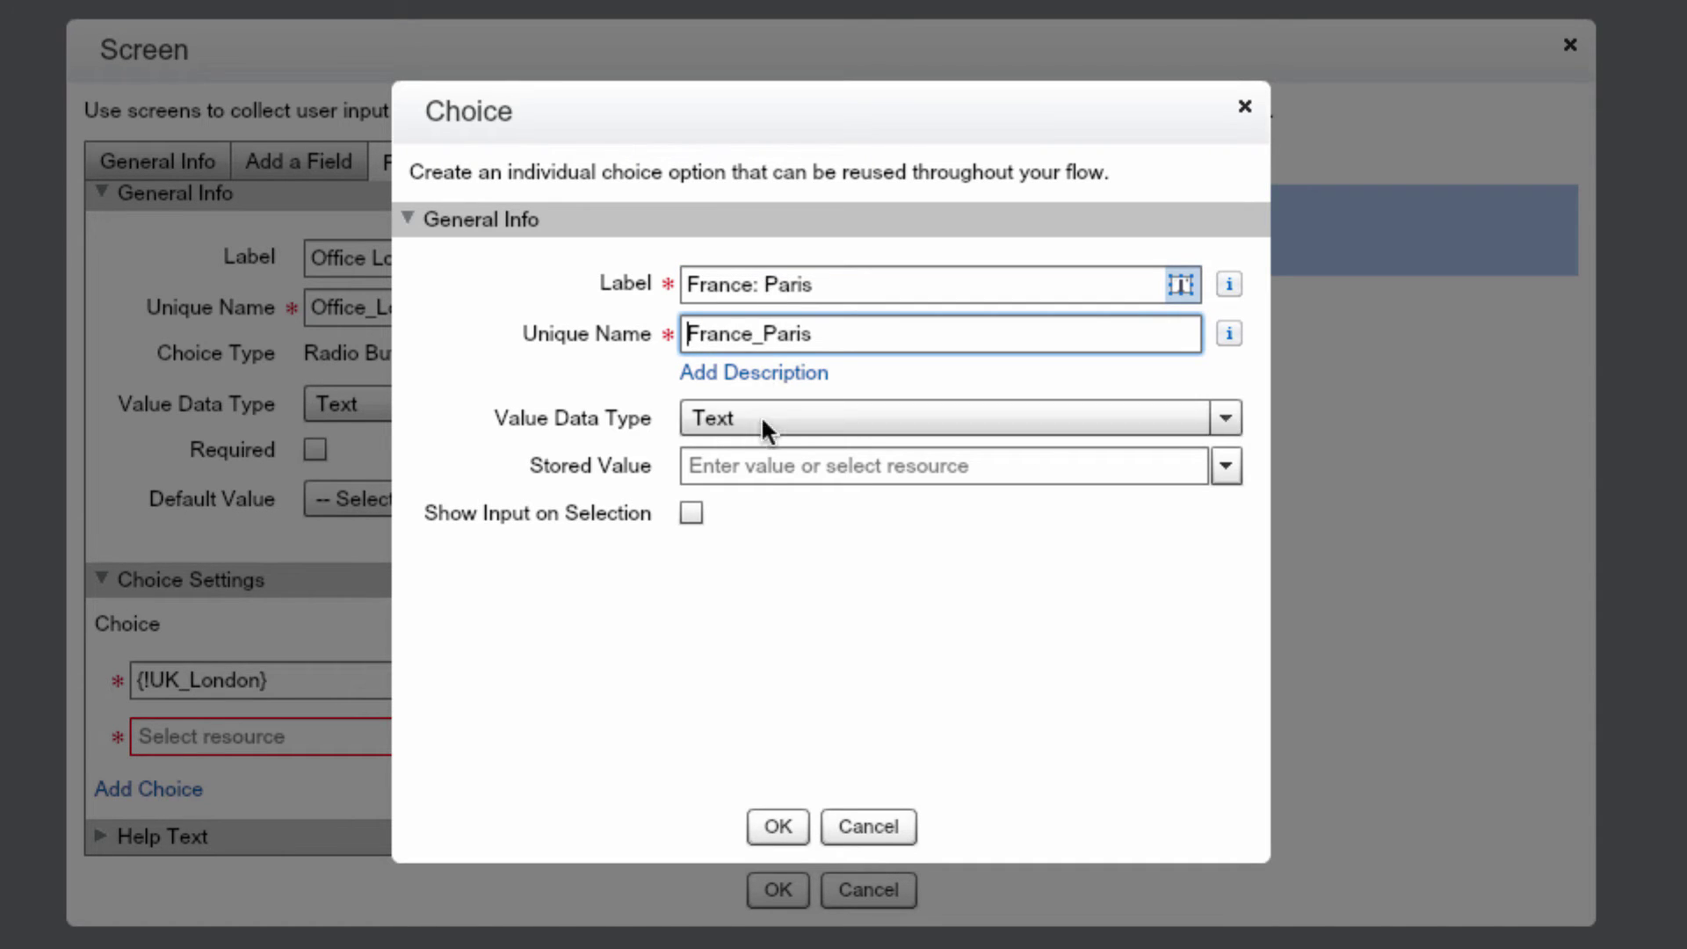
left_click(756, 463)
type("FR")
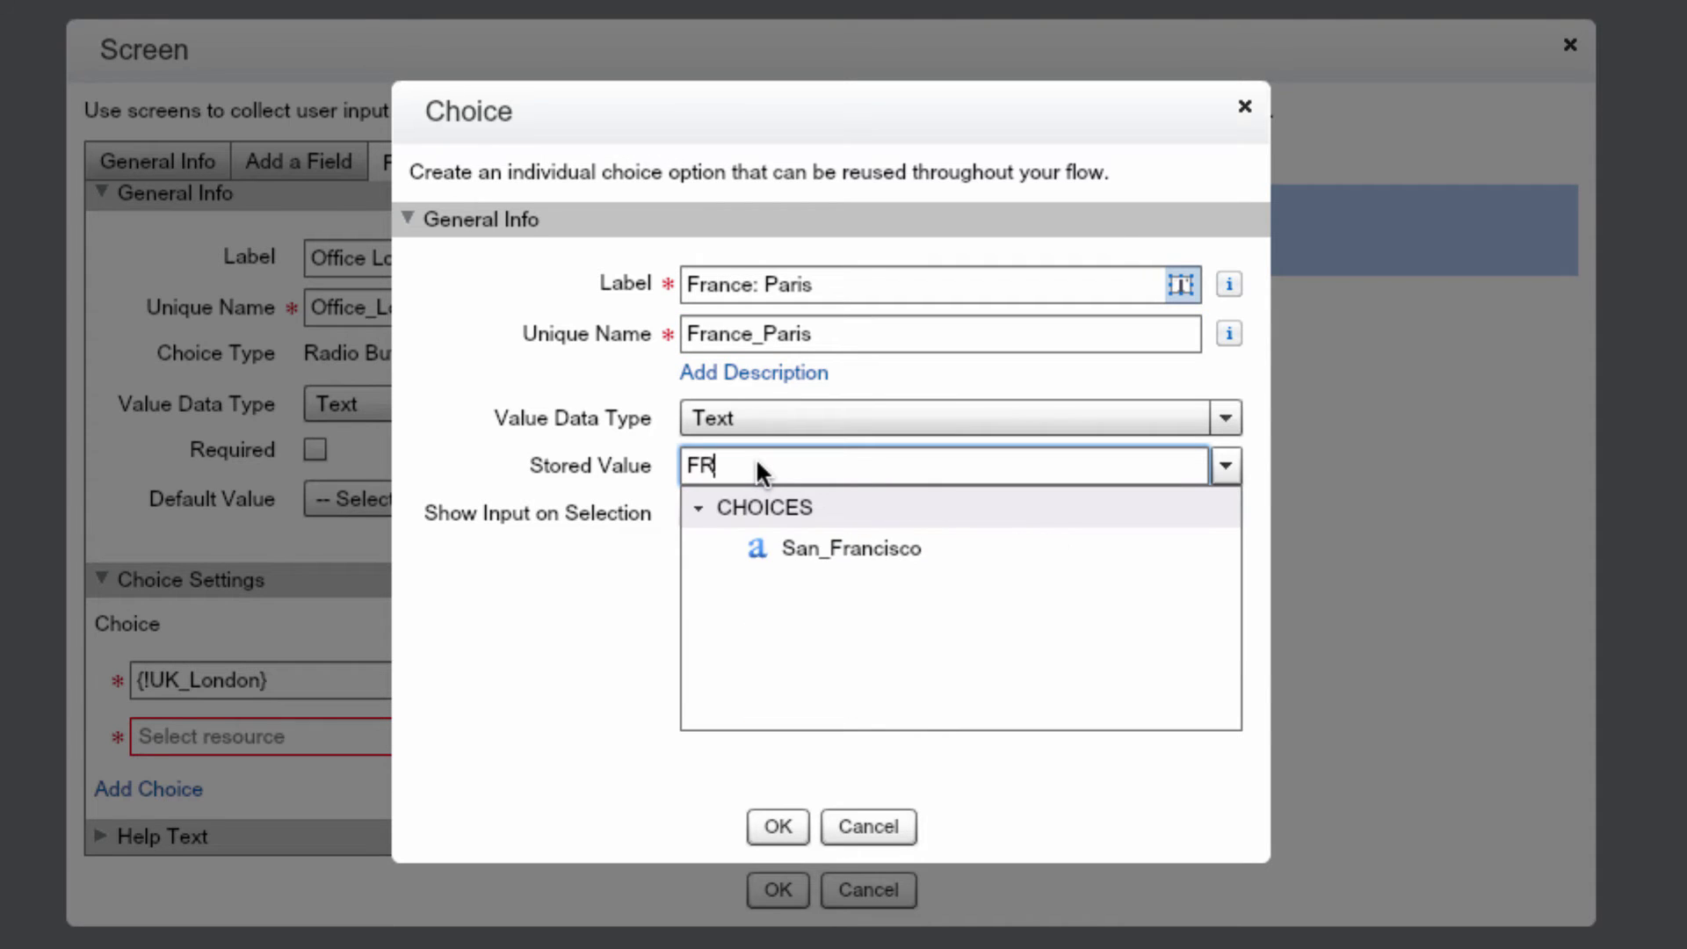
left_click(776, 839)
left_click(778, 830)
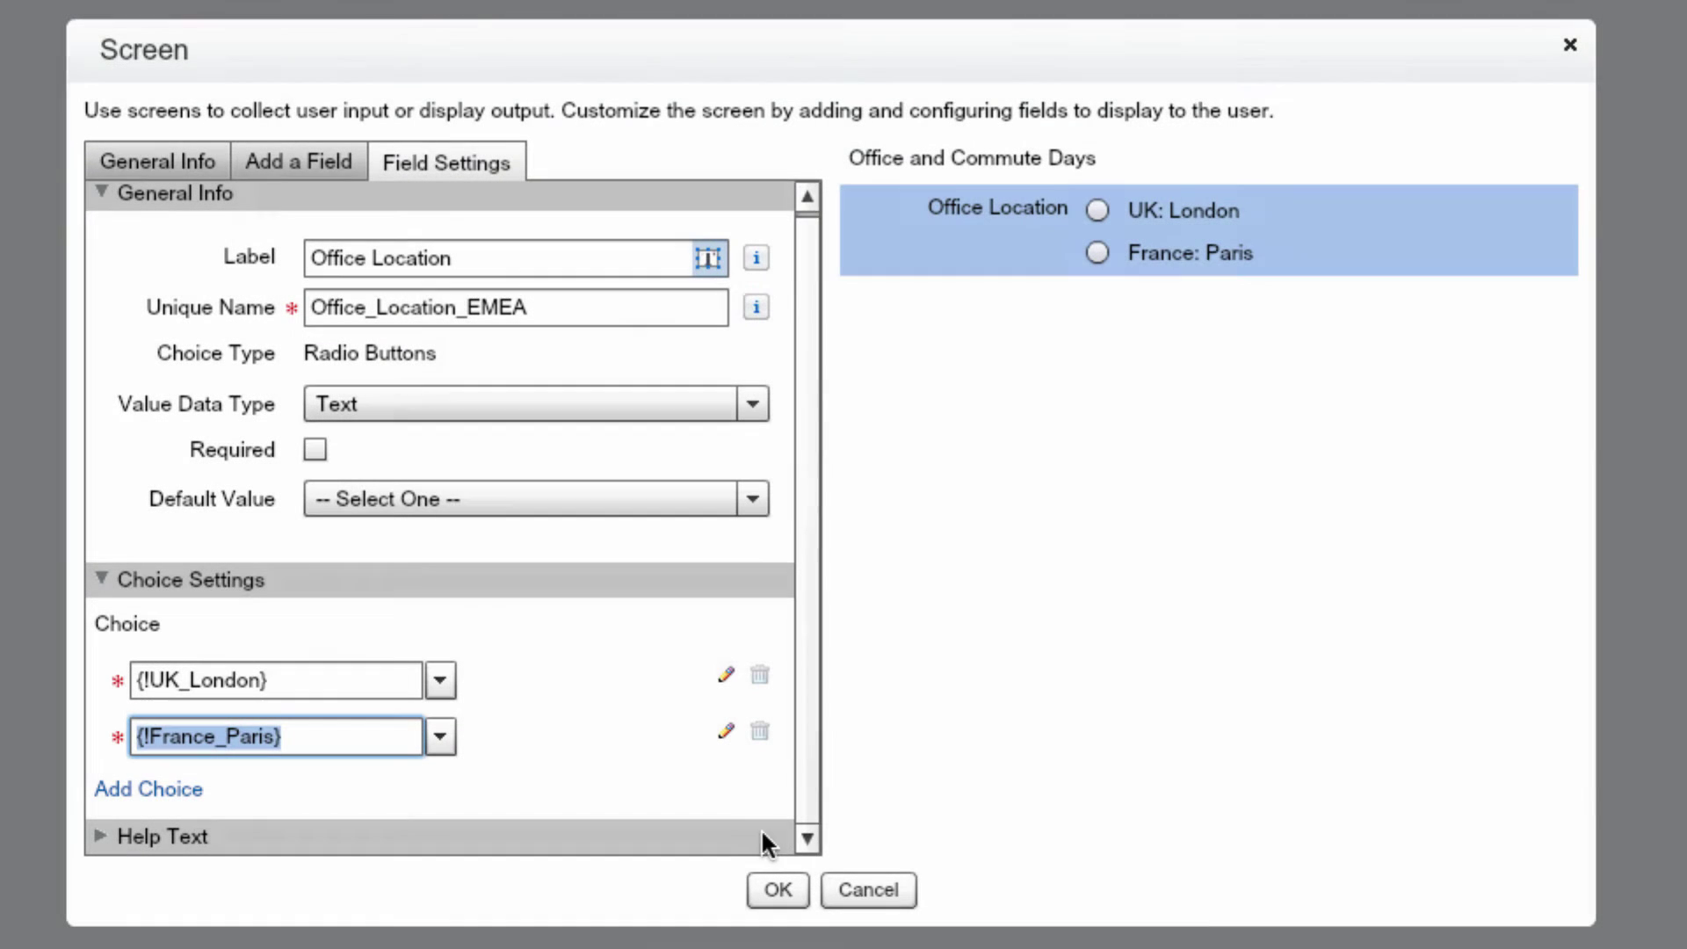
Add a third Office Location choice labelled "Spain: Madrid" with the unique name Spain_Madrid and the stored value SP.
left_click(146, 789)
left_click(440, 736)
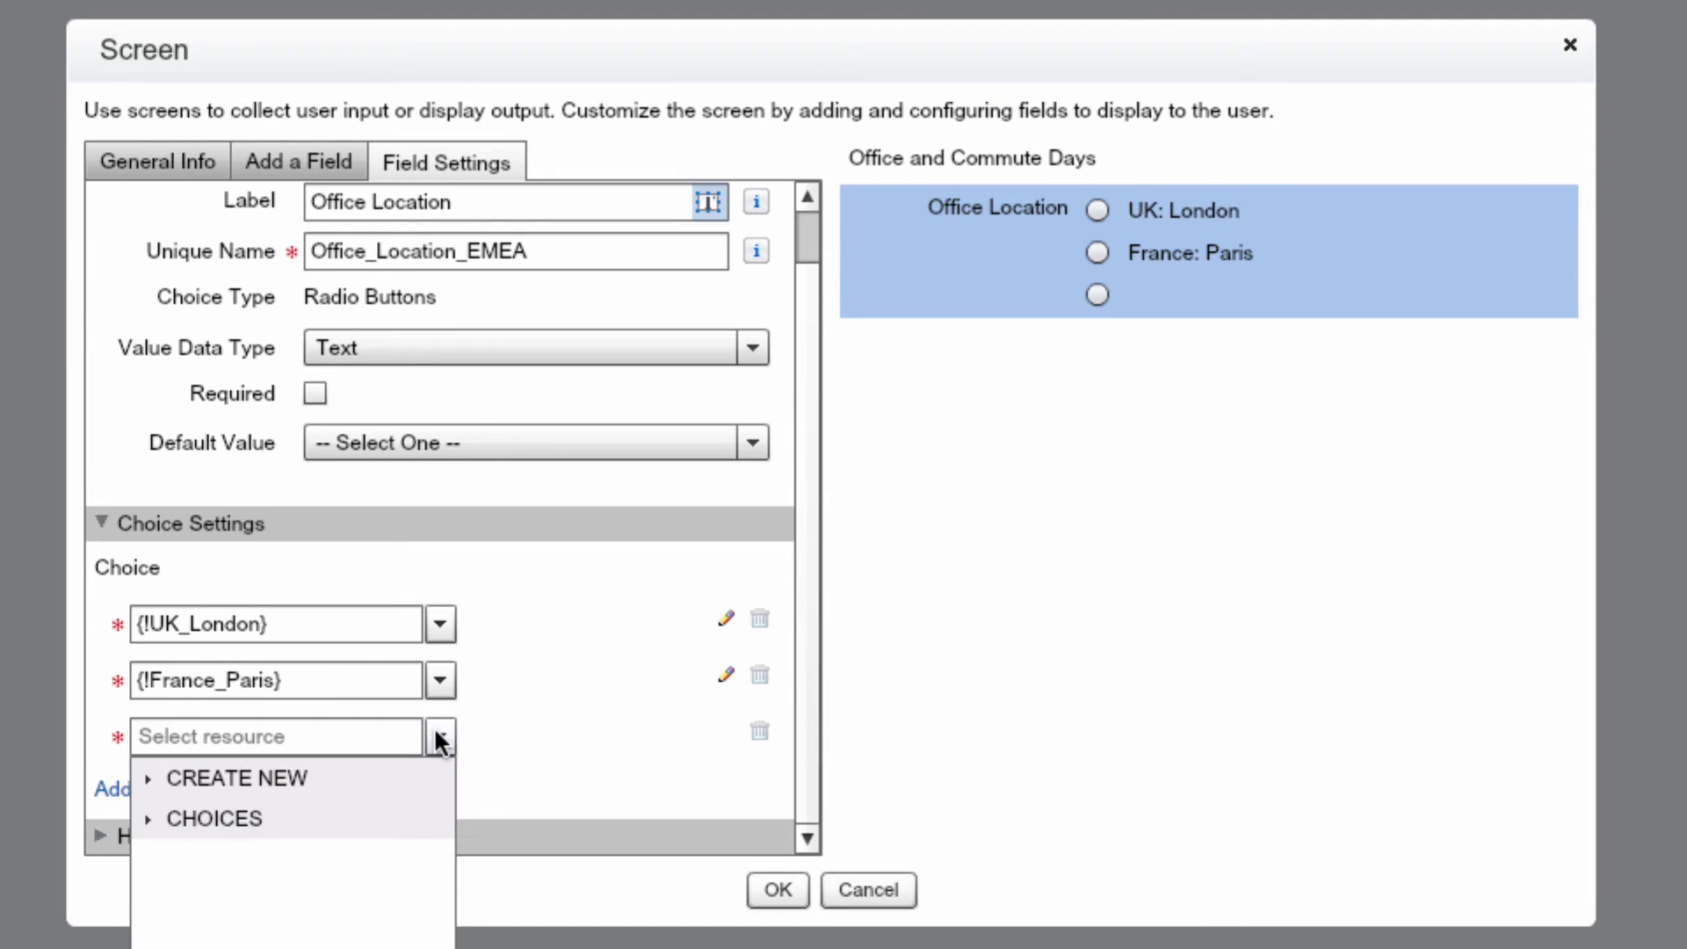
left_click(321, 775)
left_click(261, 805)
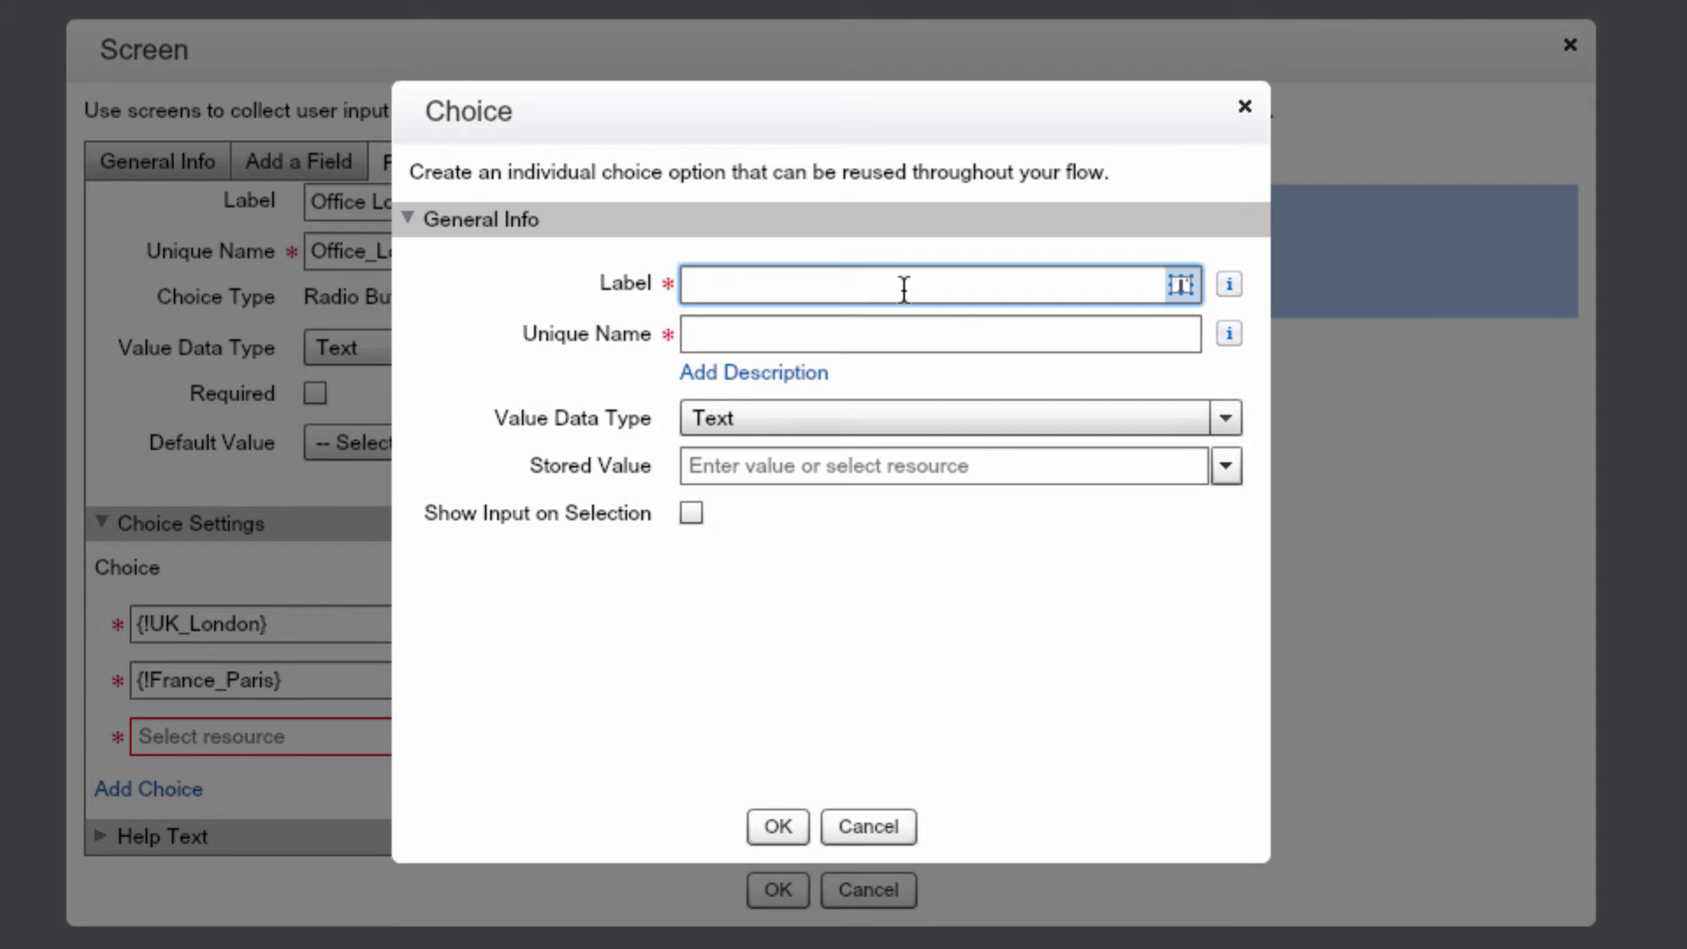
type("Spai")
type("n: Madrid")
key("Tab")
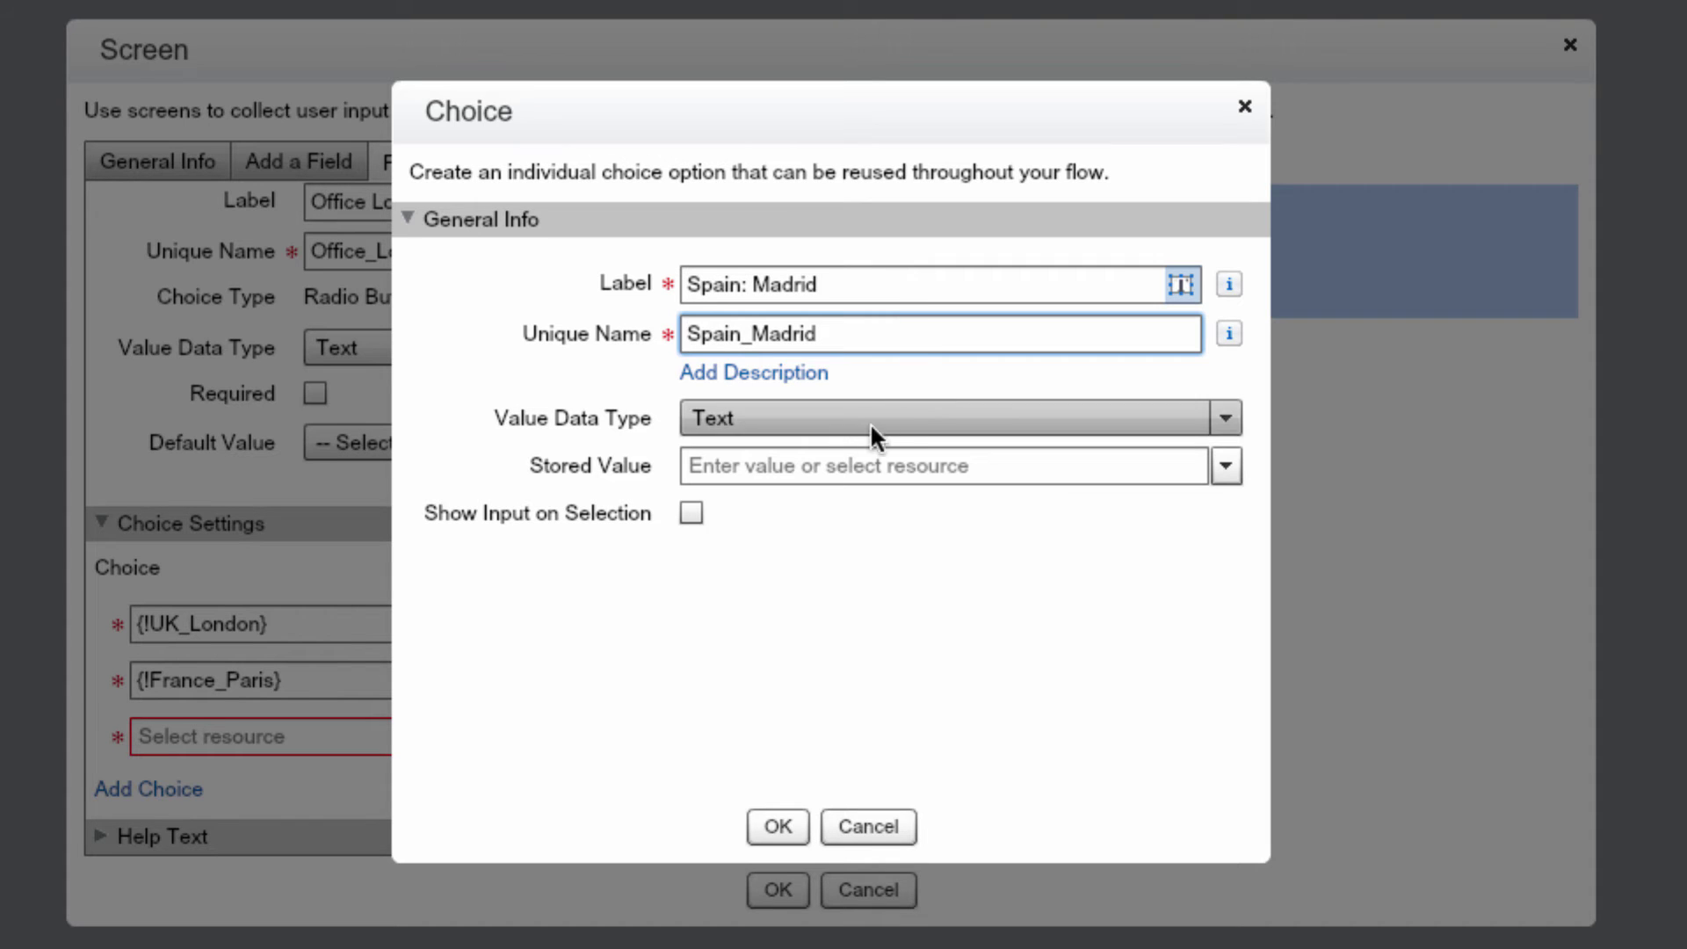
left_click(844, 451)
type("S")
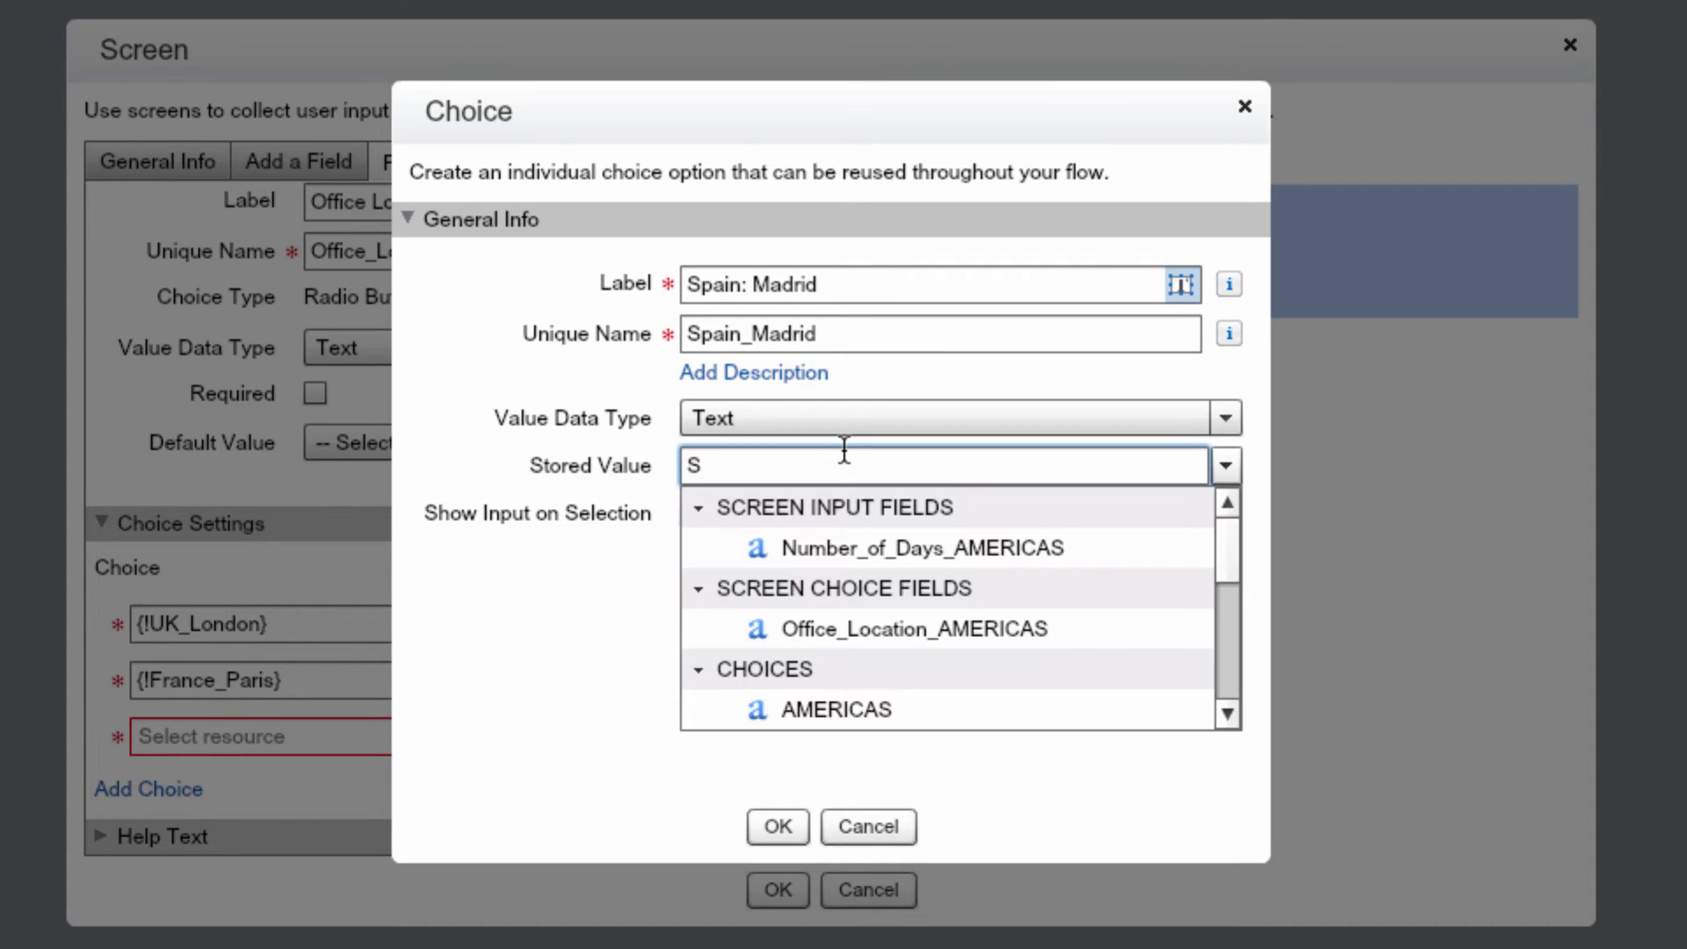
type("P")
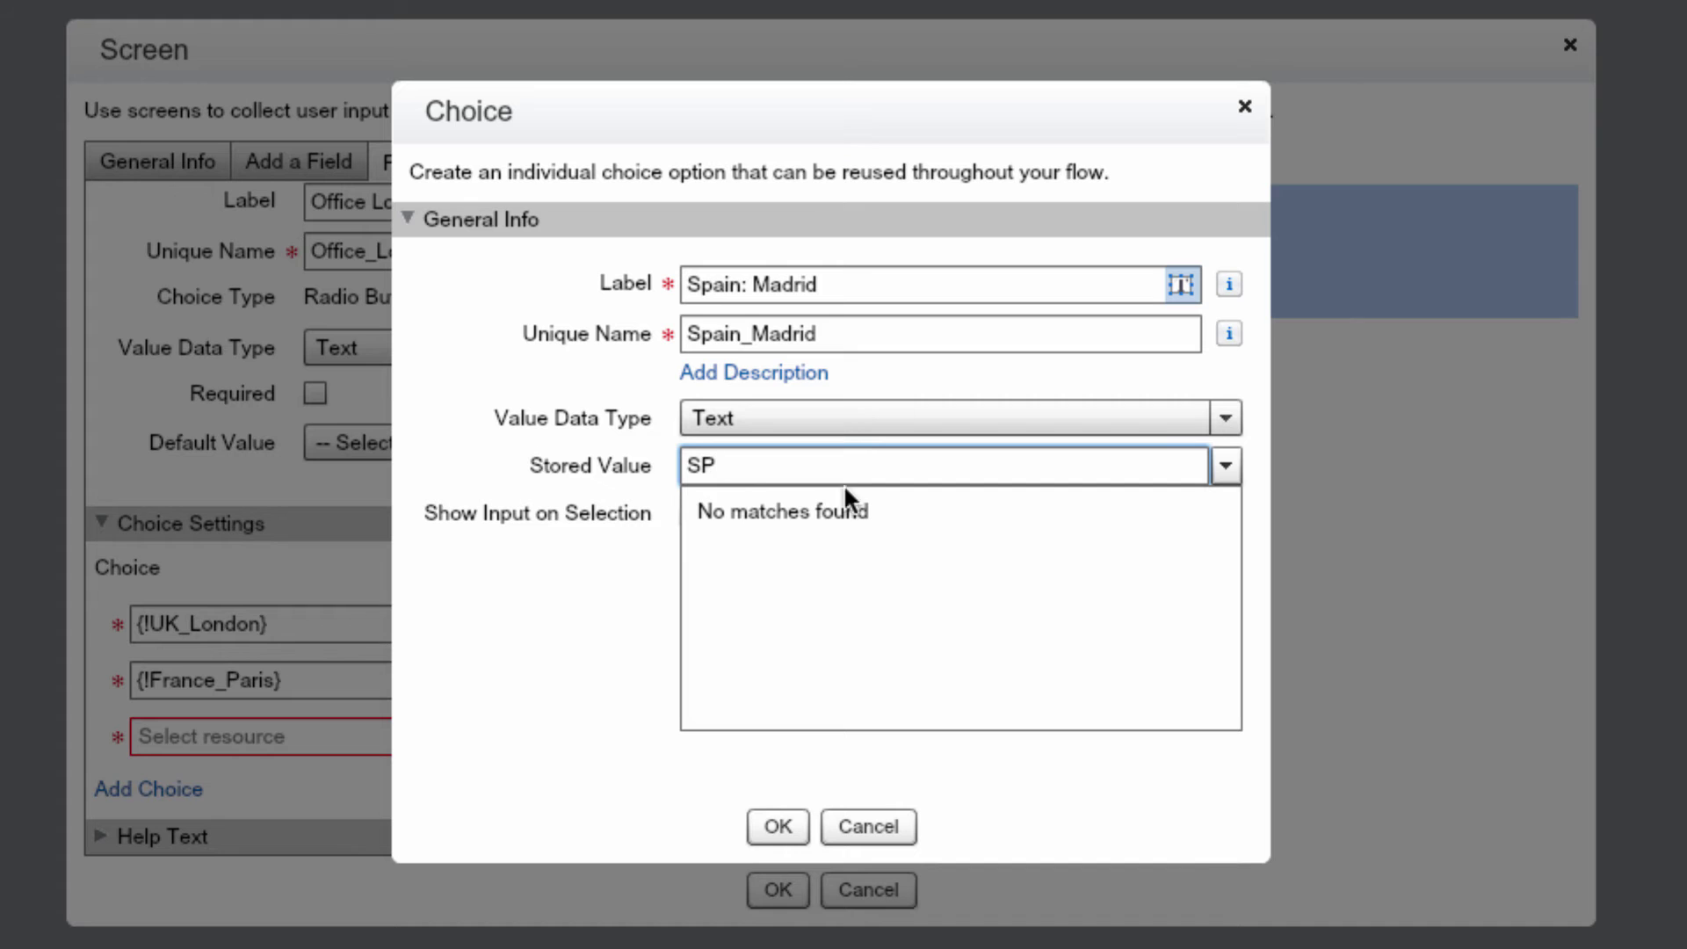
left_click(775, 819)
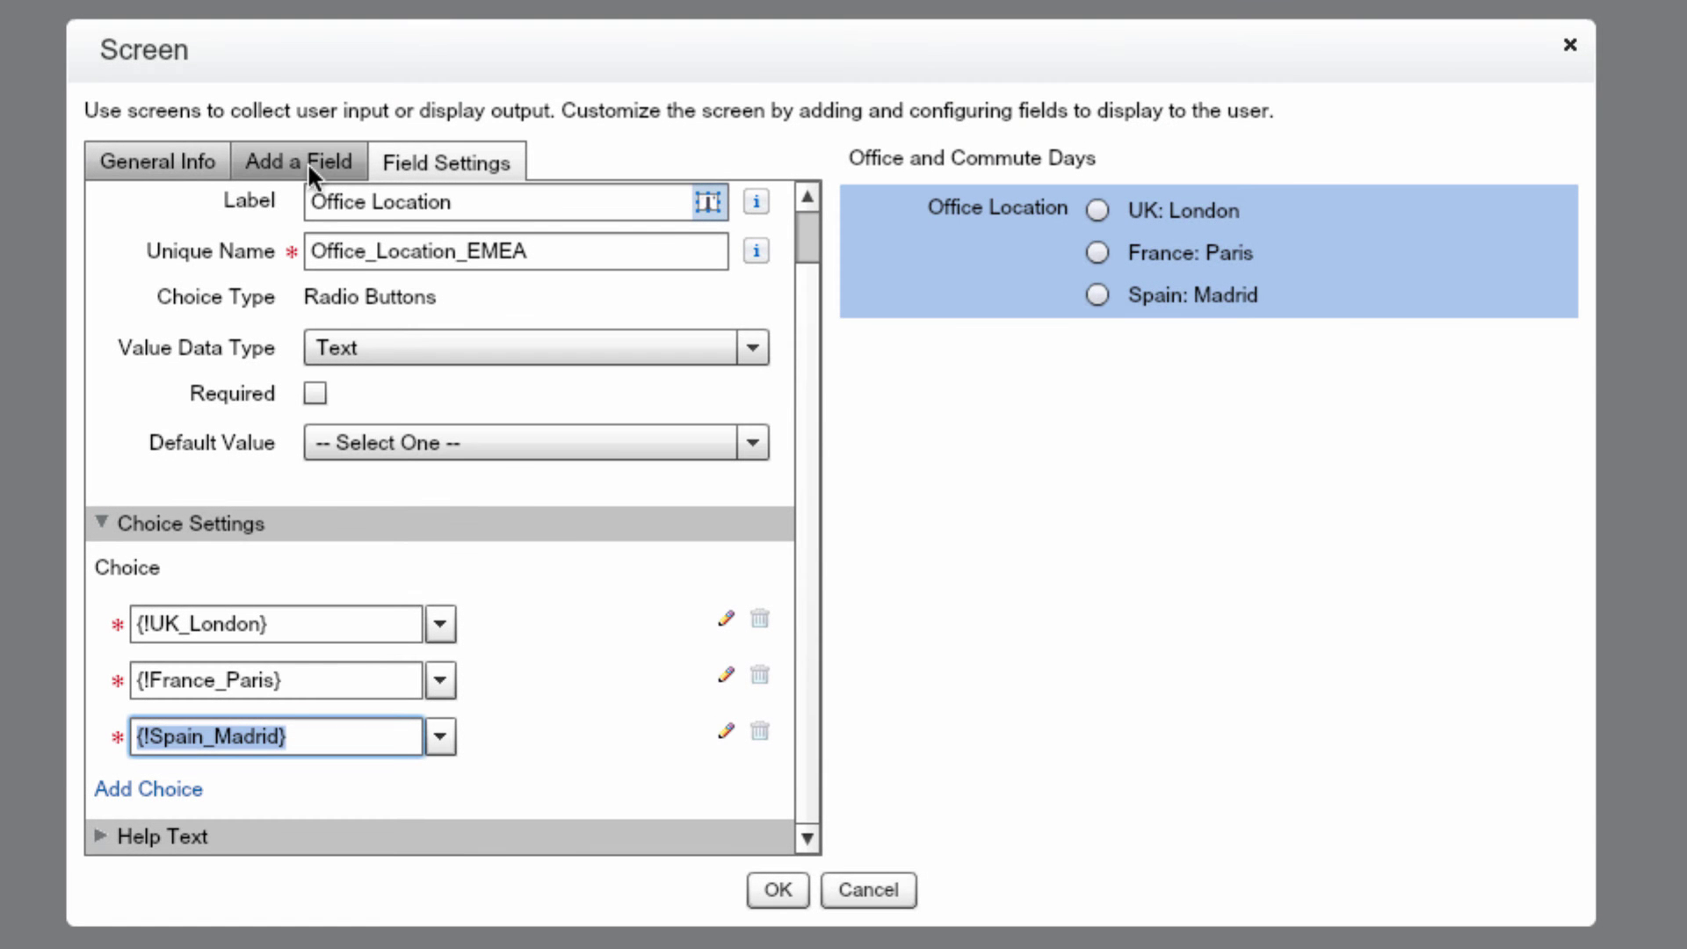
Add a textbox below the office choices labelled "How many days do you commute to work?" with the unique name Number_of_Days_EMEA.
left_click(305, 160)
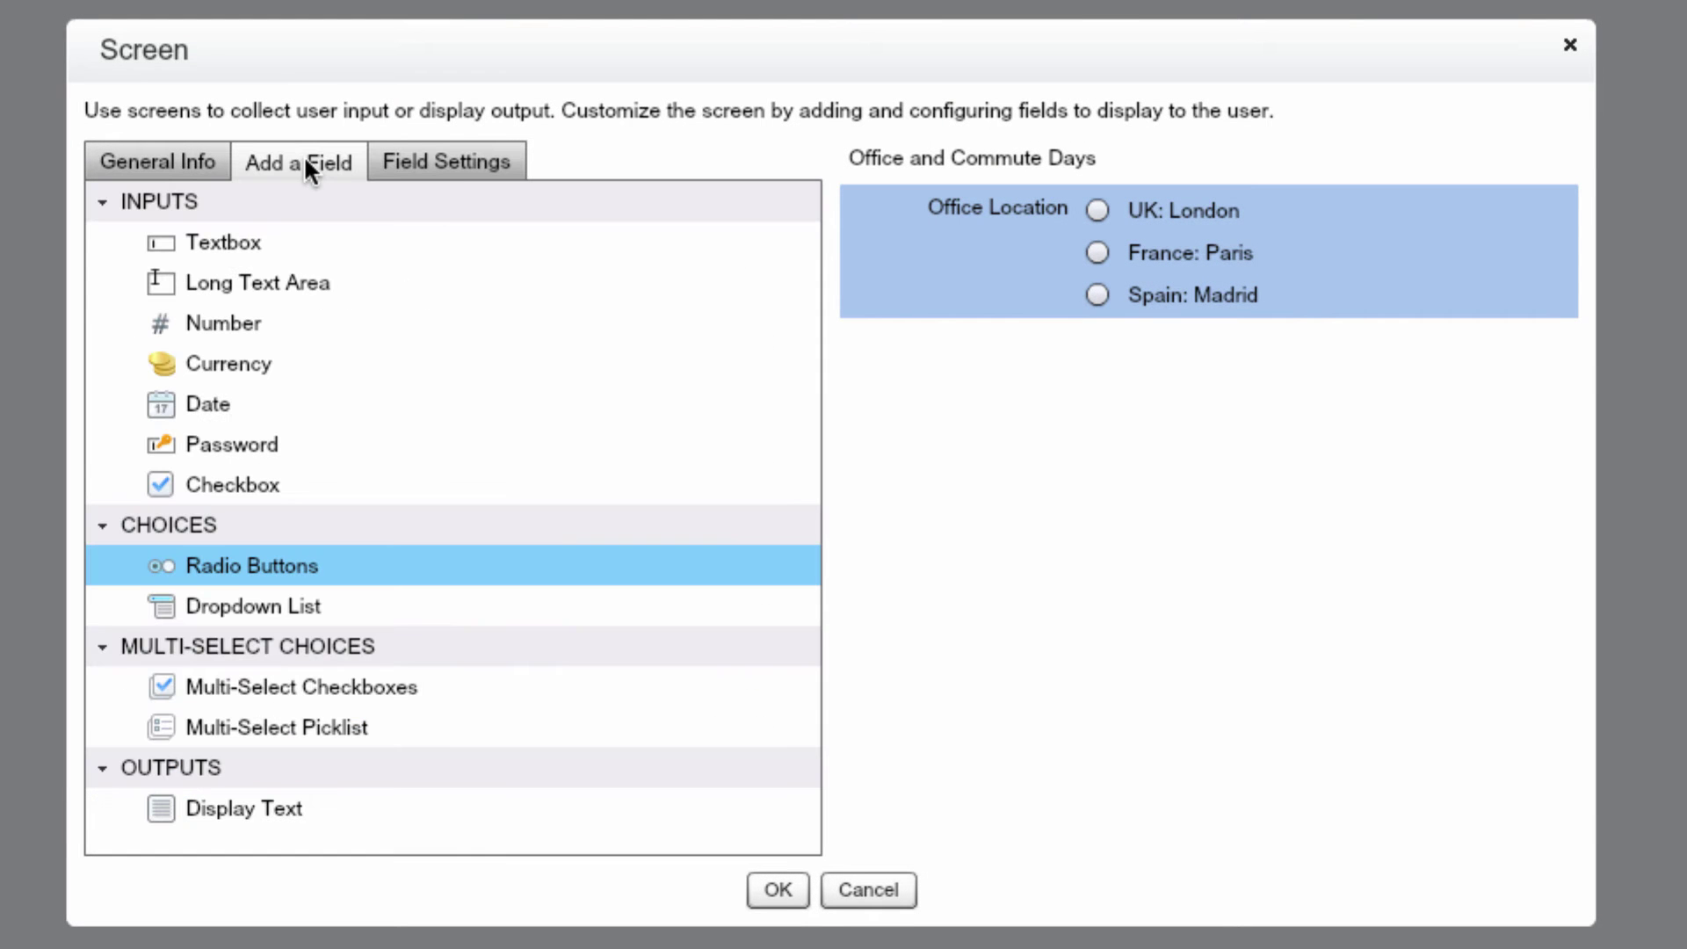
left_click(259, 244)
left_click_drag(258, 244, 1041, 400)
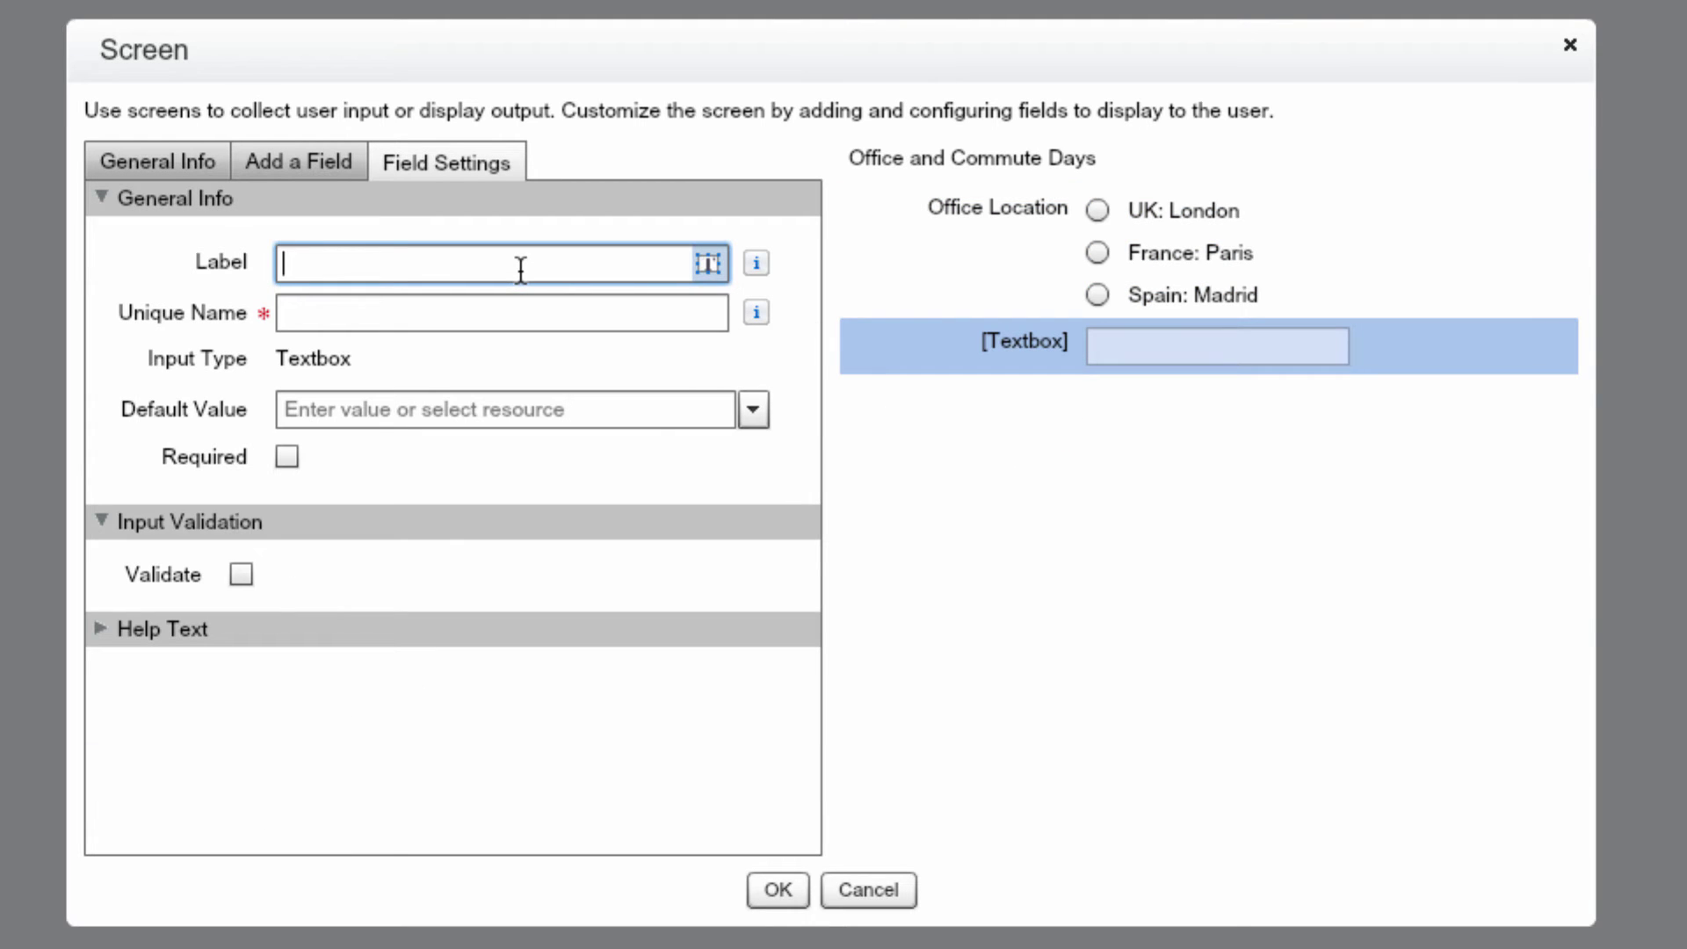
type("How many days do you co")
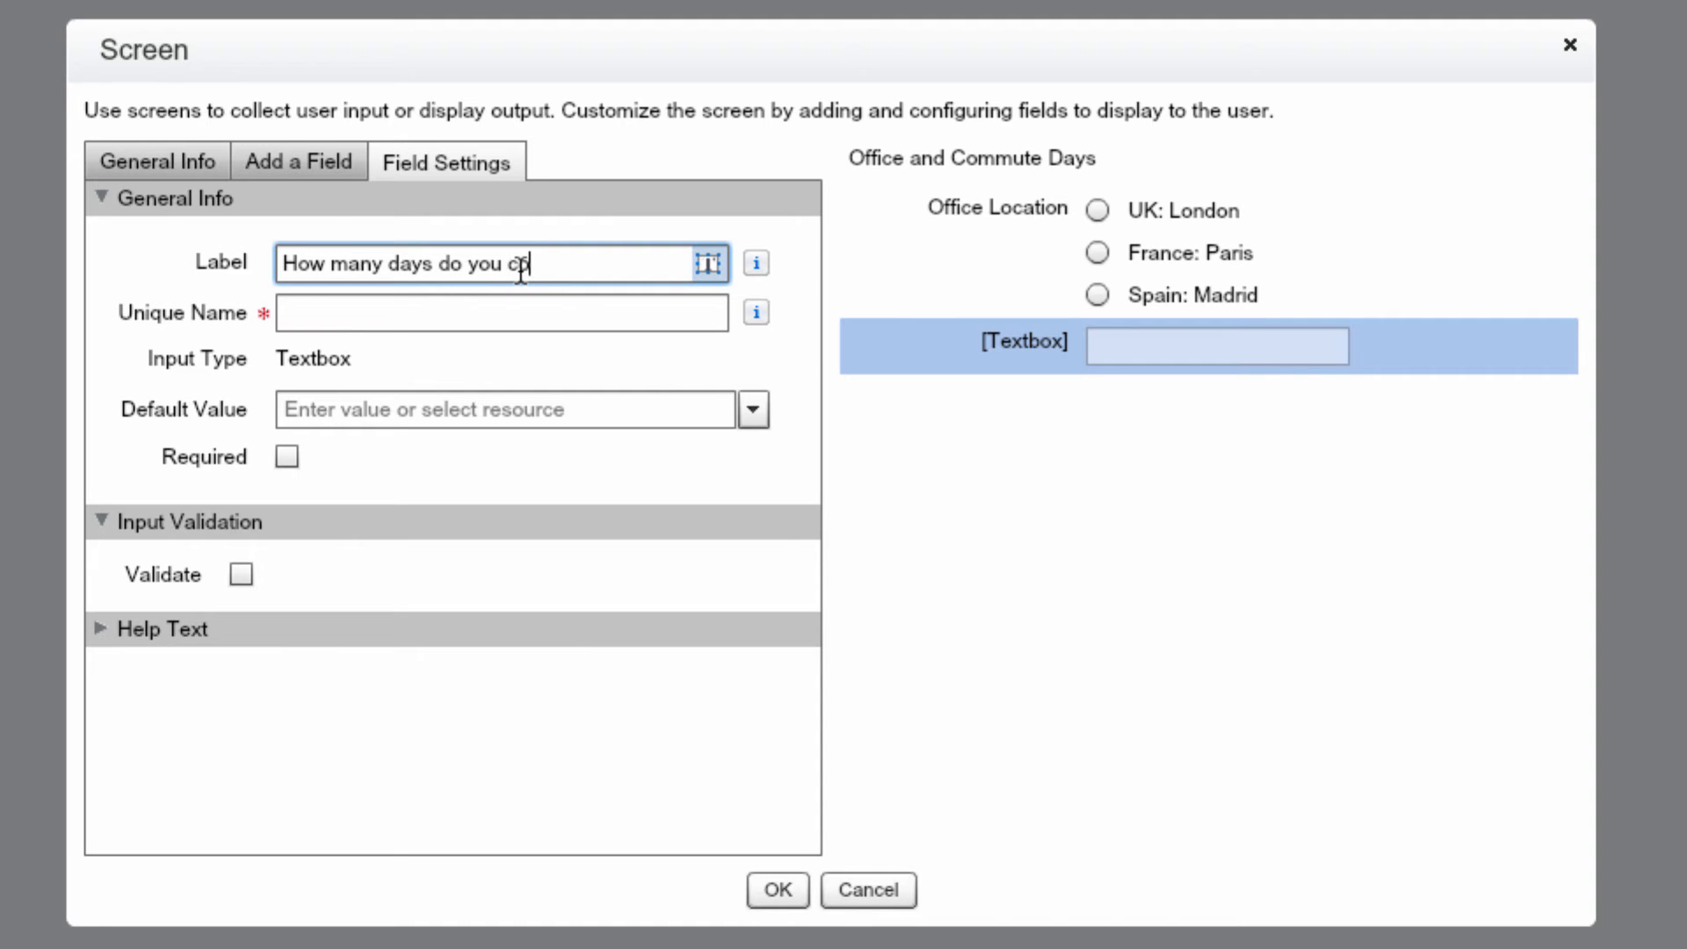
type("mmute to work?")
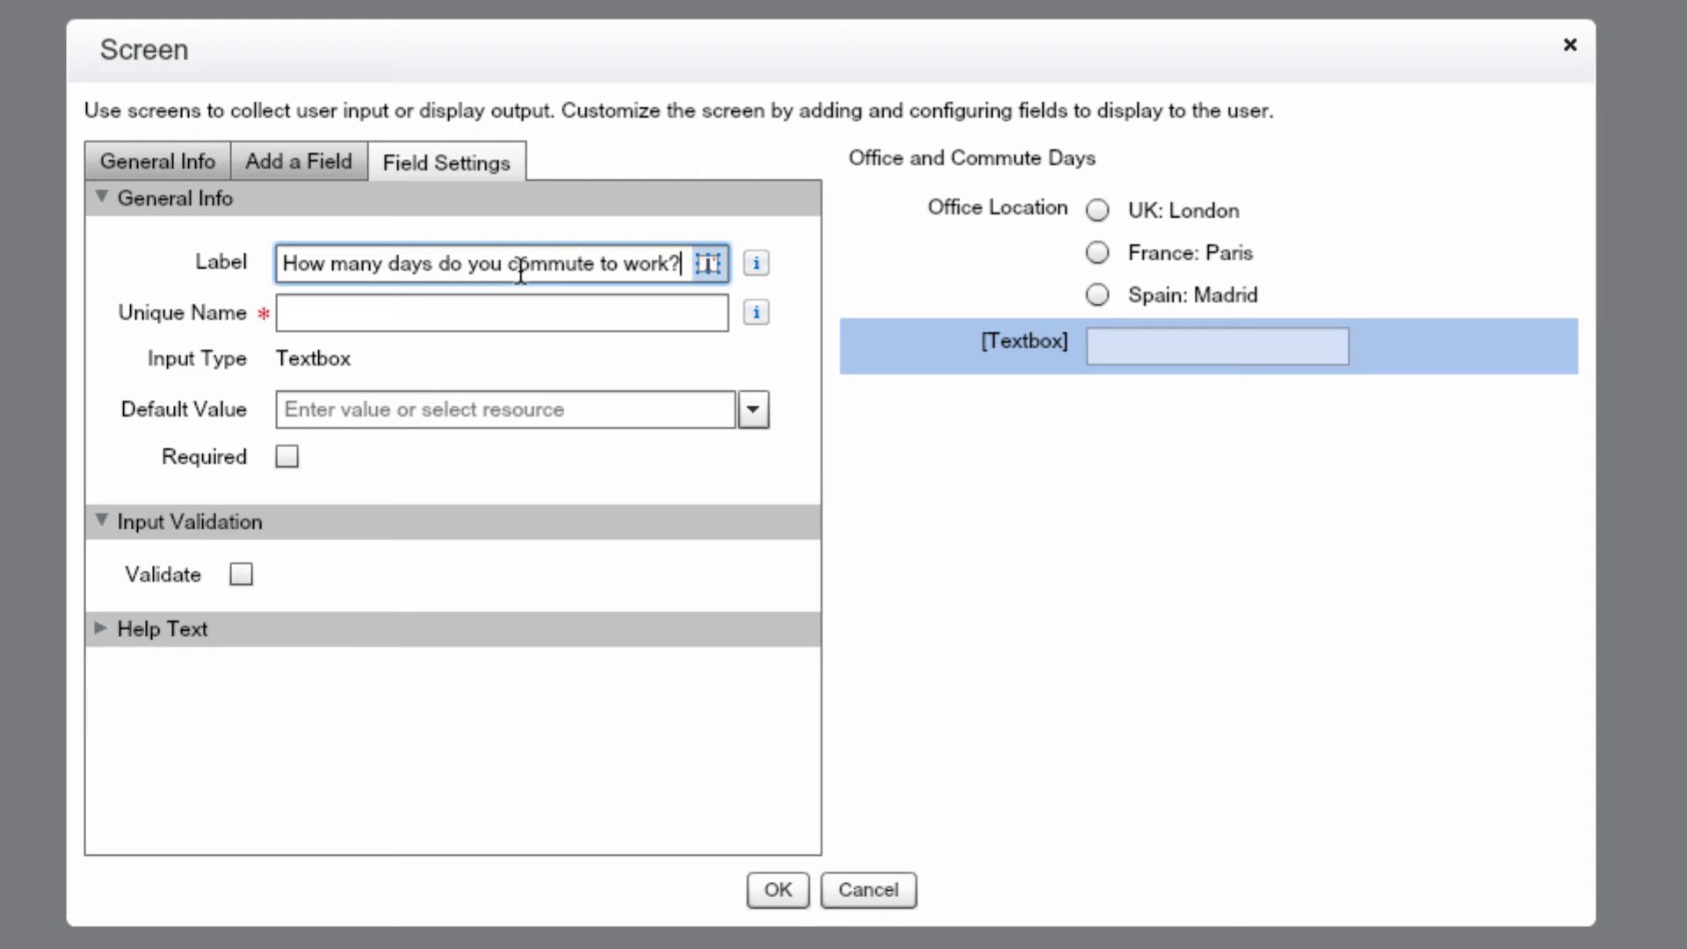
key("Tab")
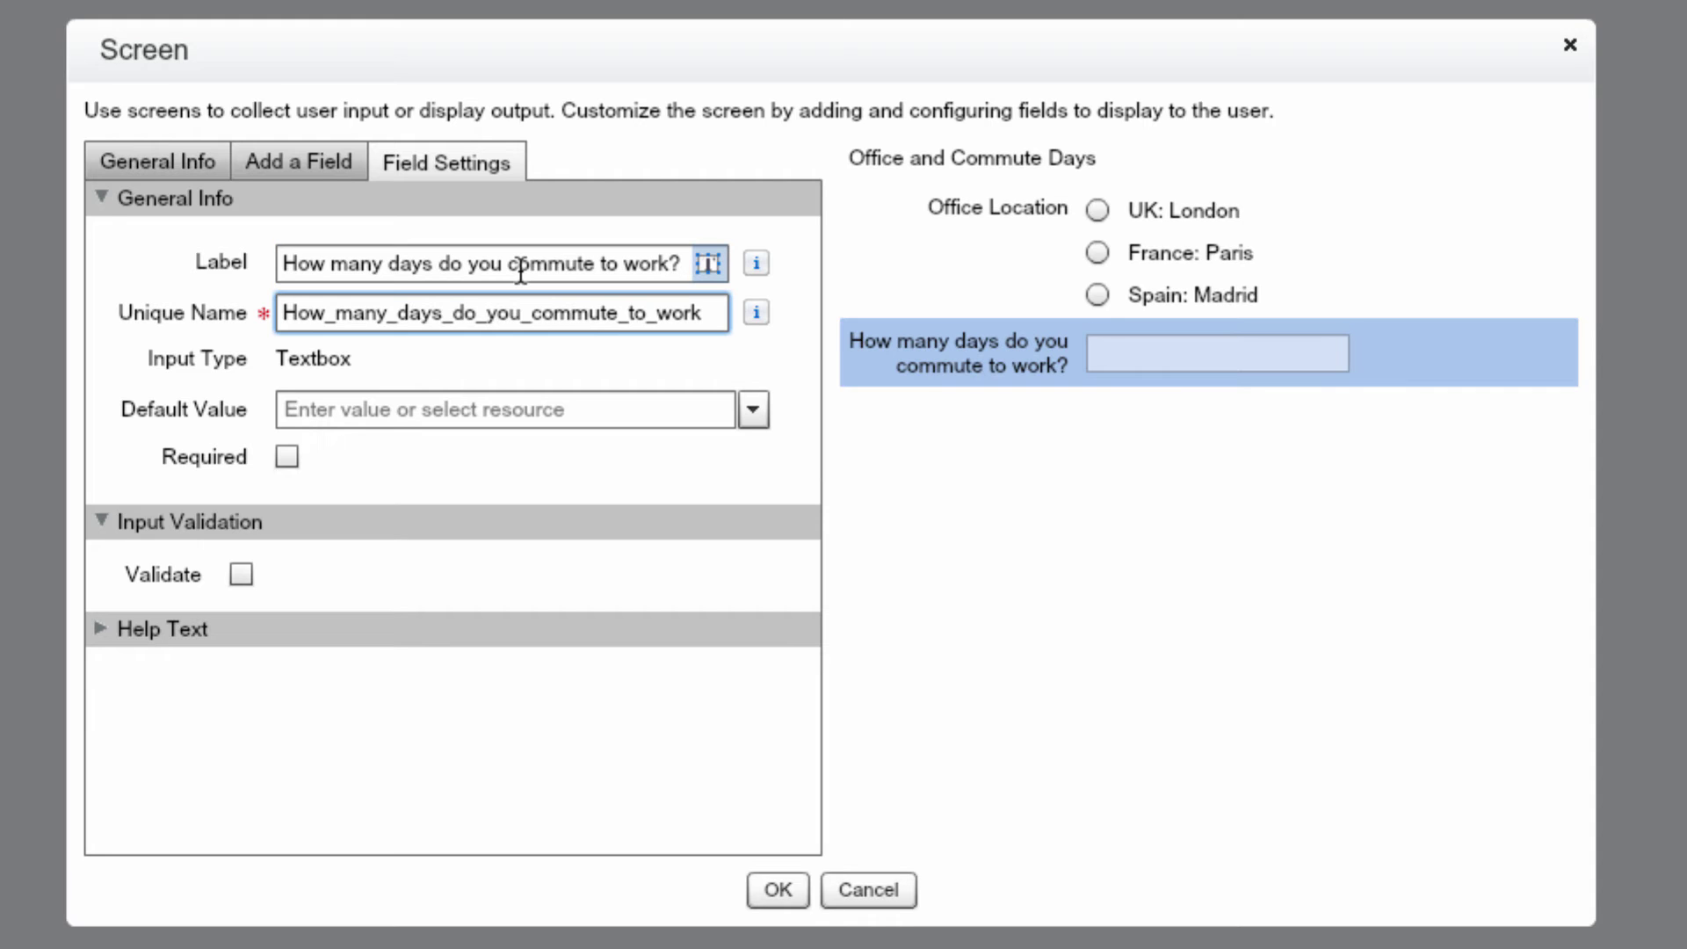
key("ctrl+a")
type("Nu")
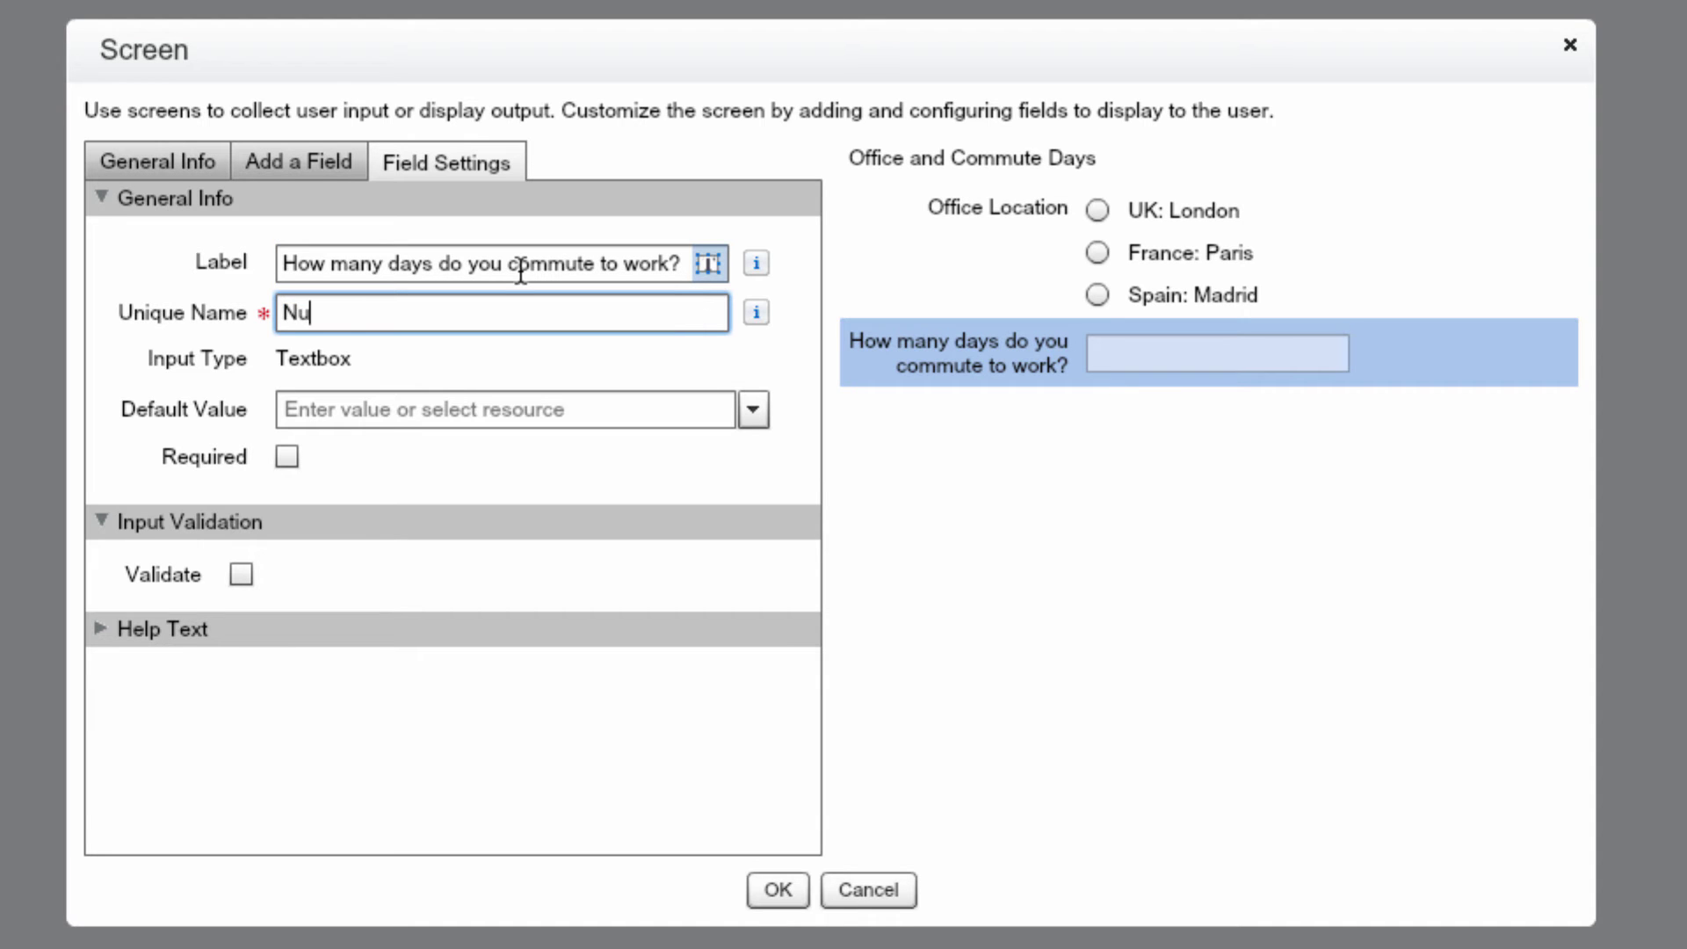
type("mber_of_Days_EMEA")
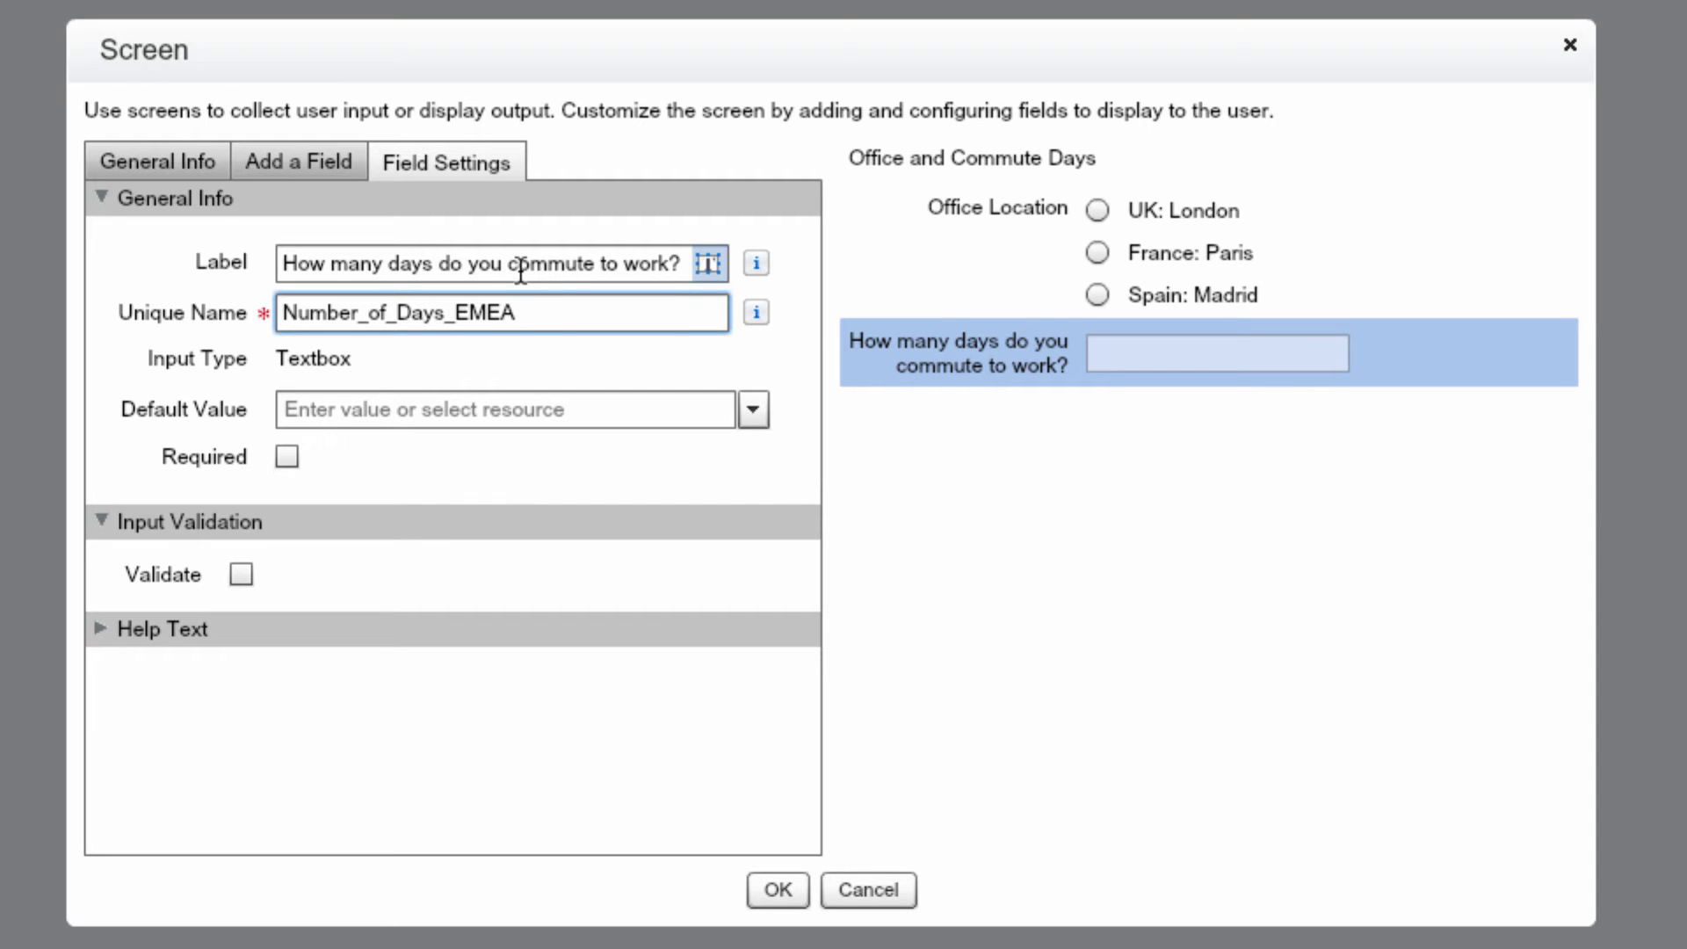
key("Tab")
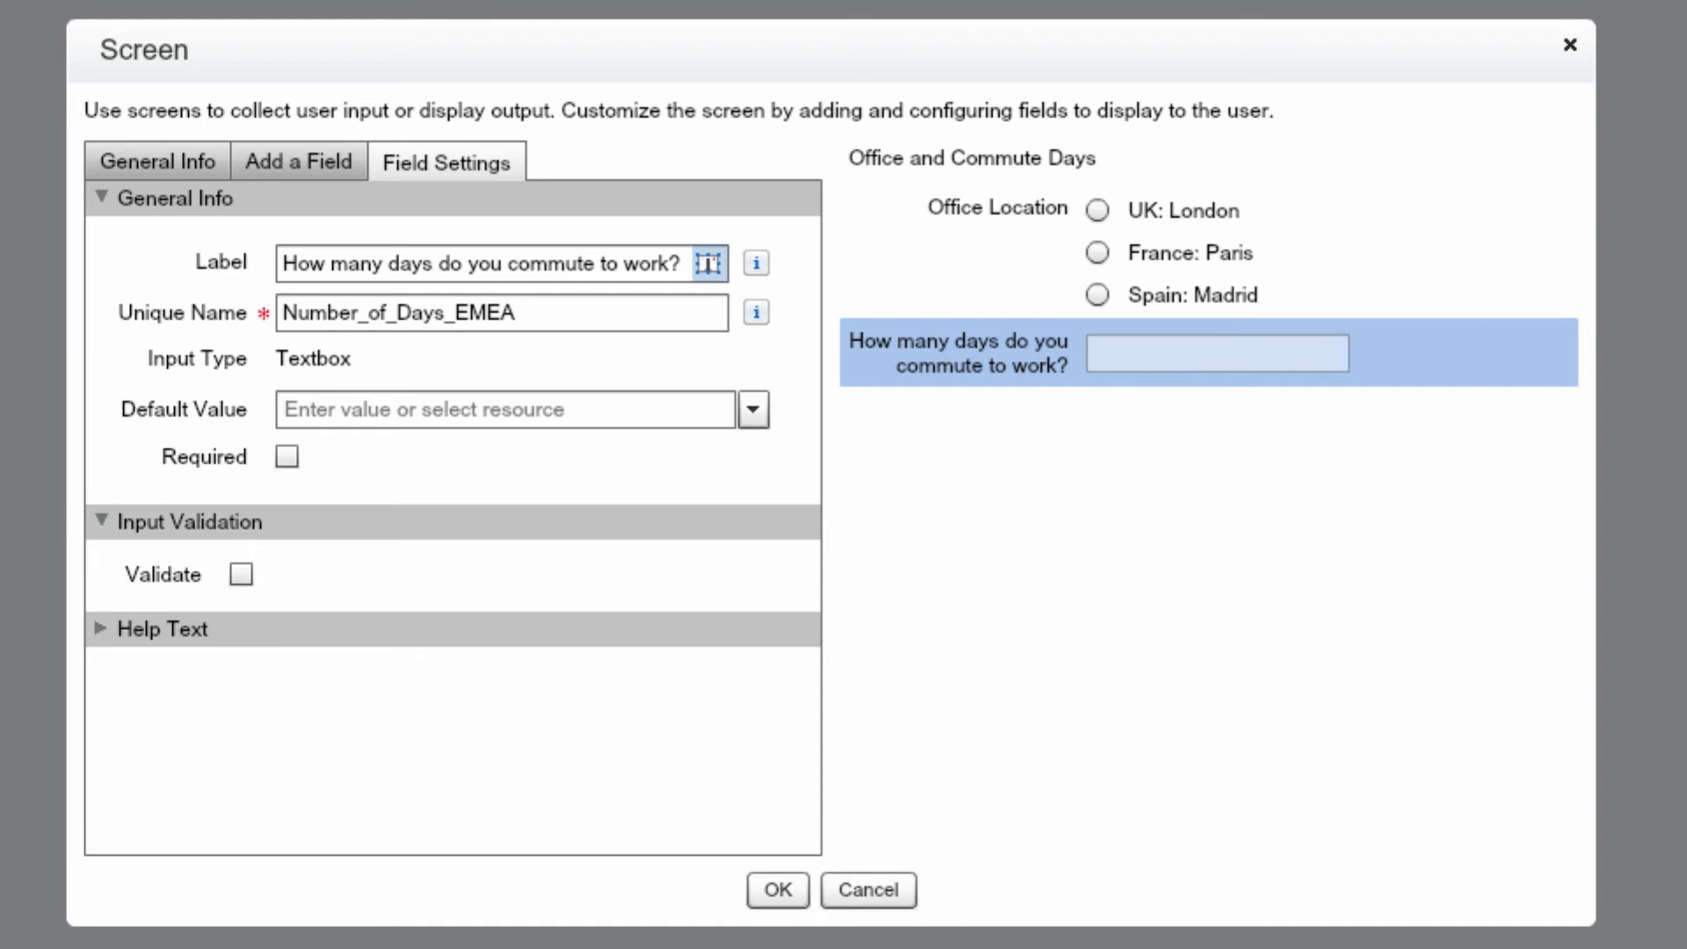
Accept the EMEA Office and Commute Days screen and route the decision to it for the outcome "Region: EMEA".
left_click(775, 886)
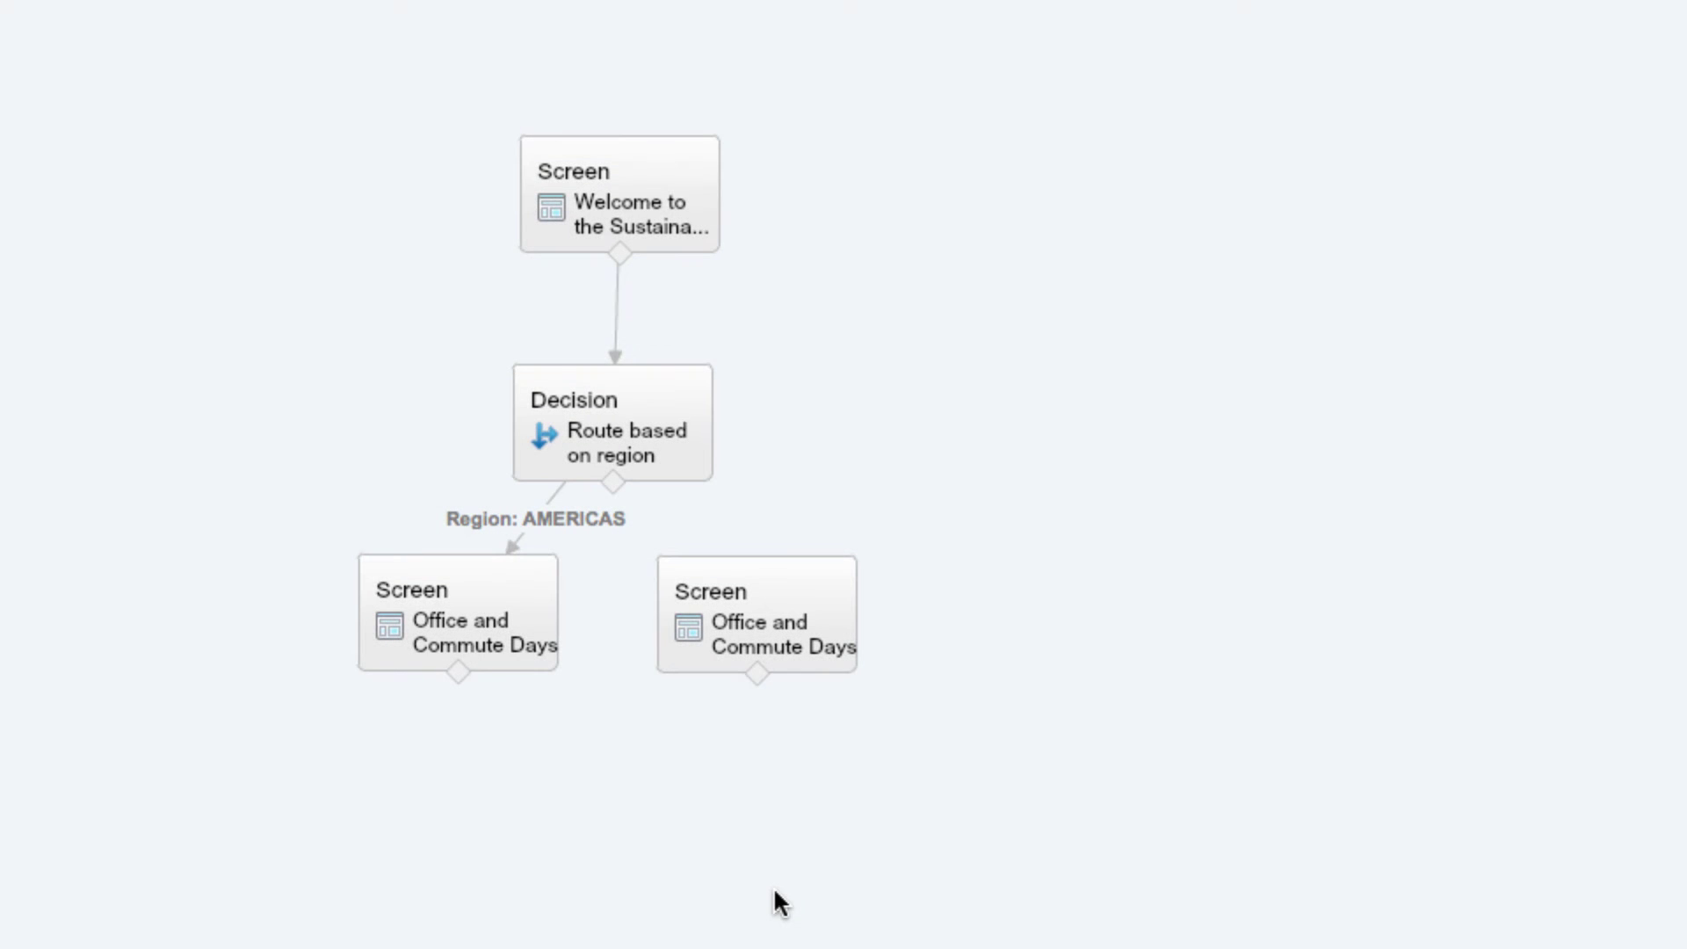
left_click_drag(615, 482, 733, 599)
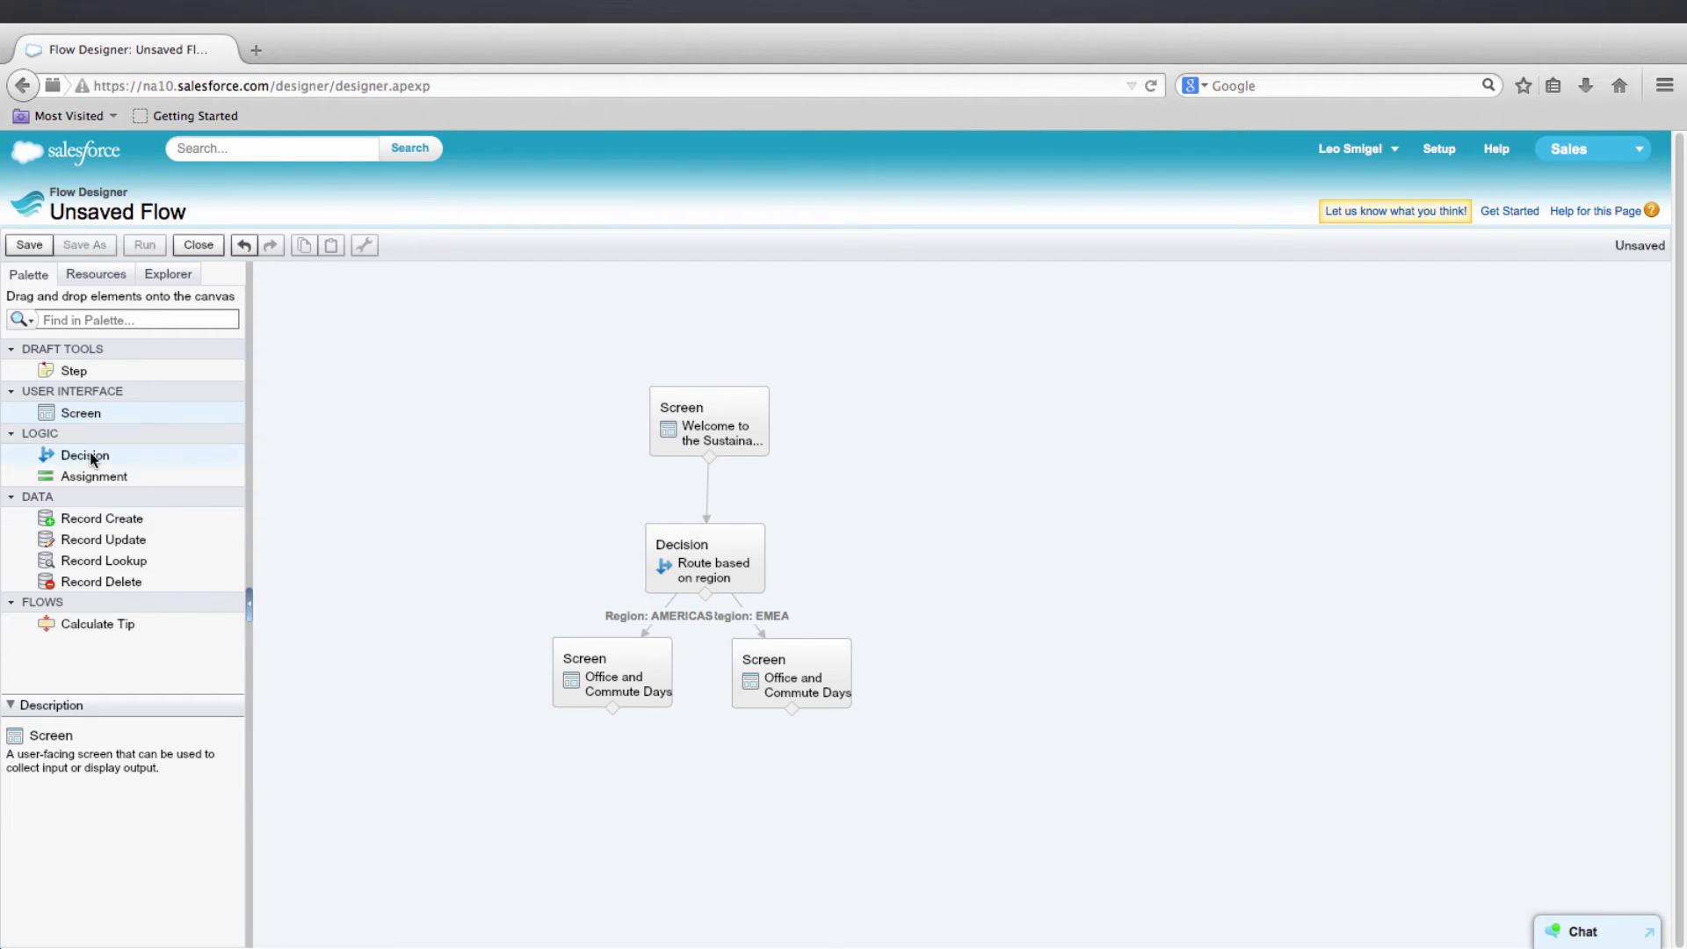
Add a screen below the two office screens named "Detailed Commute Information" with the unique name Get_Detailed_Commute_Information.
left_click_drag(72, 415, 698, 774)
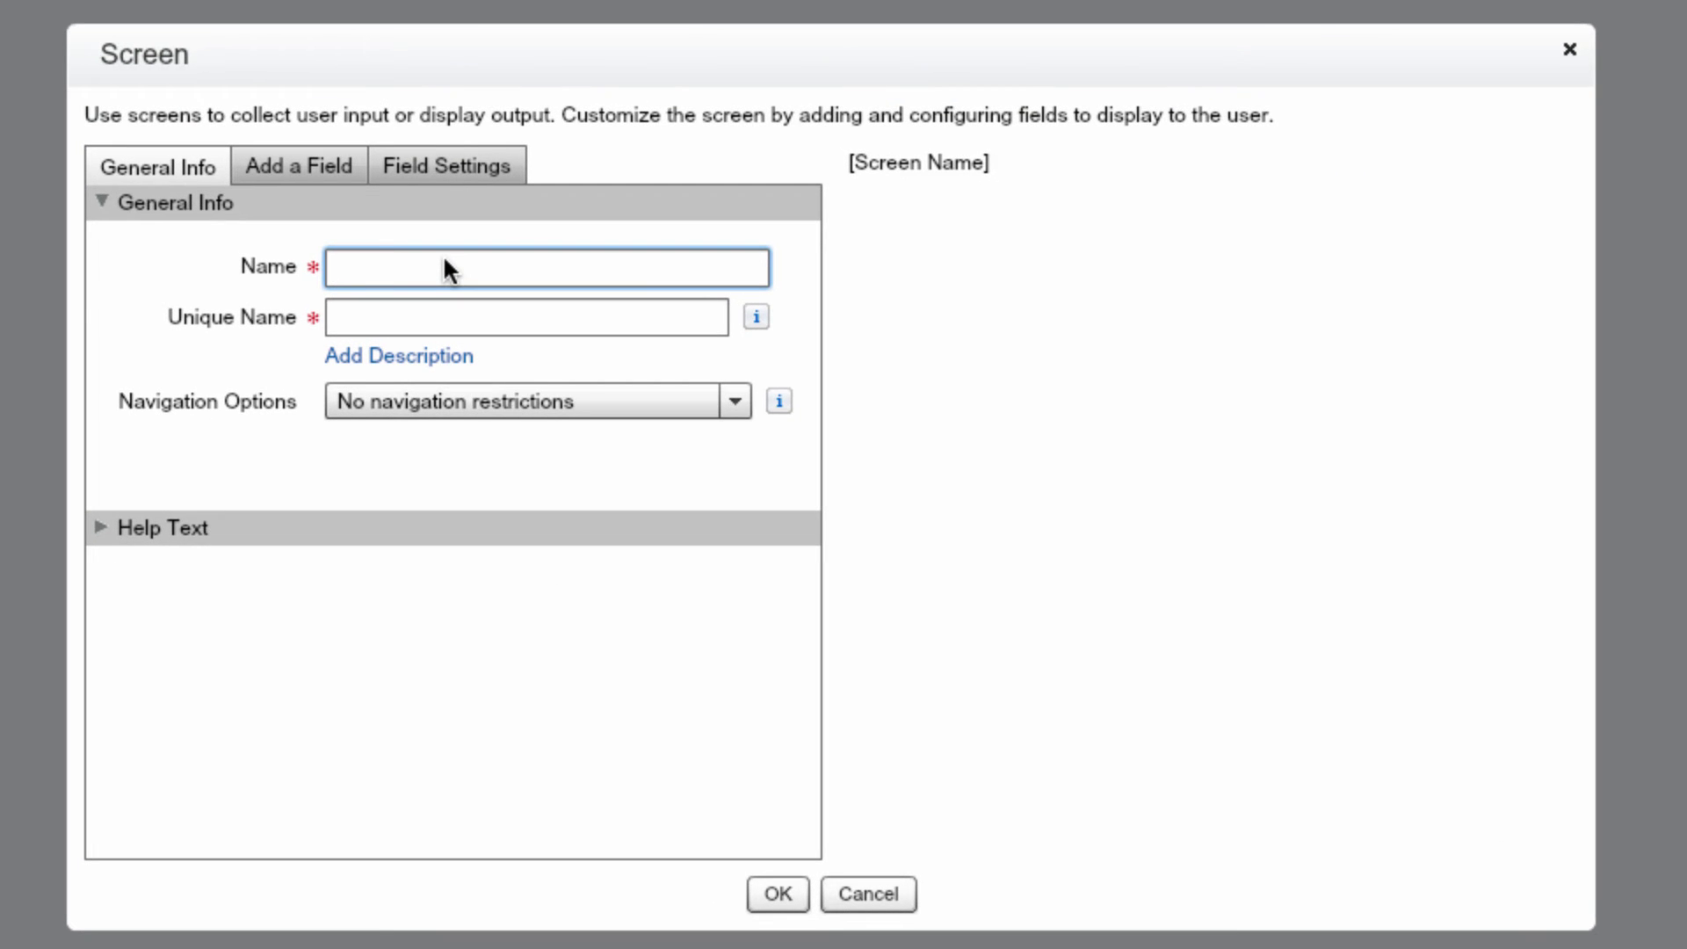
type("Detailed Co")
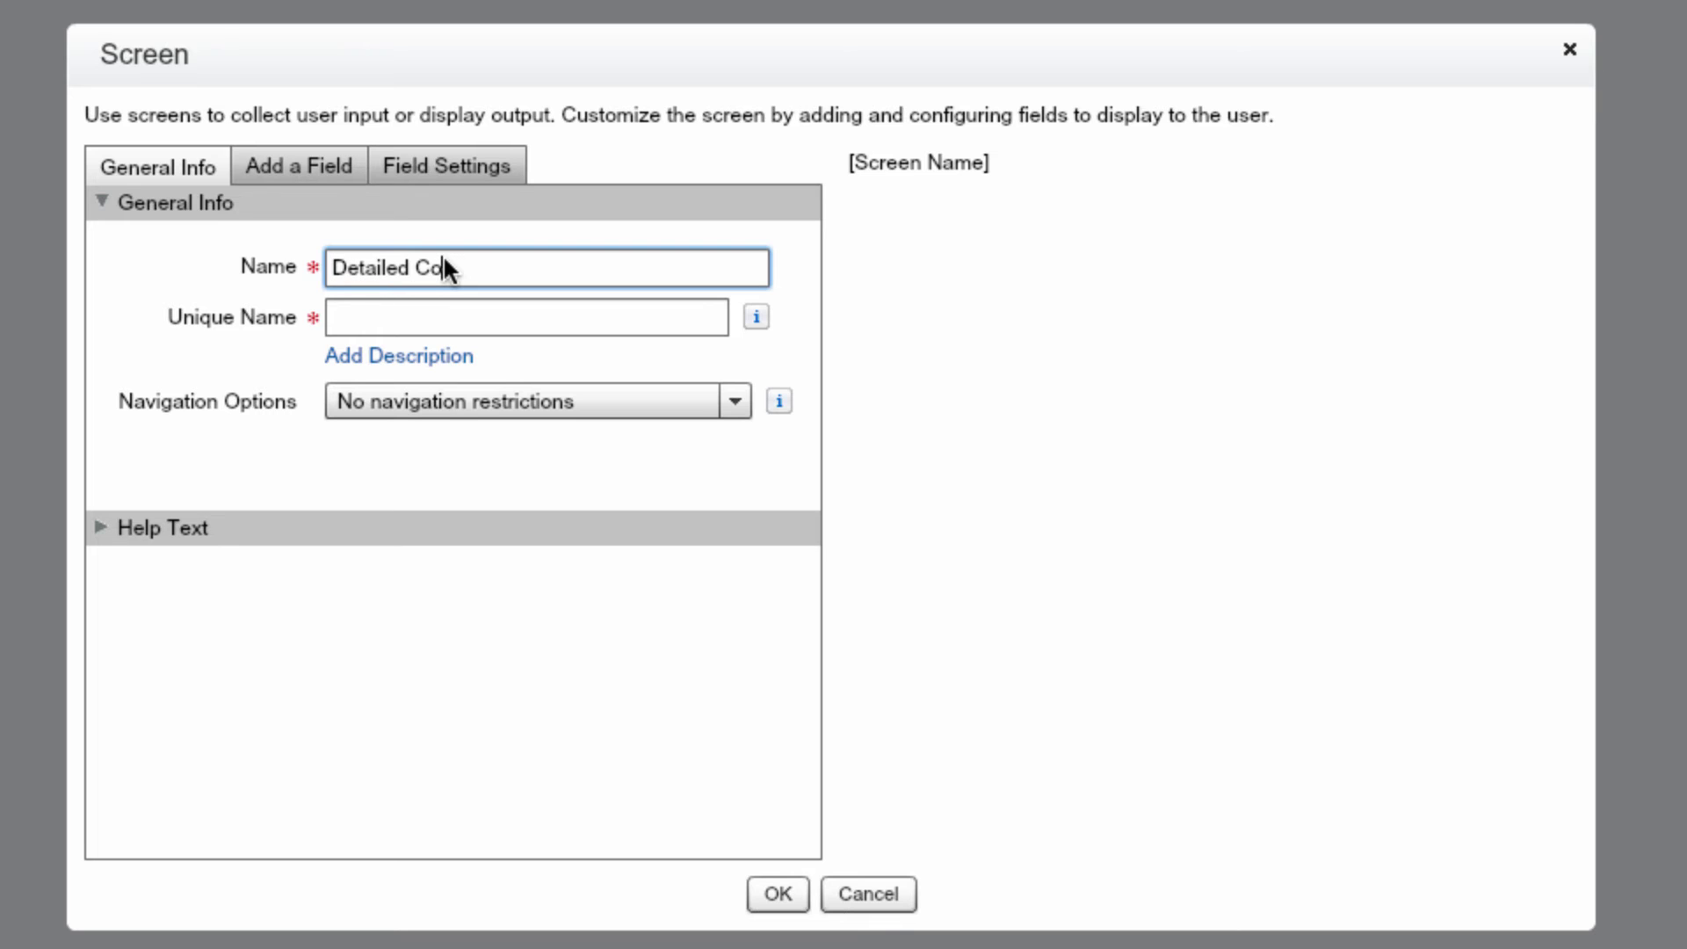
type("mmute Information")
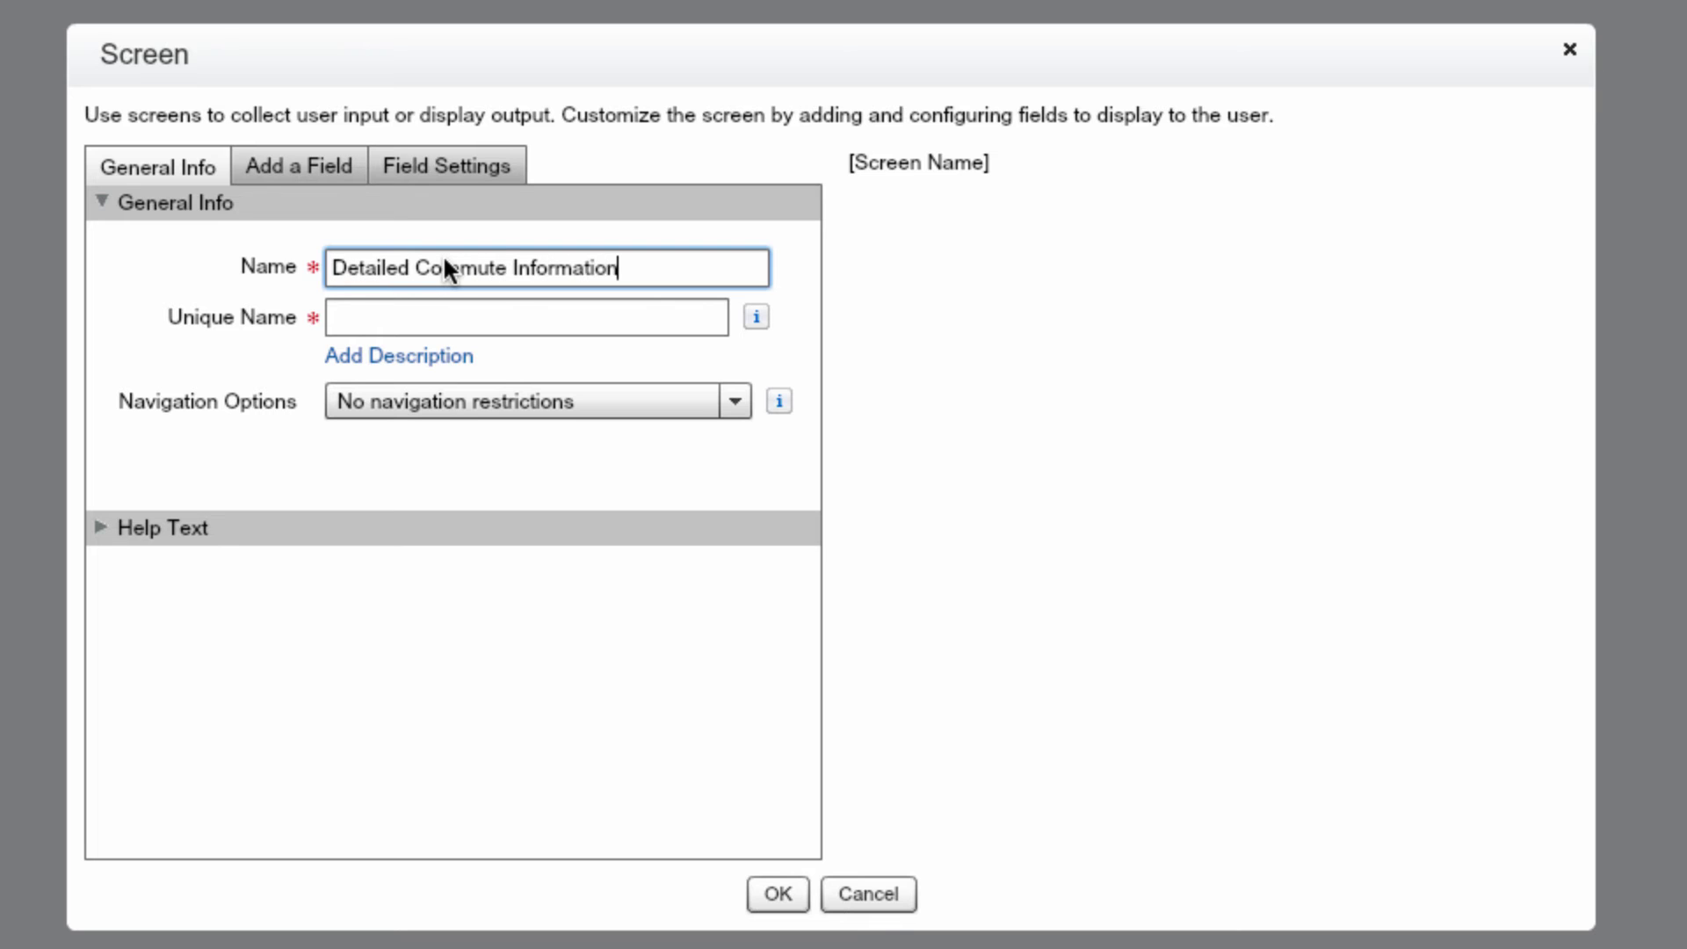
key("Tab")
key("Home")
type("Get_")
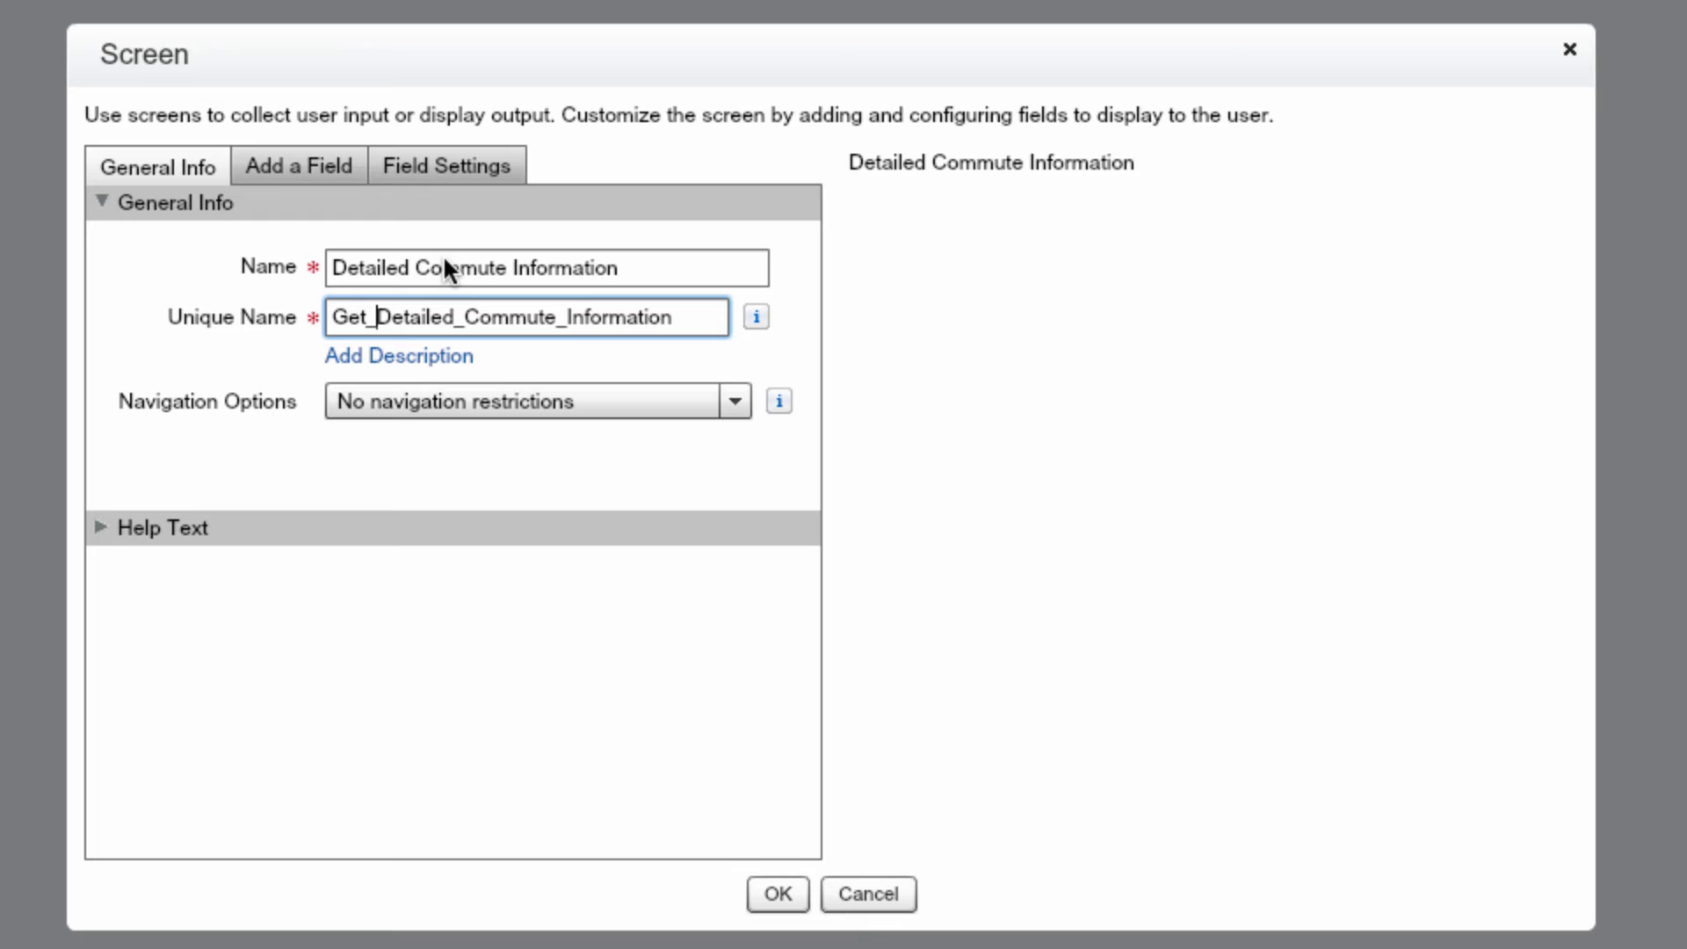
Add three textbox fields to the Detailed Commute Information screen.
left_click(317, 169)
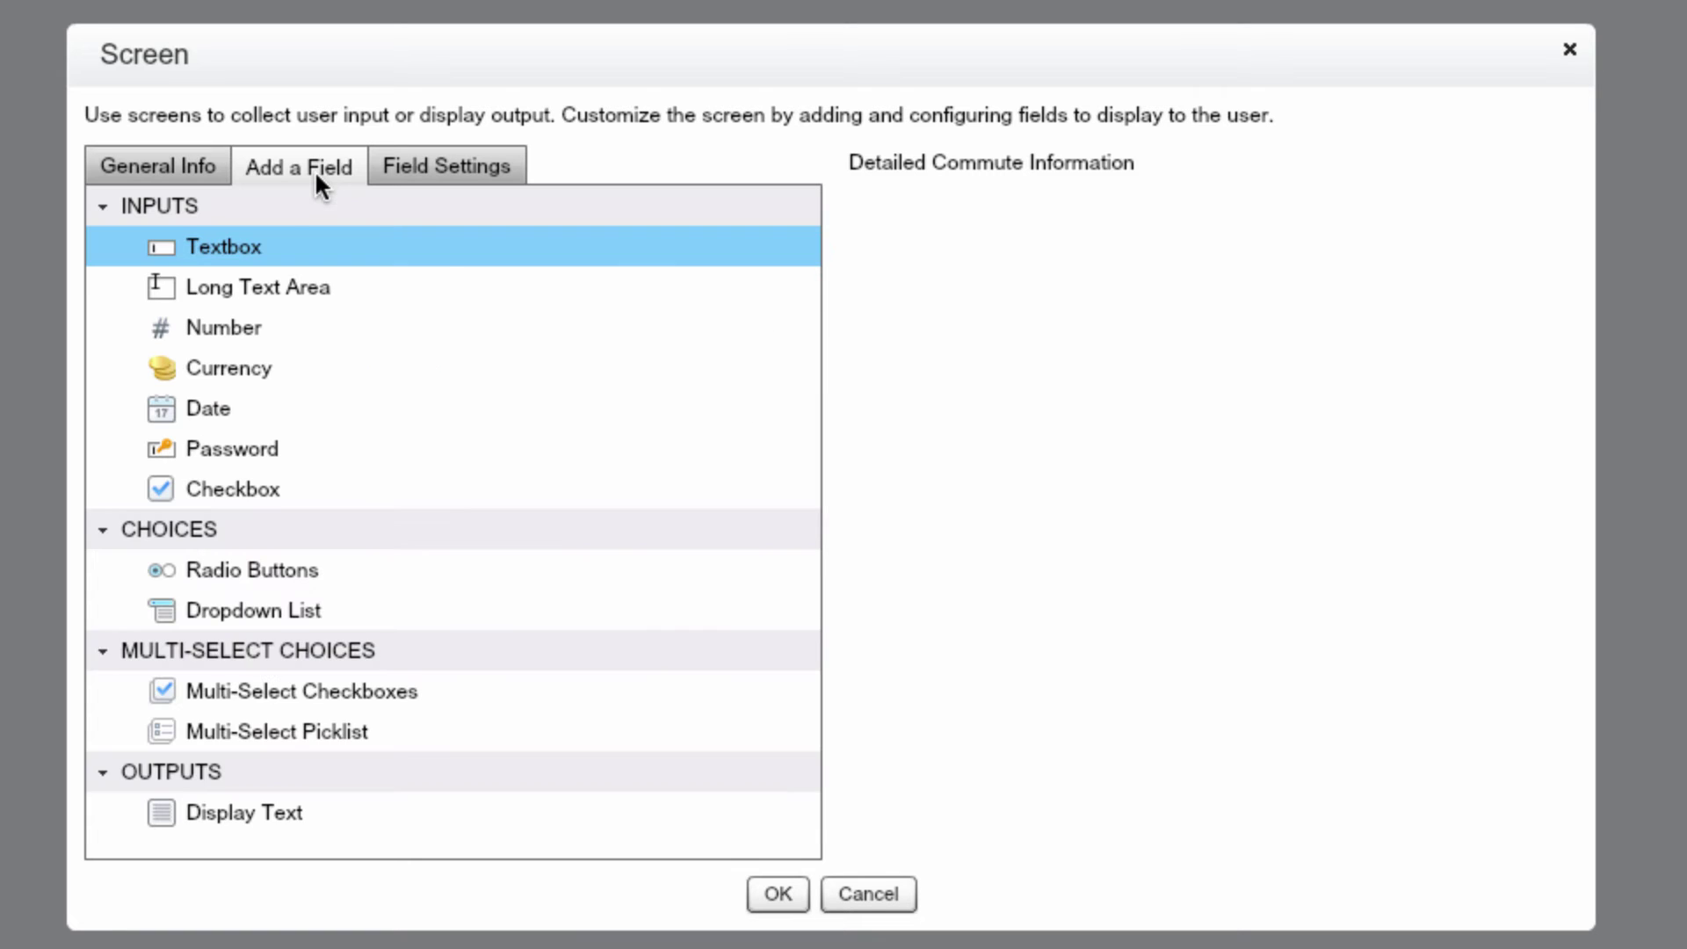
left_click(245, 236)
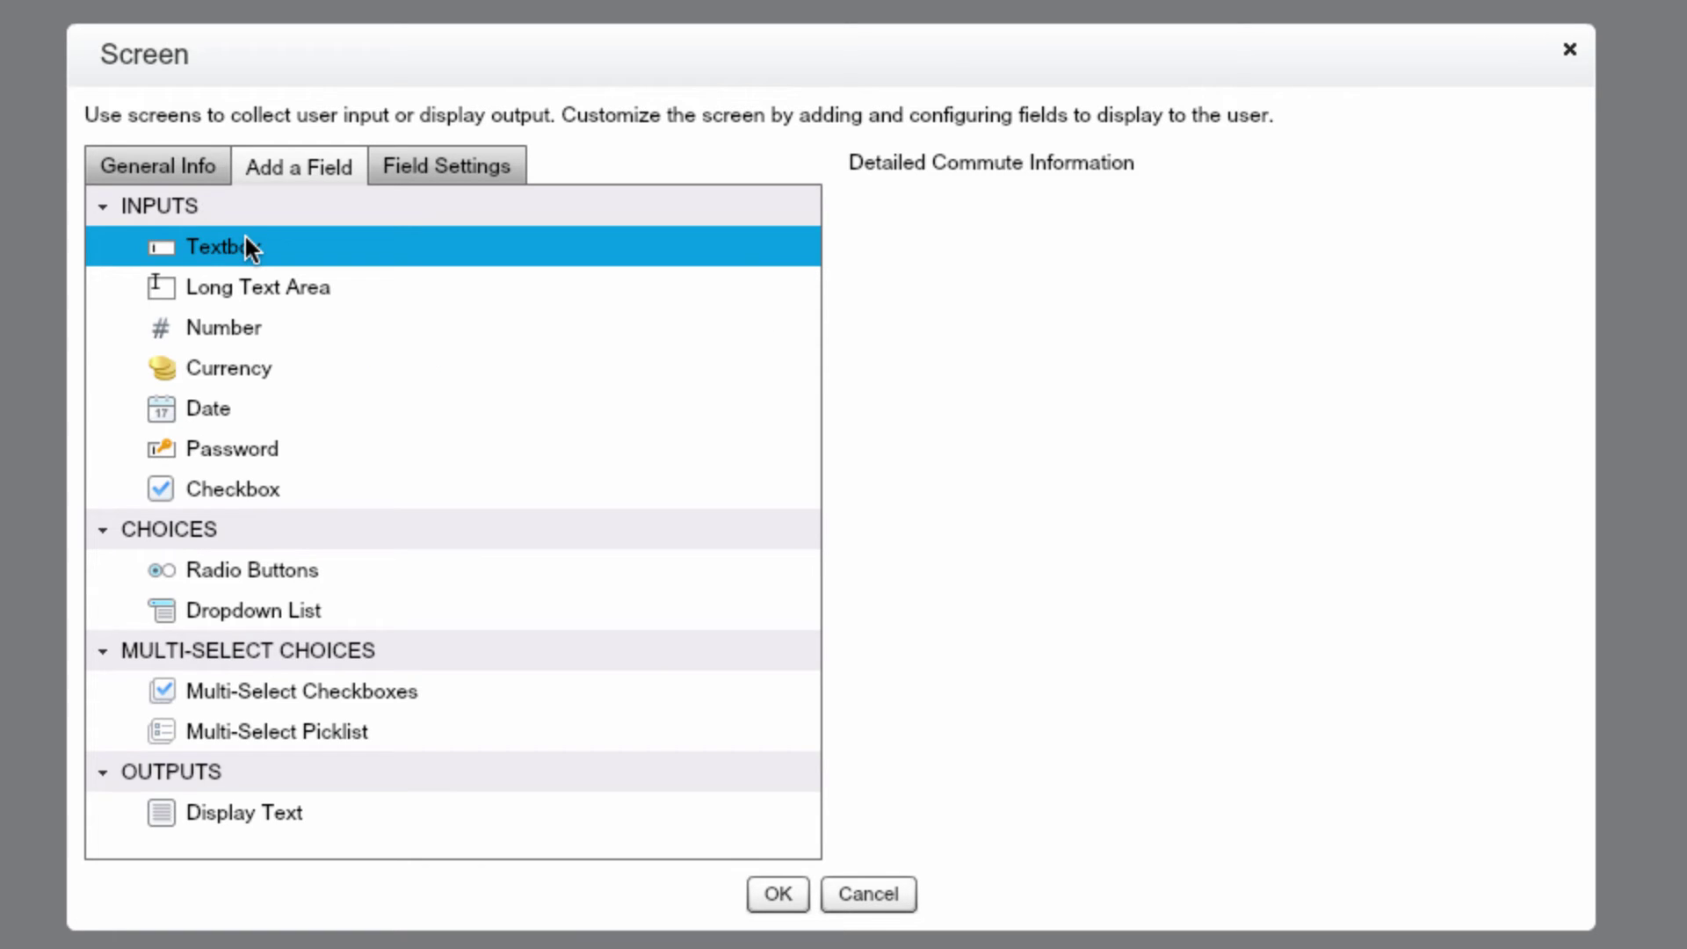
double_click(245, 237)
double_click(244, 238)
double_click(244, 238)
Label the first textbox "How long is your commute, round-trip?" and set its unique name to Distance.
left_click(926, 218)
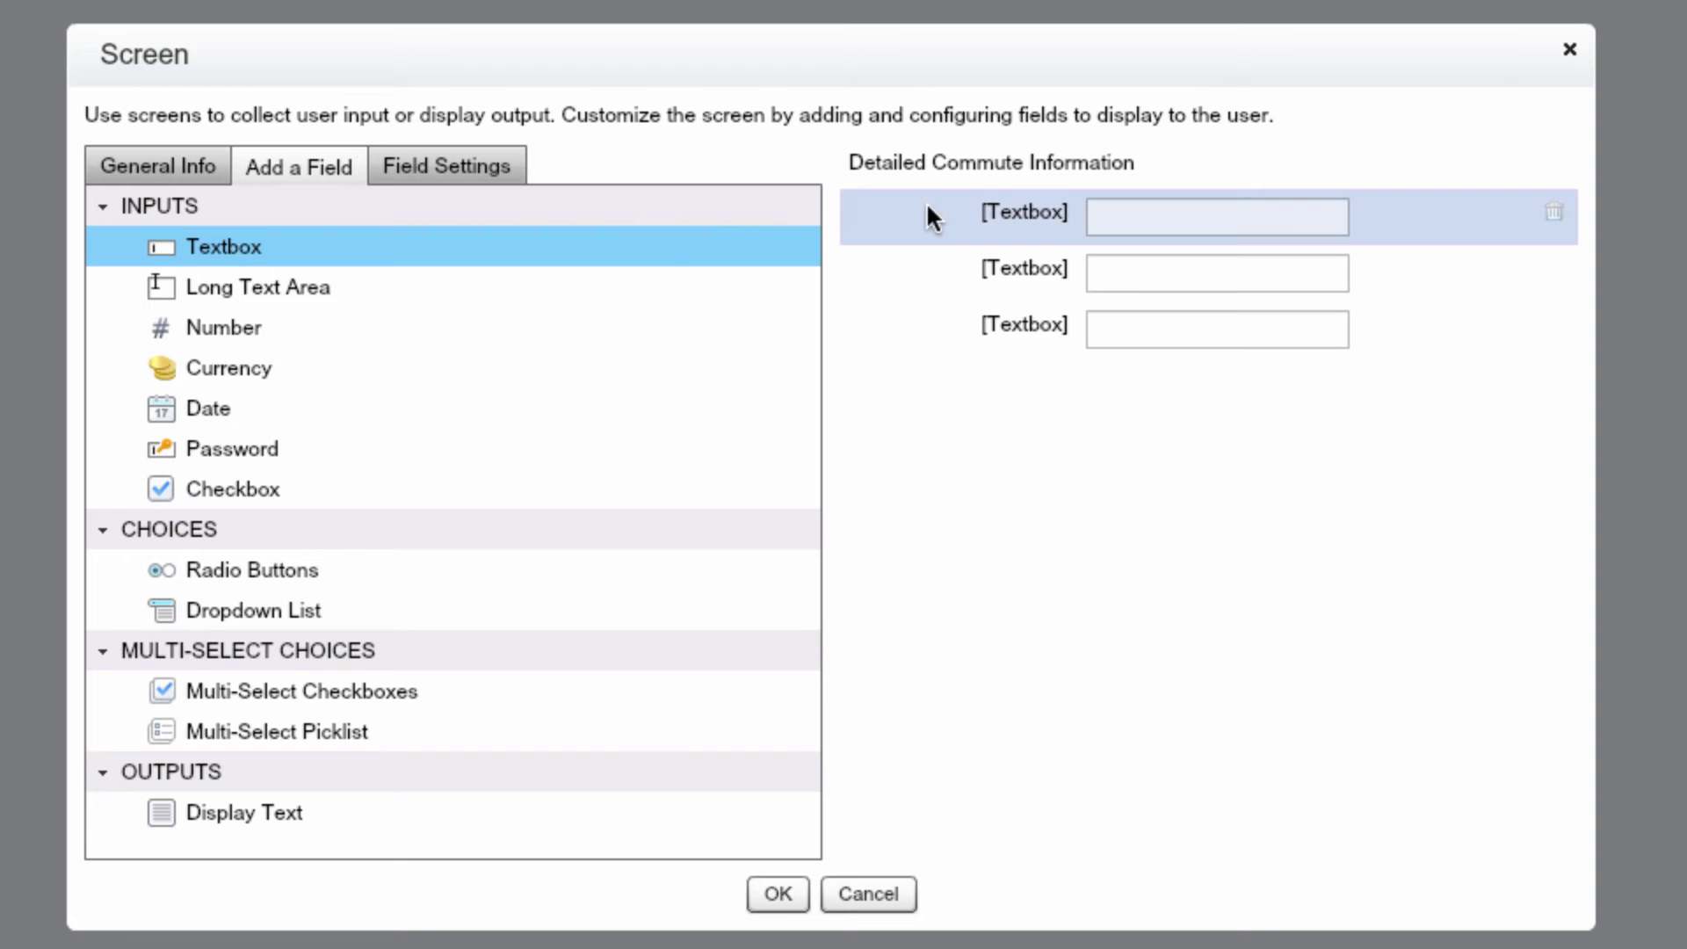
left_click(1048, 215)
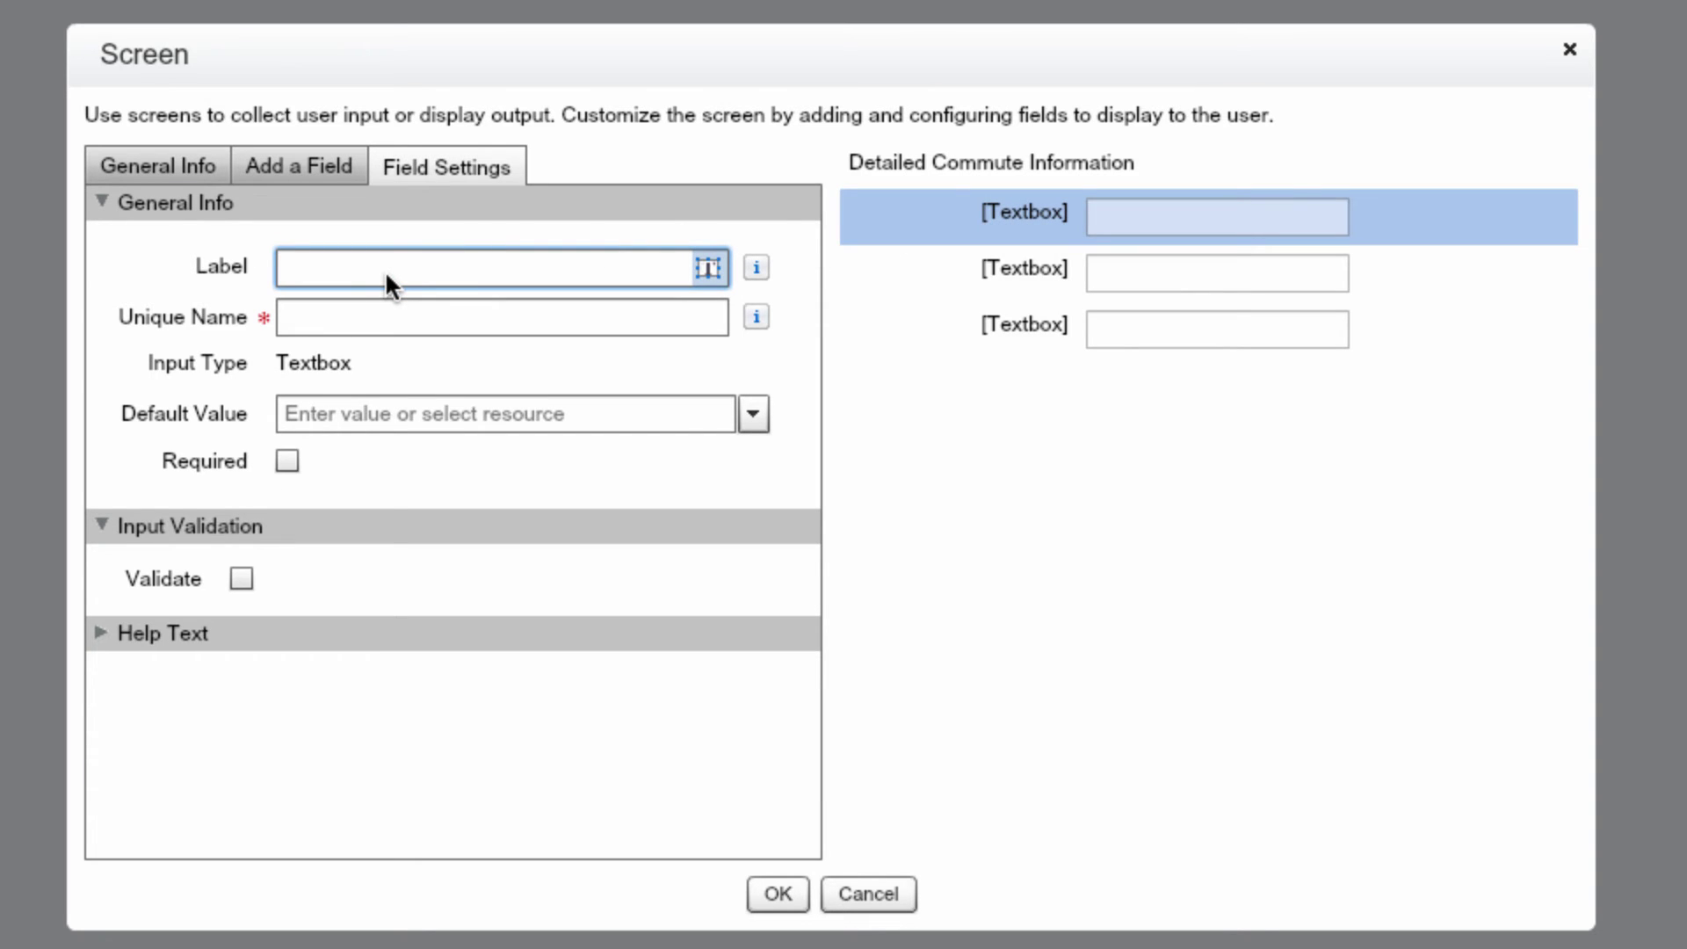
type("How long is your commute.")
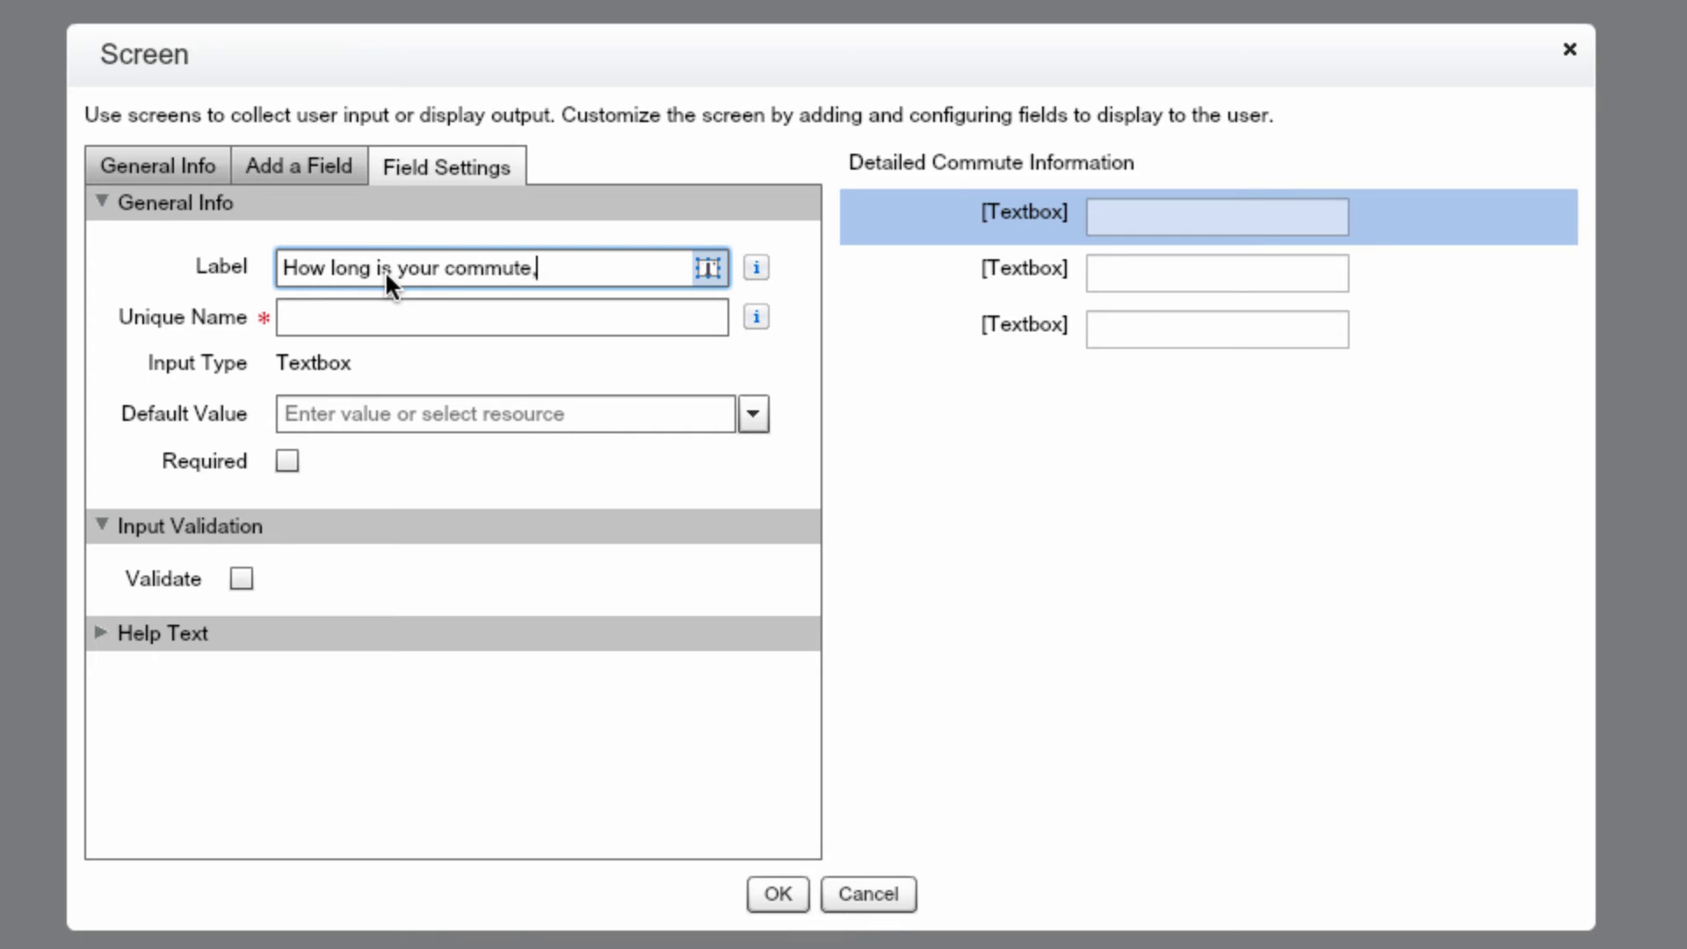
type(" round-trip?")
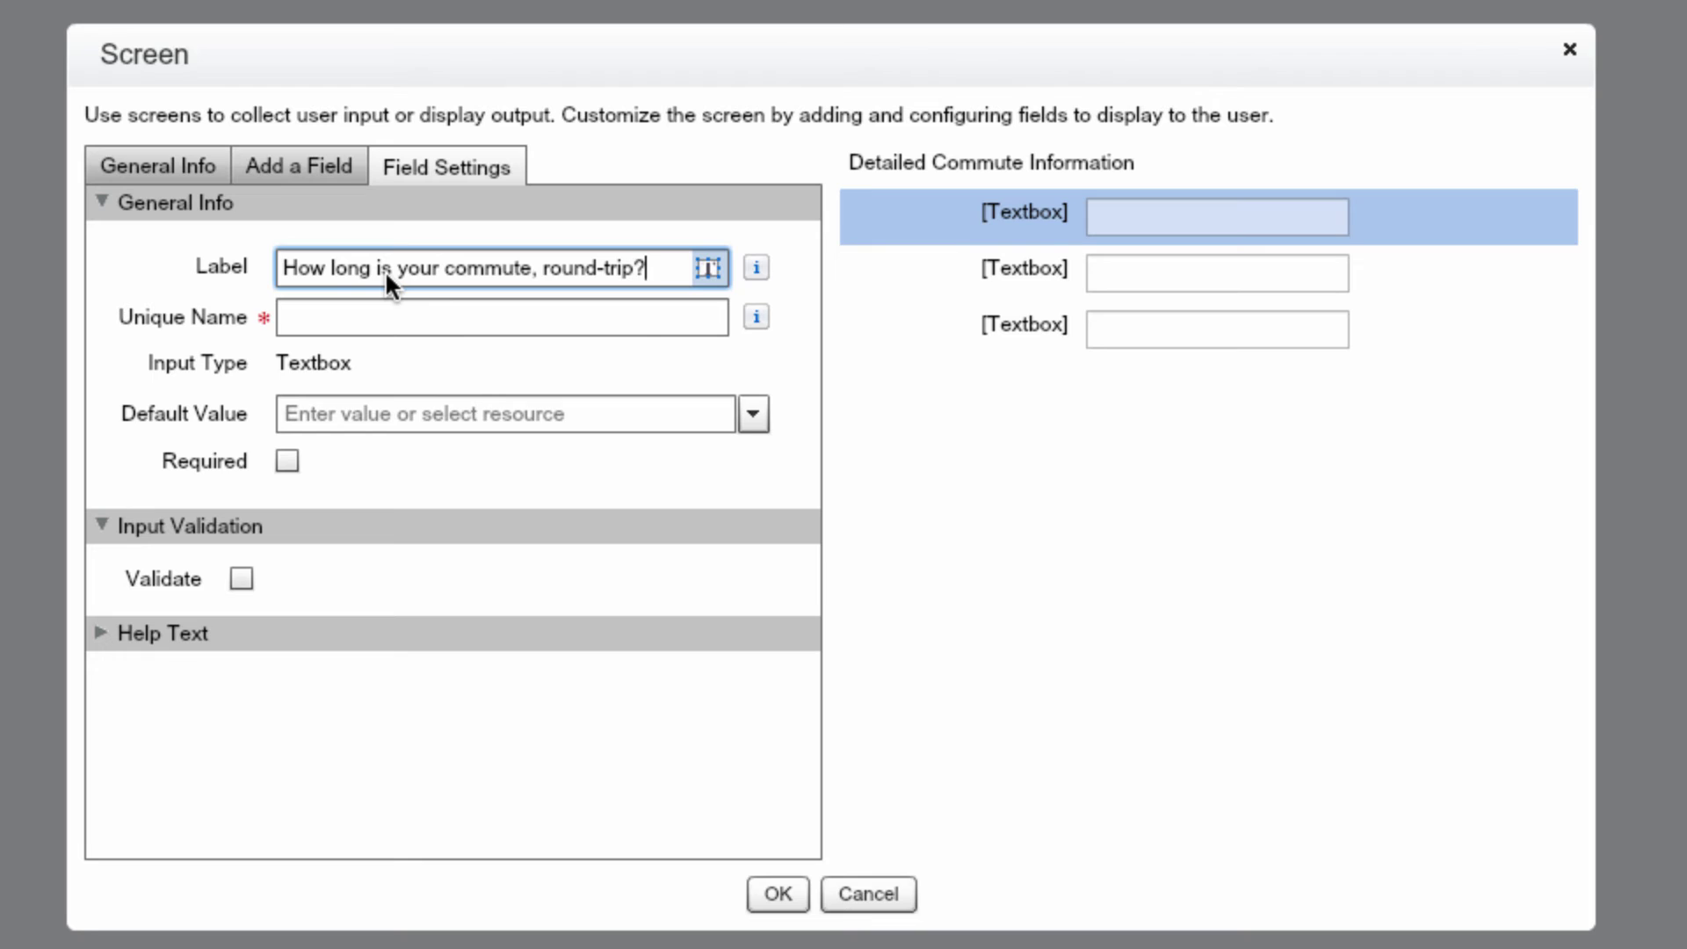
key("Tab")
key("ctrl+a")
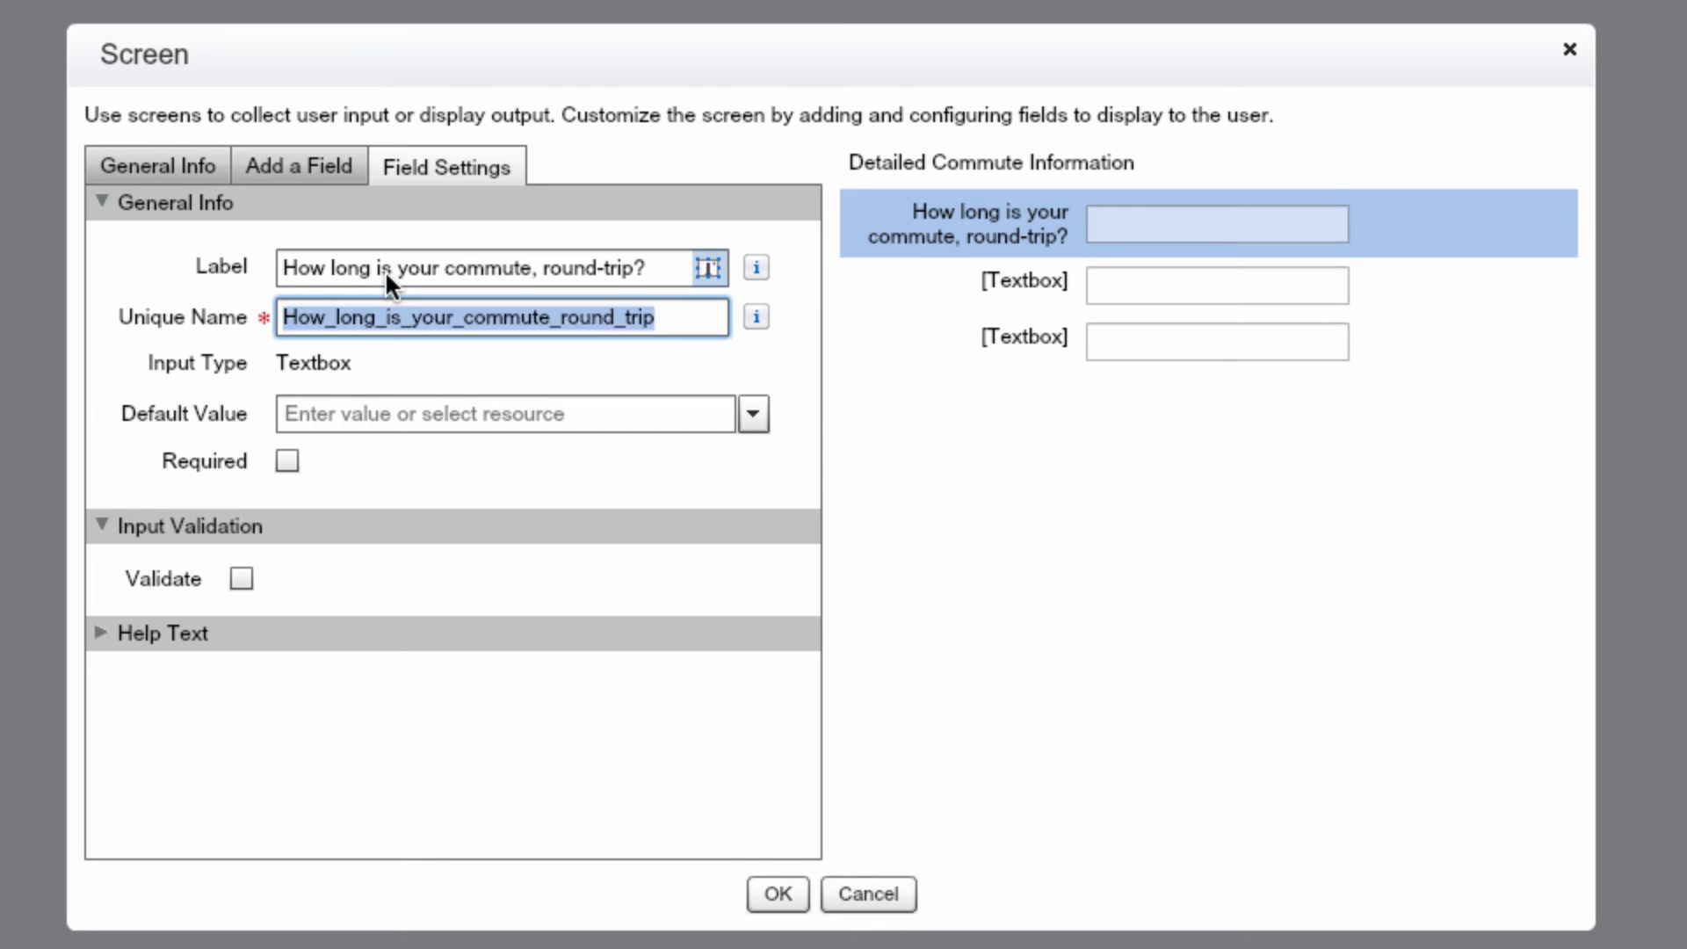
type("Distance")
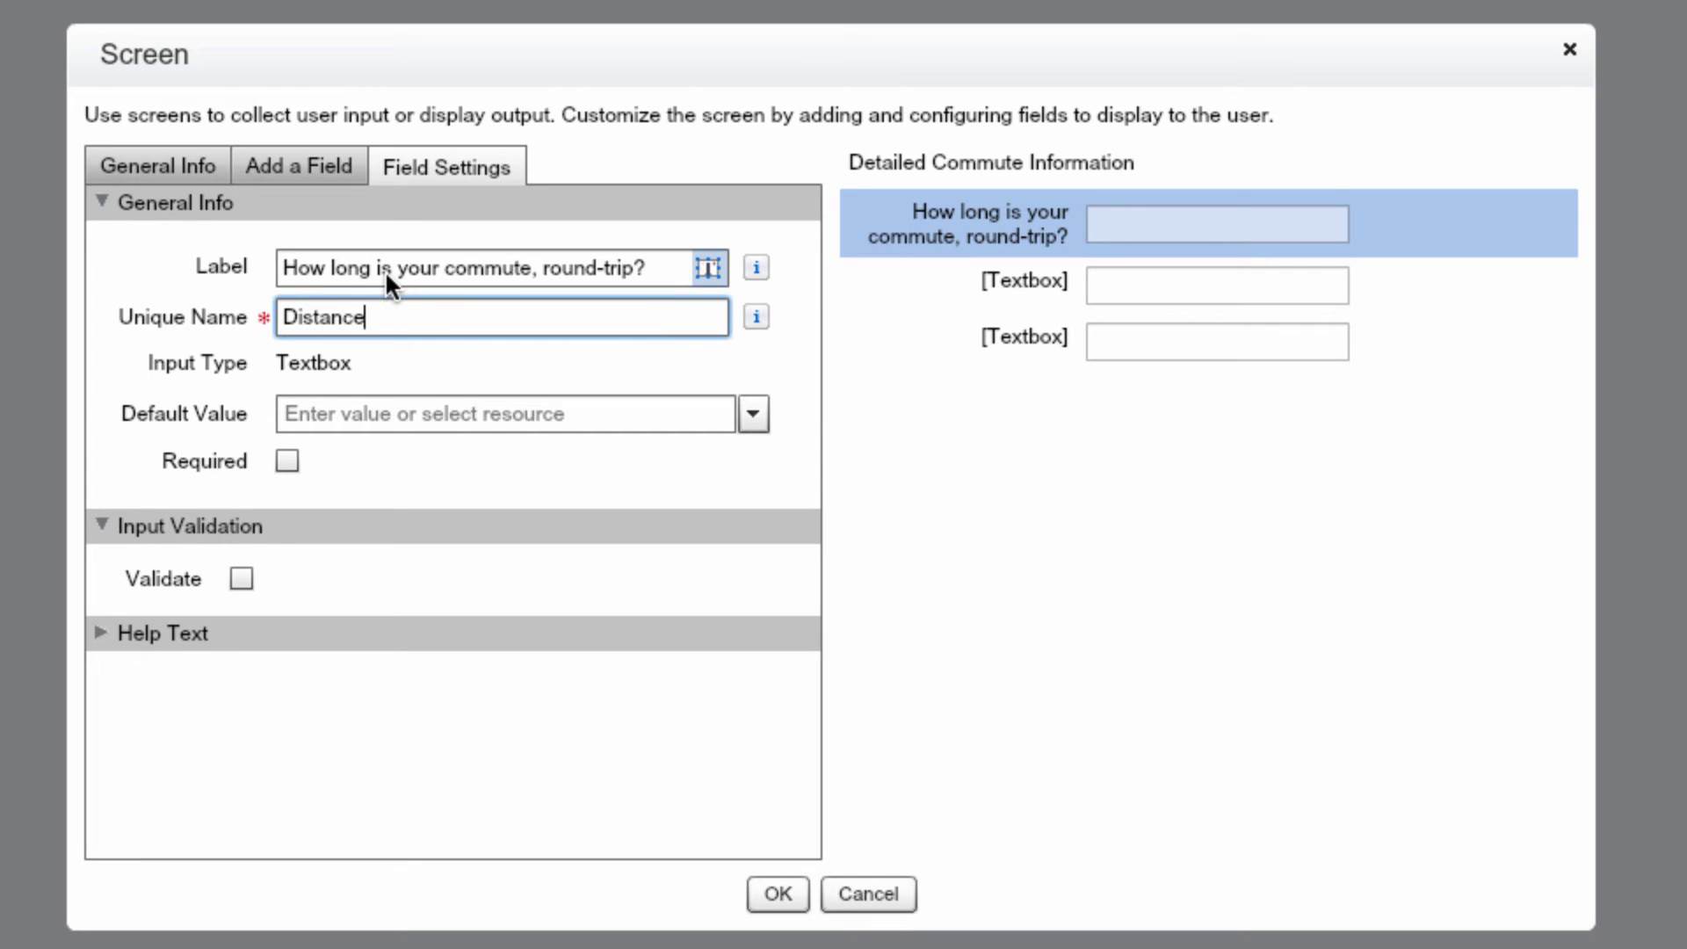
Add the help text "Enter the distance in miles." to the Distance textbox.
left_click(94, 630)
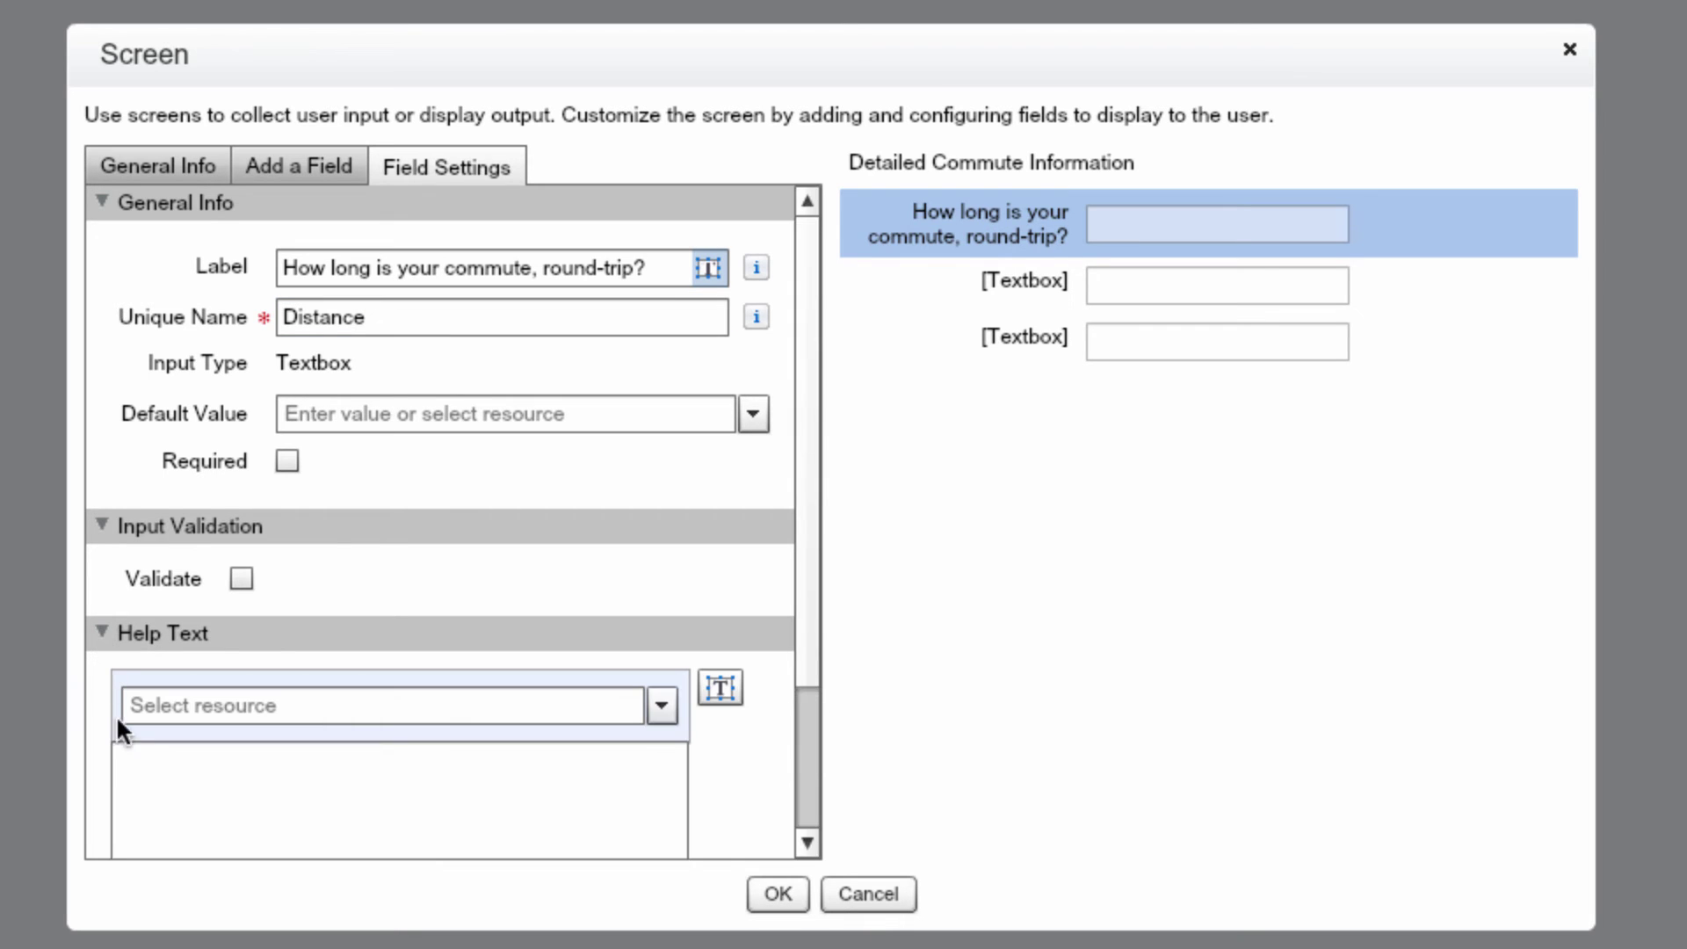
left_click(162, 768)
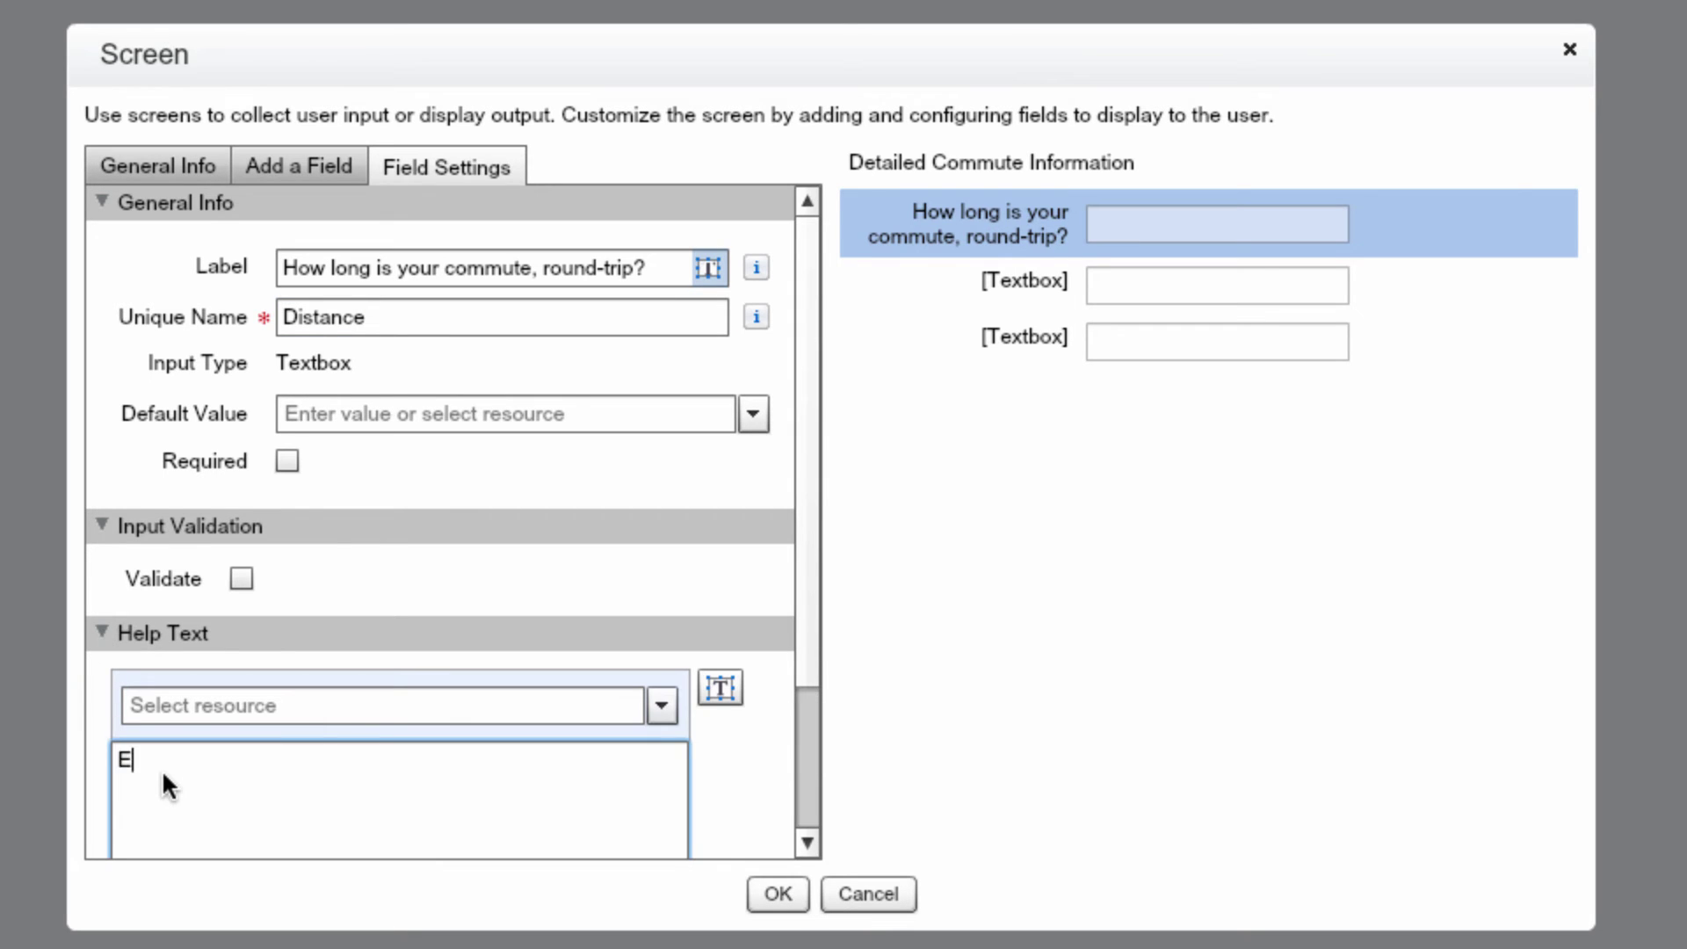
type("Enter the distance in")
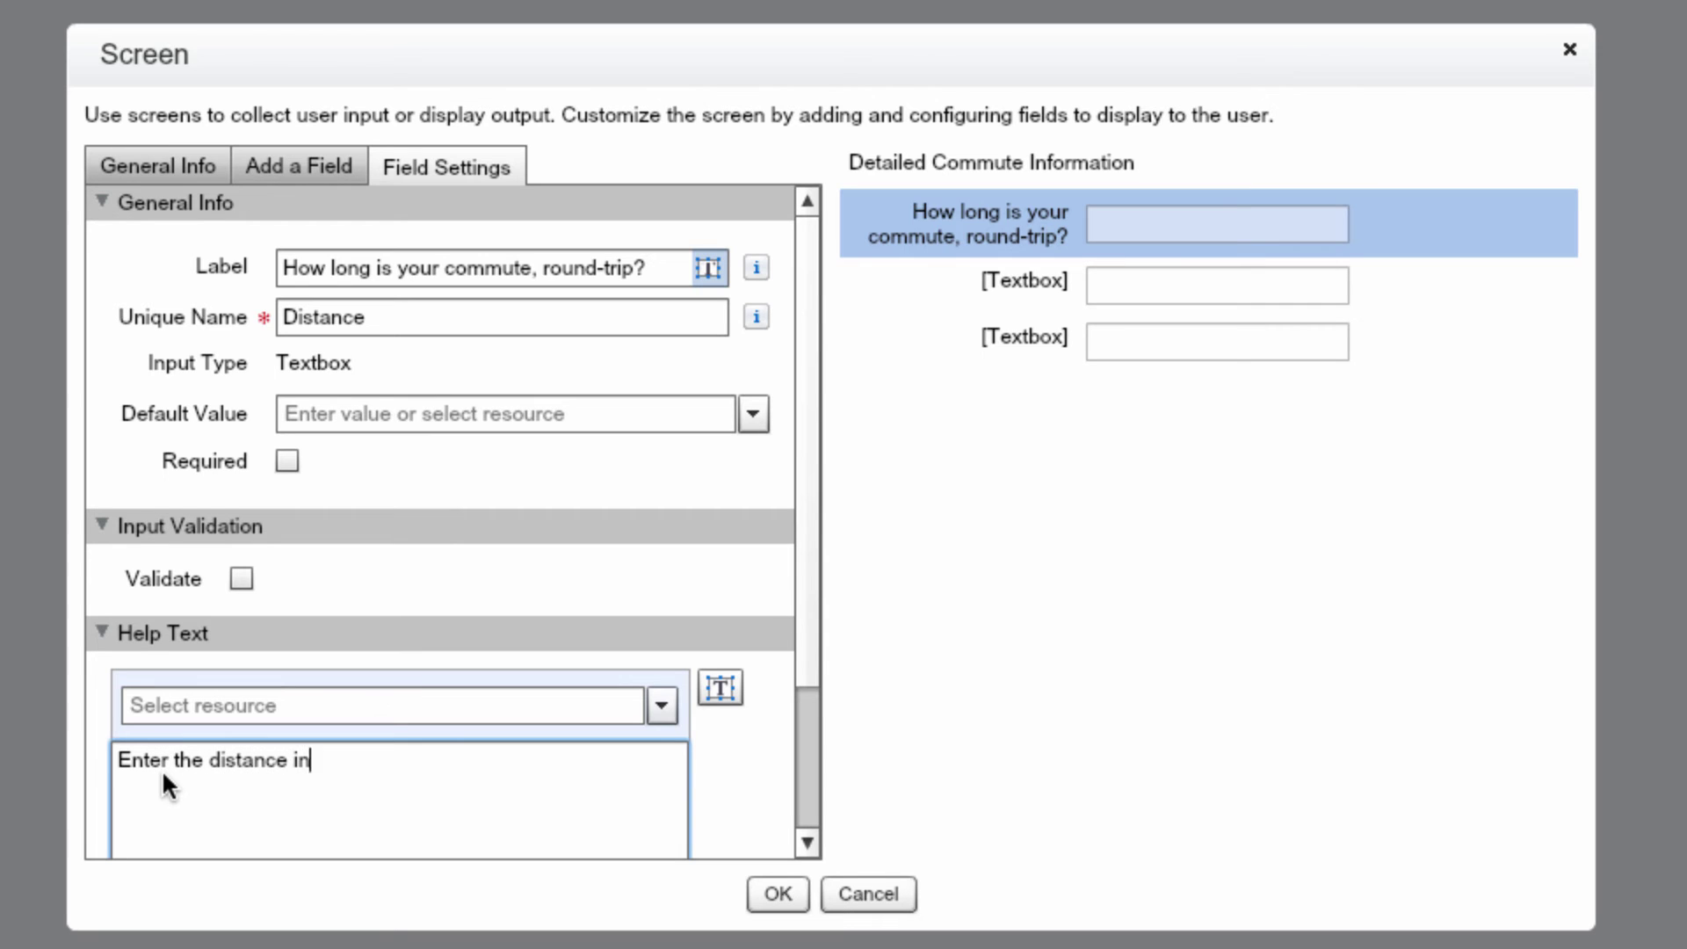
type(" miles.")
Label the second textbox "How long does your commute take, round-trip?" and set its unique name to Time.
left_click(1028, 282)
left_click(583, 277)
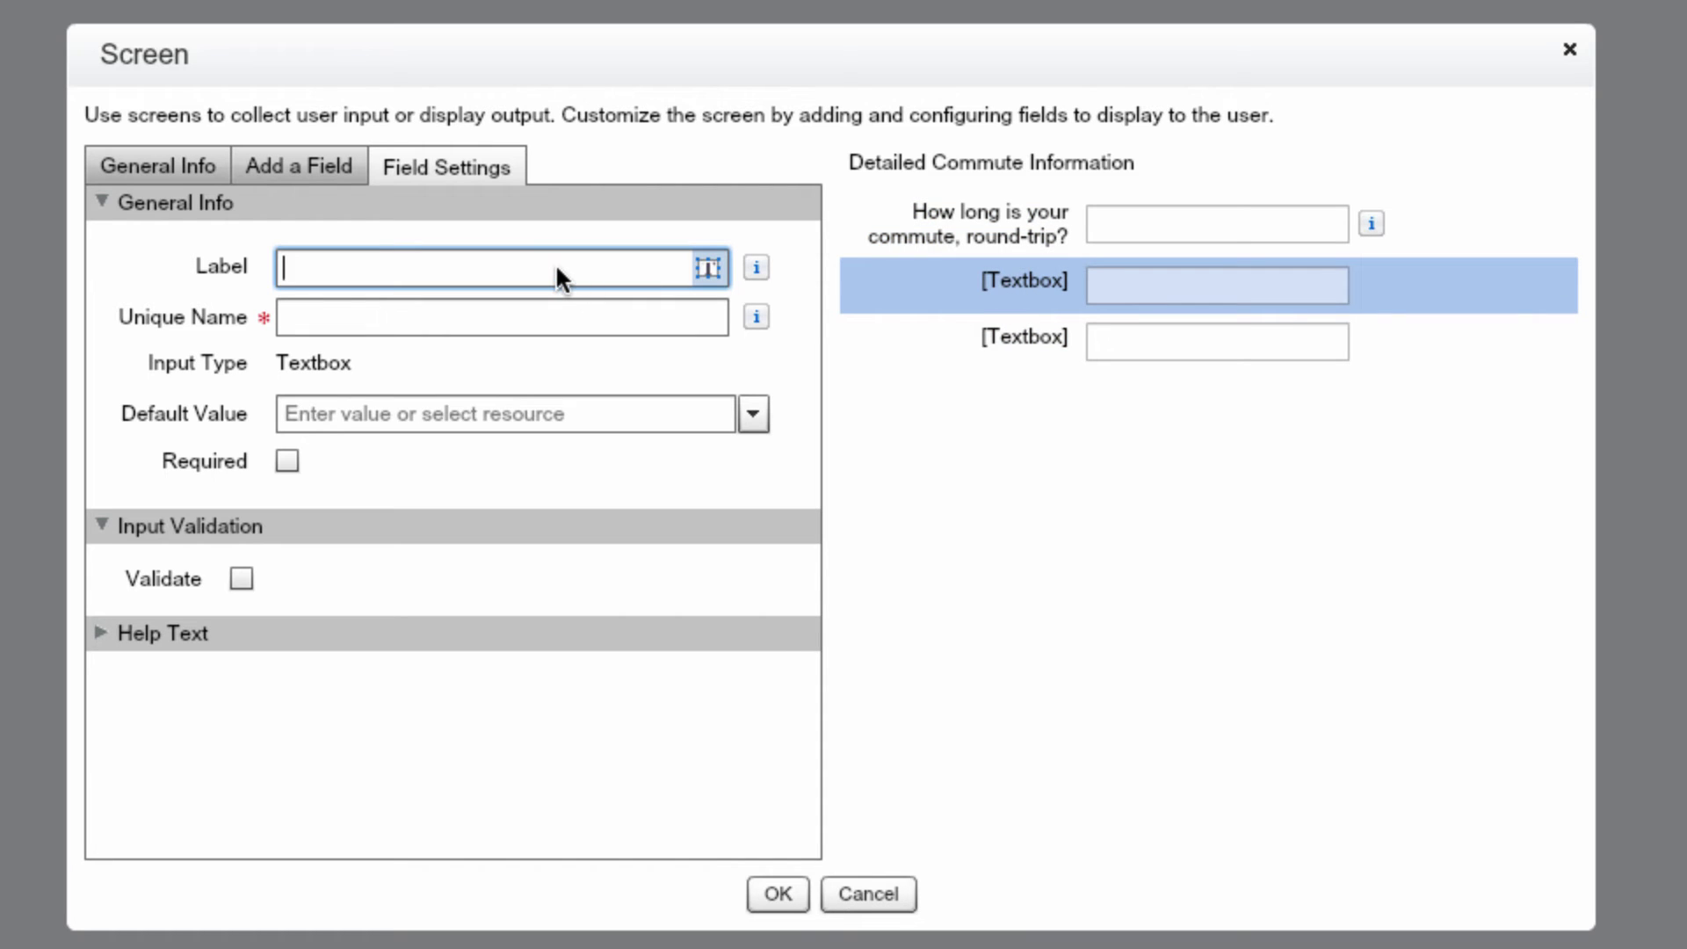
type("How long does your commu")
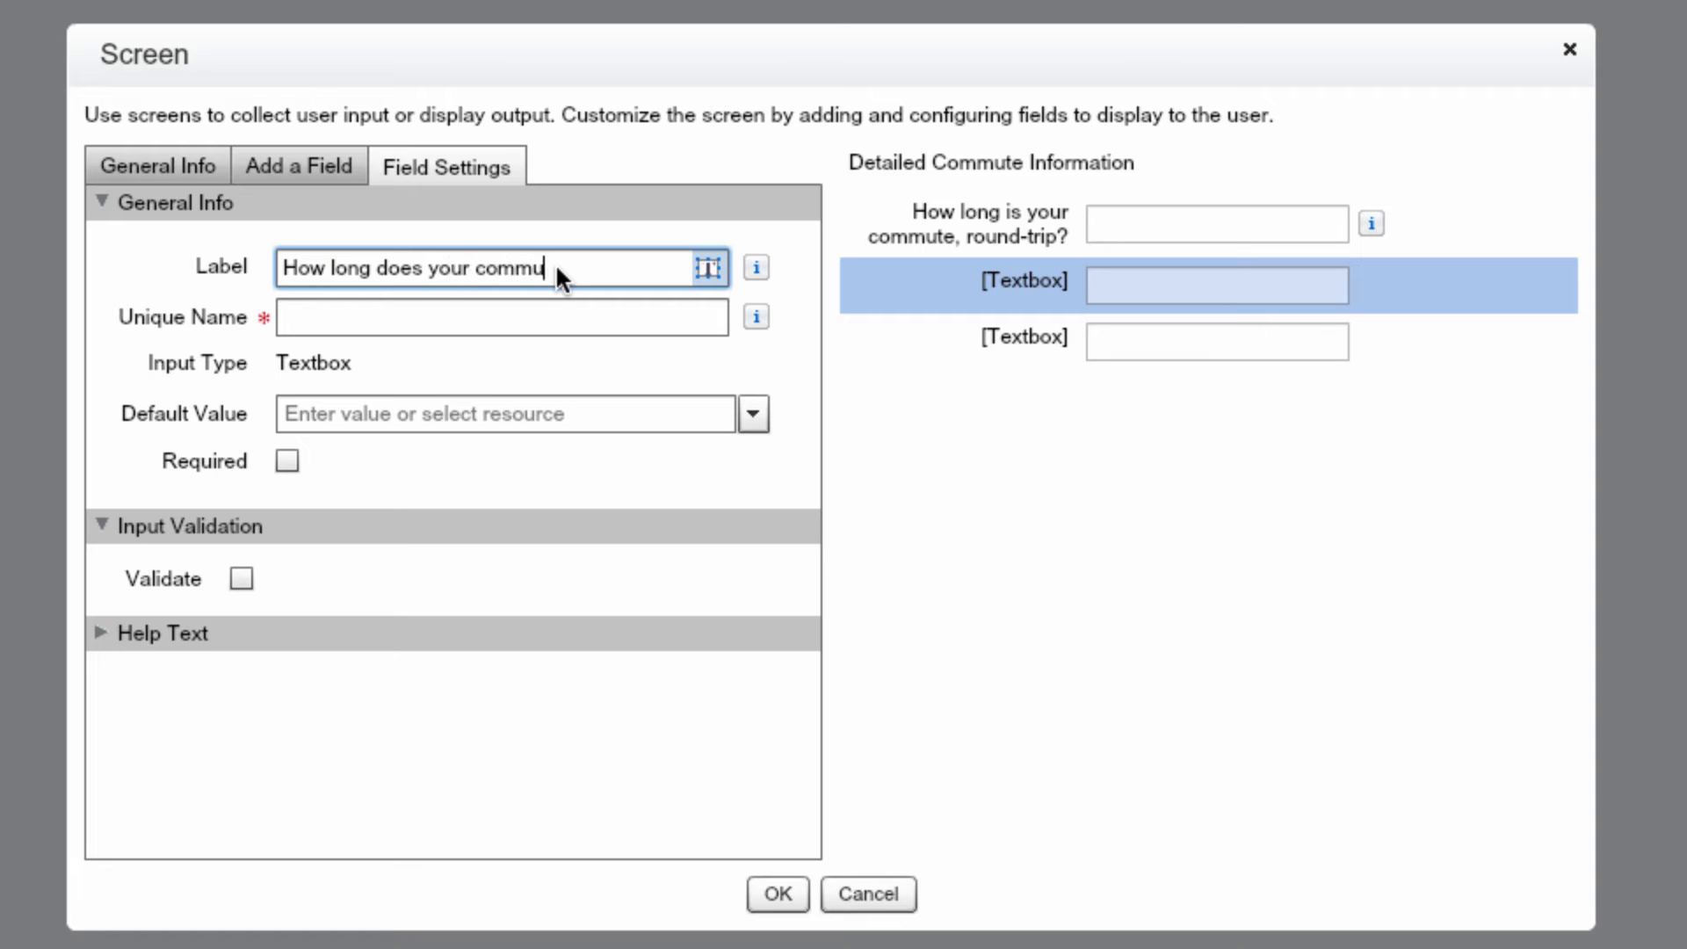
type("te take, round-trip?")
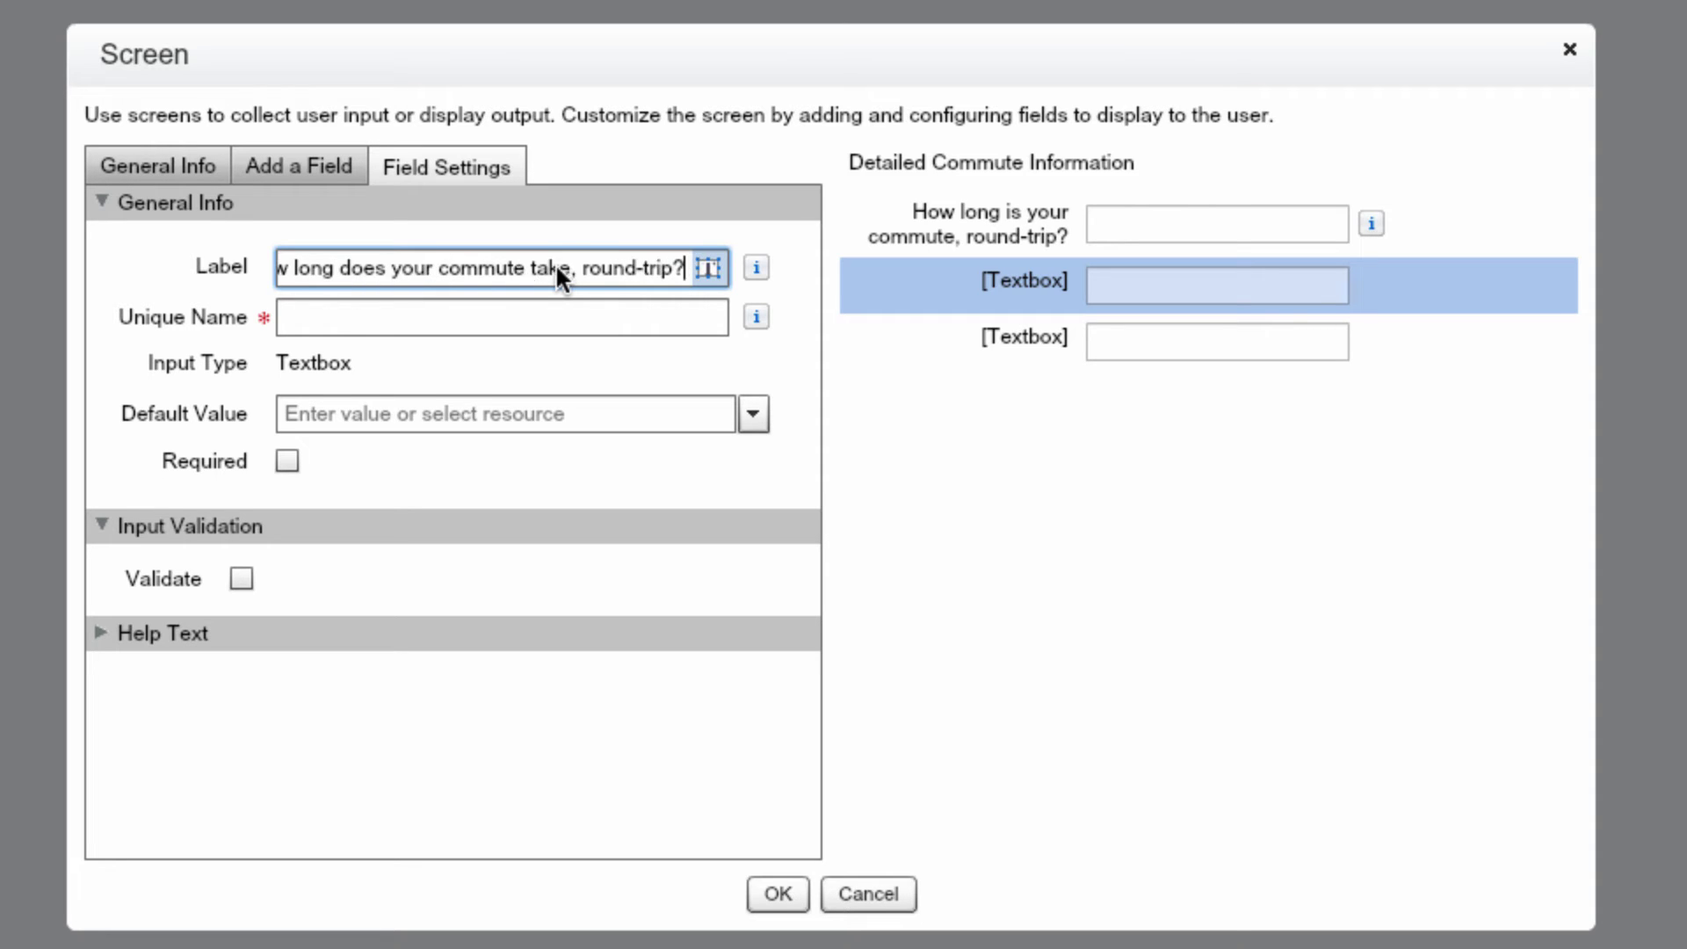
key("Tab")
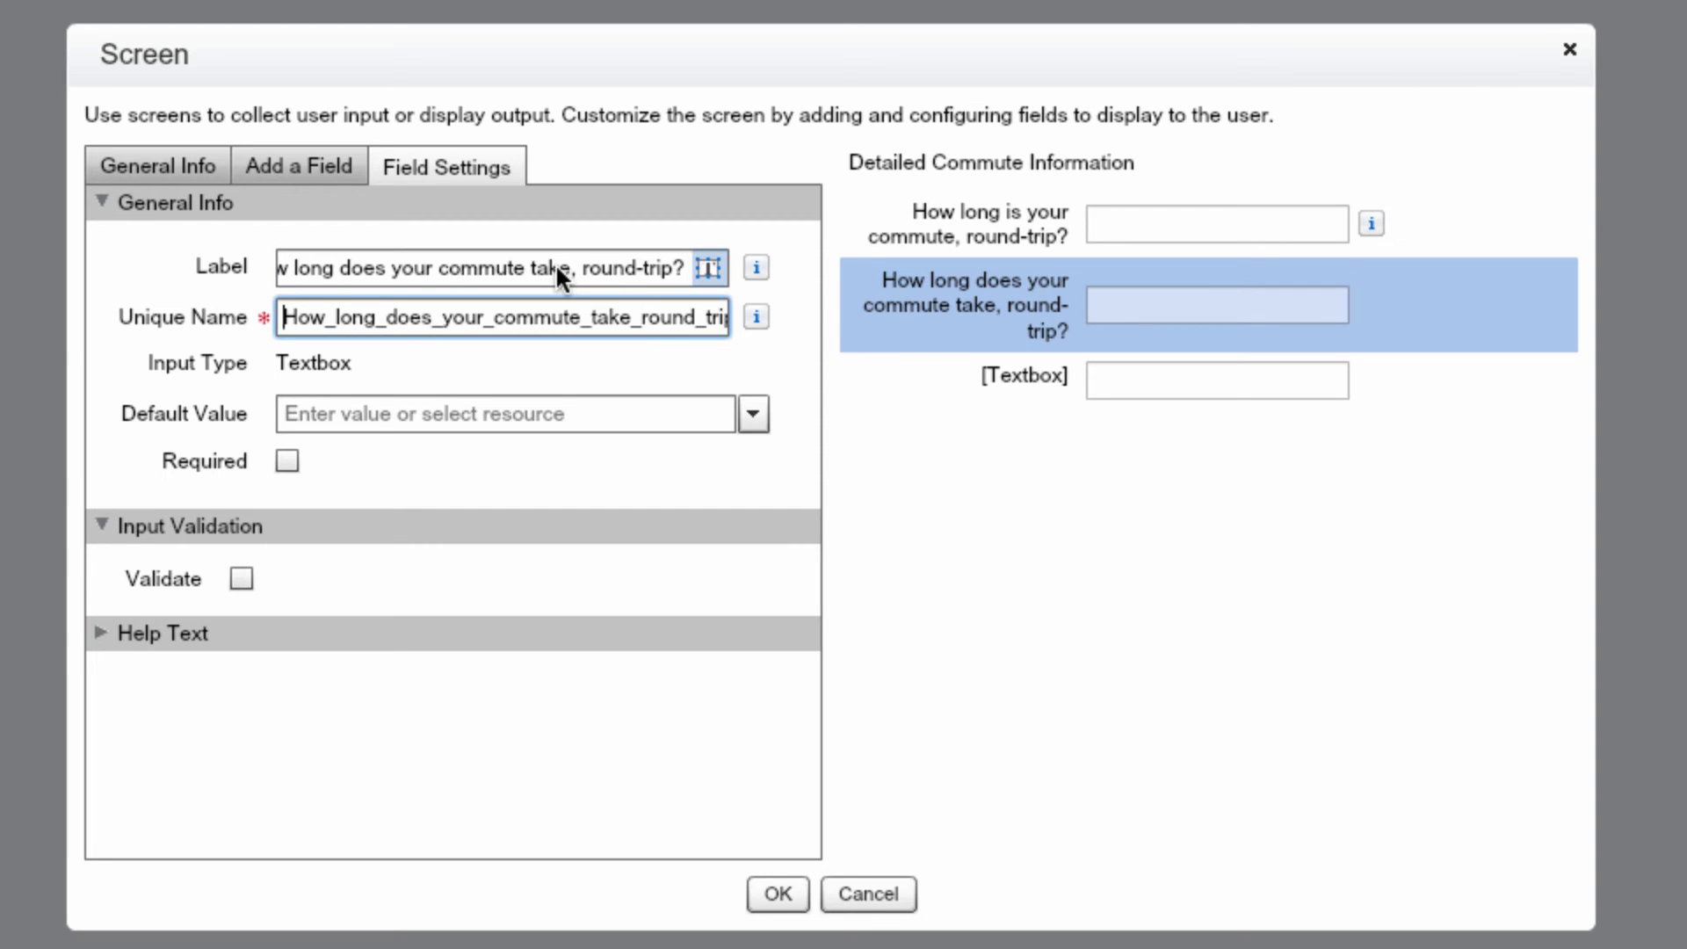
key("ctrl+a")
type("Time")
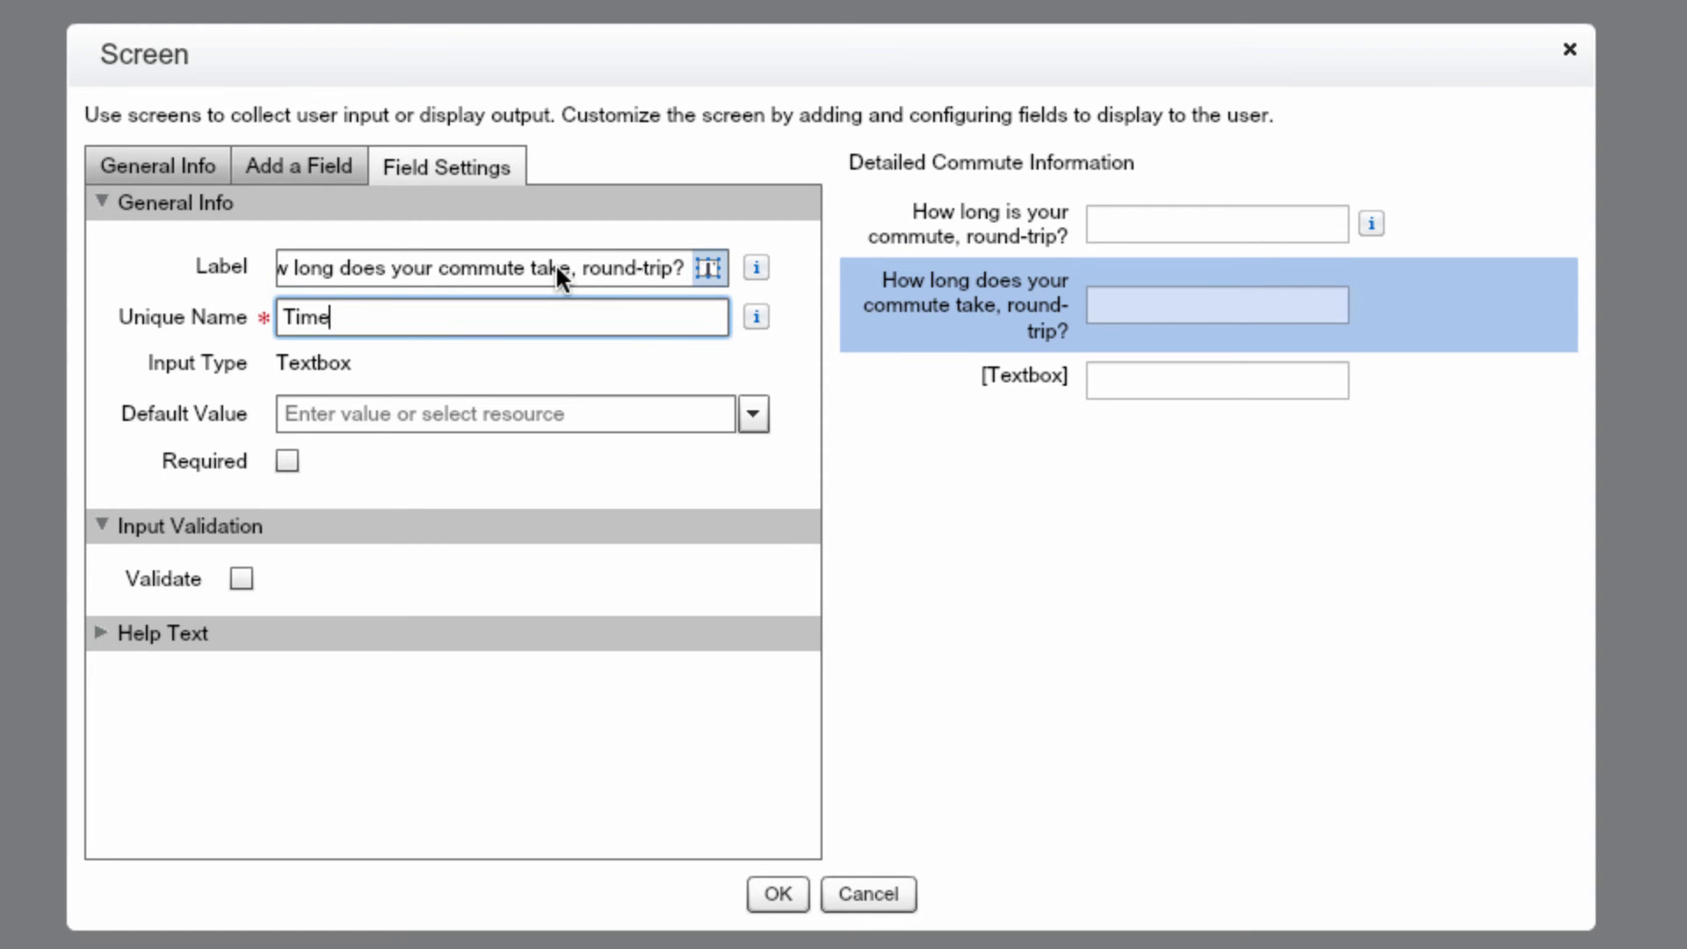
Add the help text "Enter the time in hours." to the Time textbox.
left_click(103, 630)
left_click(157, 780)
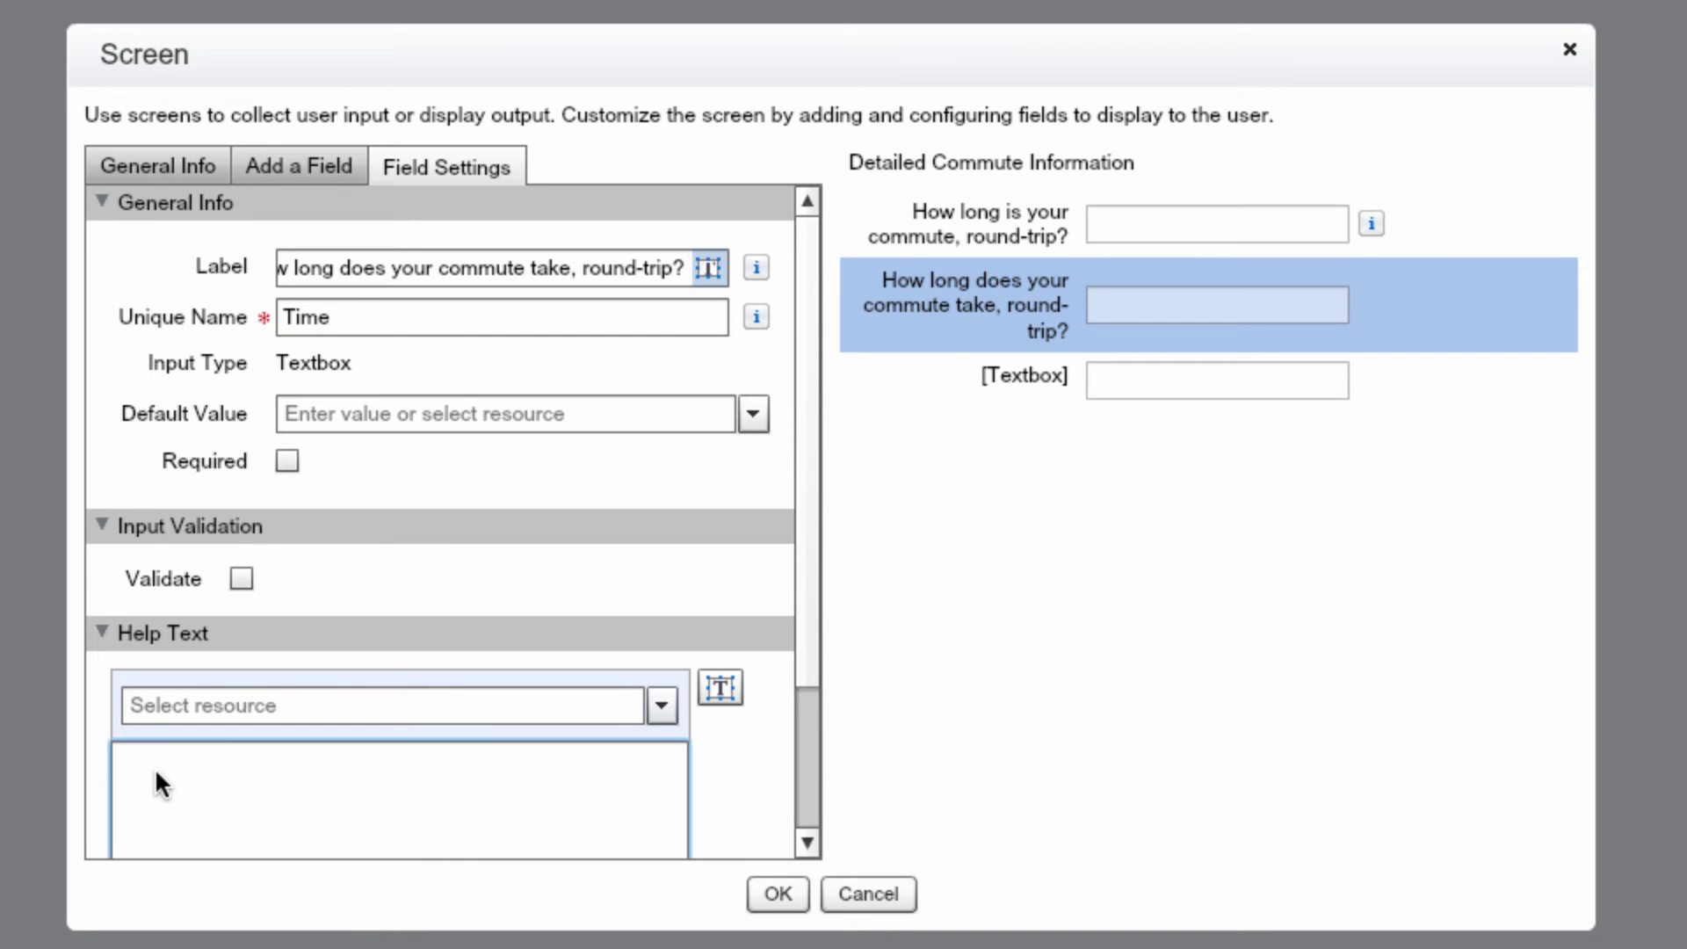
type("Enter the time in hours.")
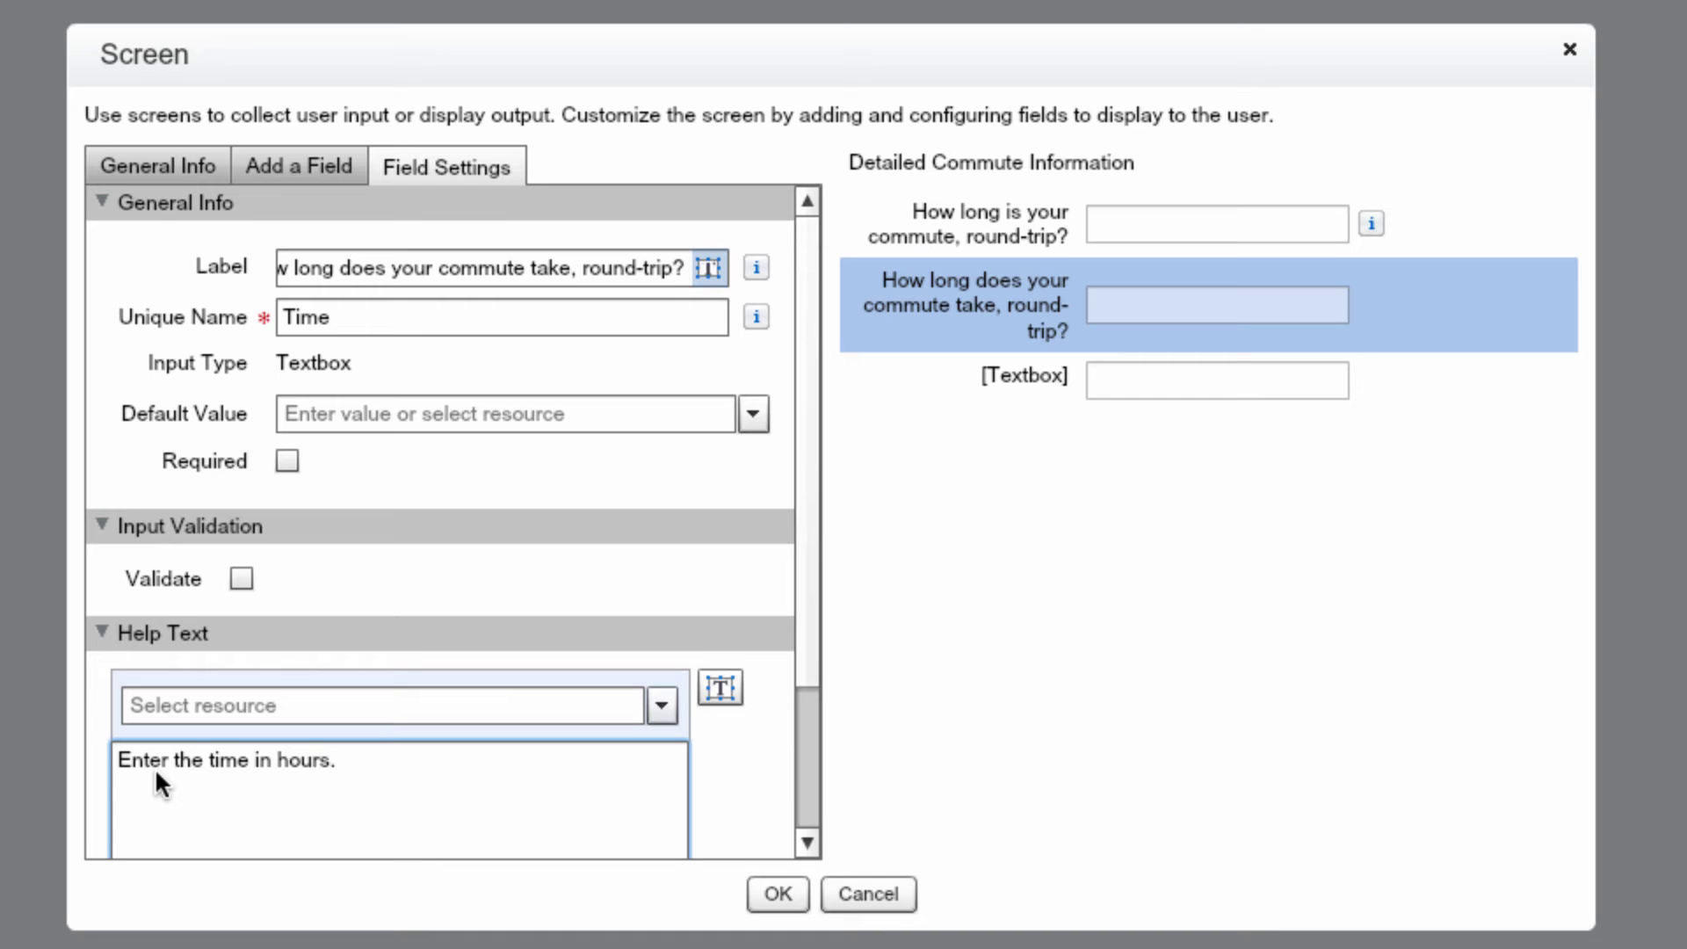
Label the third textbox "How much do you spend on your commute every month?" and set its unique name to Cost.
left_click(1140, 388)
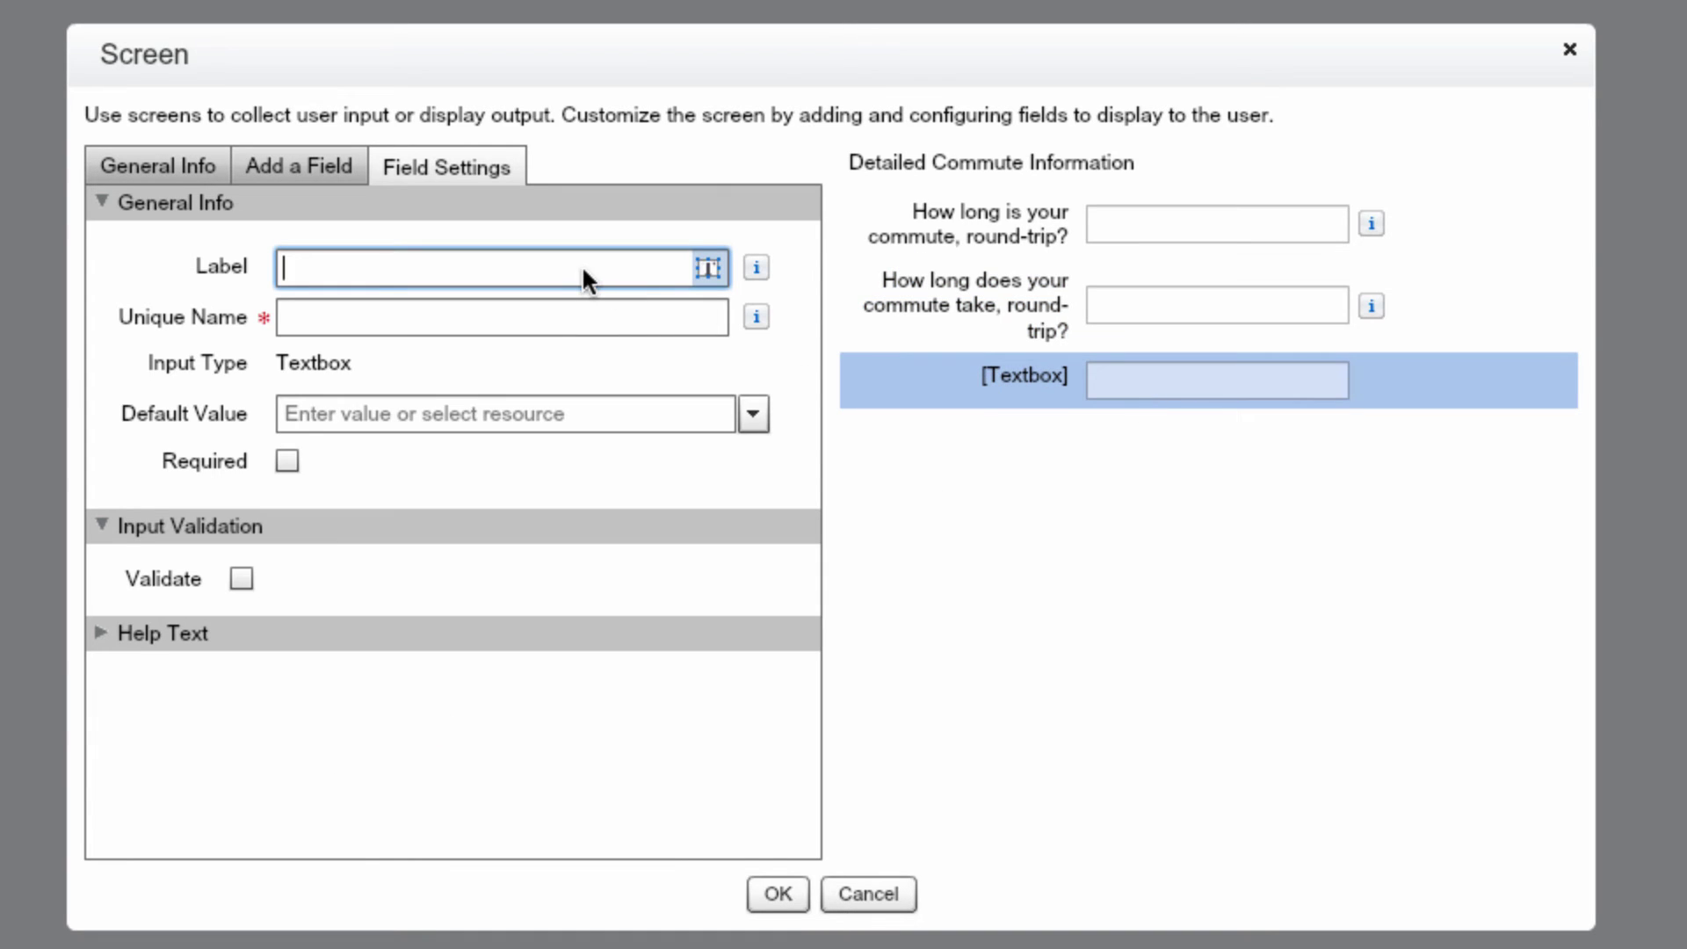
type("How much do you spend on y")
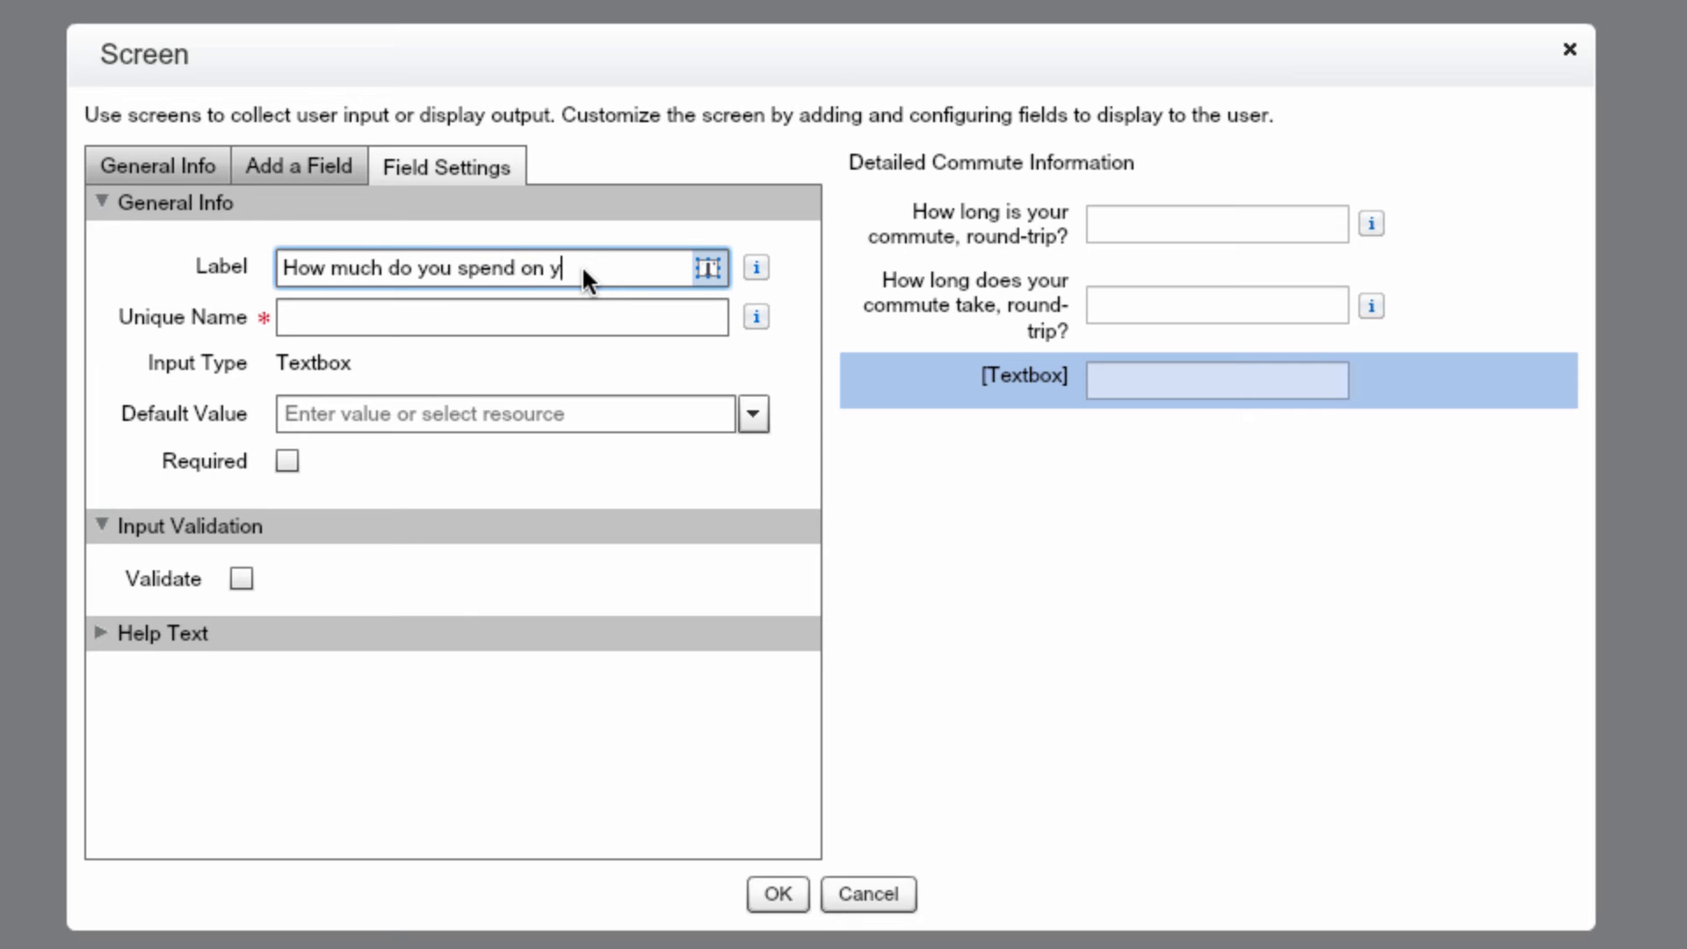
type("our commute ever")
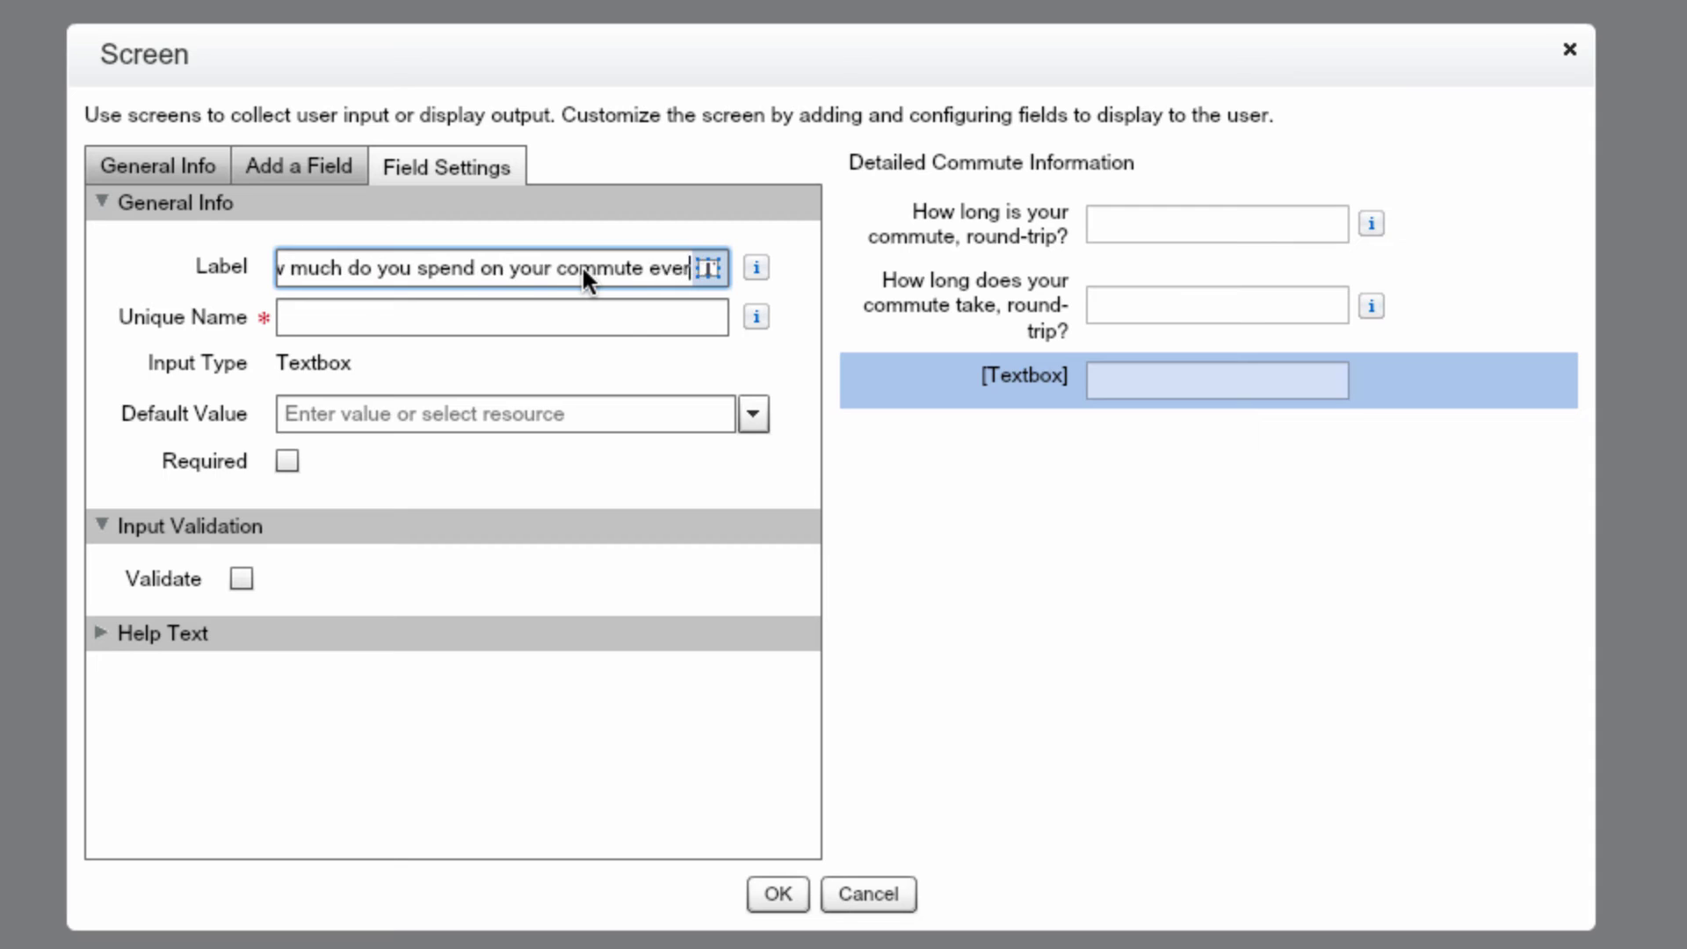
type("y month?")
key("Tab")
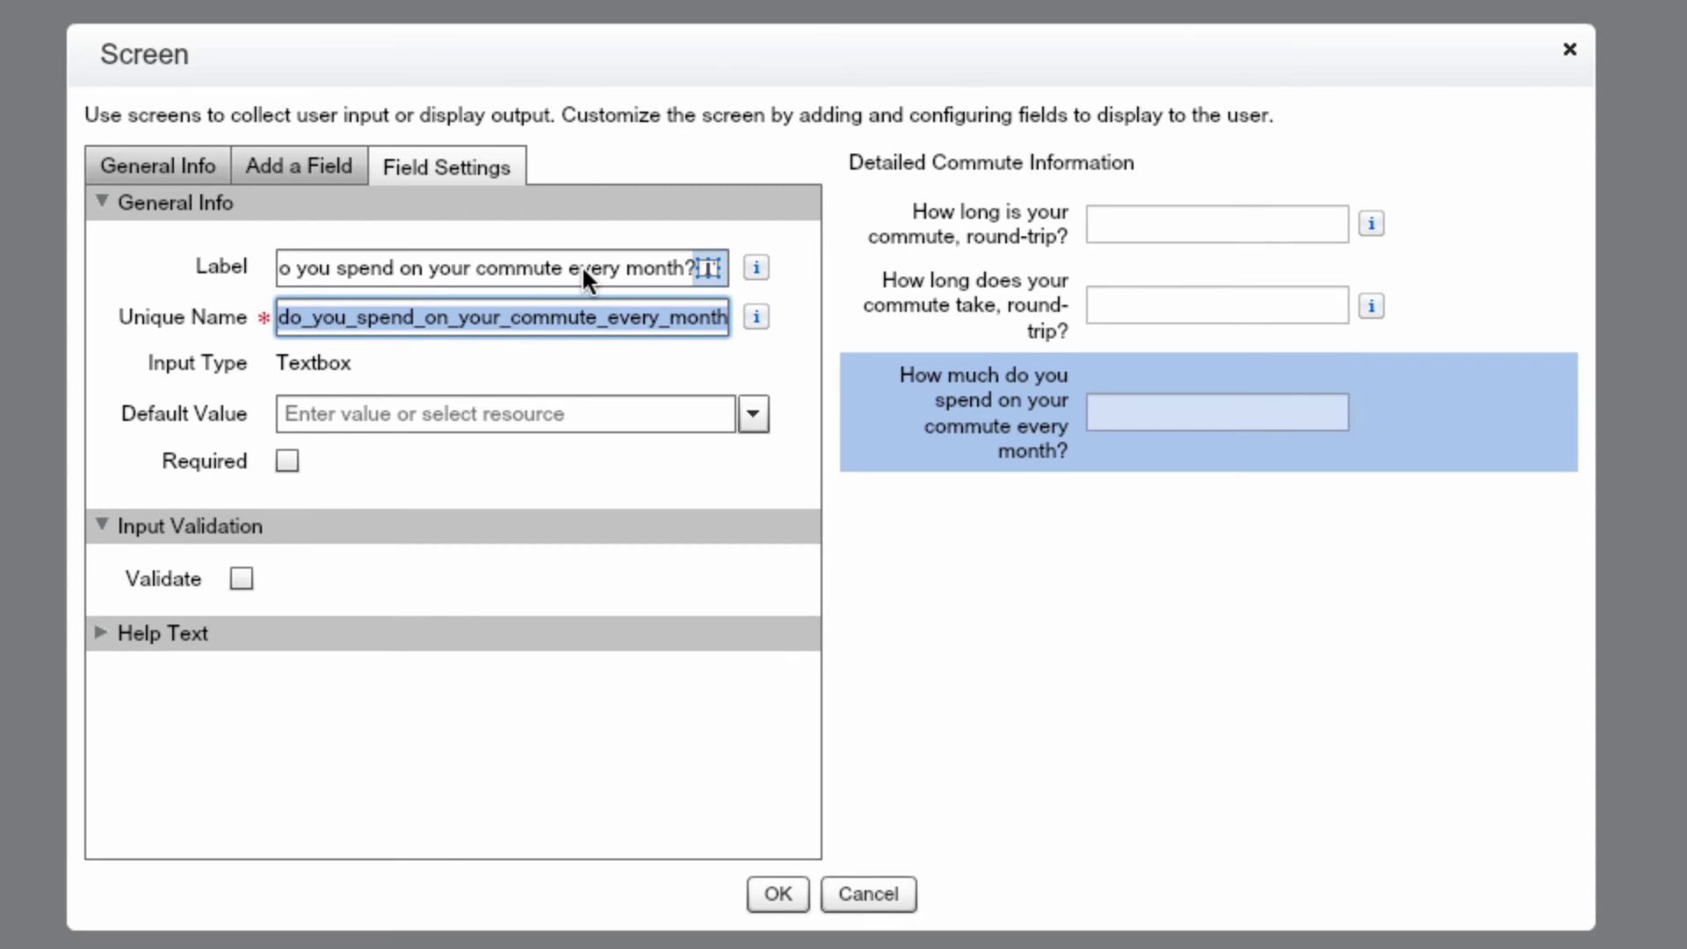
type("Cost")
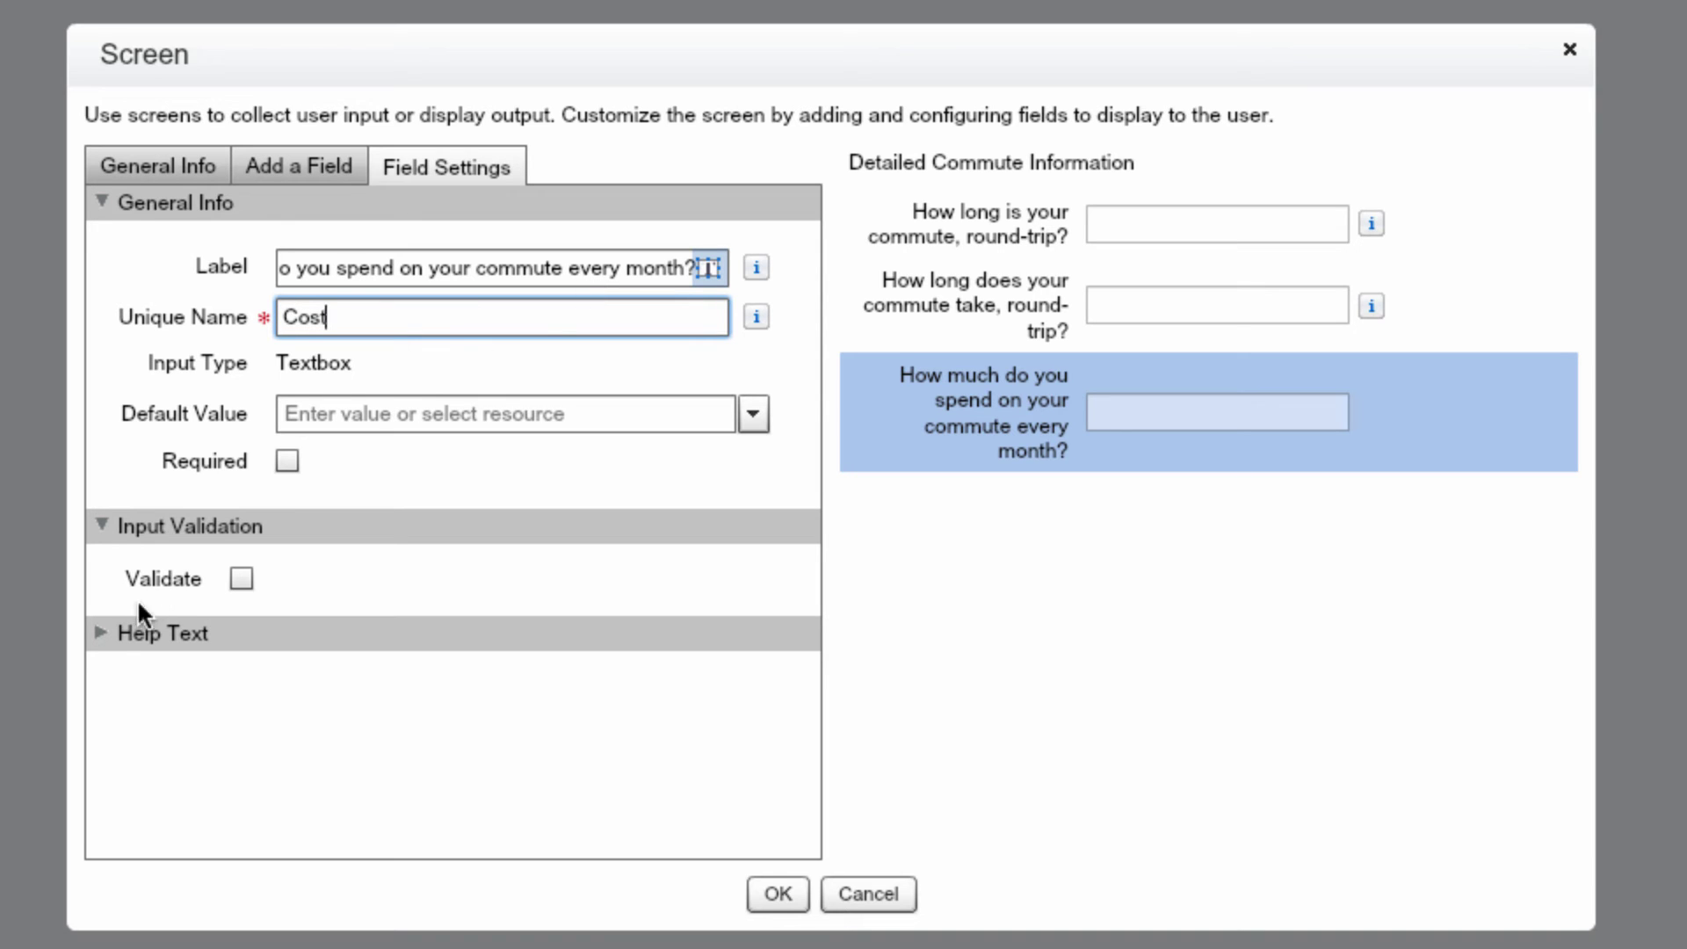
Add the help text "Enter the amount in your local currency." to the Cost textbox.
left_click(104, 631)
left_click(170, 775)
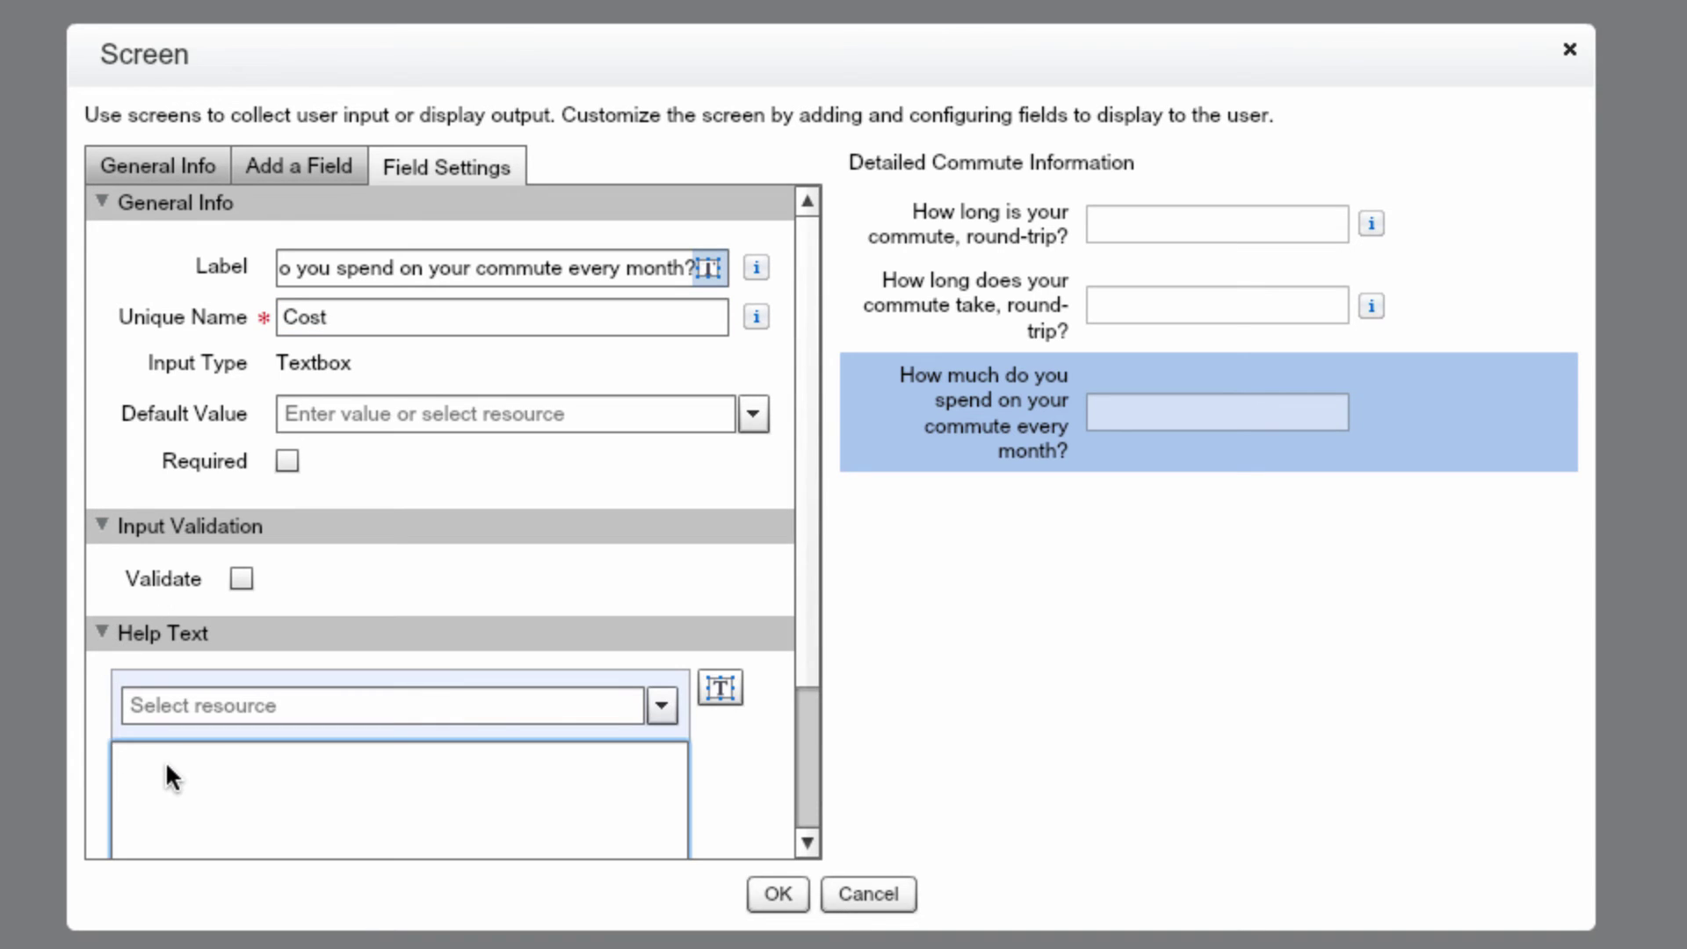
type("Enter the amount in y")
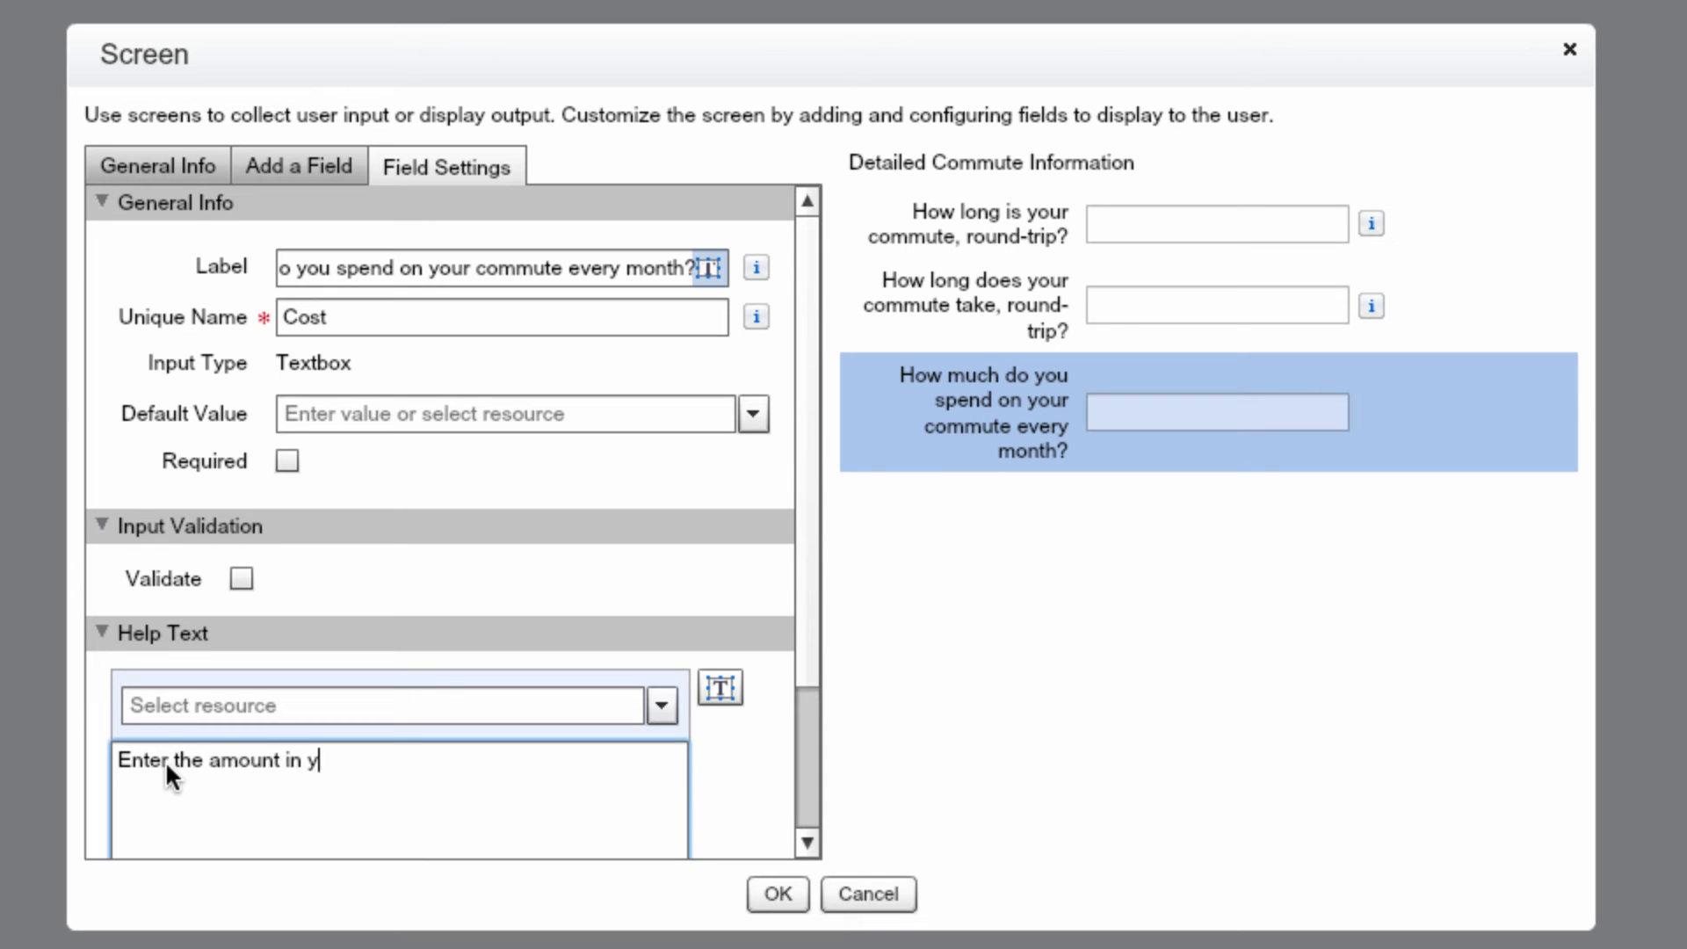
type("our local curr")
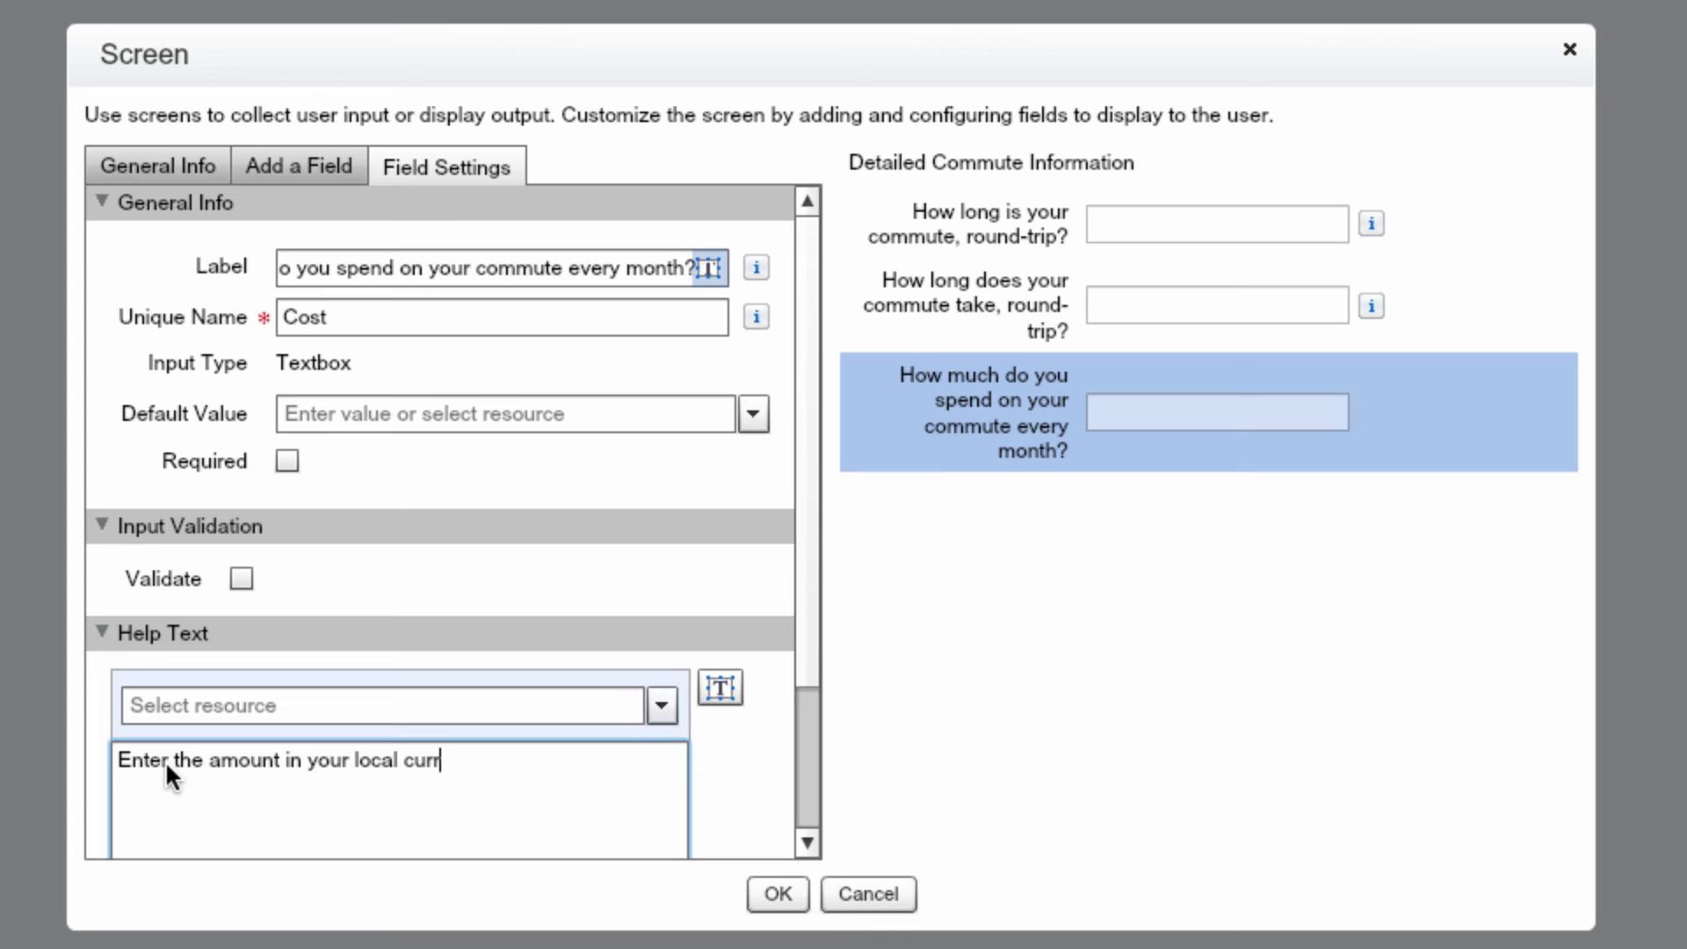
type("ency.")
Accept the Detailed Commute Information screen and connect both Office and Commute Days screens to it.
left_click(782, 891)
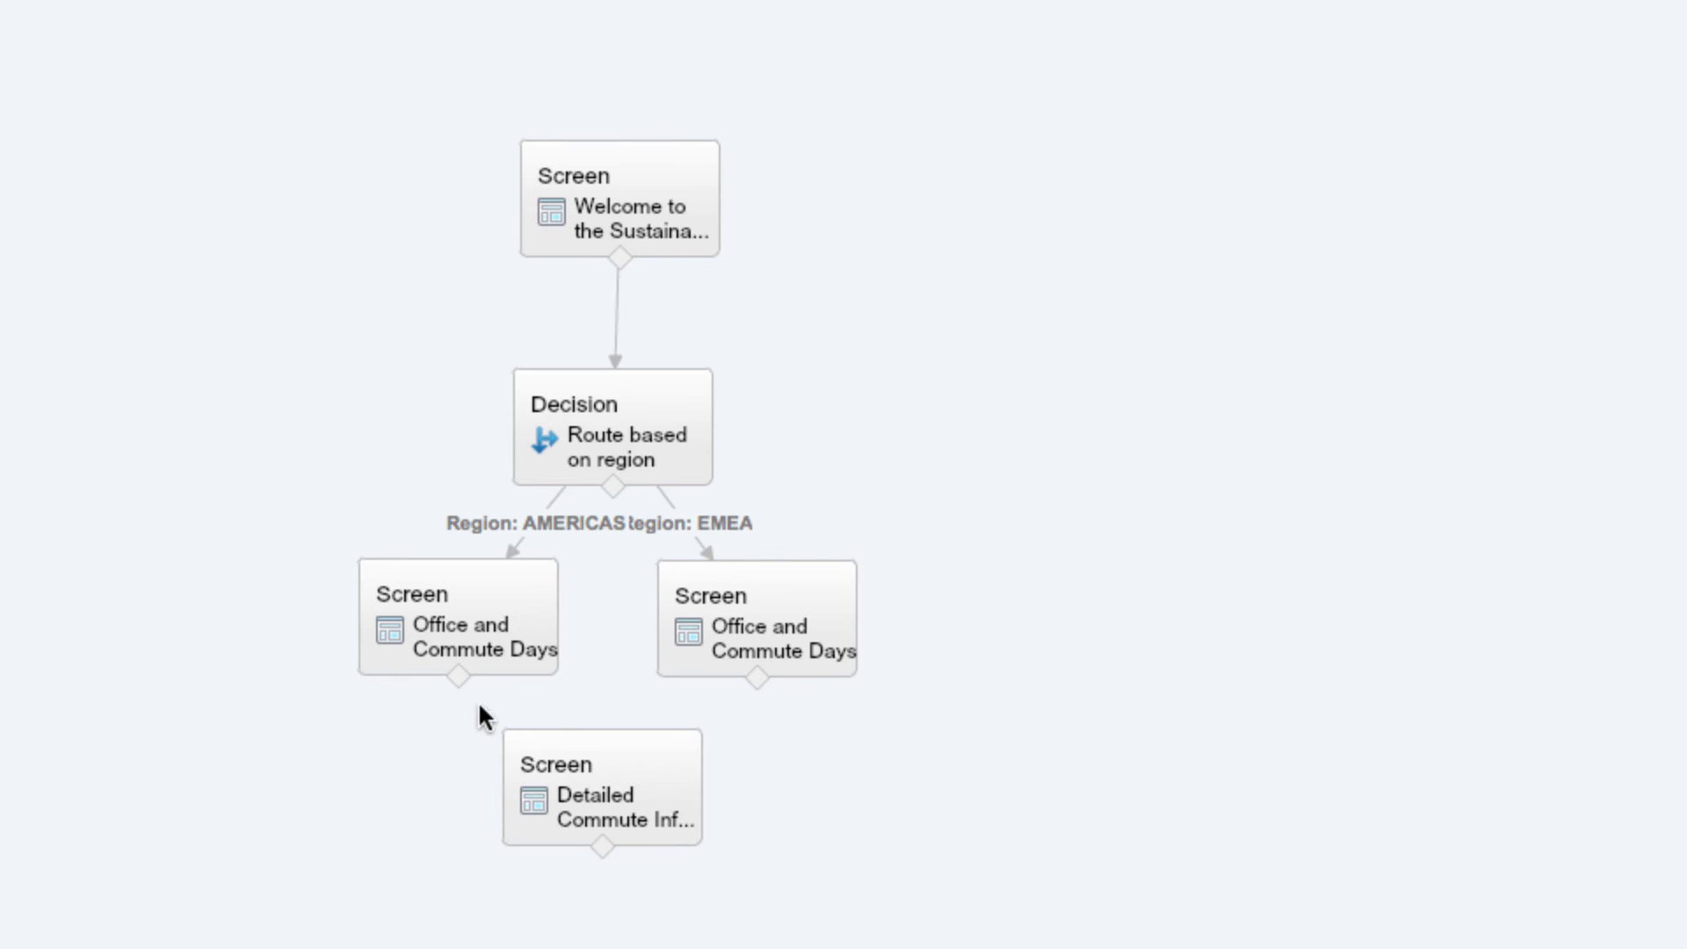
left_click_drag(458, 679, 553, 736)
left_click_drag(757, 678, 633, 739)
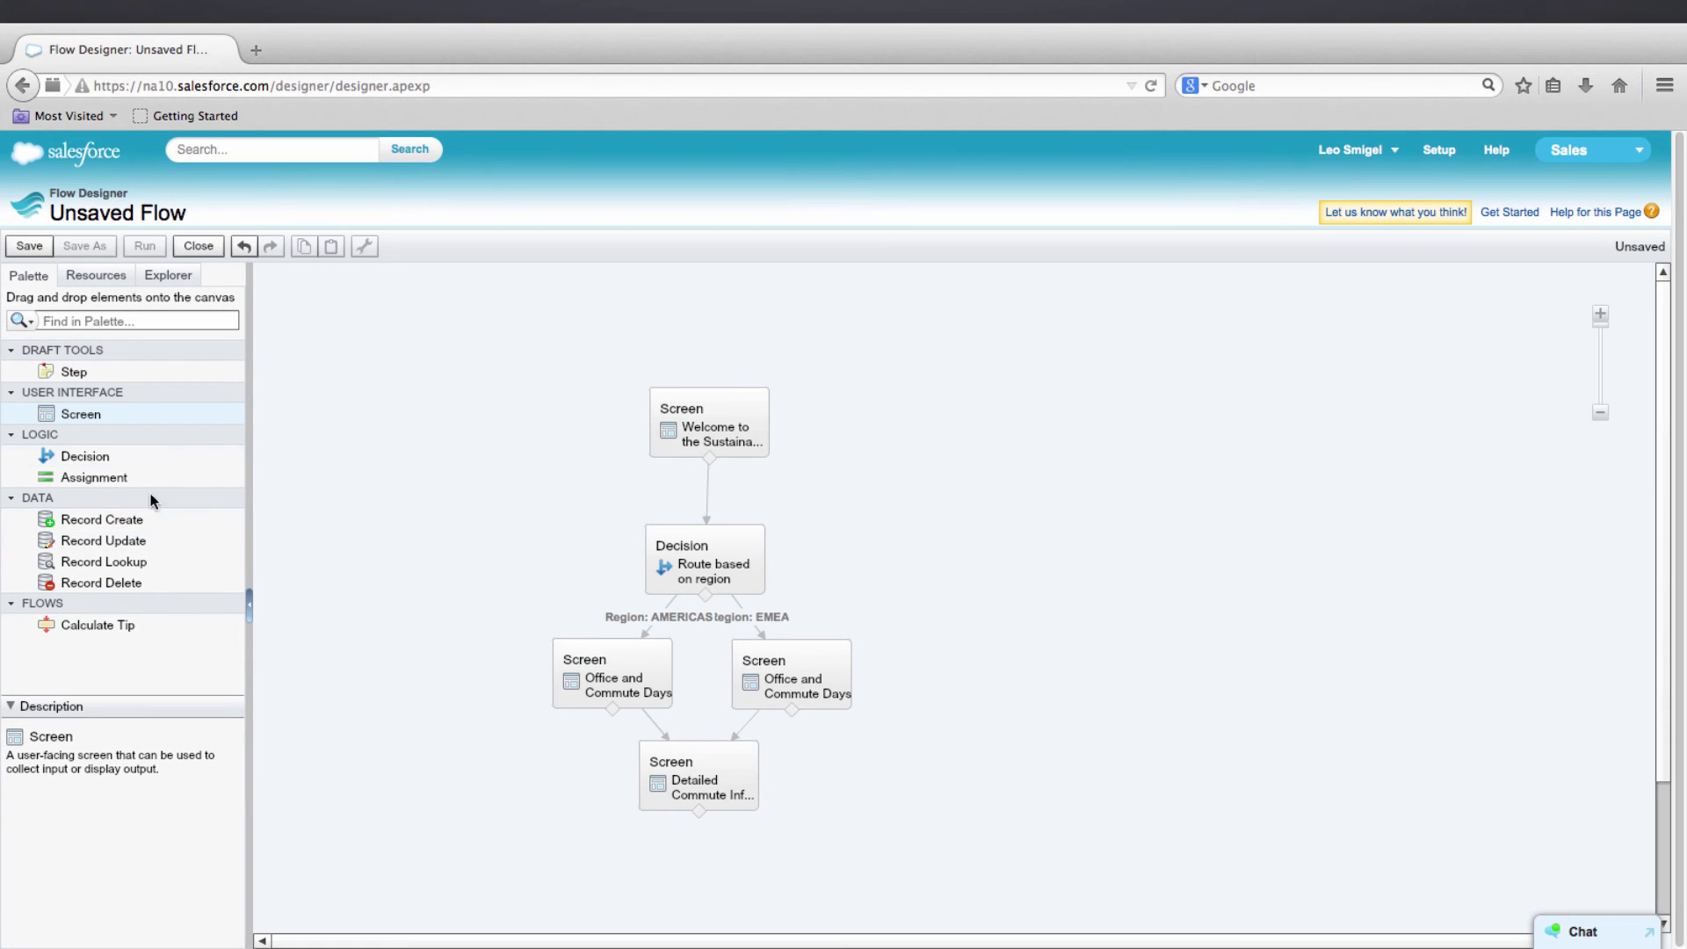
Add another screen to the flow named "Enter Your Email for Raffle" with the unique name Get_Email_for_Raffle.
left_click_drag(63, 407, 697, 742)
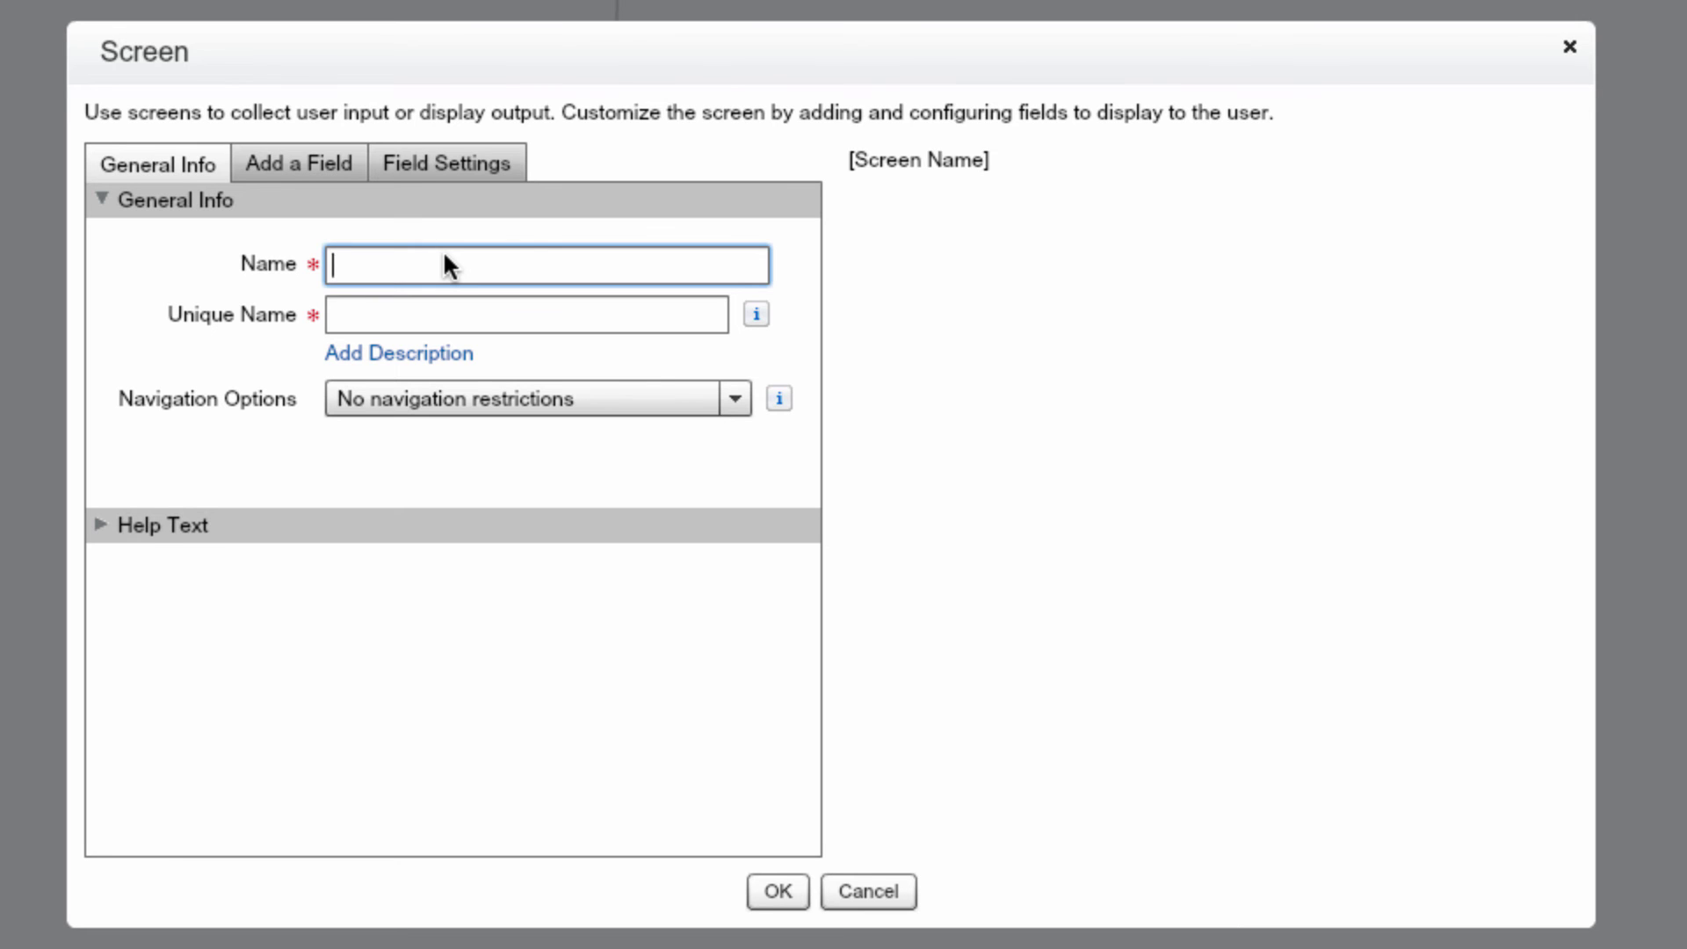
type("Enter Your Email for Raffle")
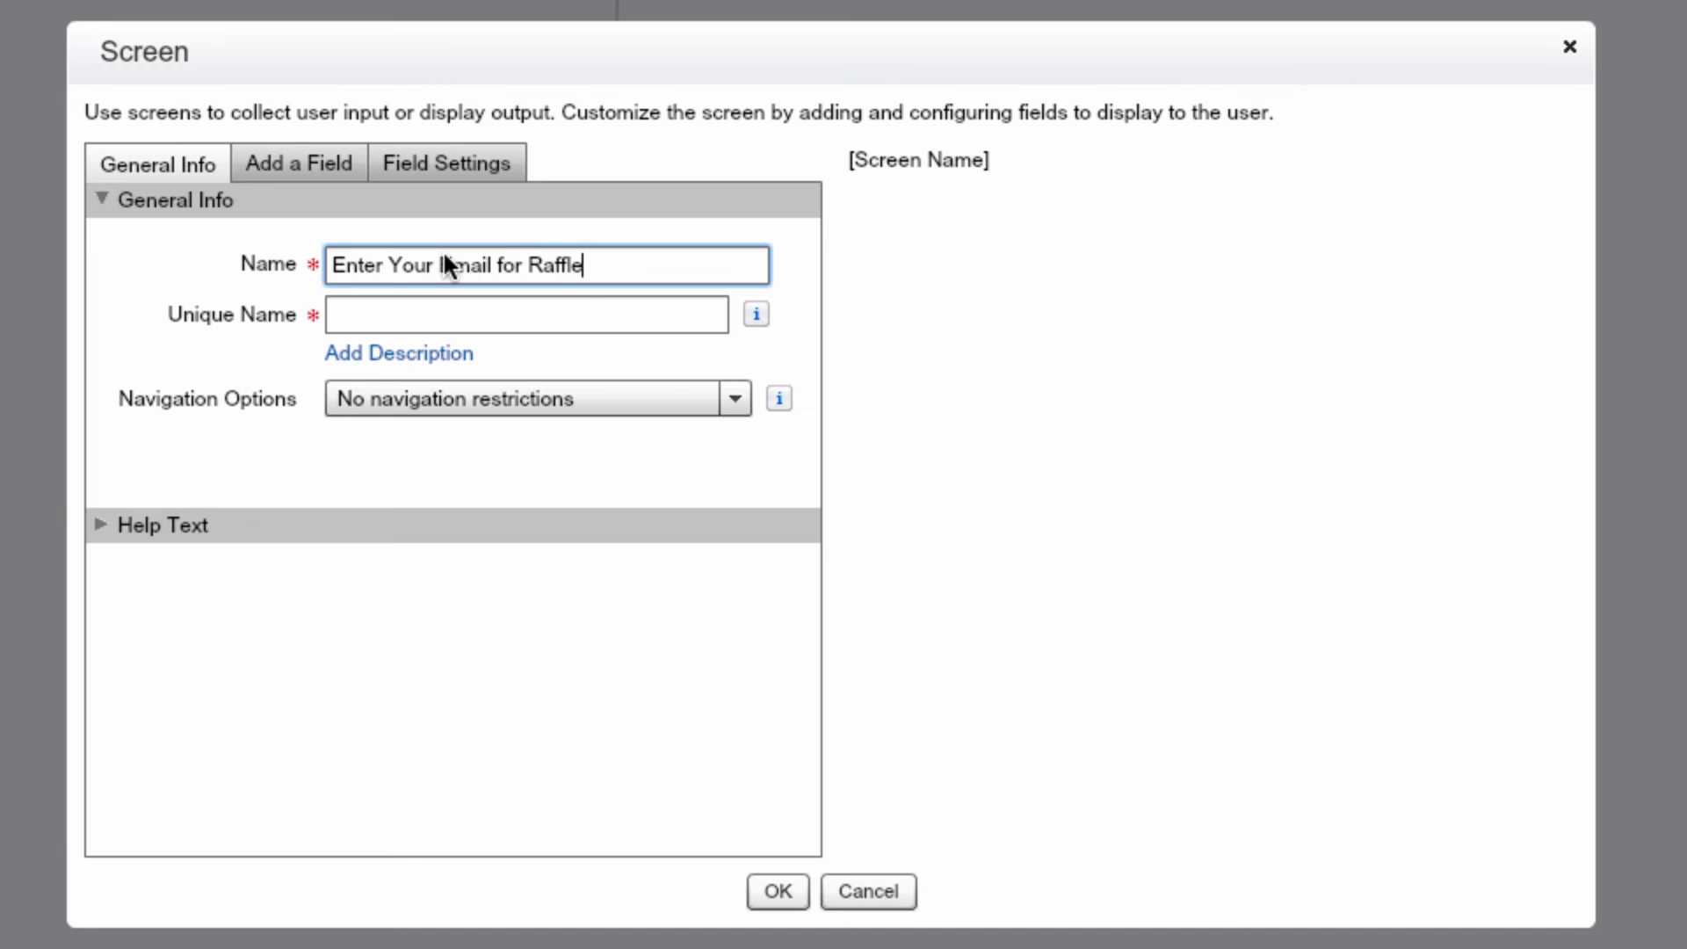
key("Tab")
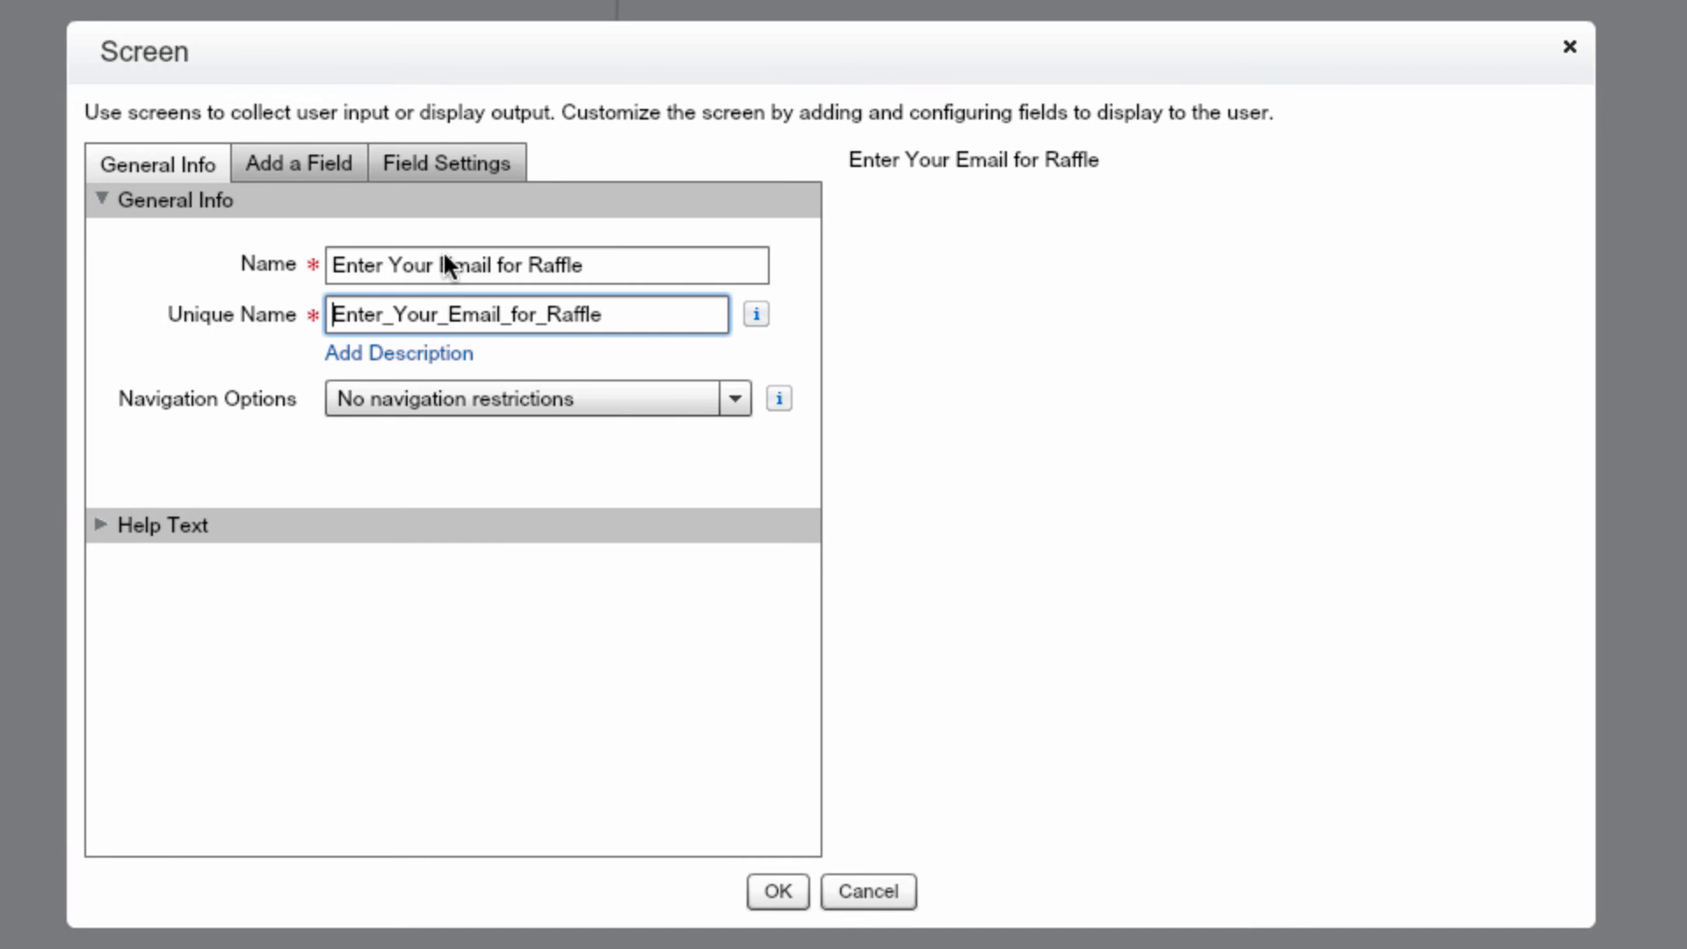
type("Get")
key("shift+Right")
key("shift+Right")
key("shift+Right")
key("shift+Right")
key("shift+Right")
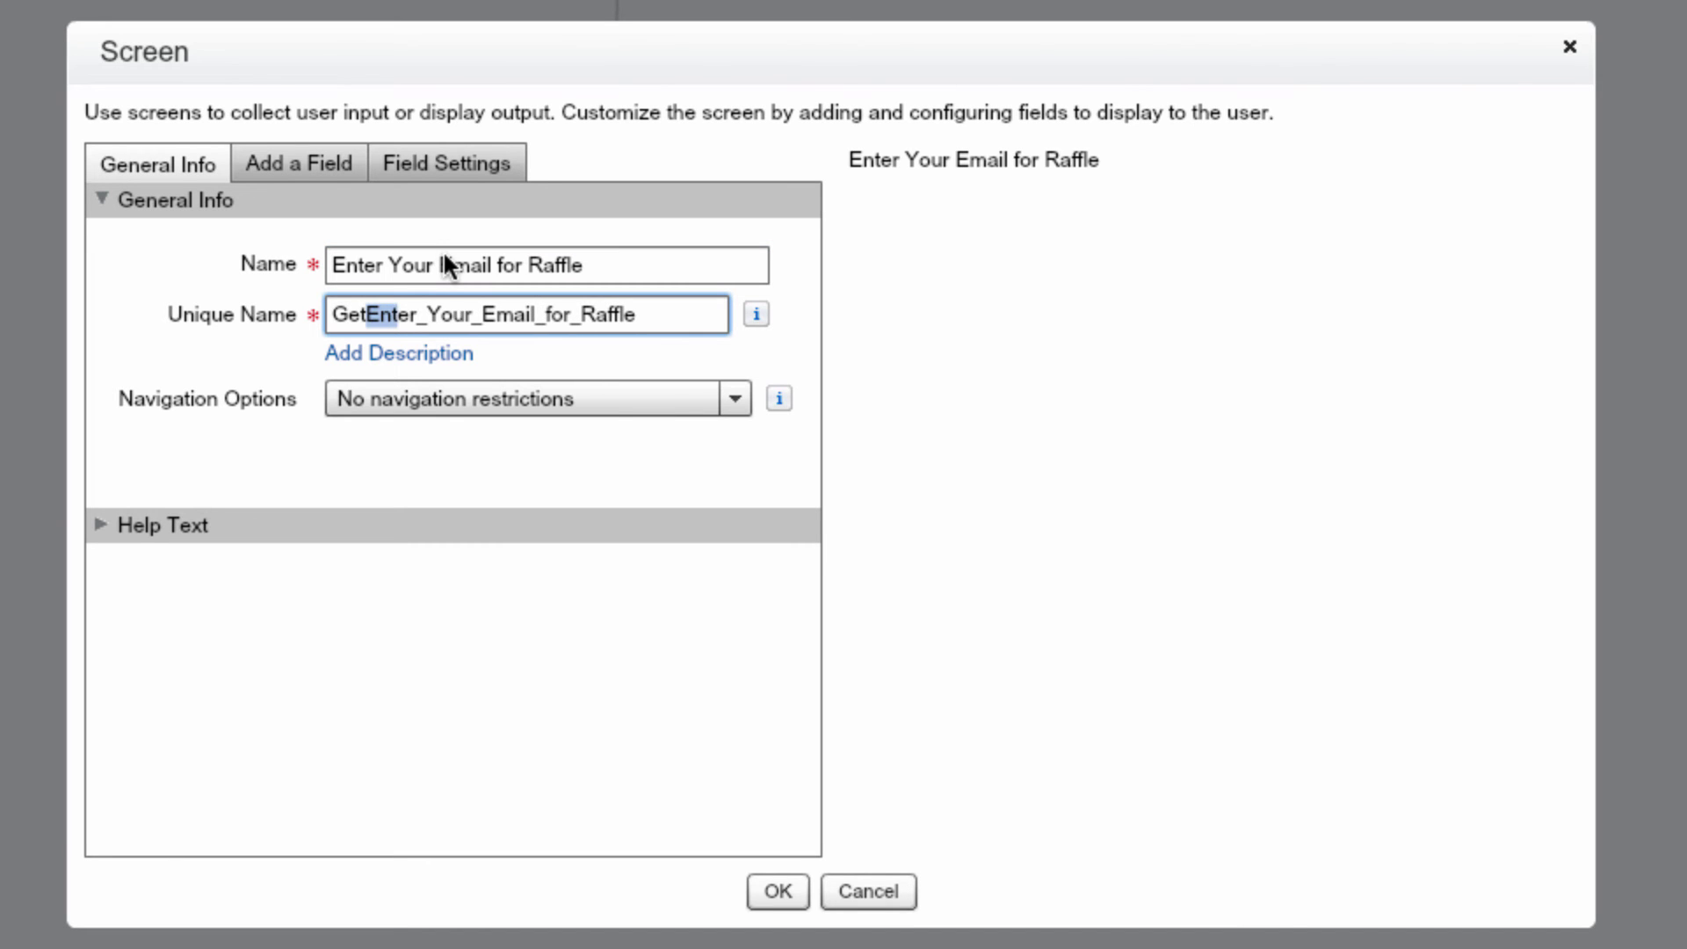
key("shift+Right")
key("shift+Right")
key("shift+Right")
key("shift+Right")
key("shift+Right")
key("shift+Right")
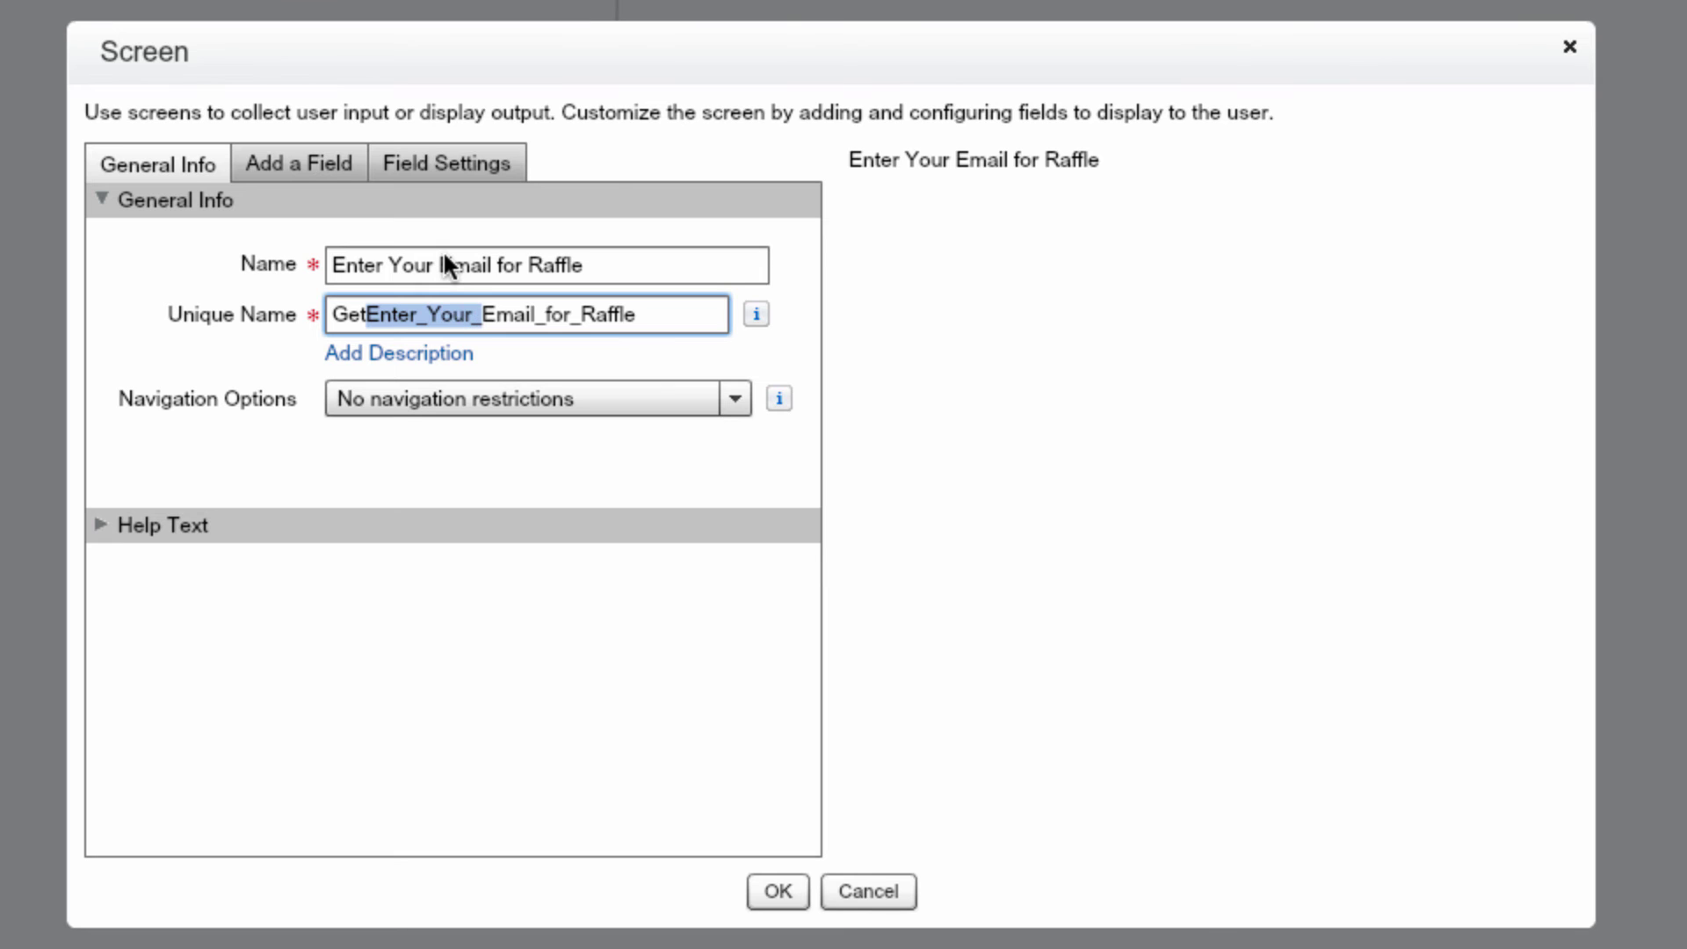
key("BackSpace")
type("_")
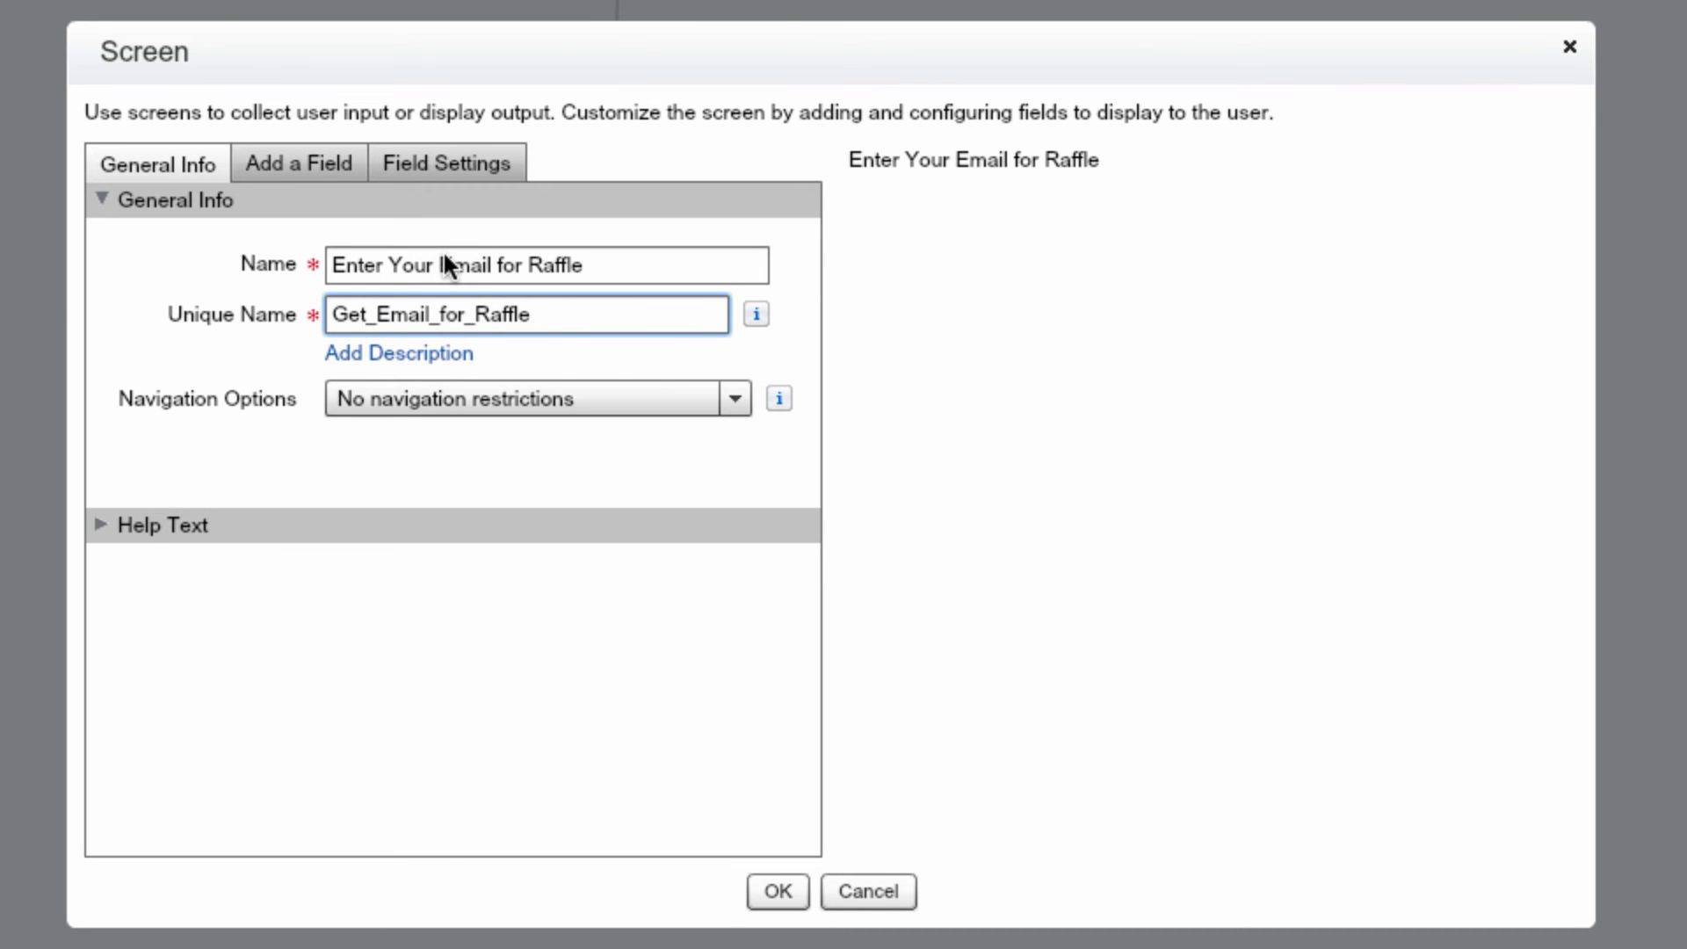
Add a display text field with unique name EmailHeader reading "Enter your email address for the chance to win a $250 gift card!".
left_click(293, 165)
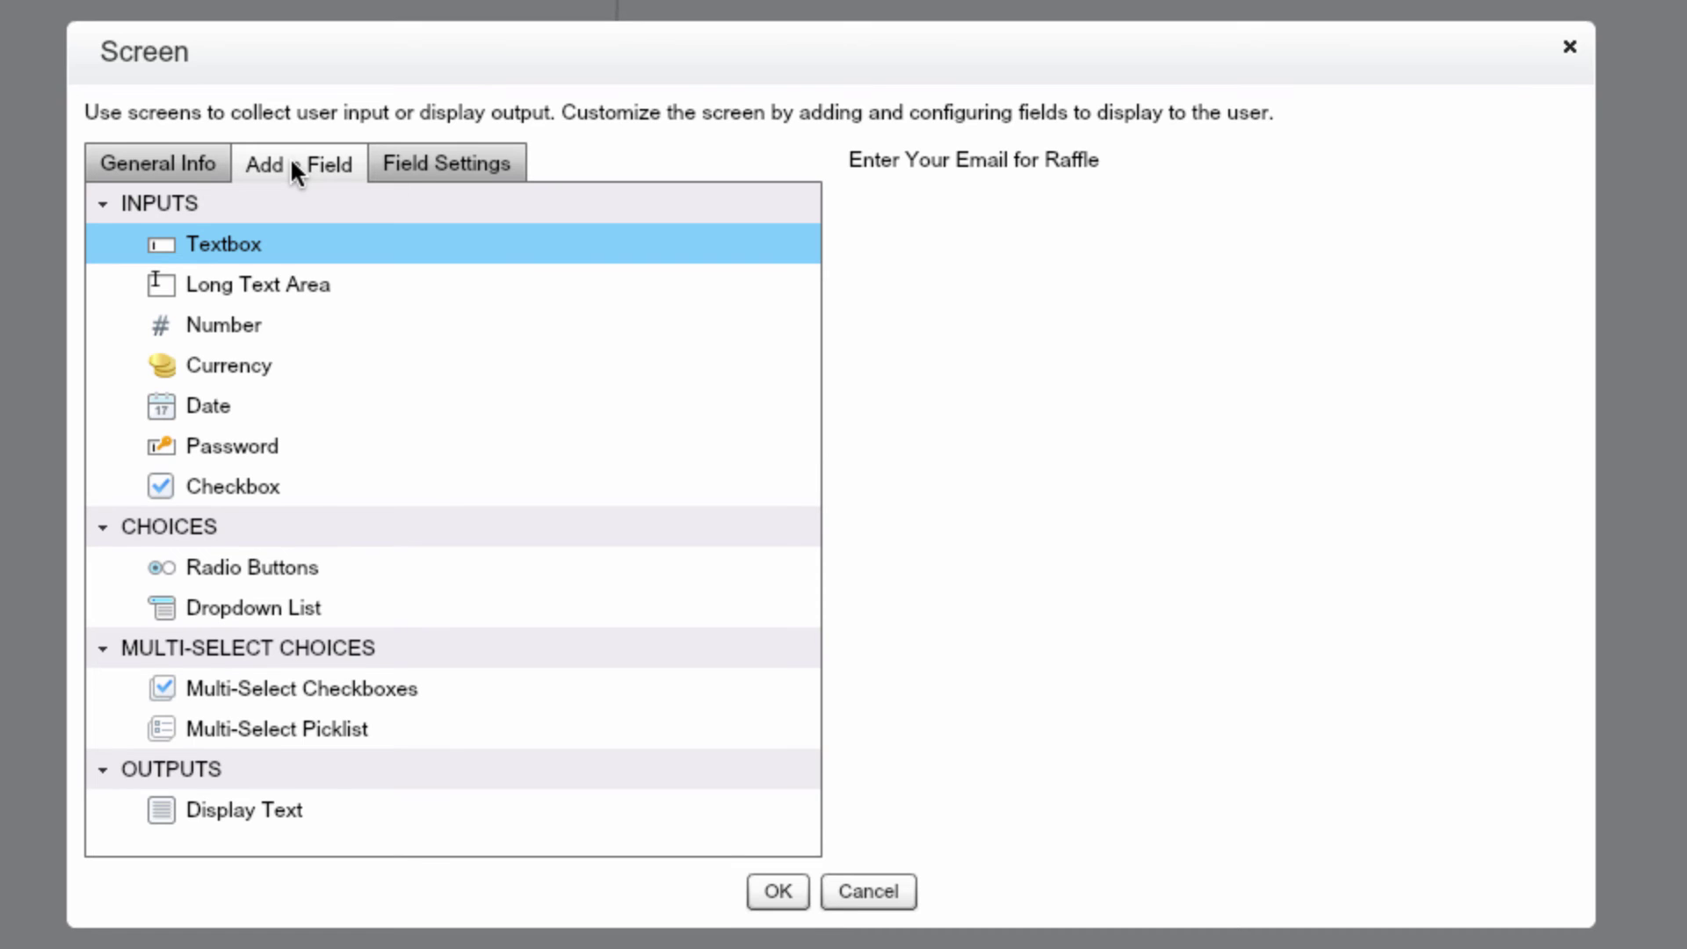
left_click(299, 805)
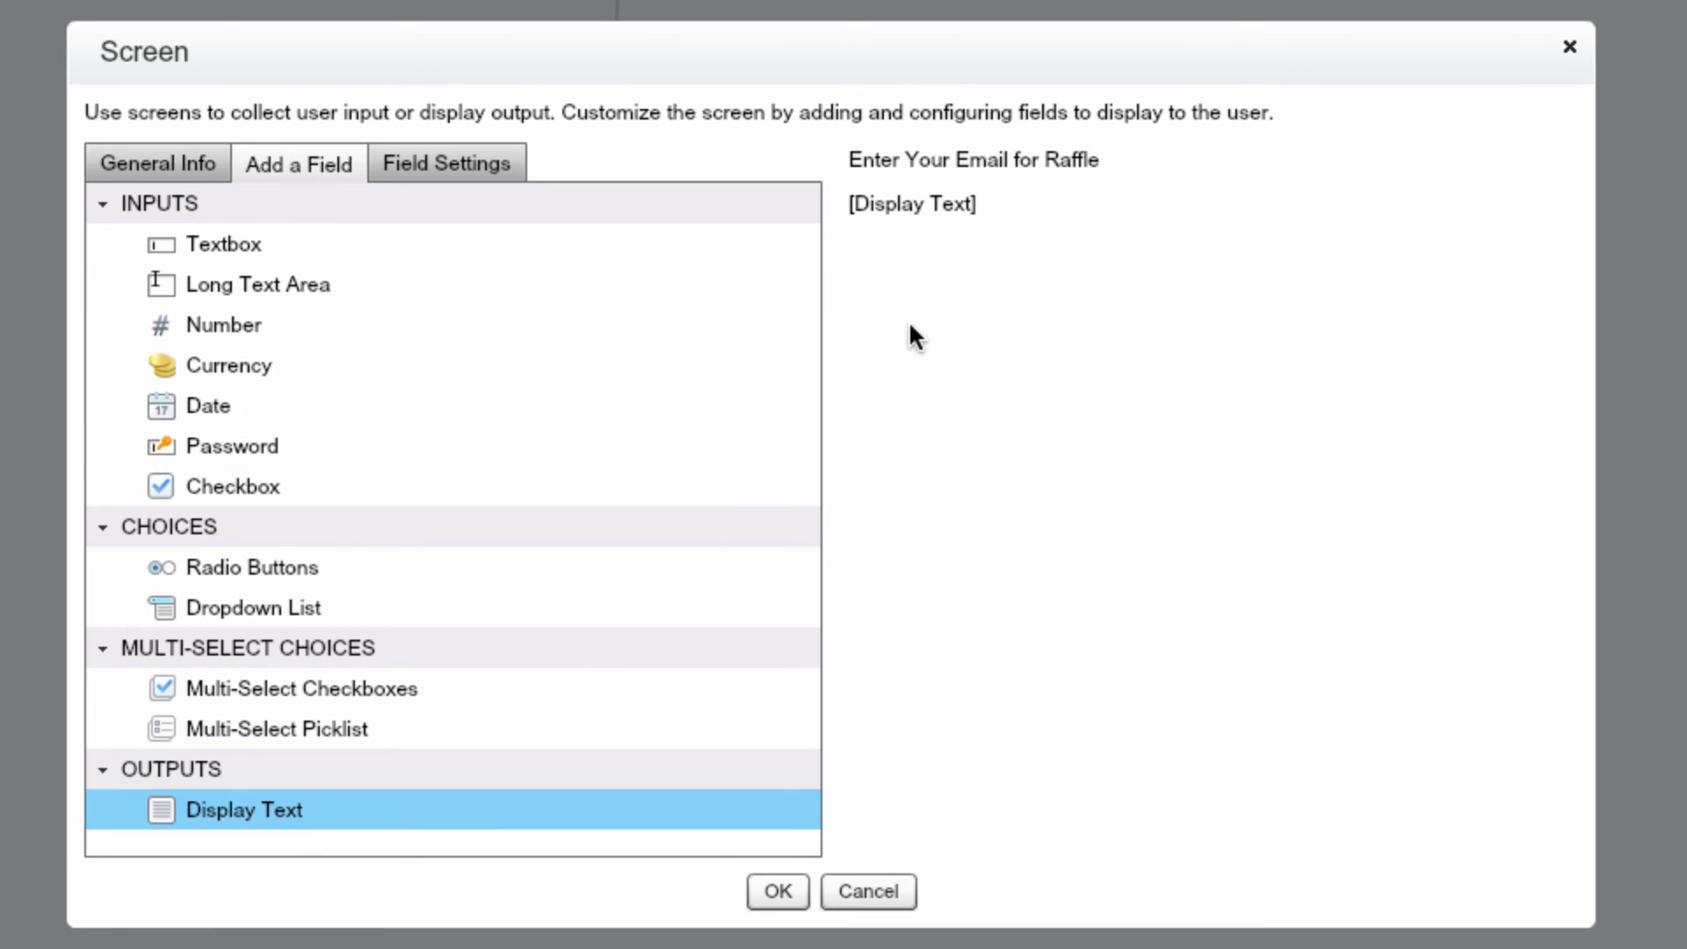
left_click(955, 214)
left_click(489, 230)
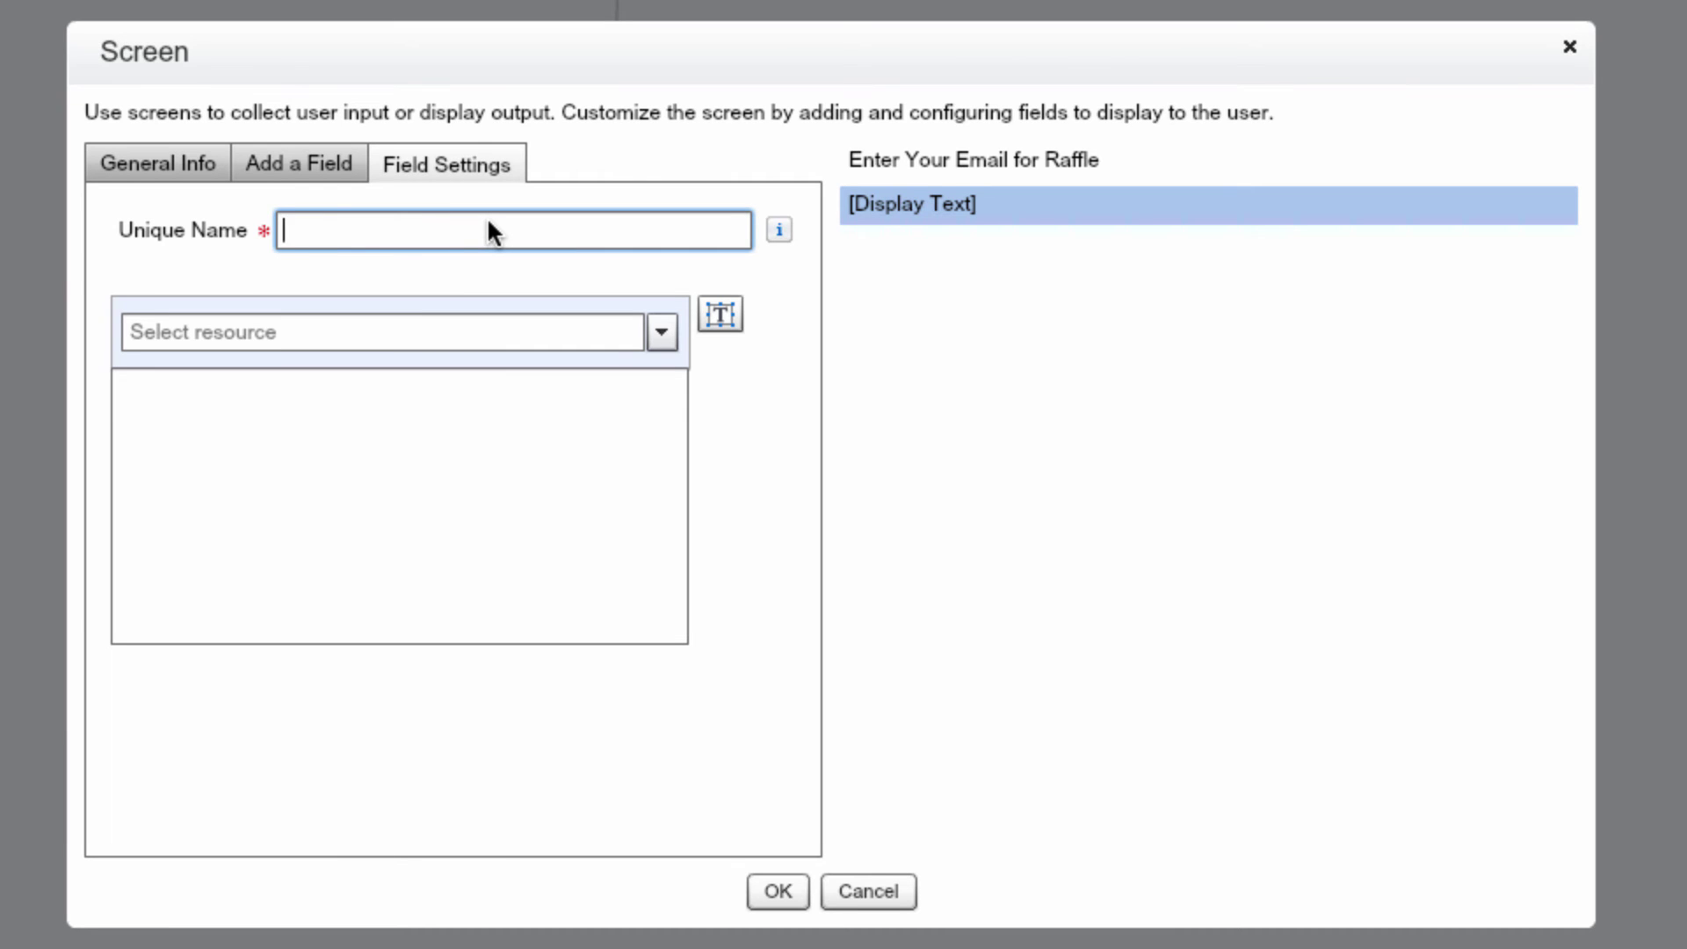
type("EmailHeader")
key("Tab")
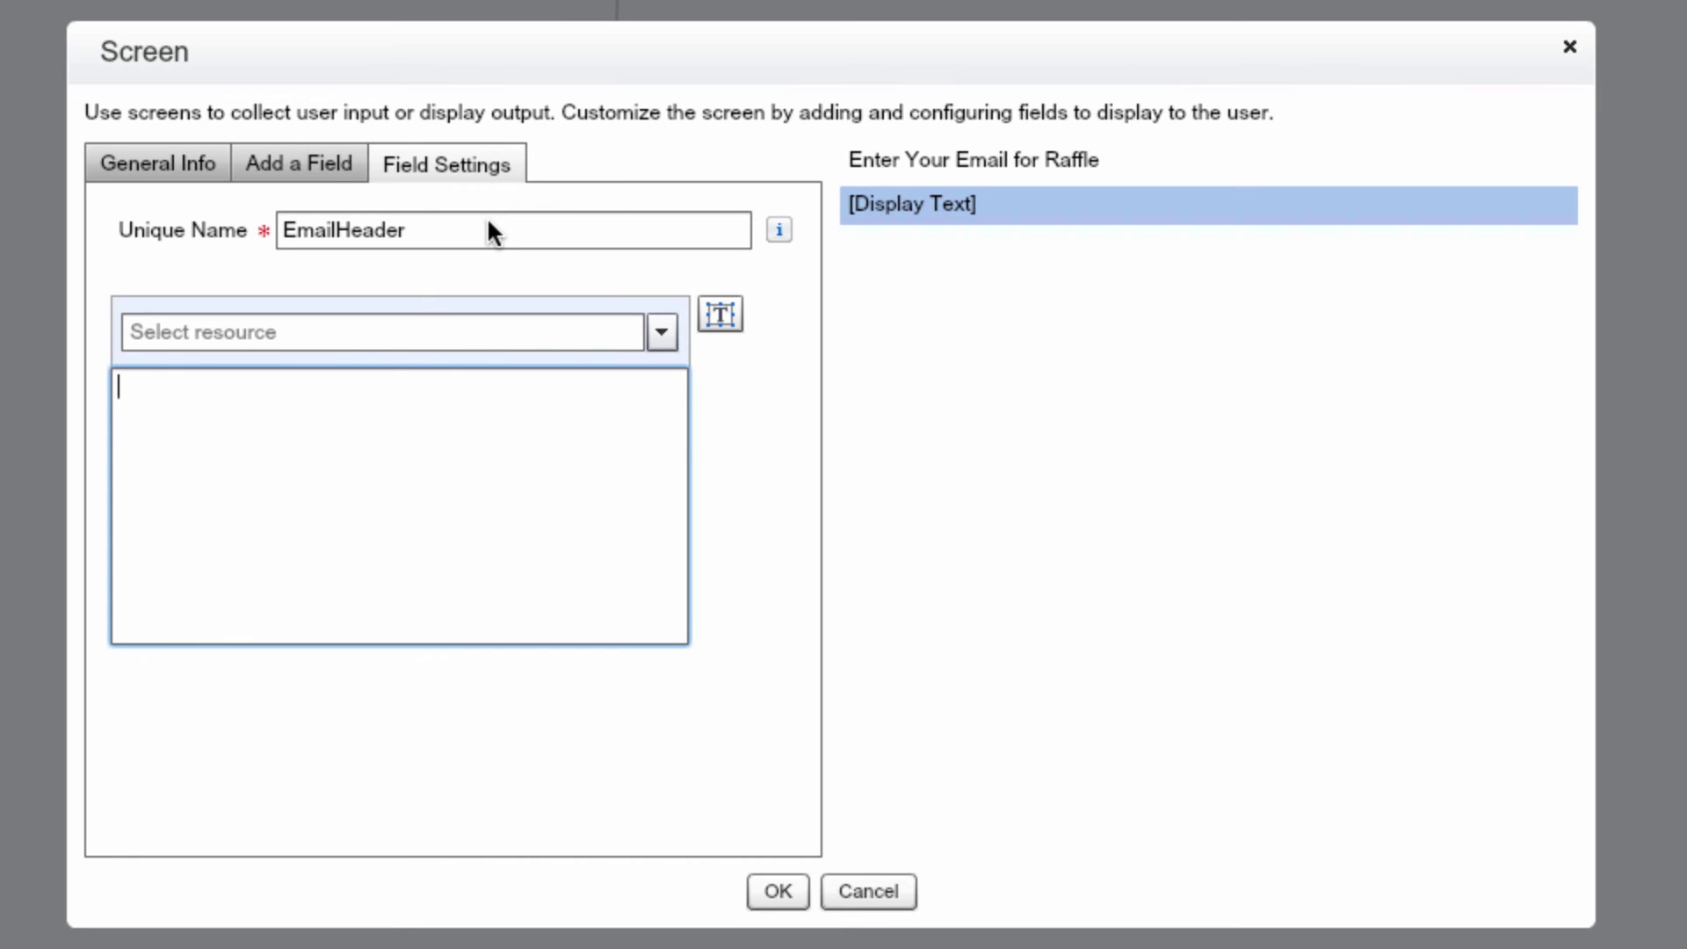
type("Enter your email addr")
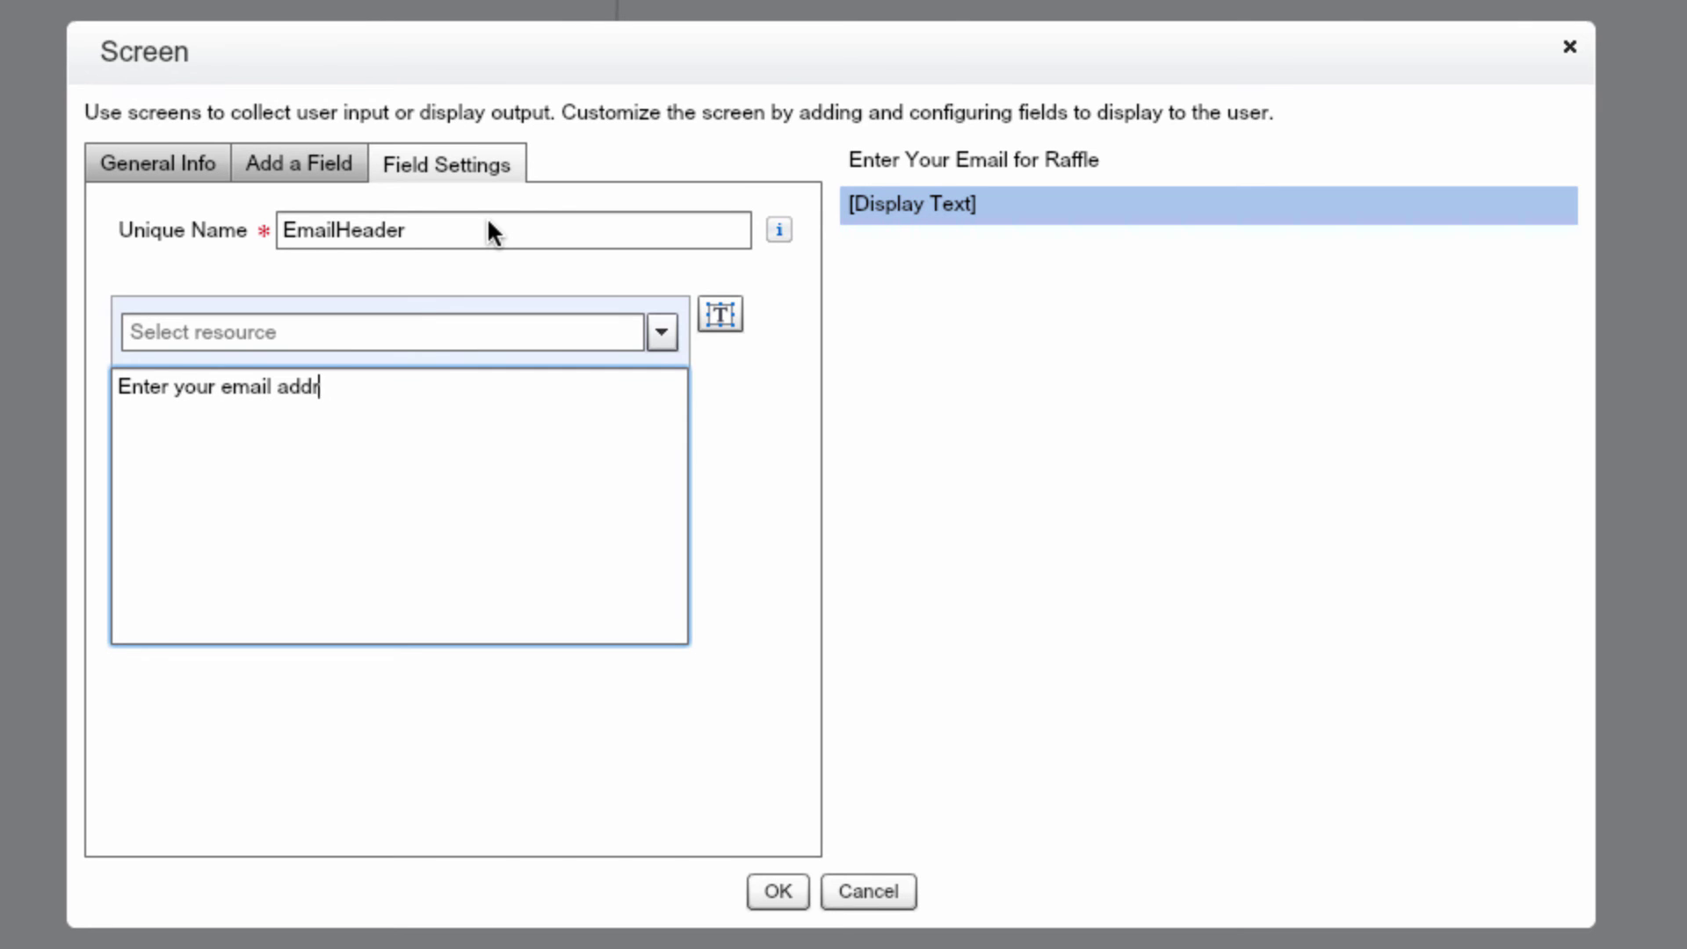
type("ess for the chance t")
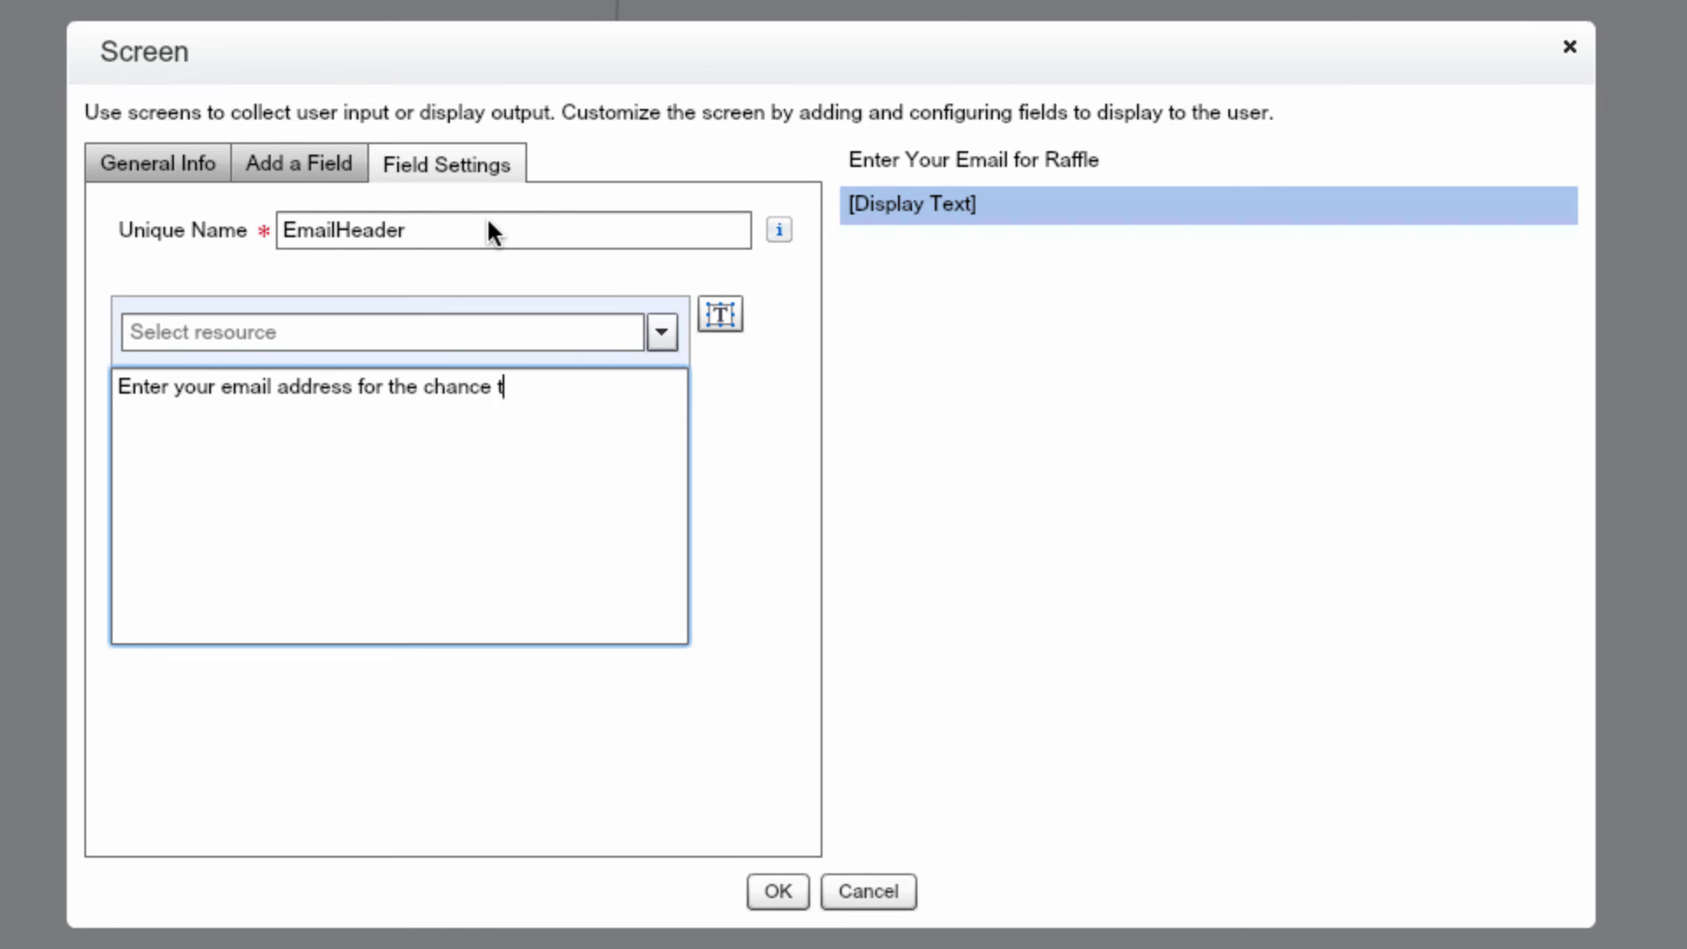
type("o win a $250")
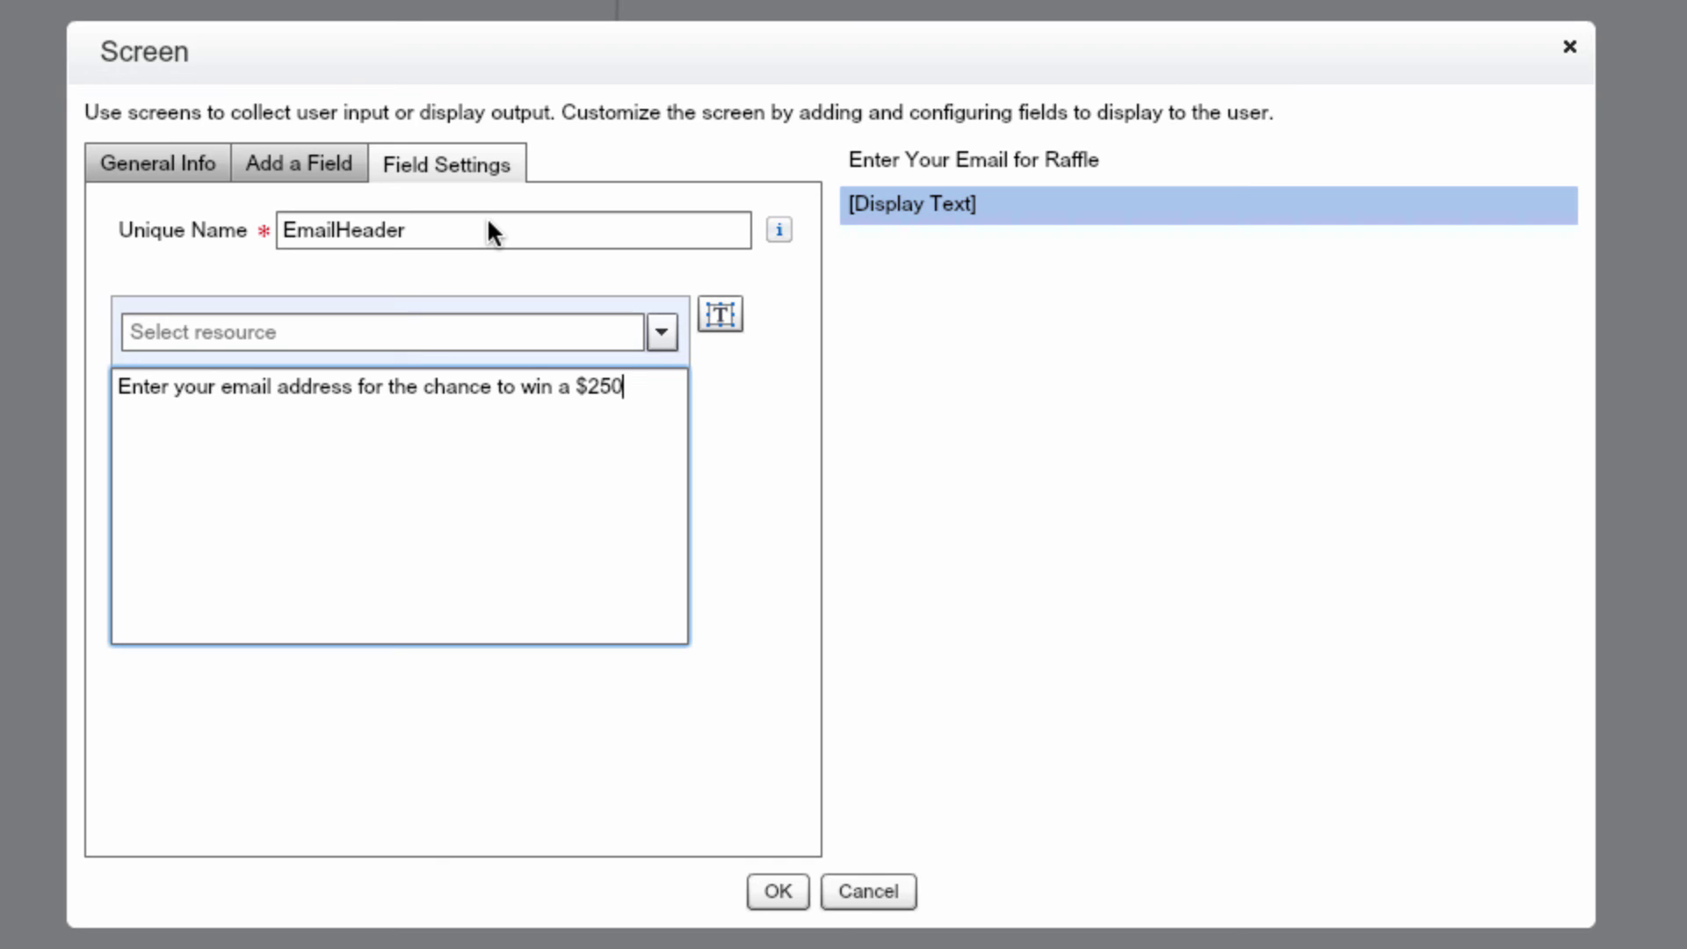
type(" gift card!")
Add a textbox labelled "Email Address" to the raffle email screen and connect the Detailed Commute Information screen to that screen.
left_click(308, 160)
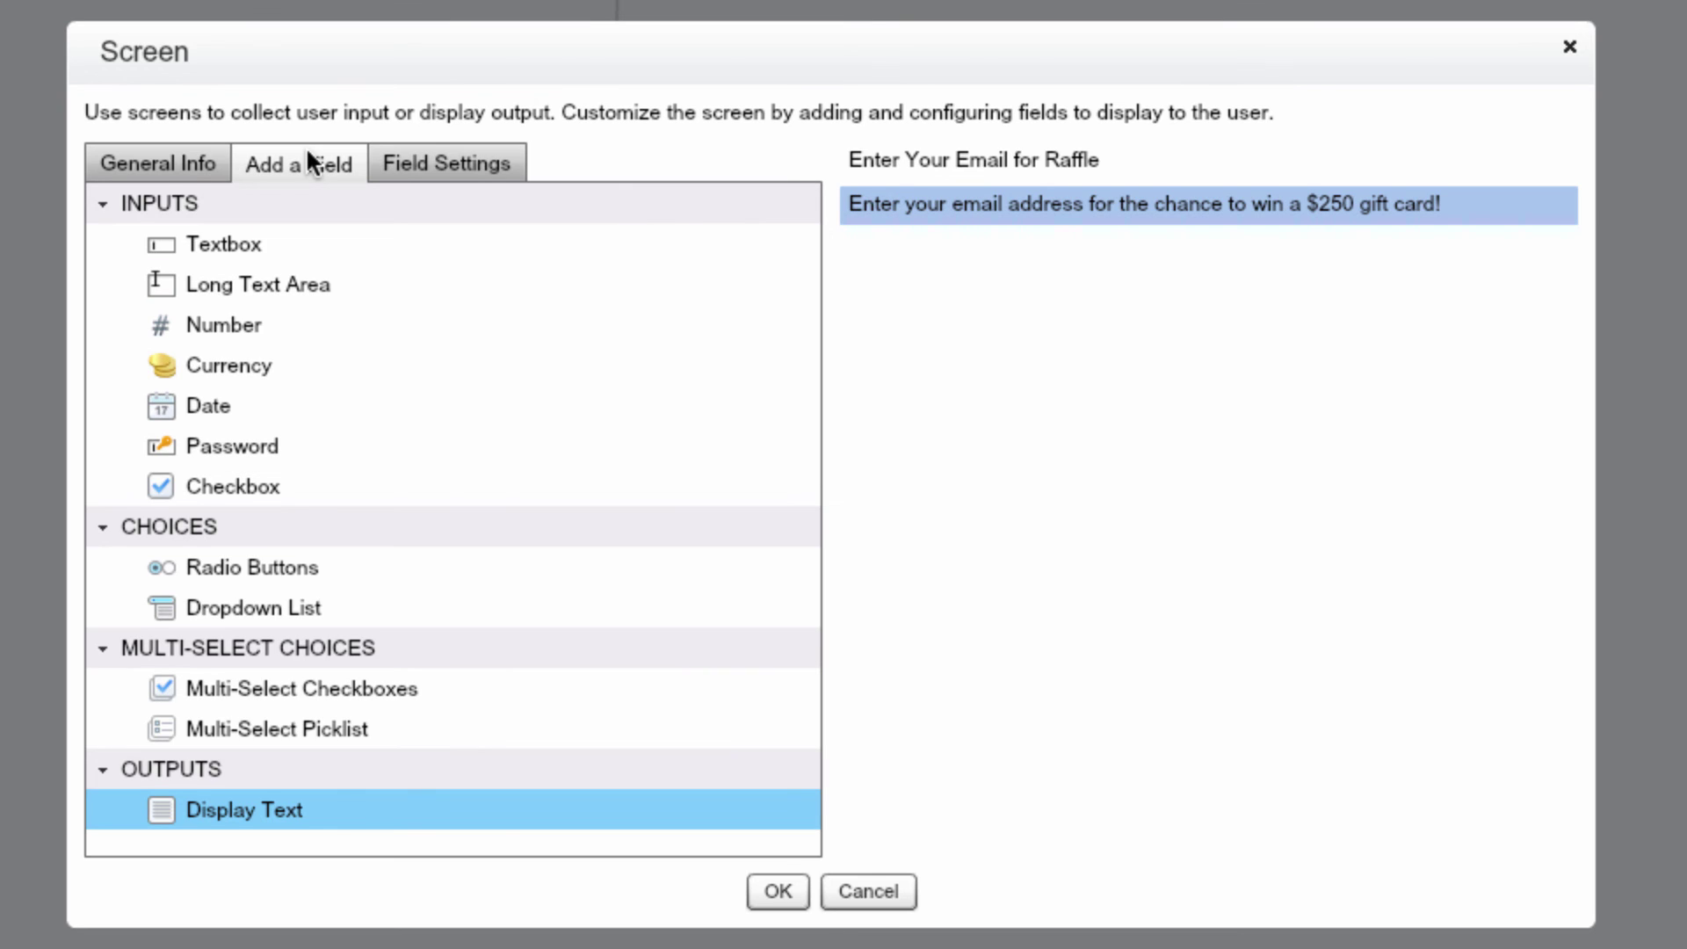
double_click(220, 233)
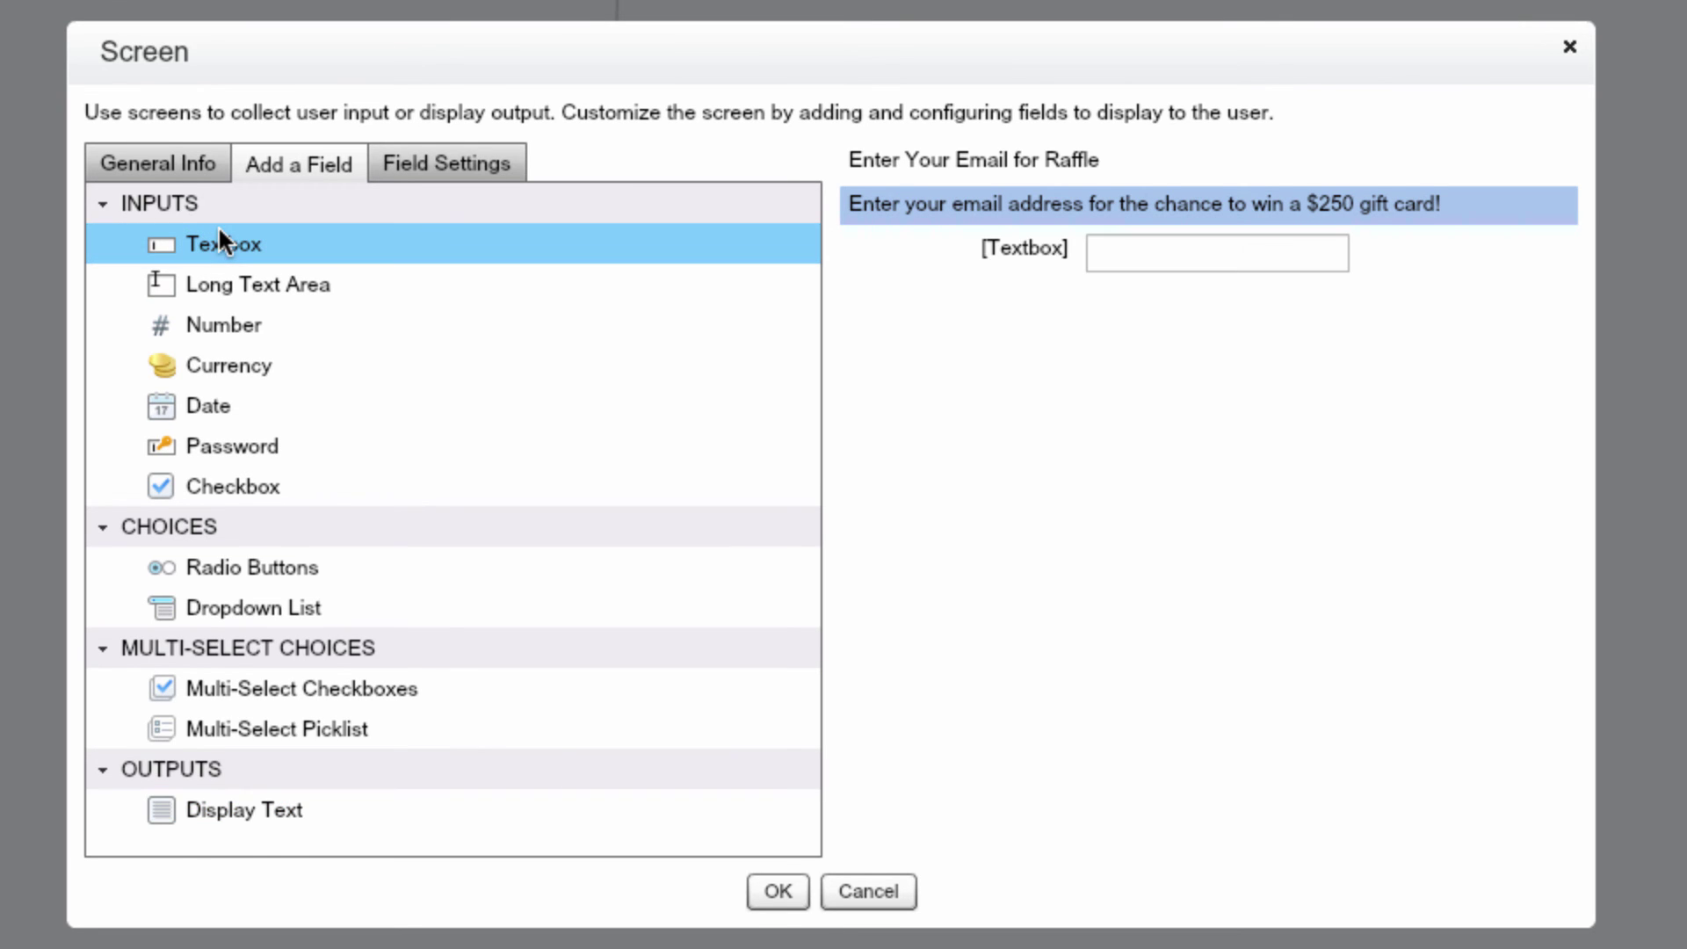
left_click(1112, 246)
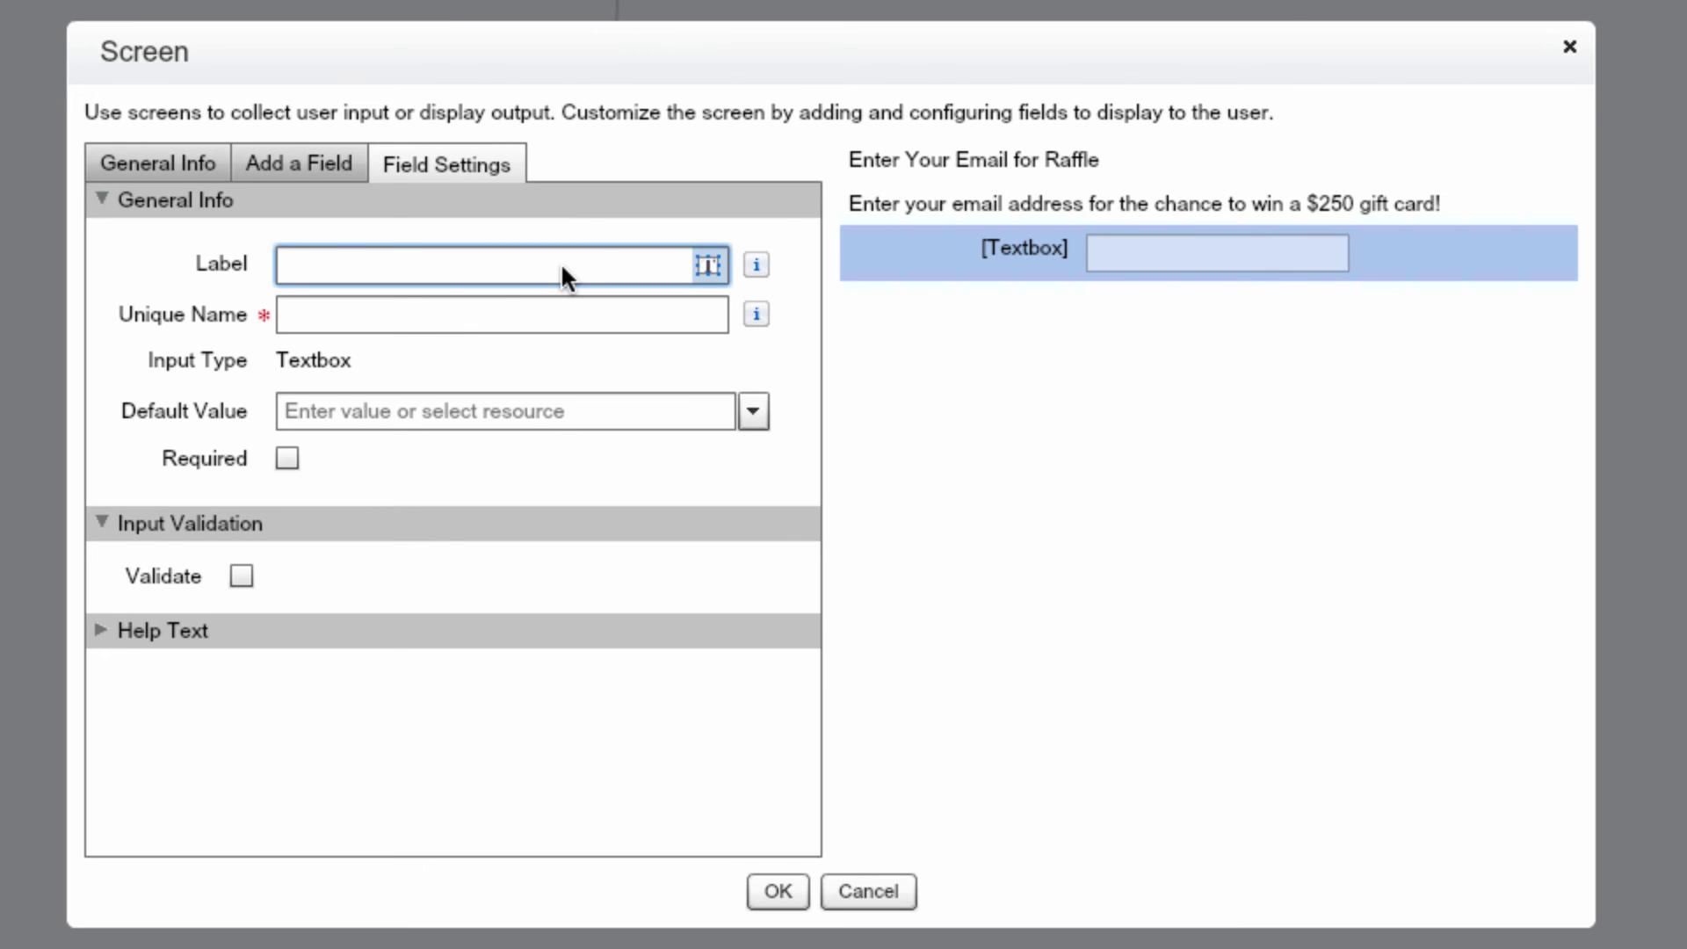
type("Email Address")
key("Tab")
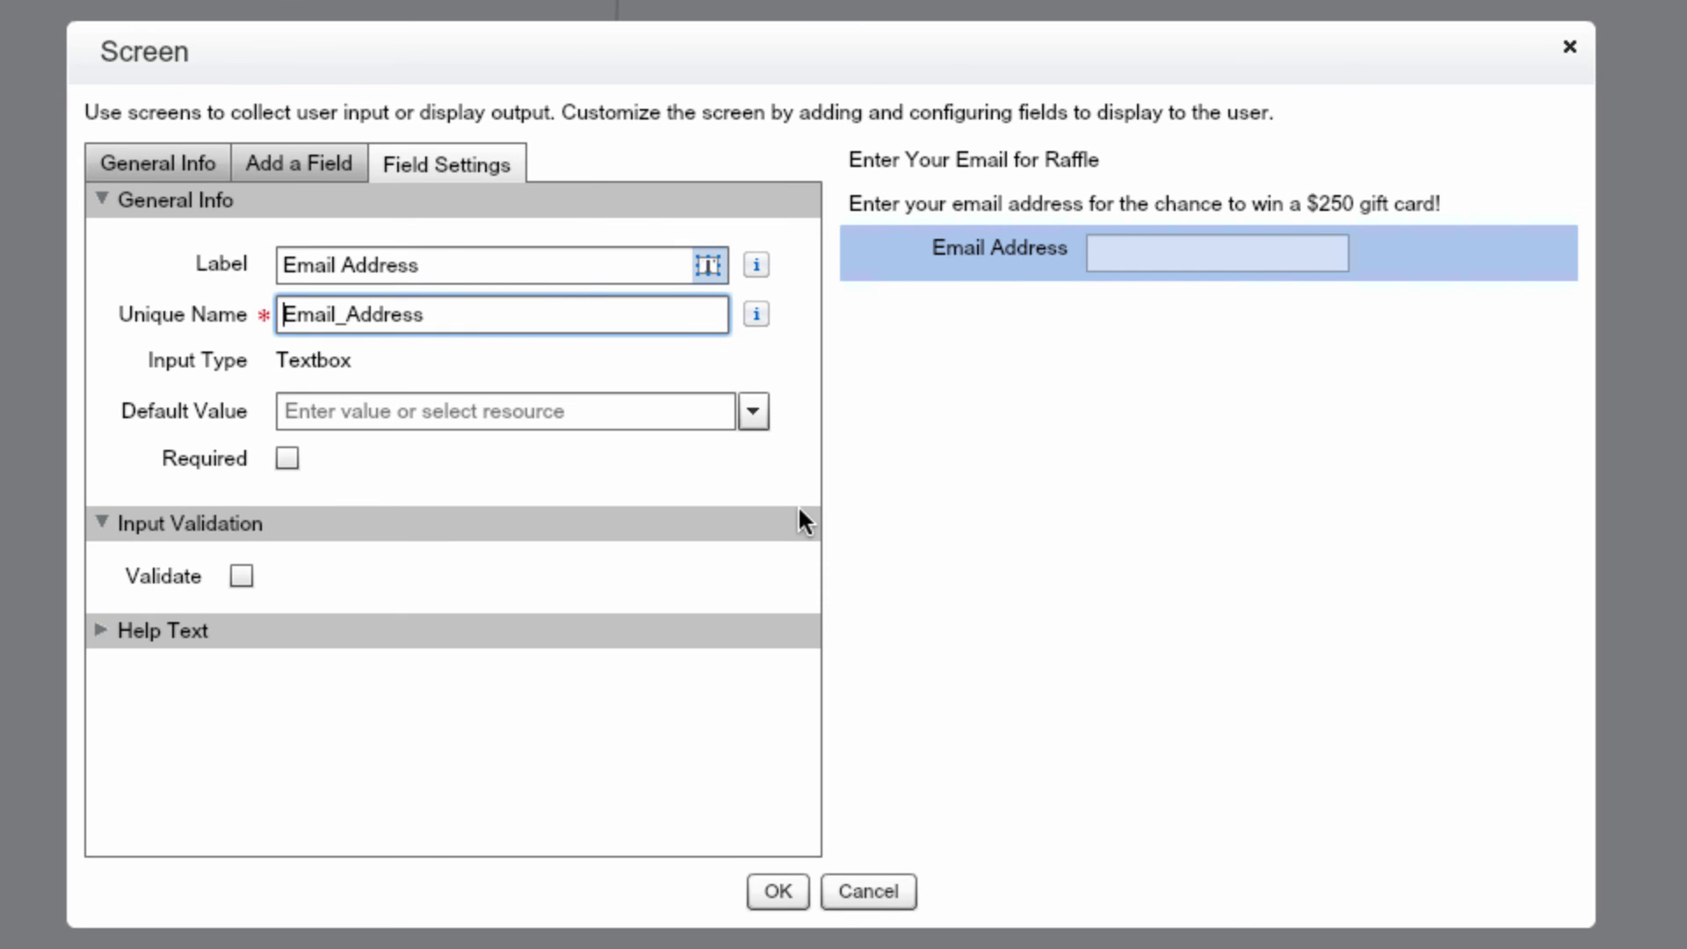
left_click(779, 889)
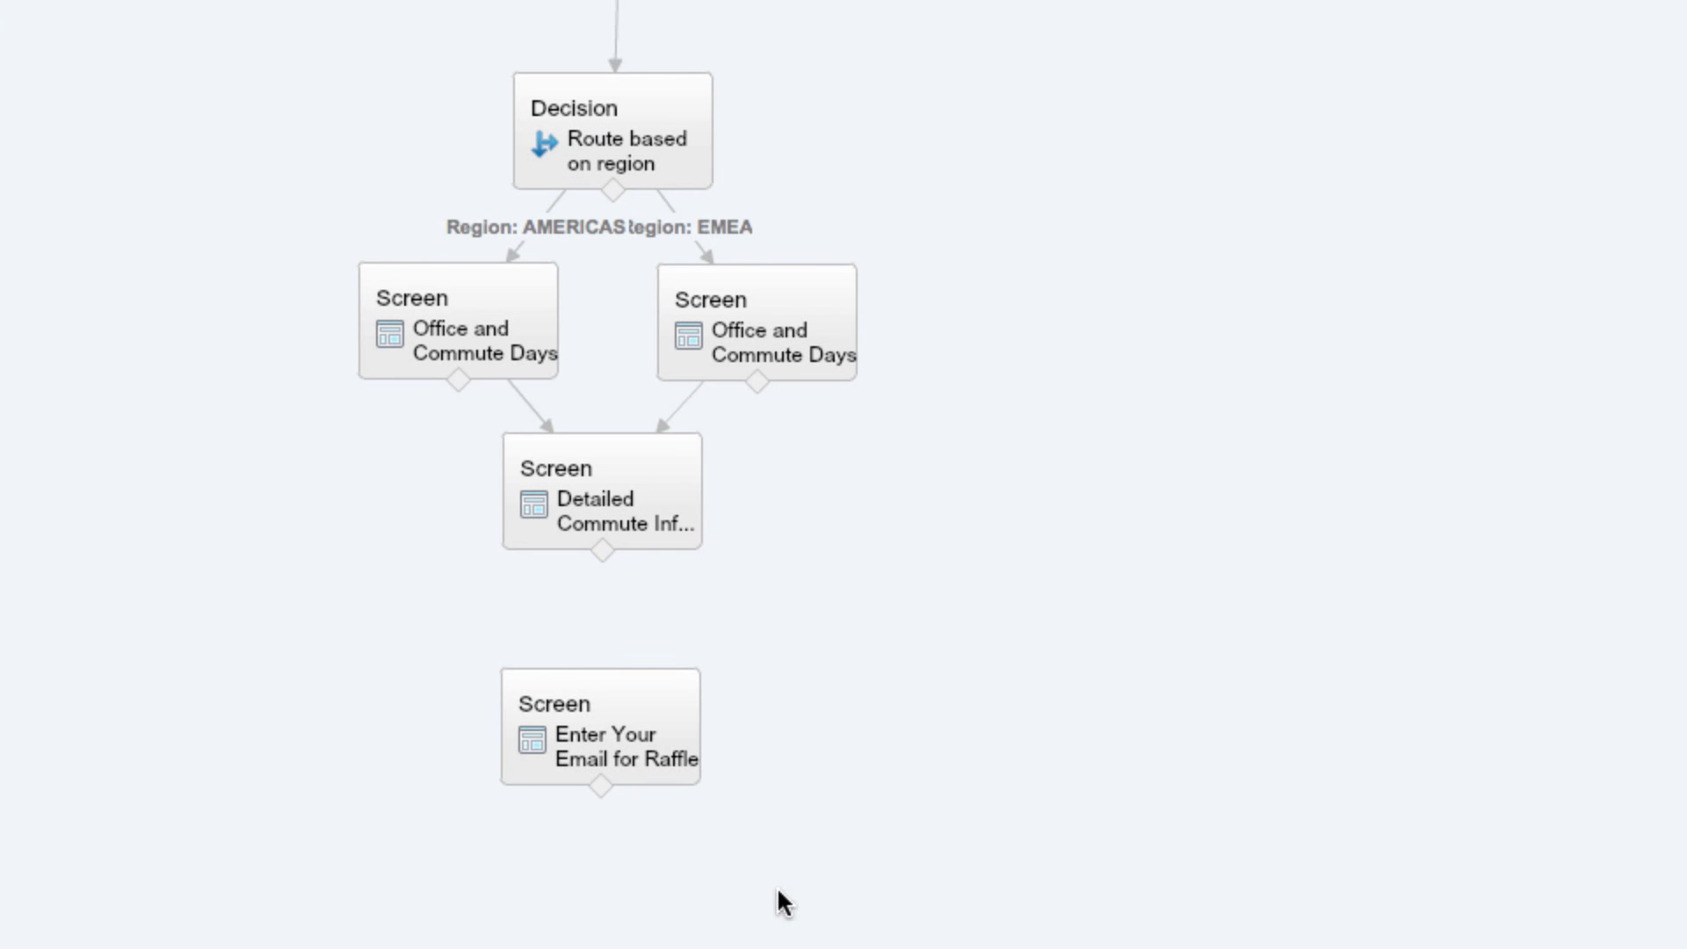
left_click_drag(602, 552, 606, 677)
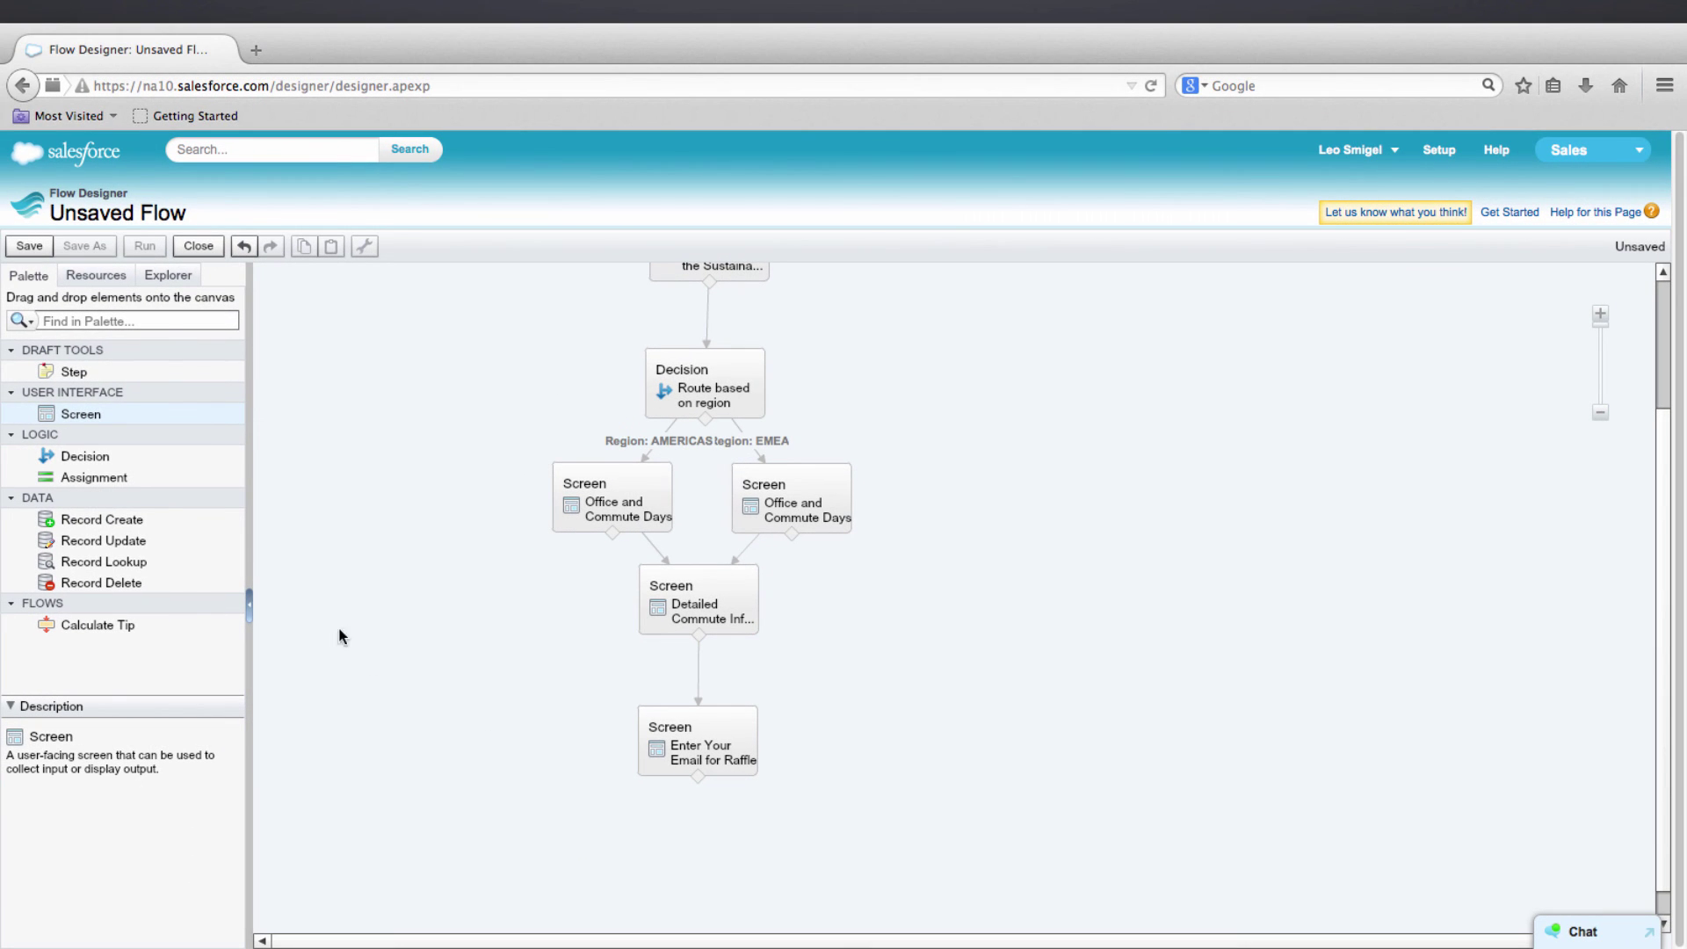
Add a screen below the raffle email screen named "Thank You" with the unique name Summary_and_Finish.
left_click_drag(79, 411, 694, 858)
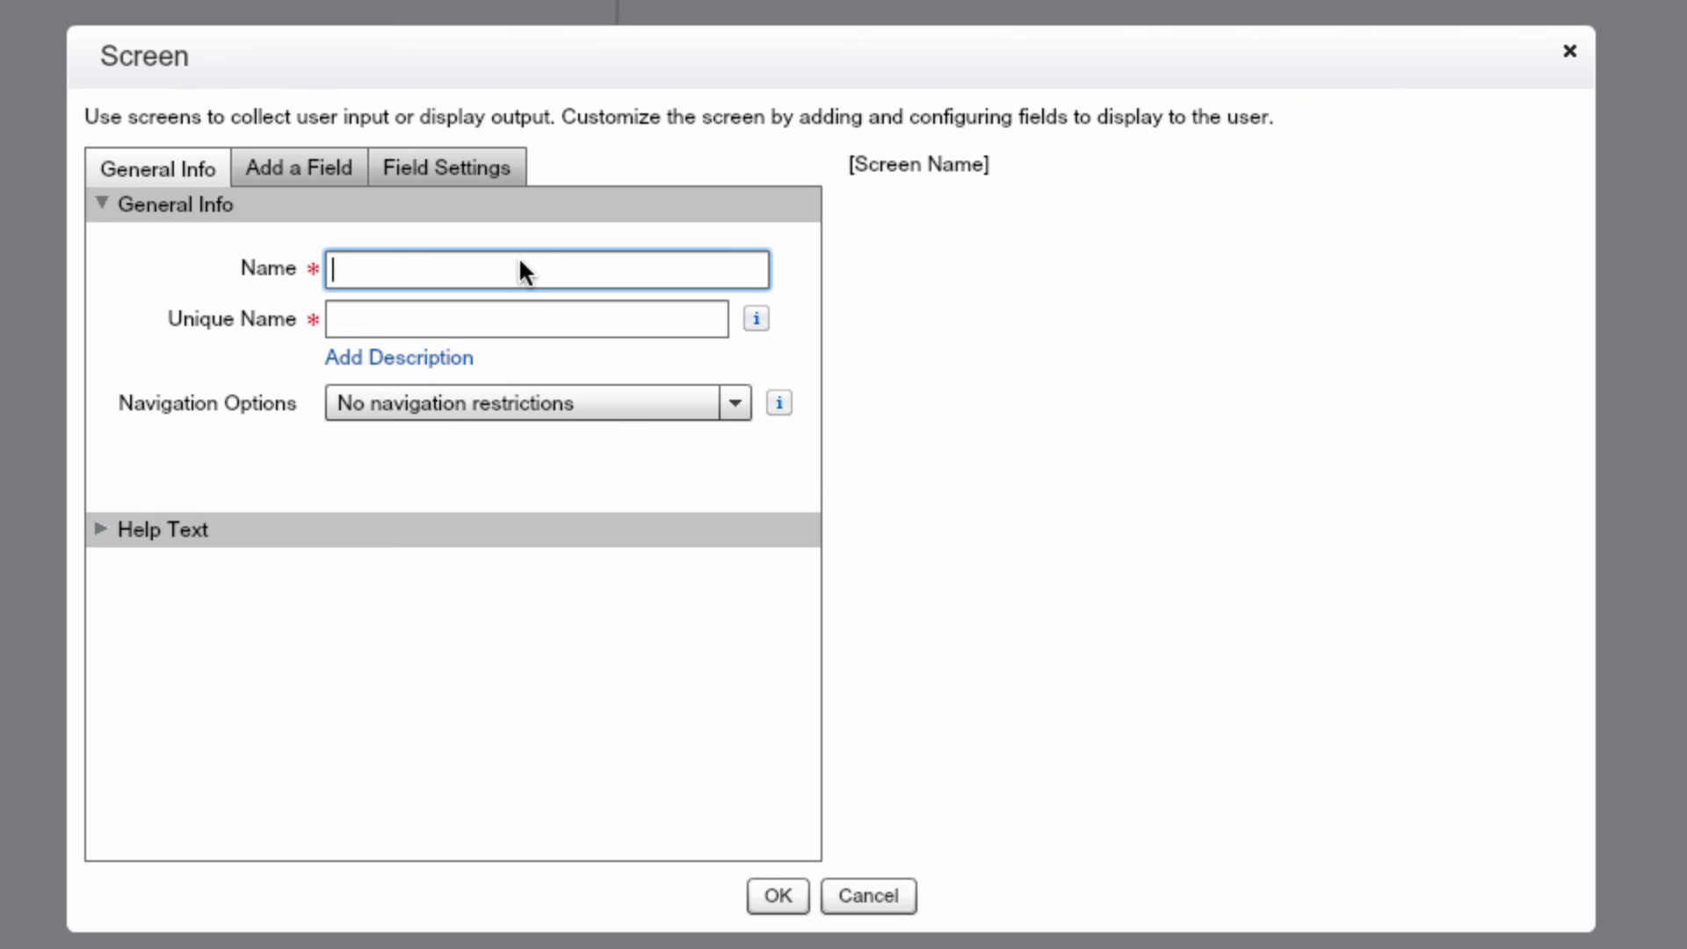
type("Thank You")
key("Tab")
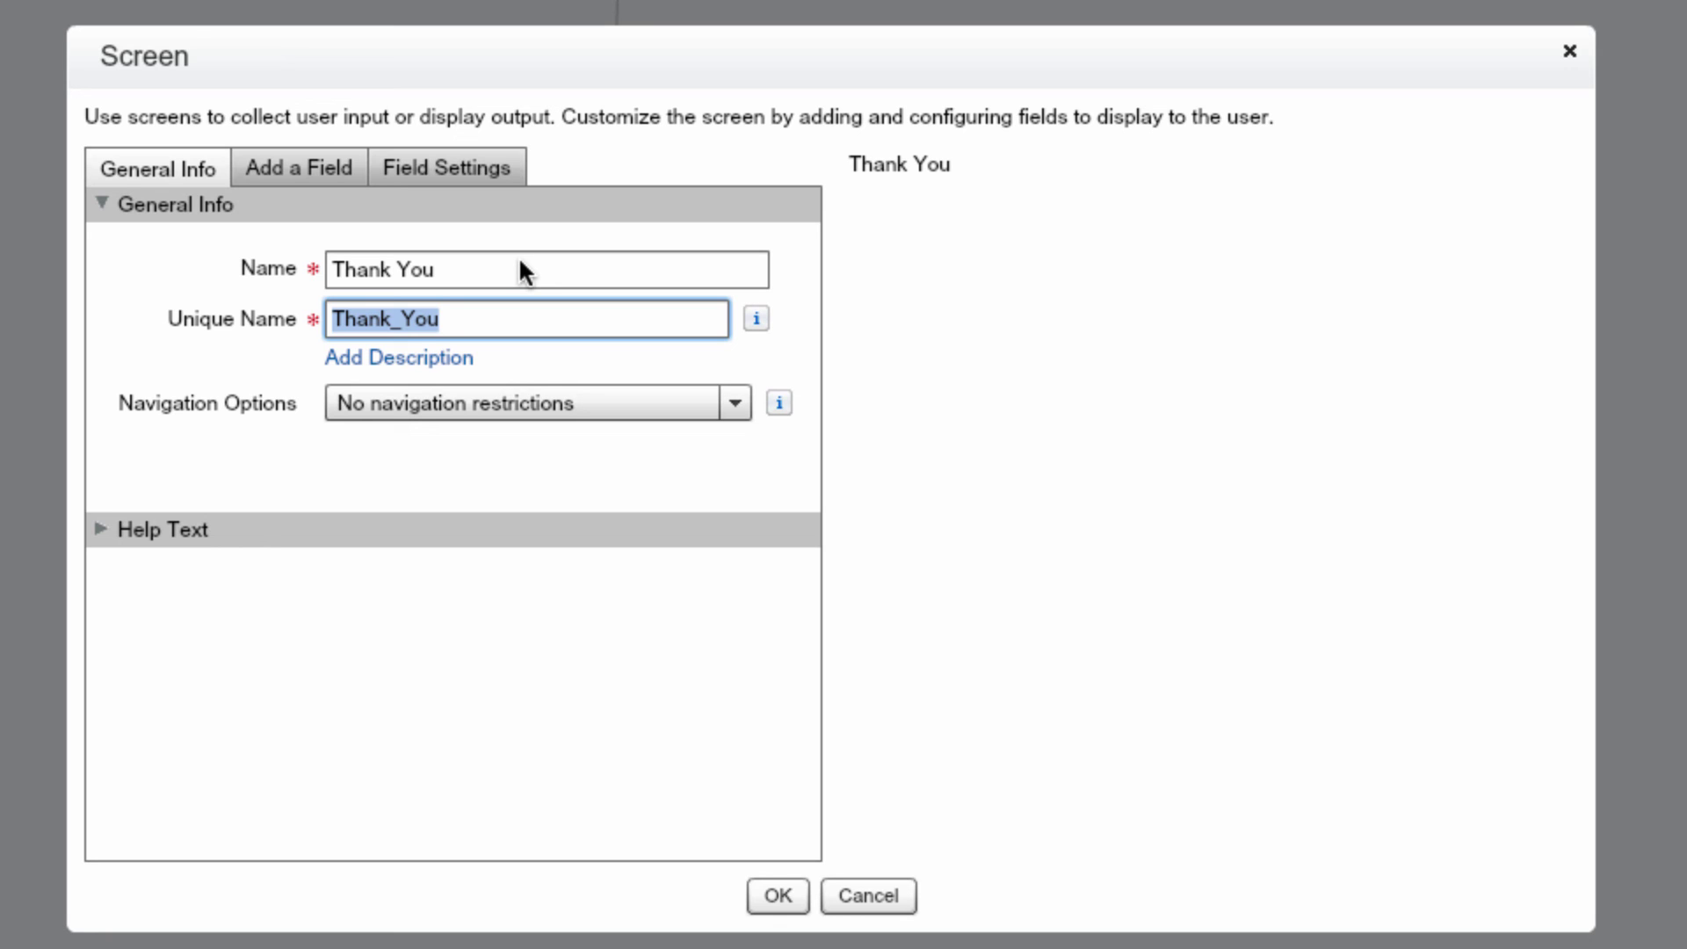
type("Summary_and_Finish")
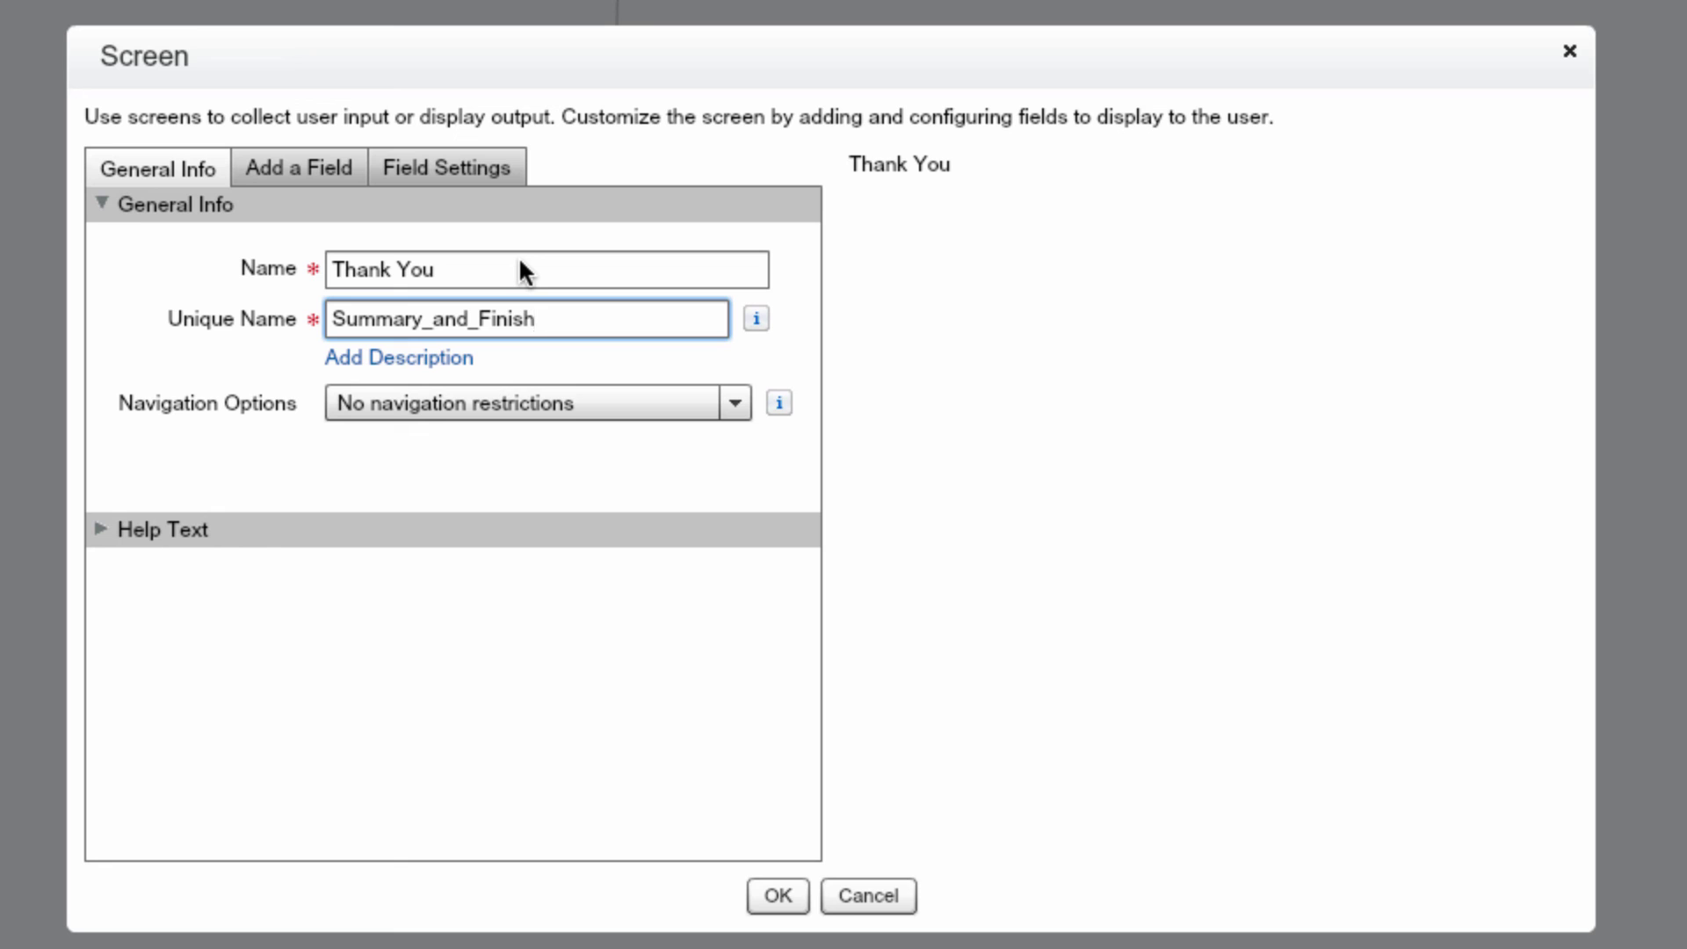
Add a display text field with unique name Summary reading "Thank you for participating in the survey!" and accept the Thank You screen.
left_click(322, 163)
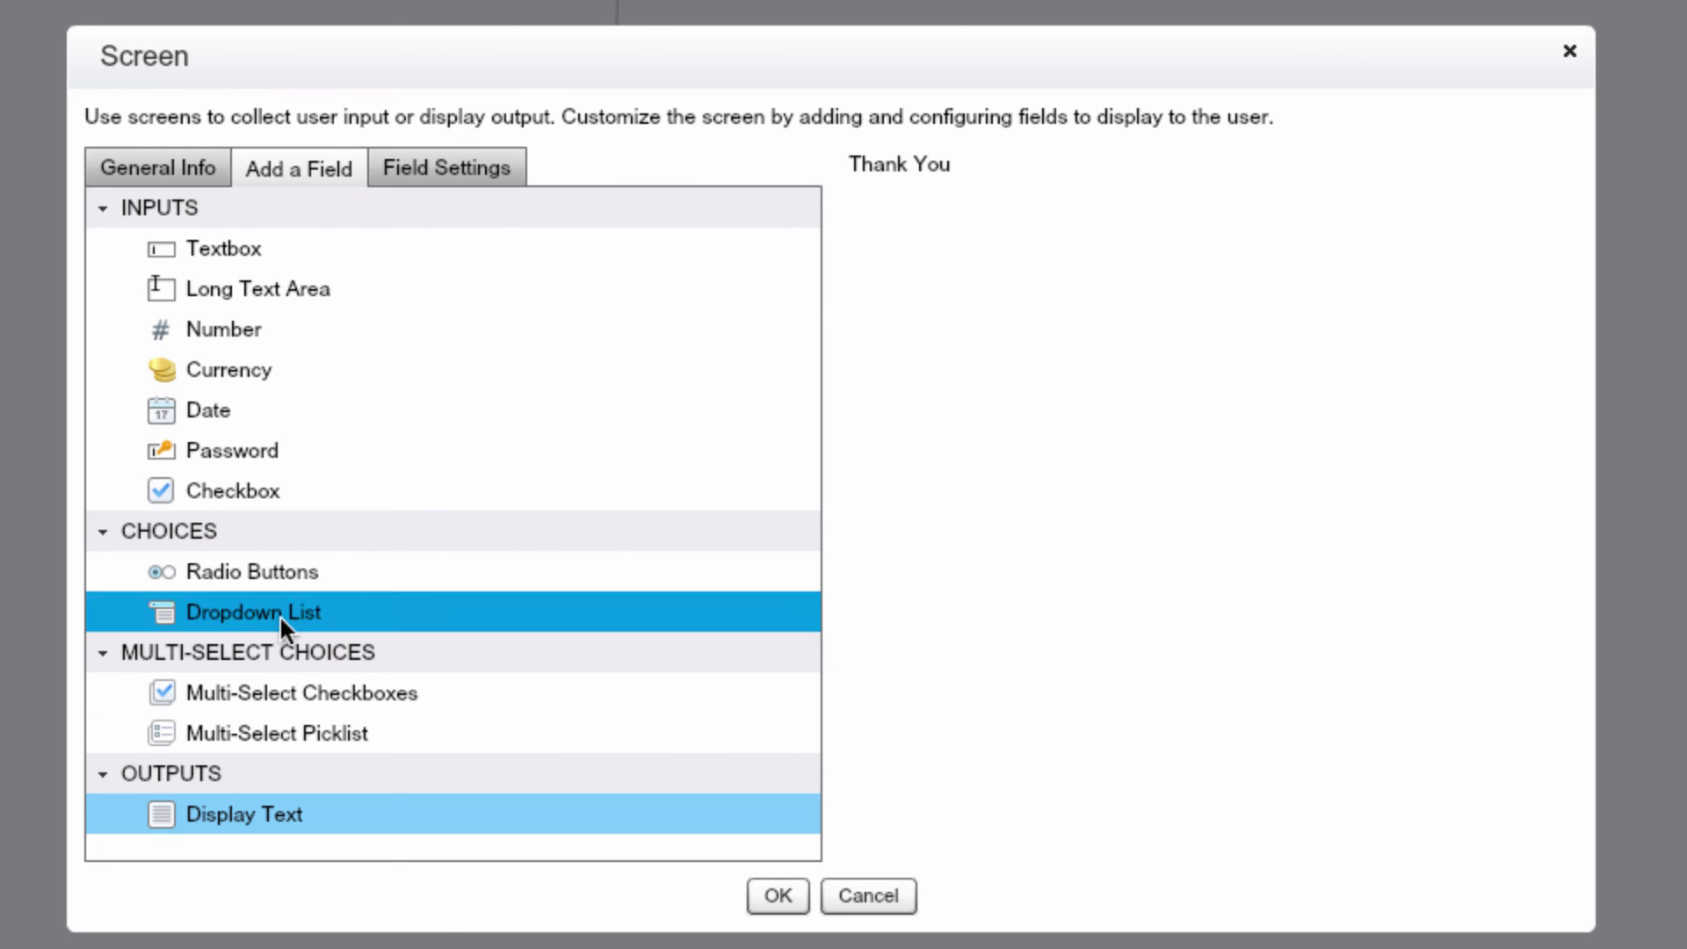
double_click(272, 799)
left_click(906, 209)
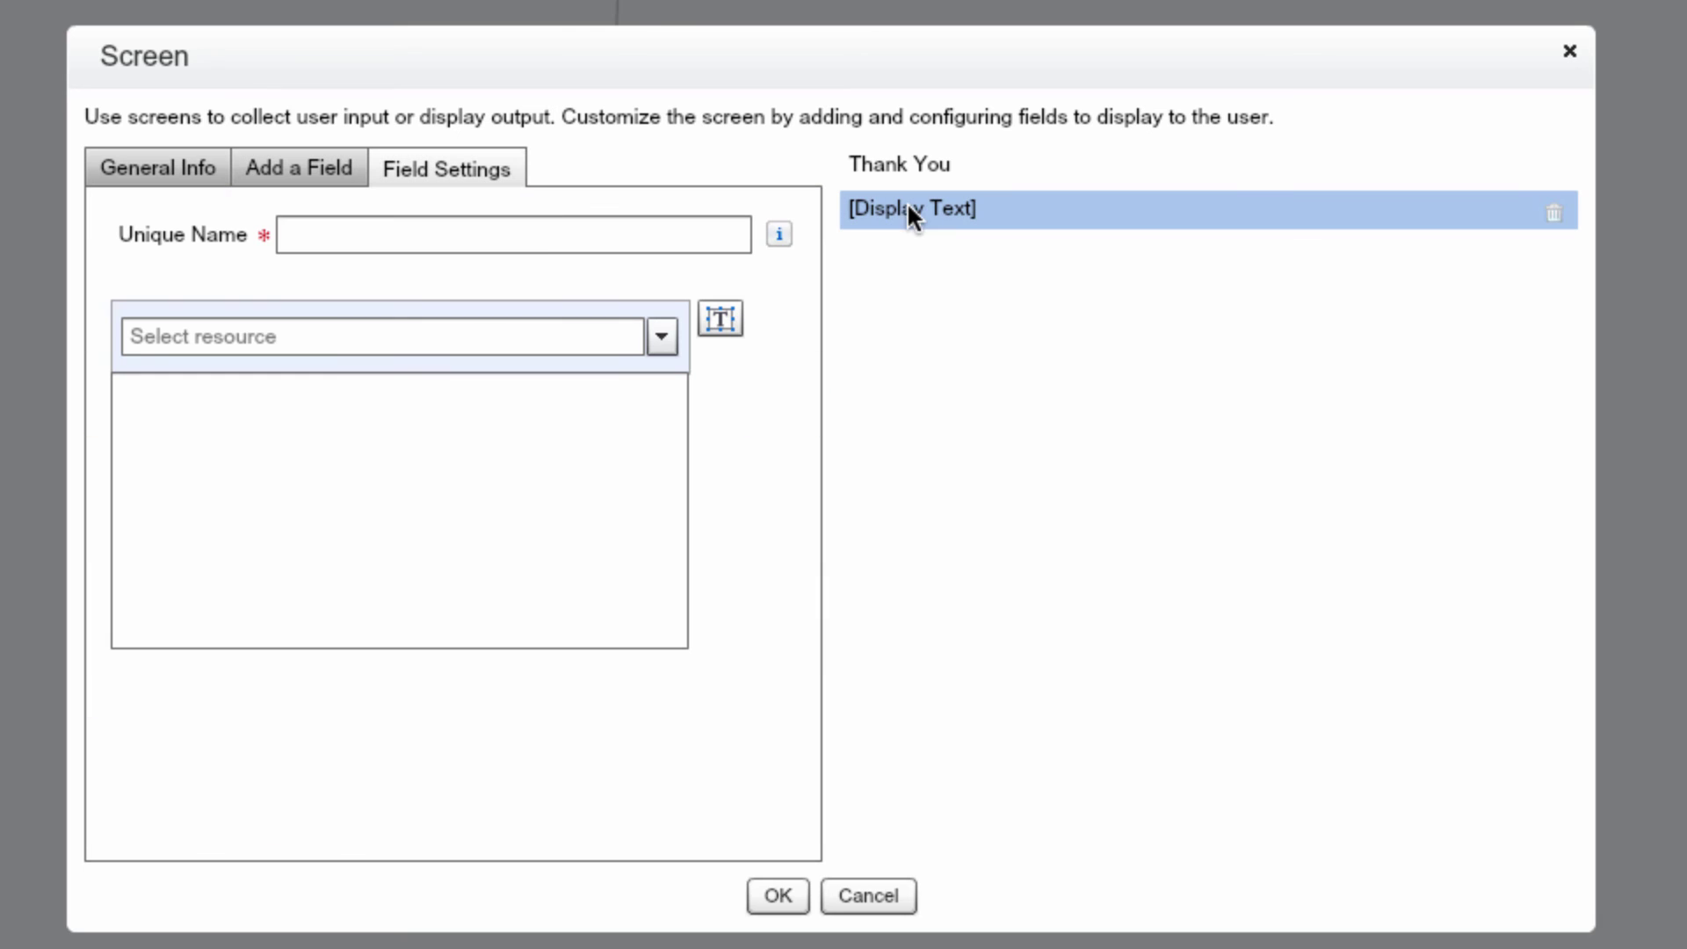
left_click(515, 233)
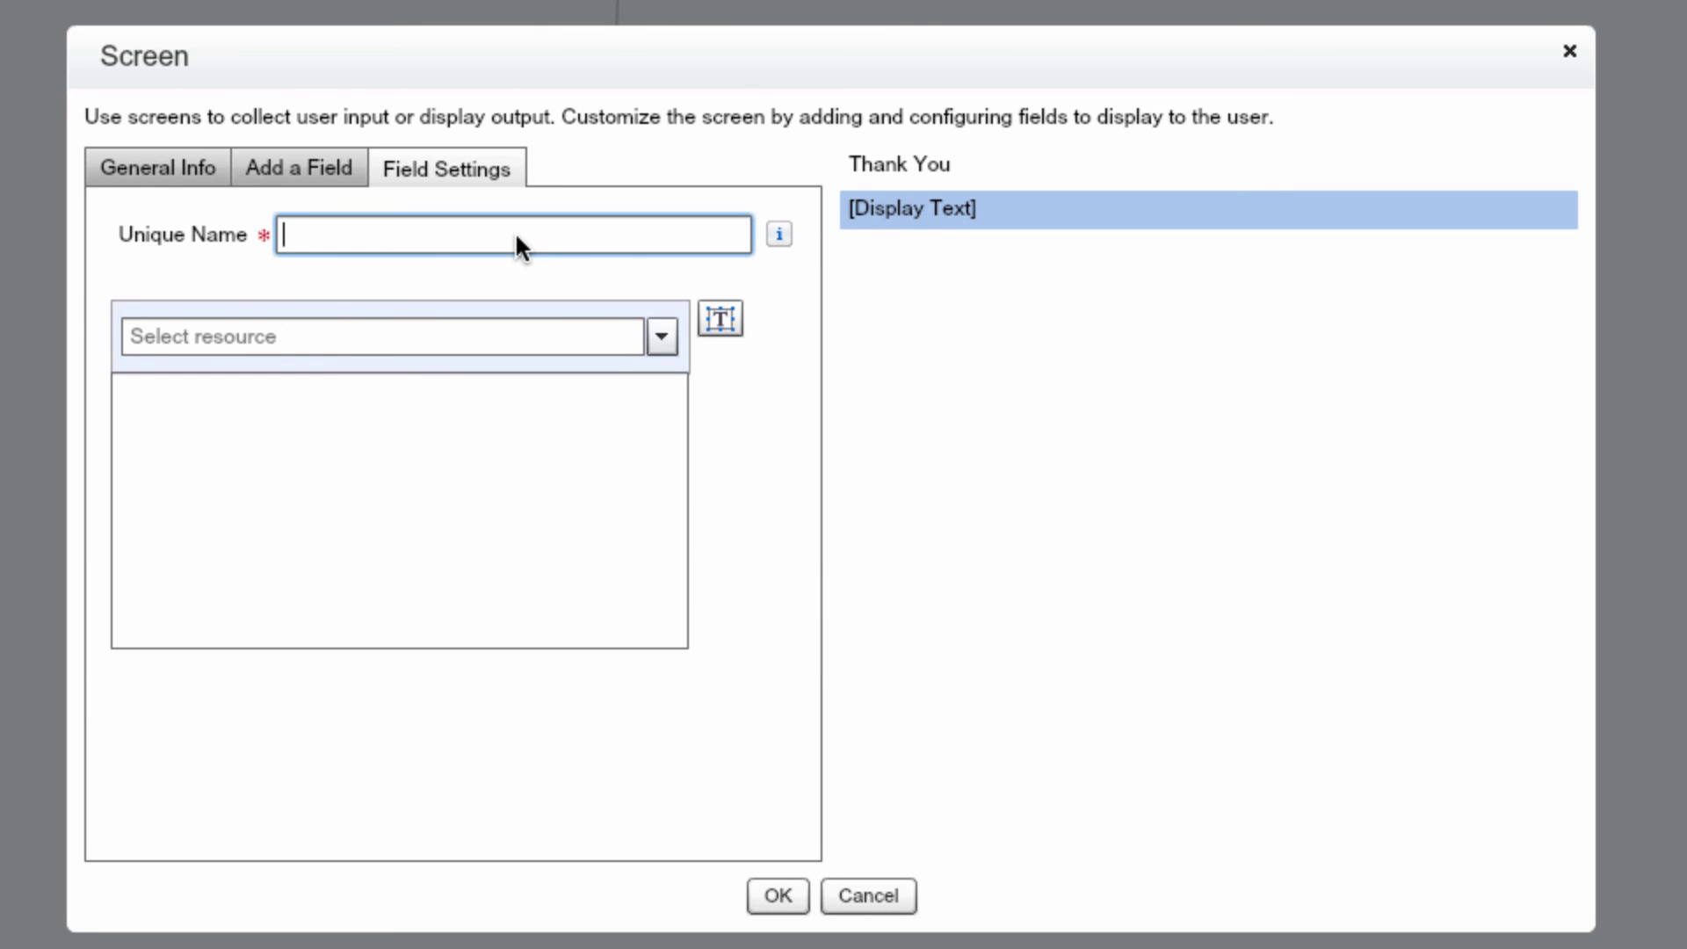
type("Summary")
left_click(447, 427)
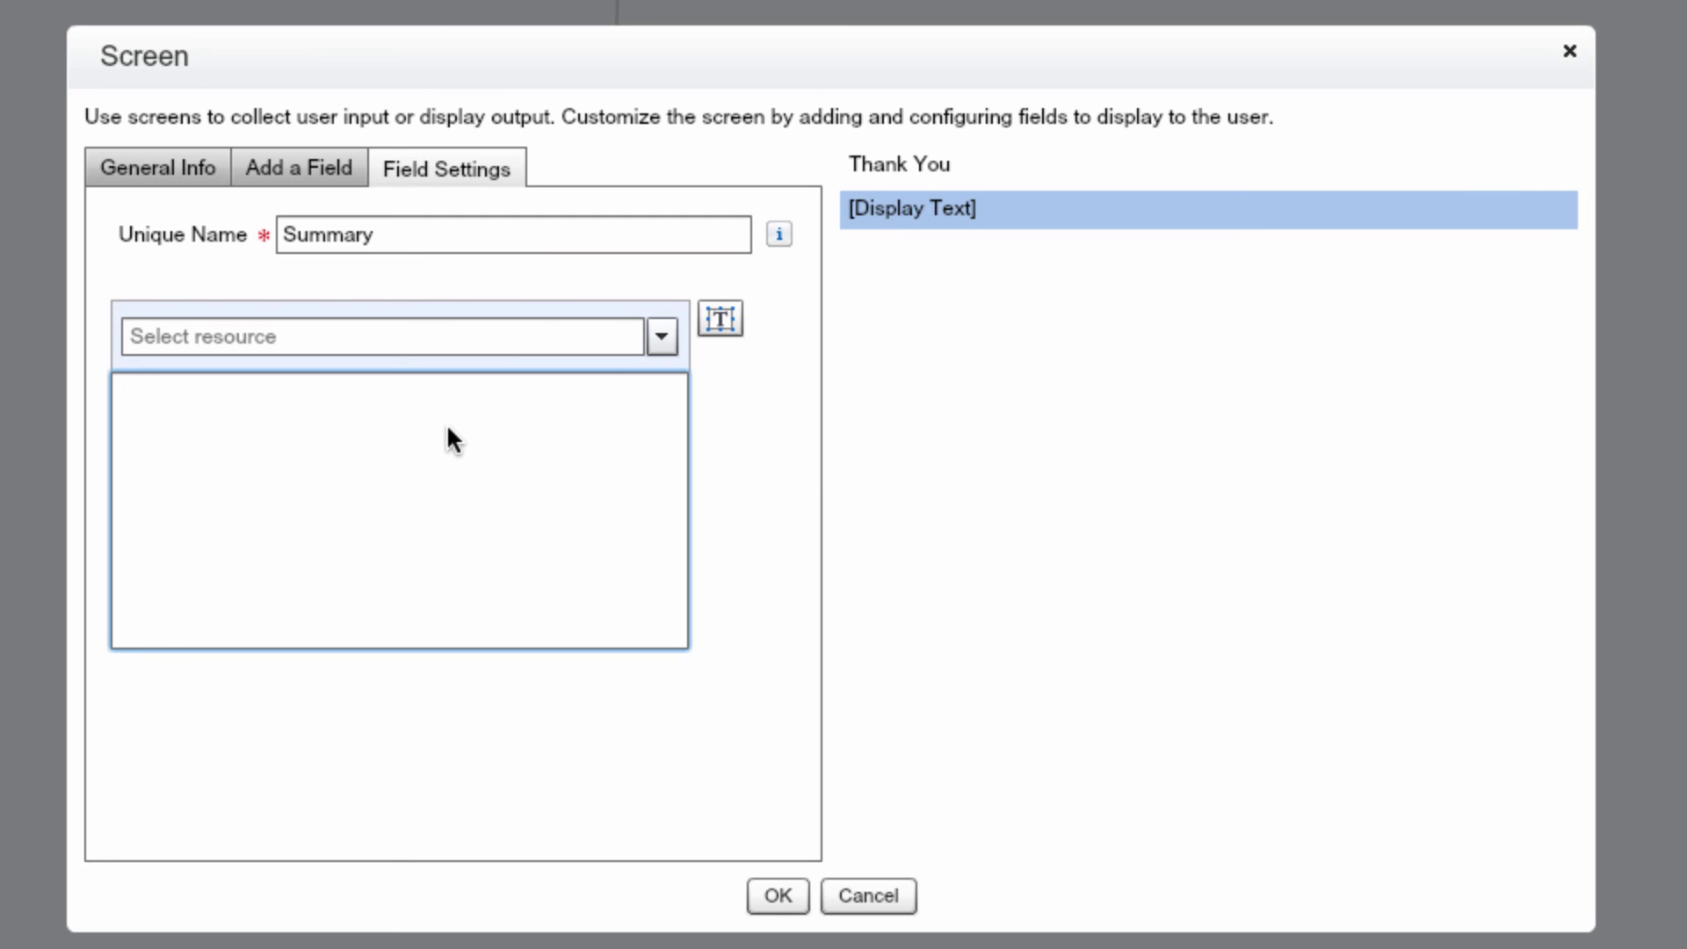
type("Thank you for partic")
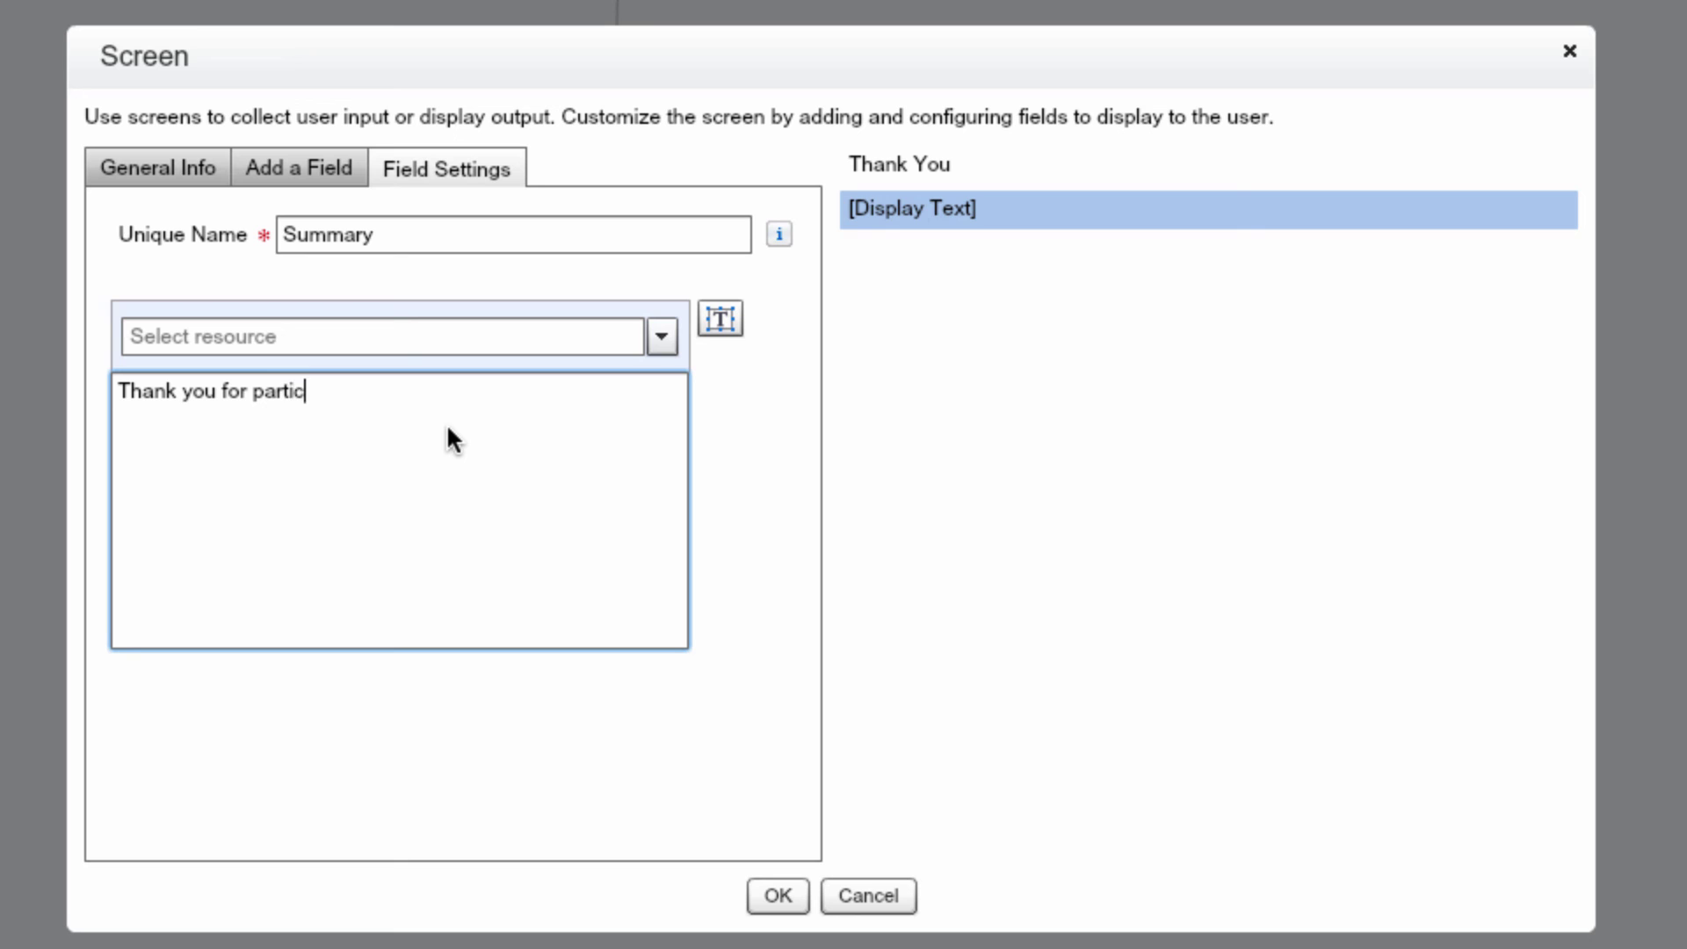
type("ipating in the survey!")
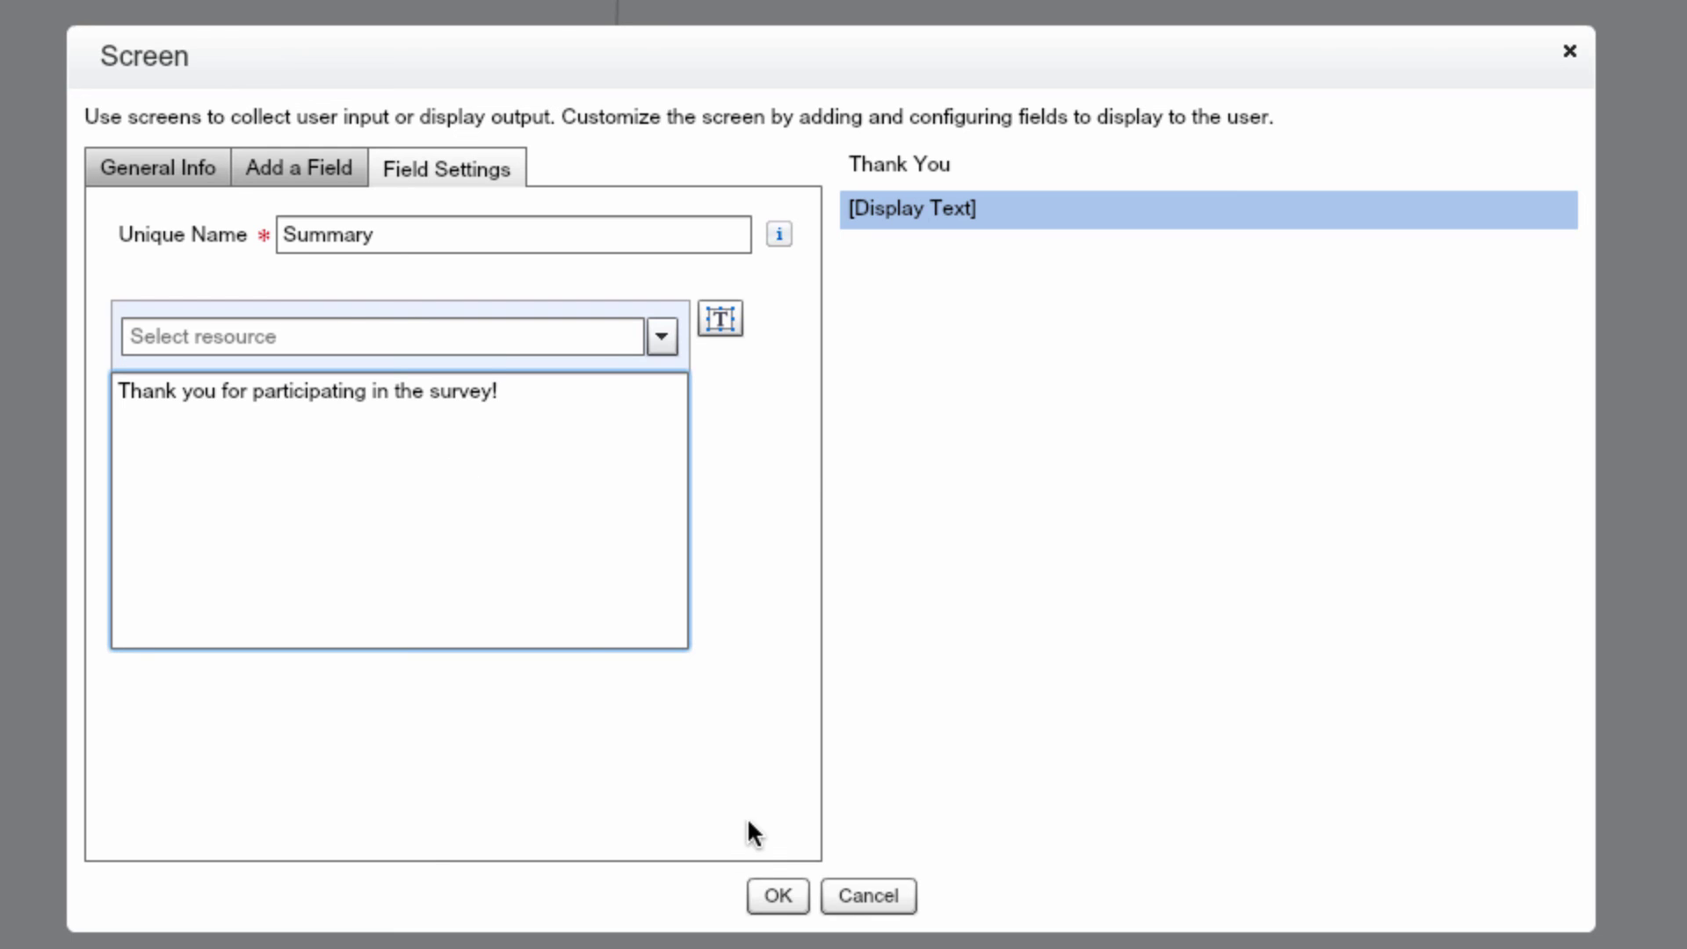
left_click(775, 894)
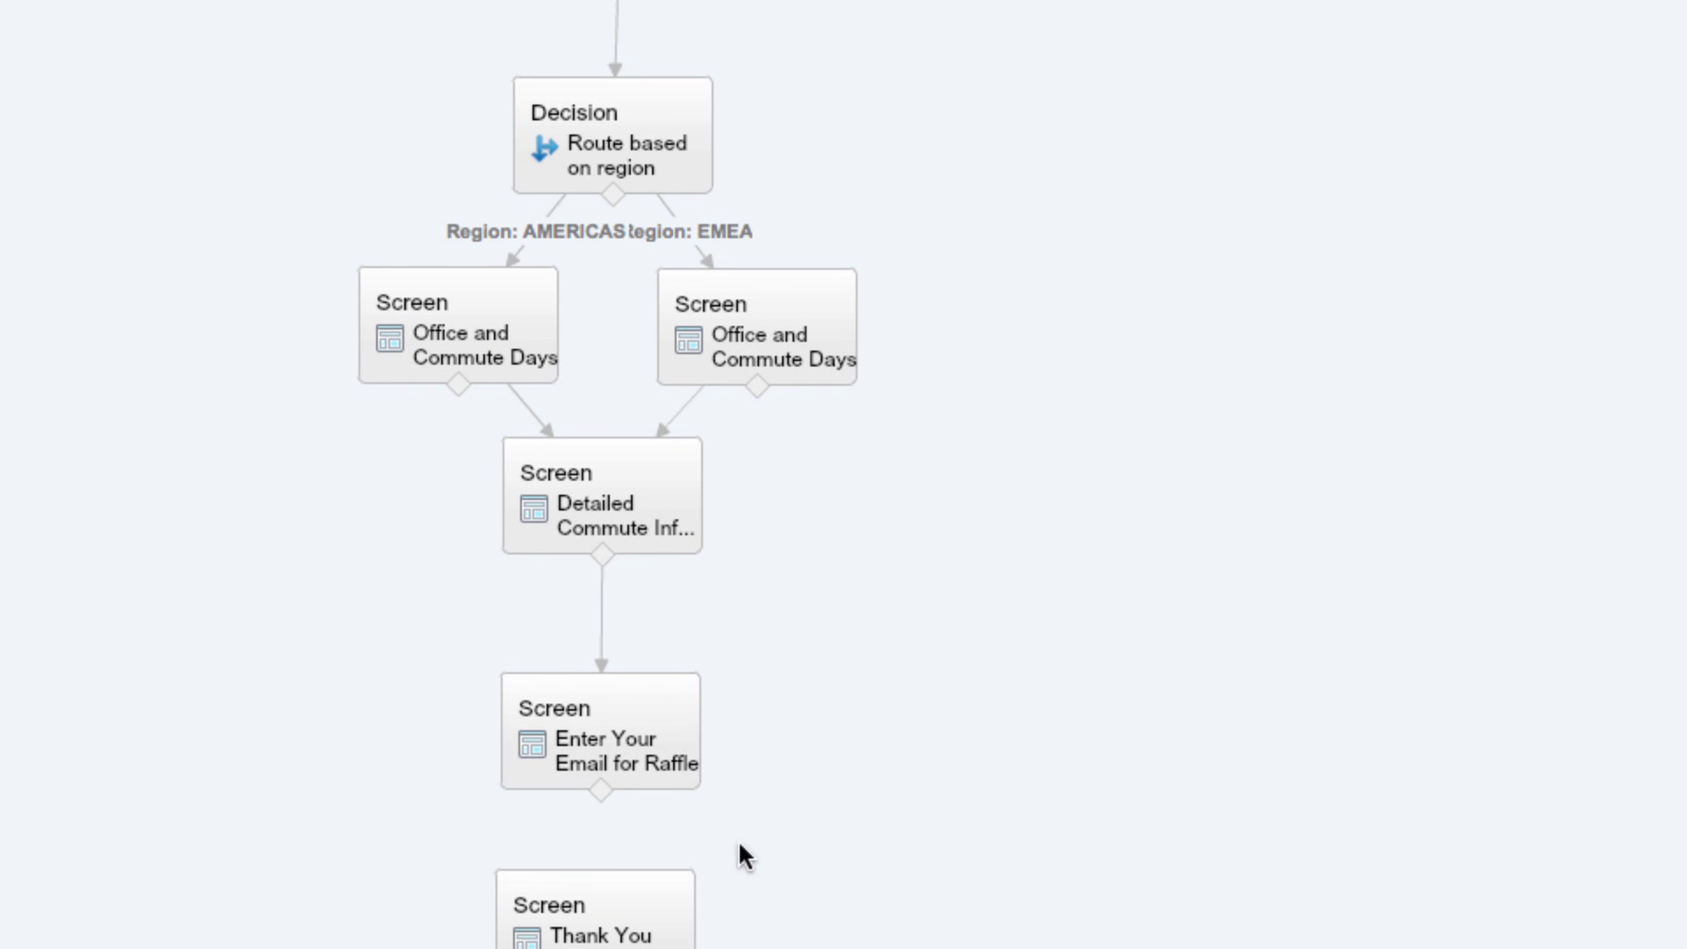
Connect the raffle email screen to the Thank You screen and set the Welcome screen as the flow's start element.
mouse_move(662, 736)
left_click_drag(599, 789, 598, 879)
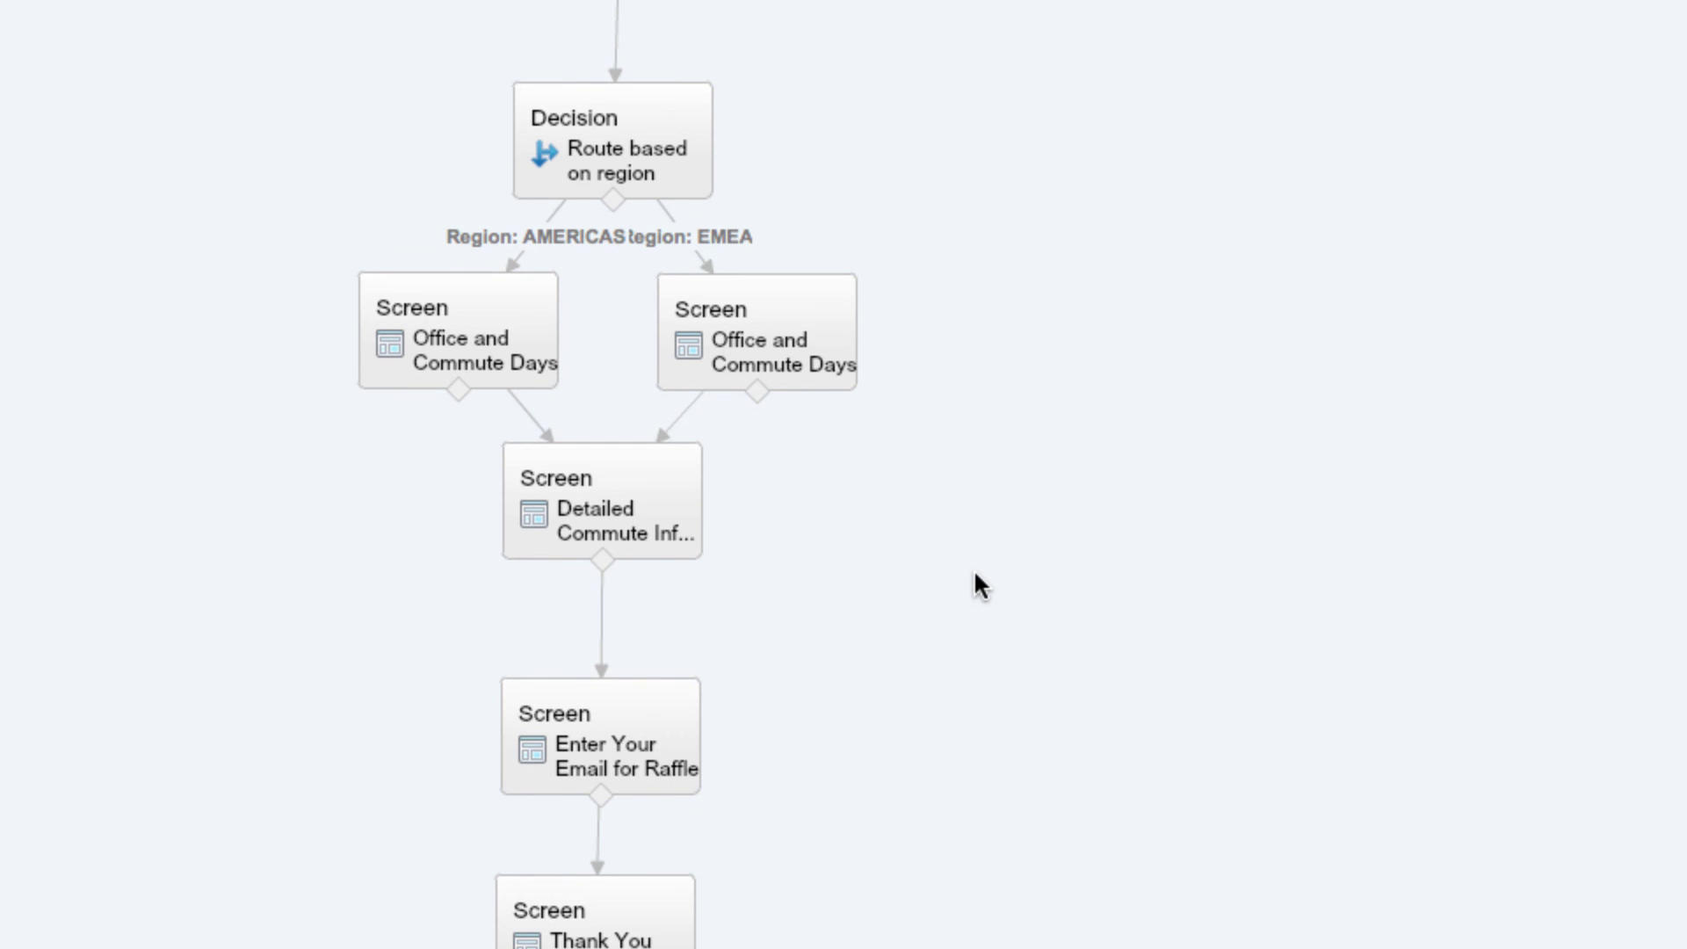
scroll(966, 571, "up", 3)
left_click(698, 70)
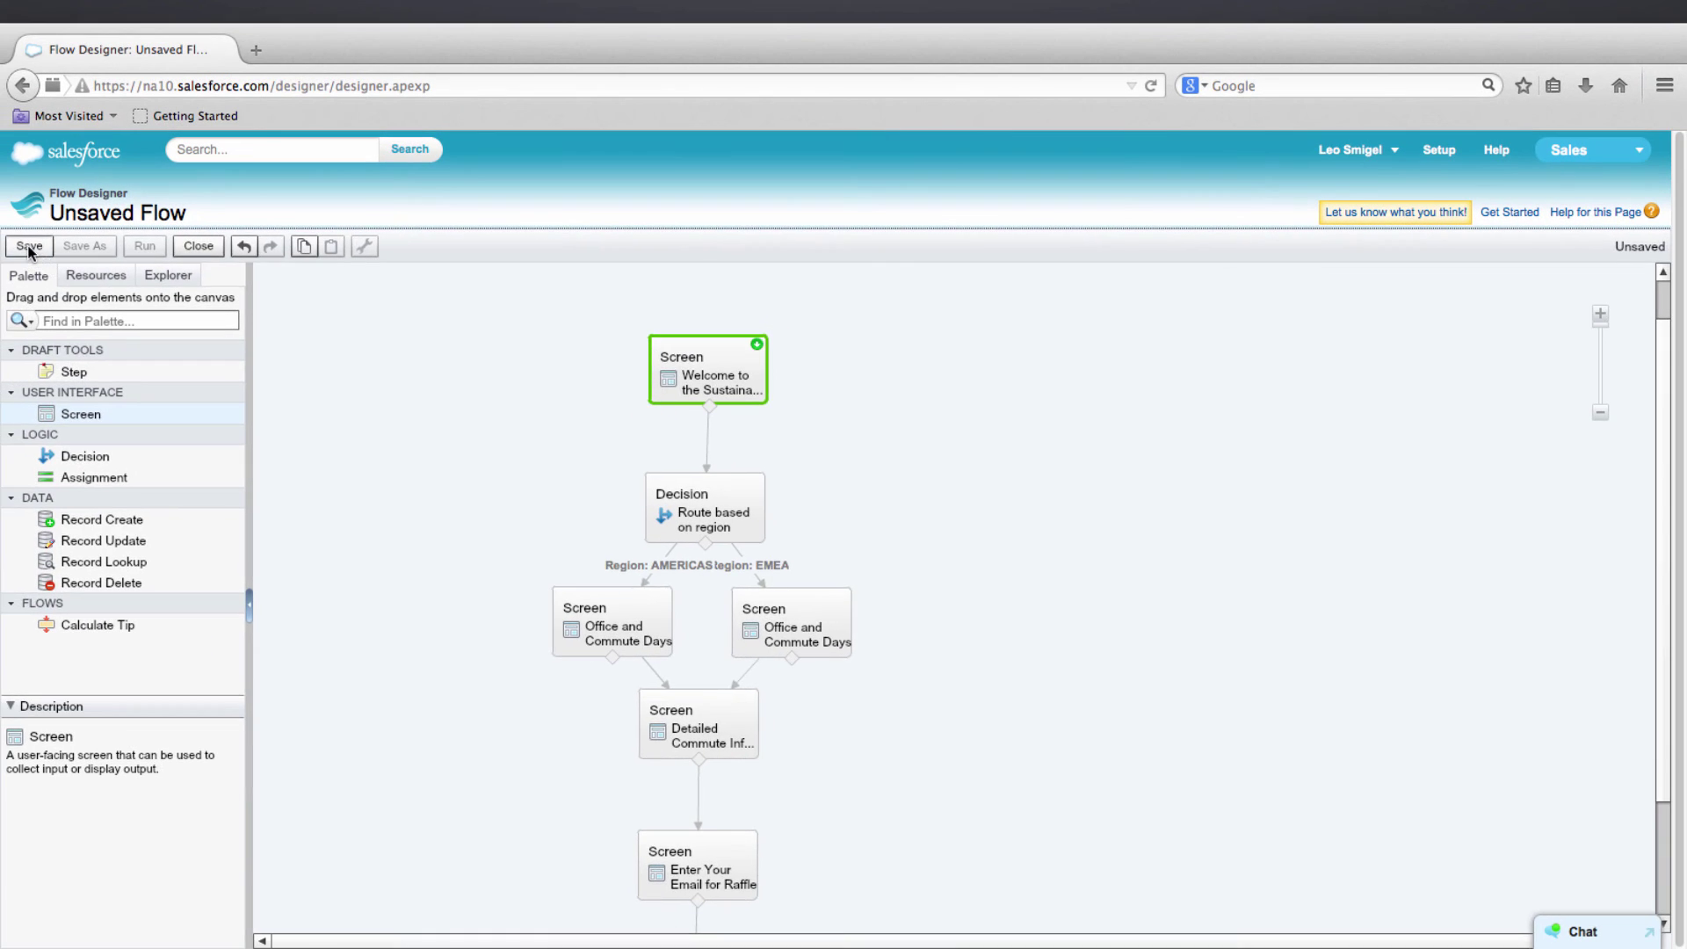
Save the flow with the name "Sustainability Survey".
left_click(28, 245)
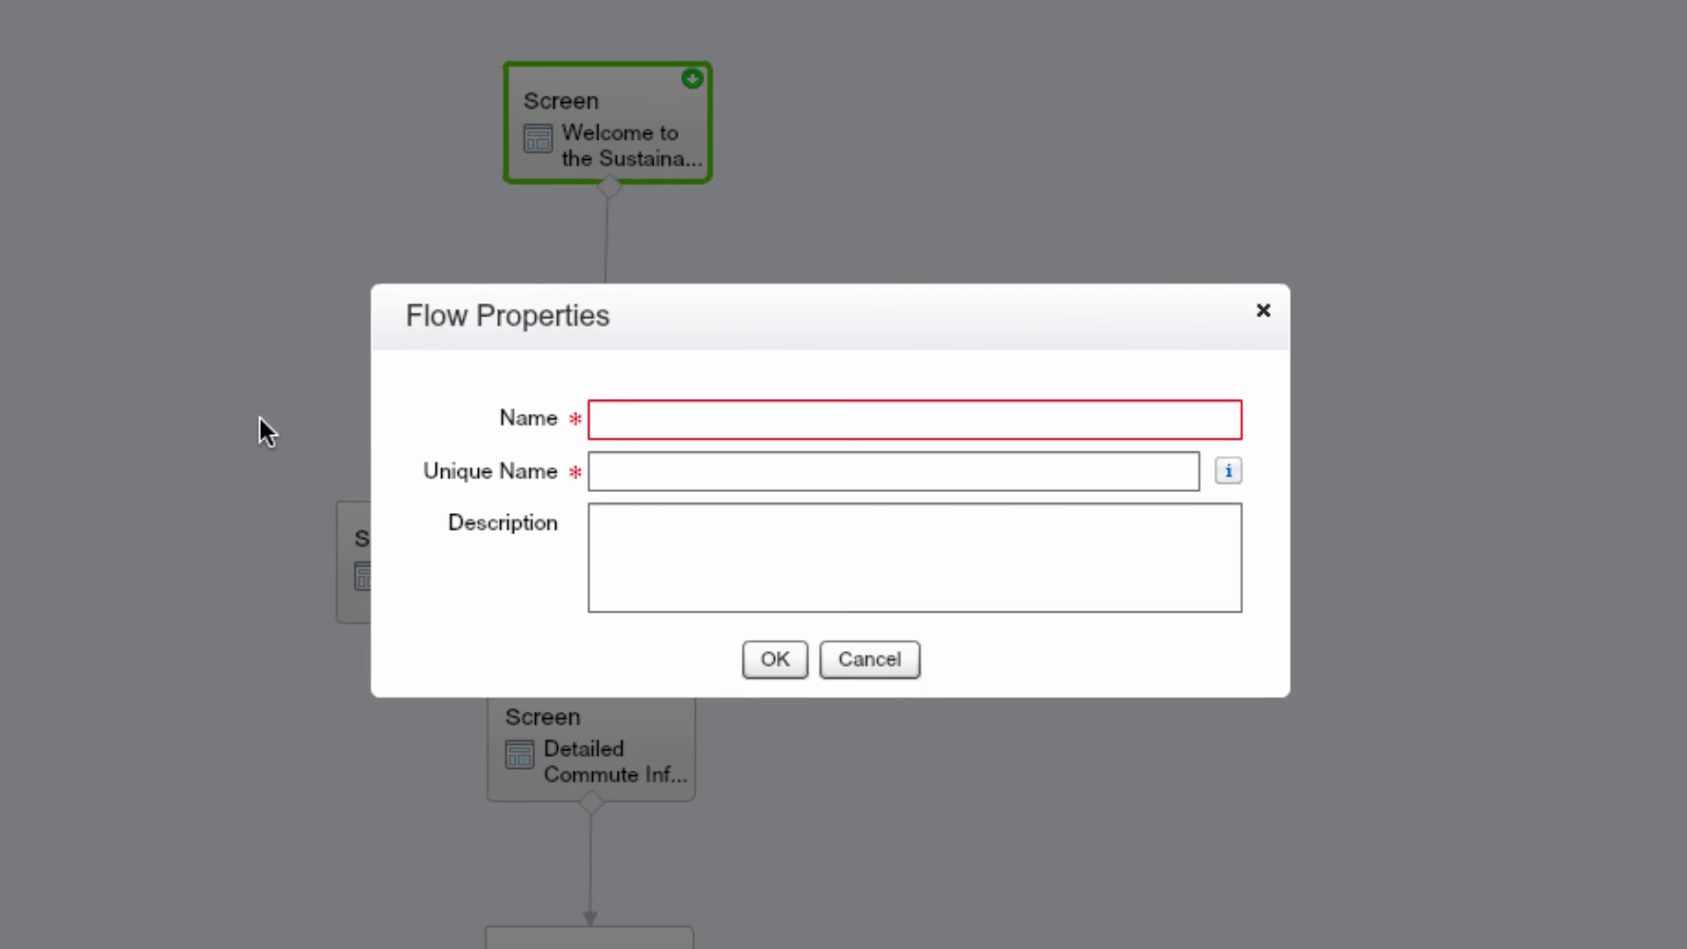
left_click(613, 419)
type("S")
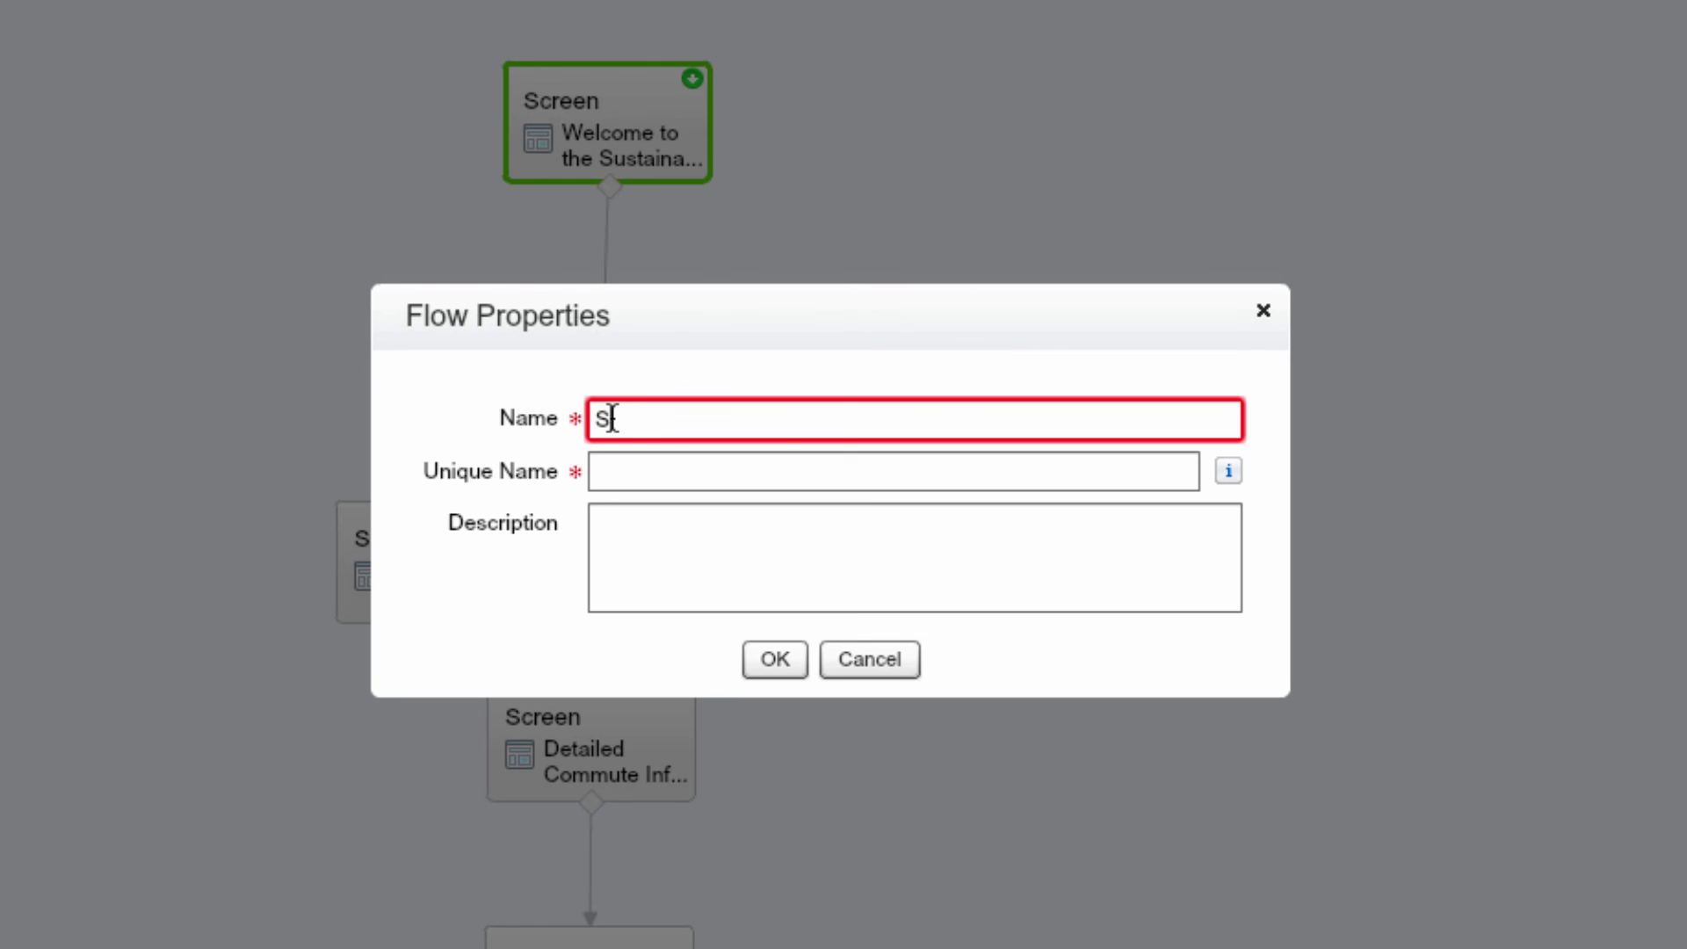
type("ustainability Survey")
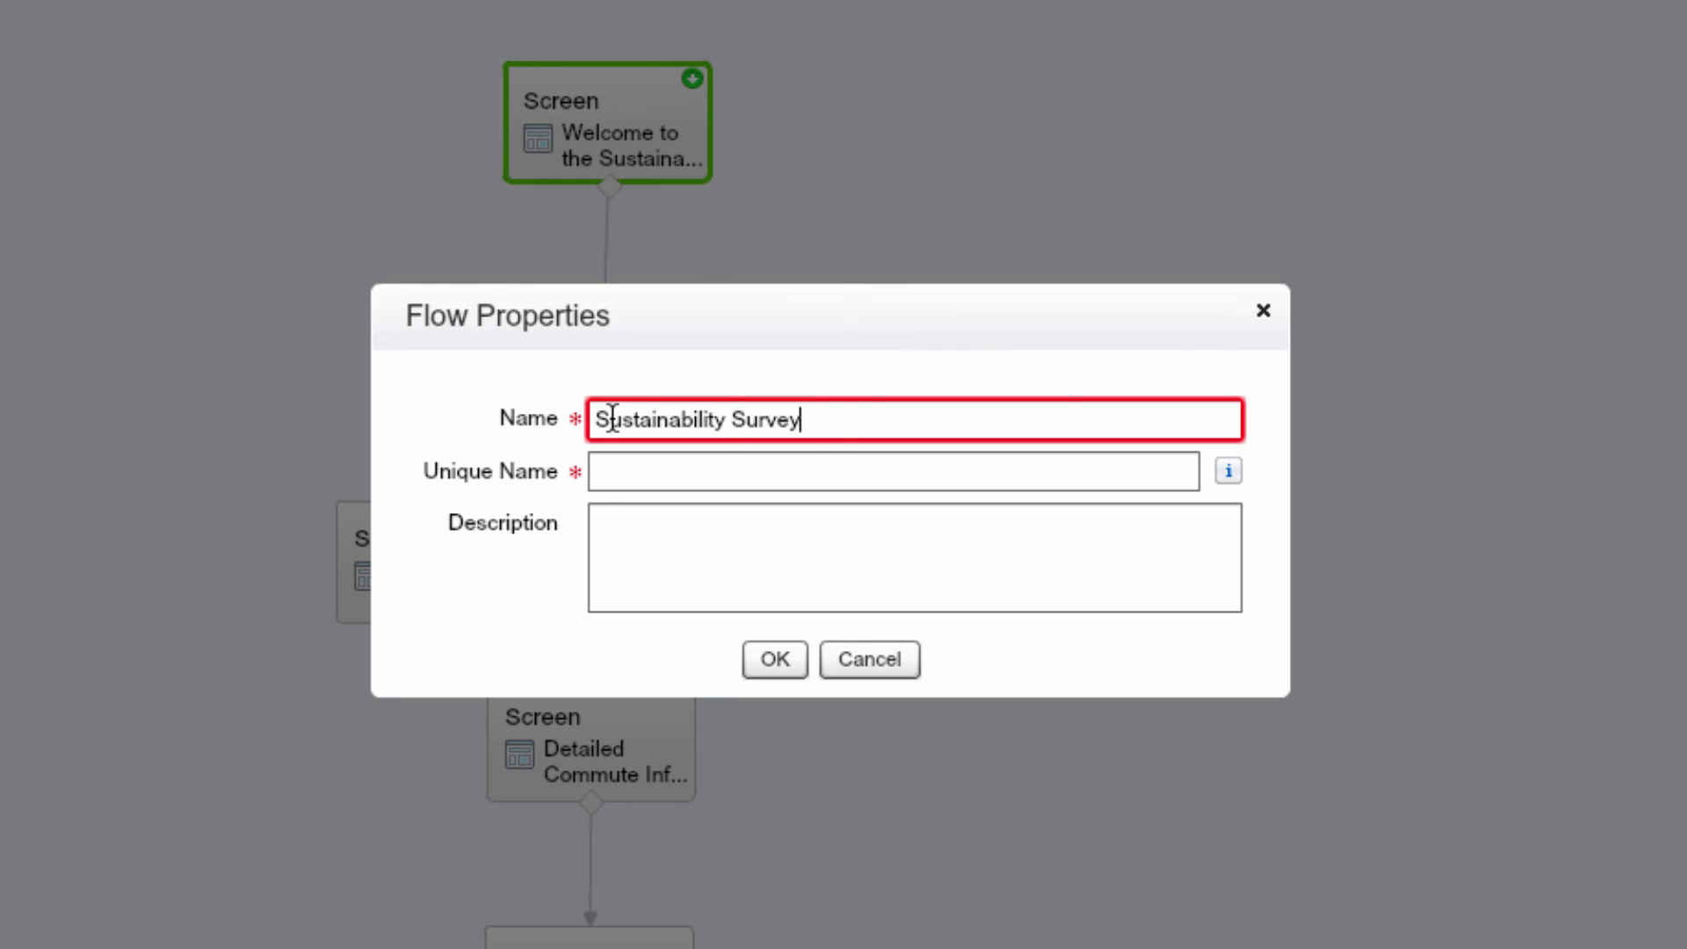
key("Tab")
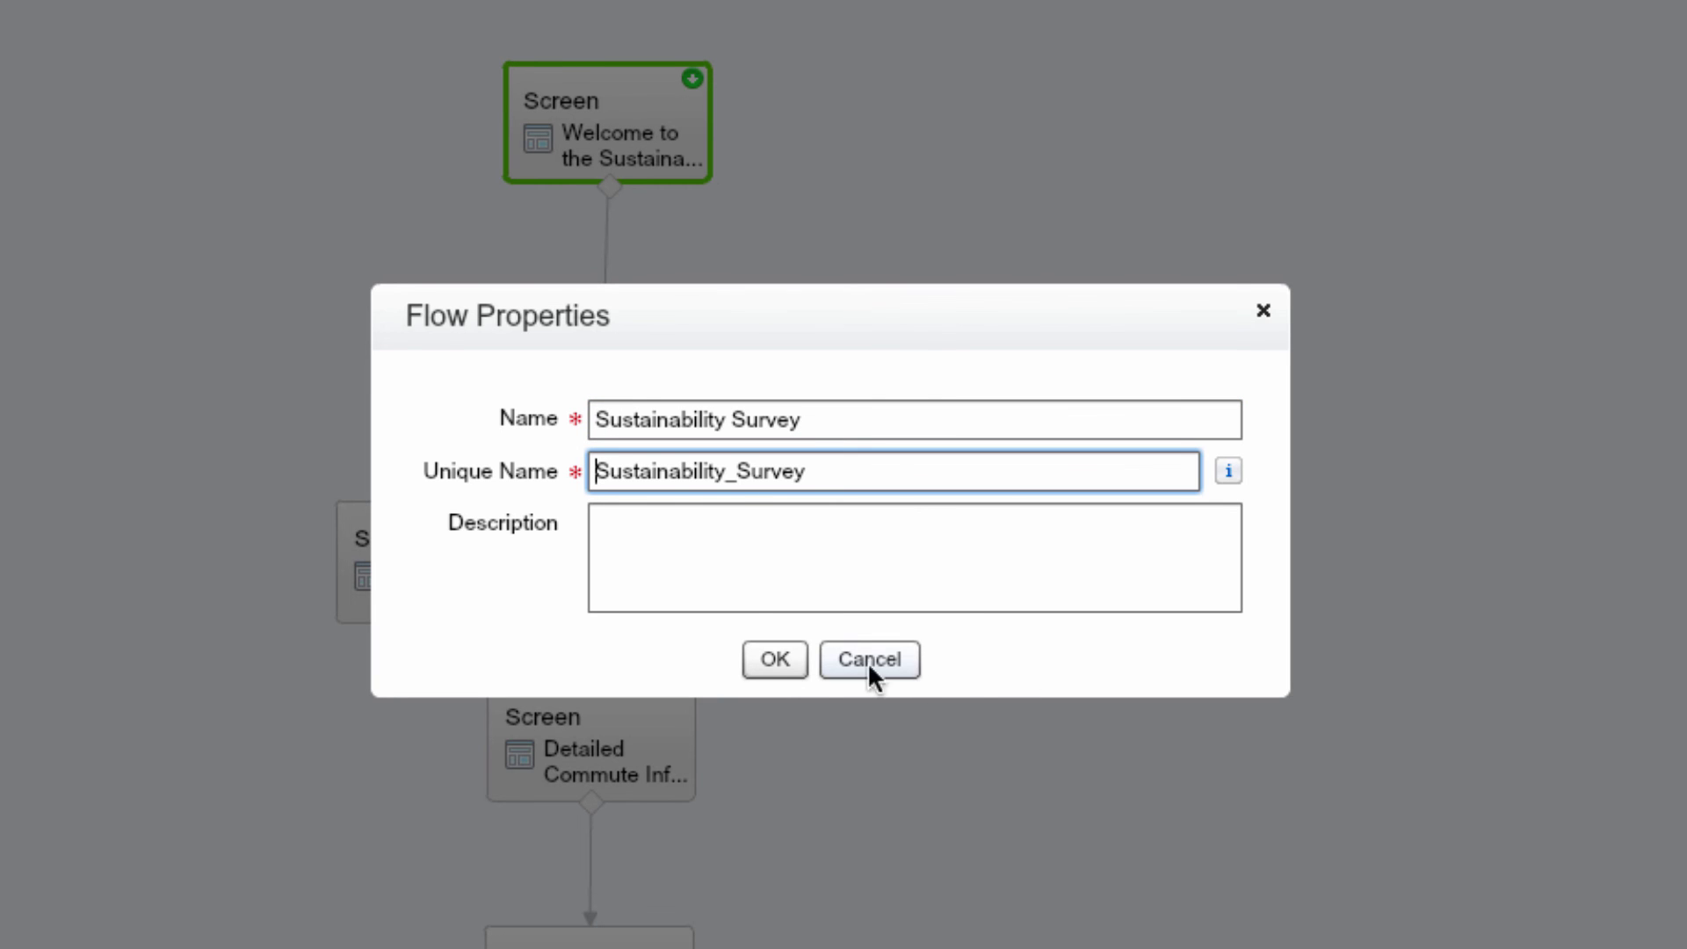
left_click(778, 658)
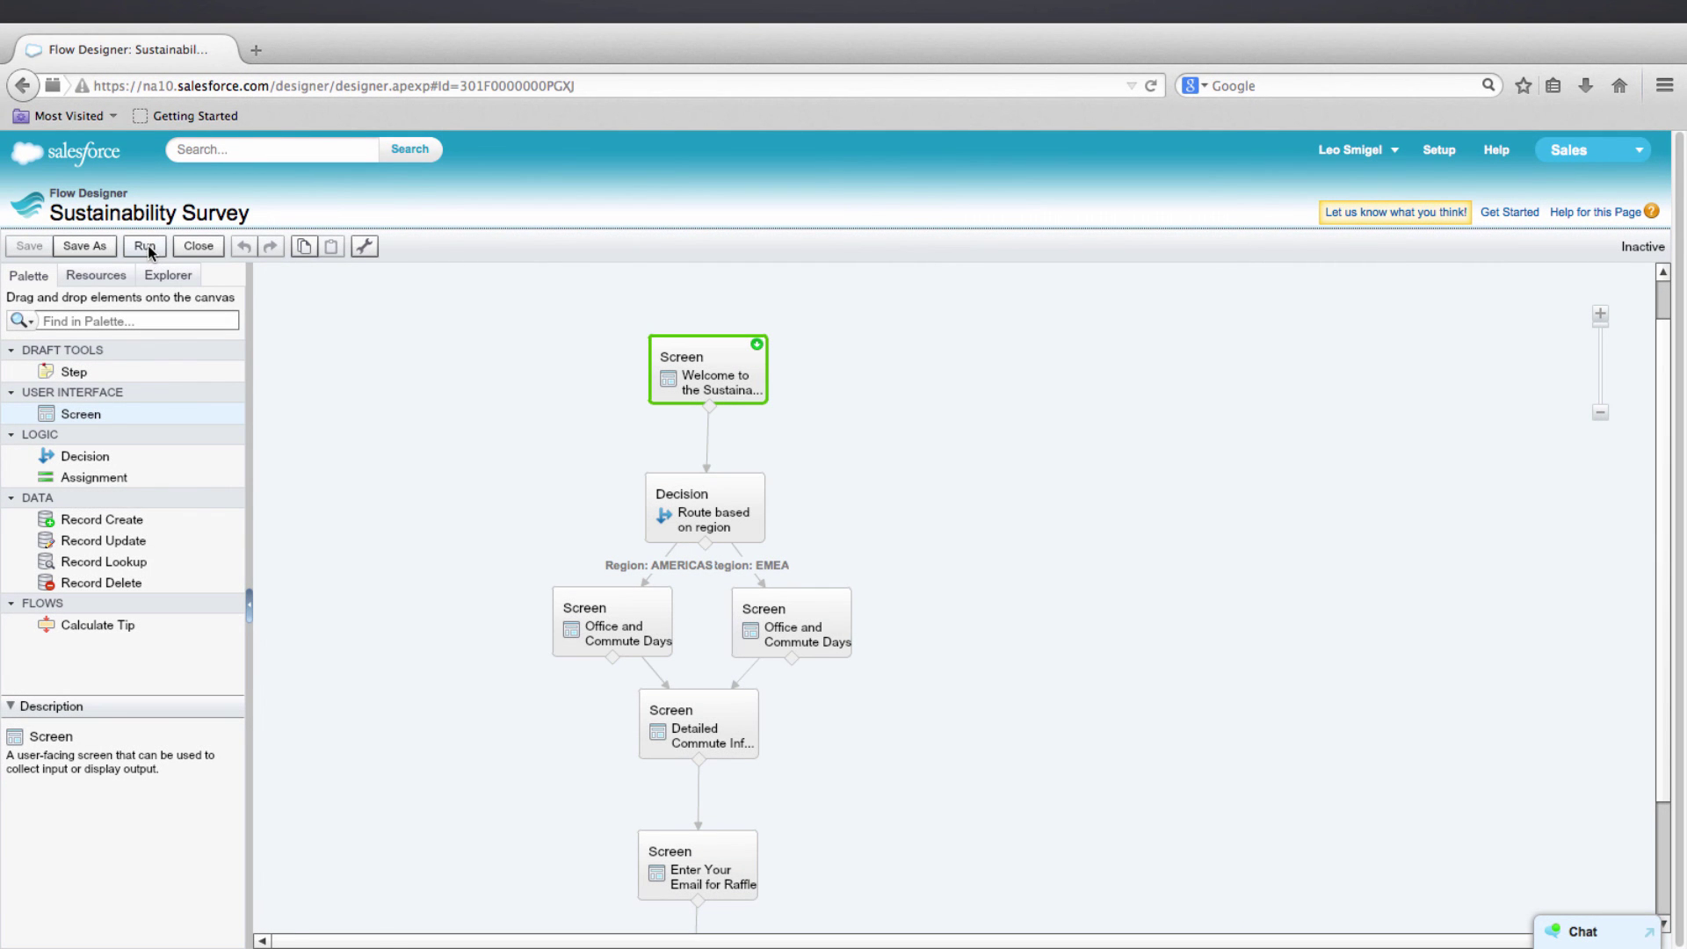
Run the flow and answer the region question with AMERICAS, continuing to the office questions.
left_click(145, 246)
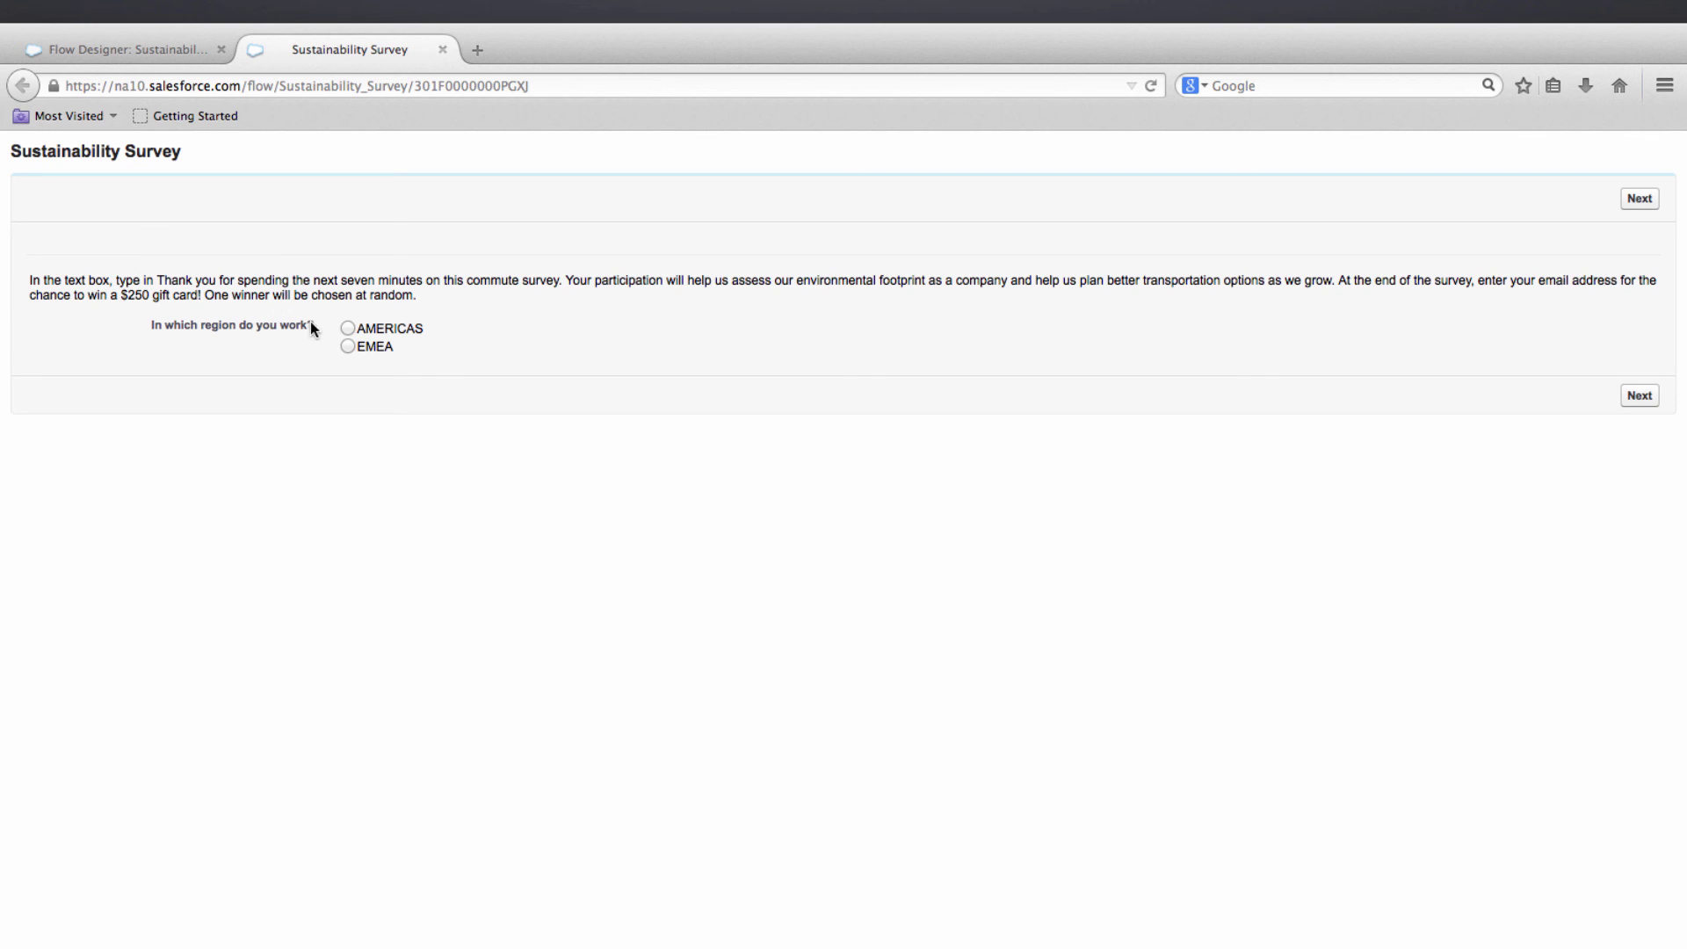
left_click(348, 327)
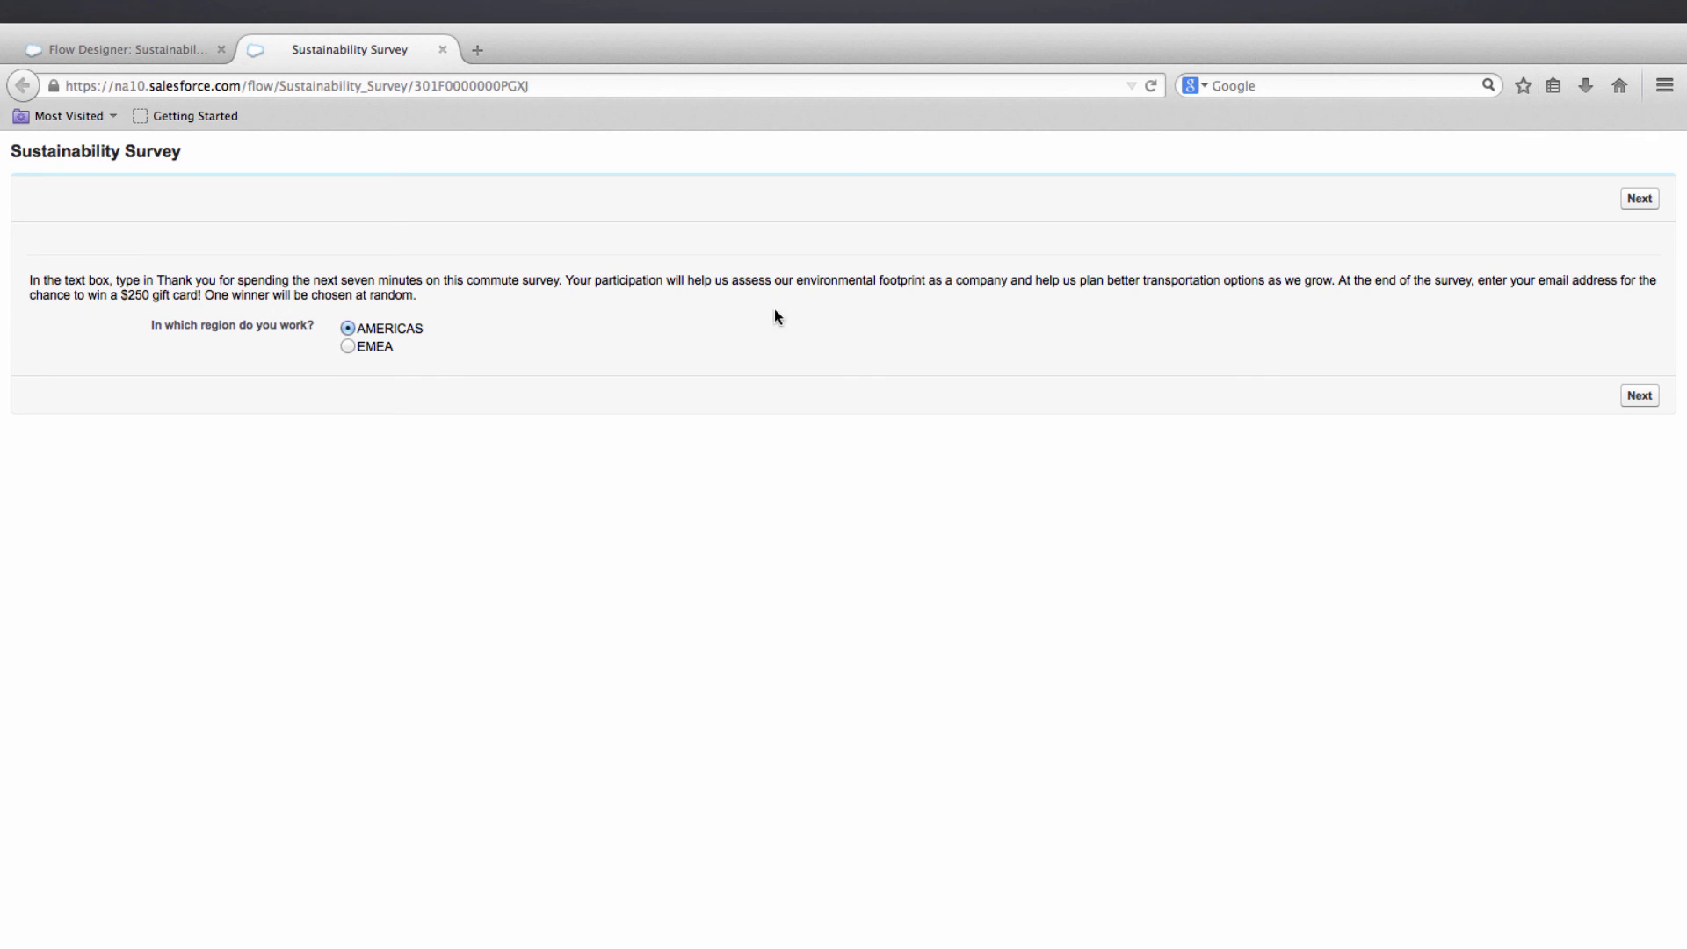
left_click(1639, 395)
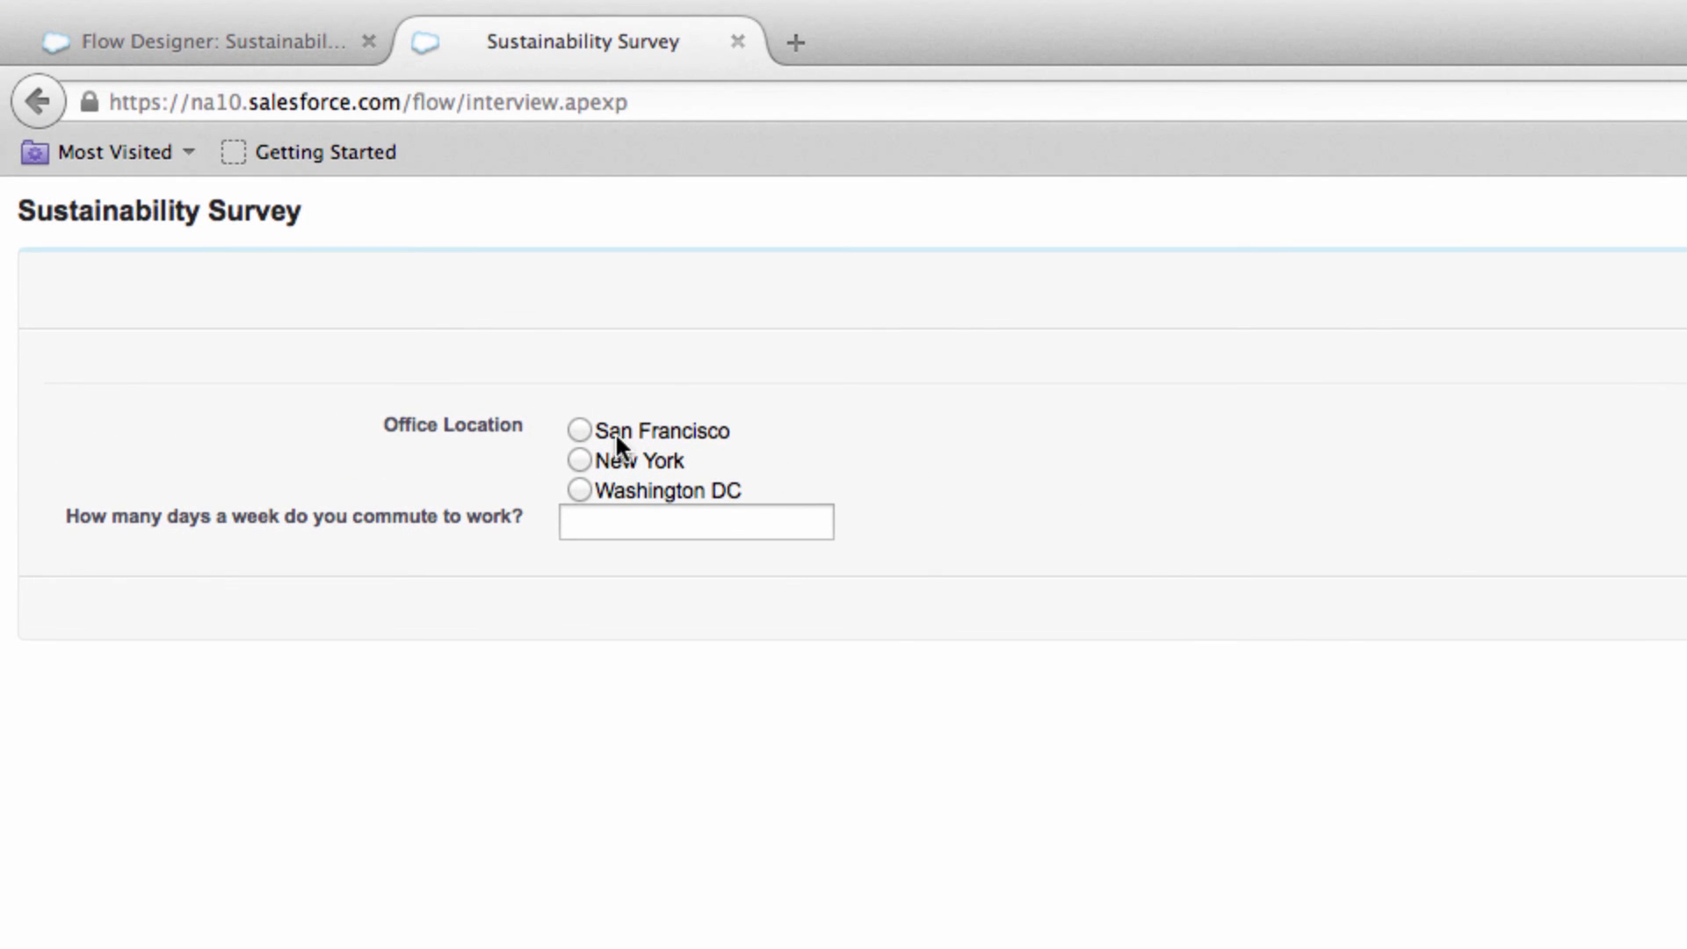
Choose San Francisco as the office location, enter 5 commute days a week and continue the survey.
left_click(581, 429)
left_click(595, 524)
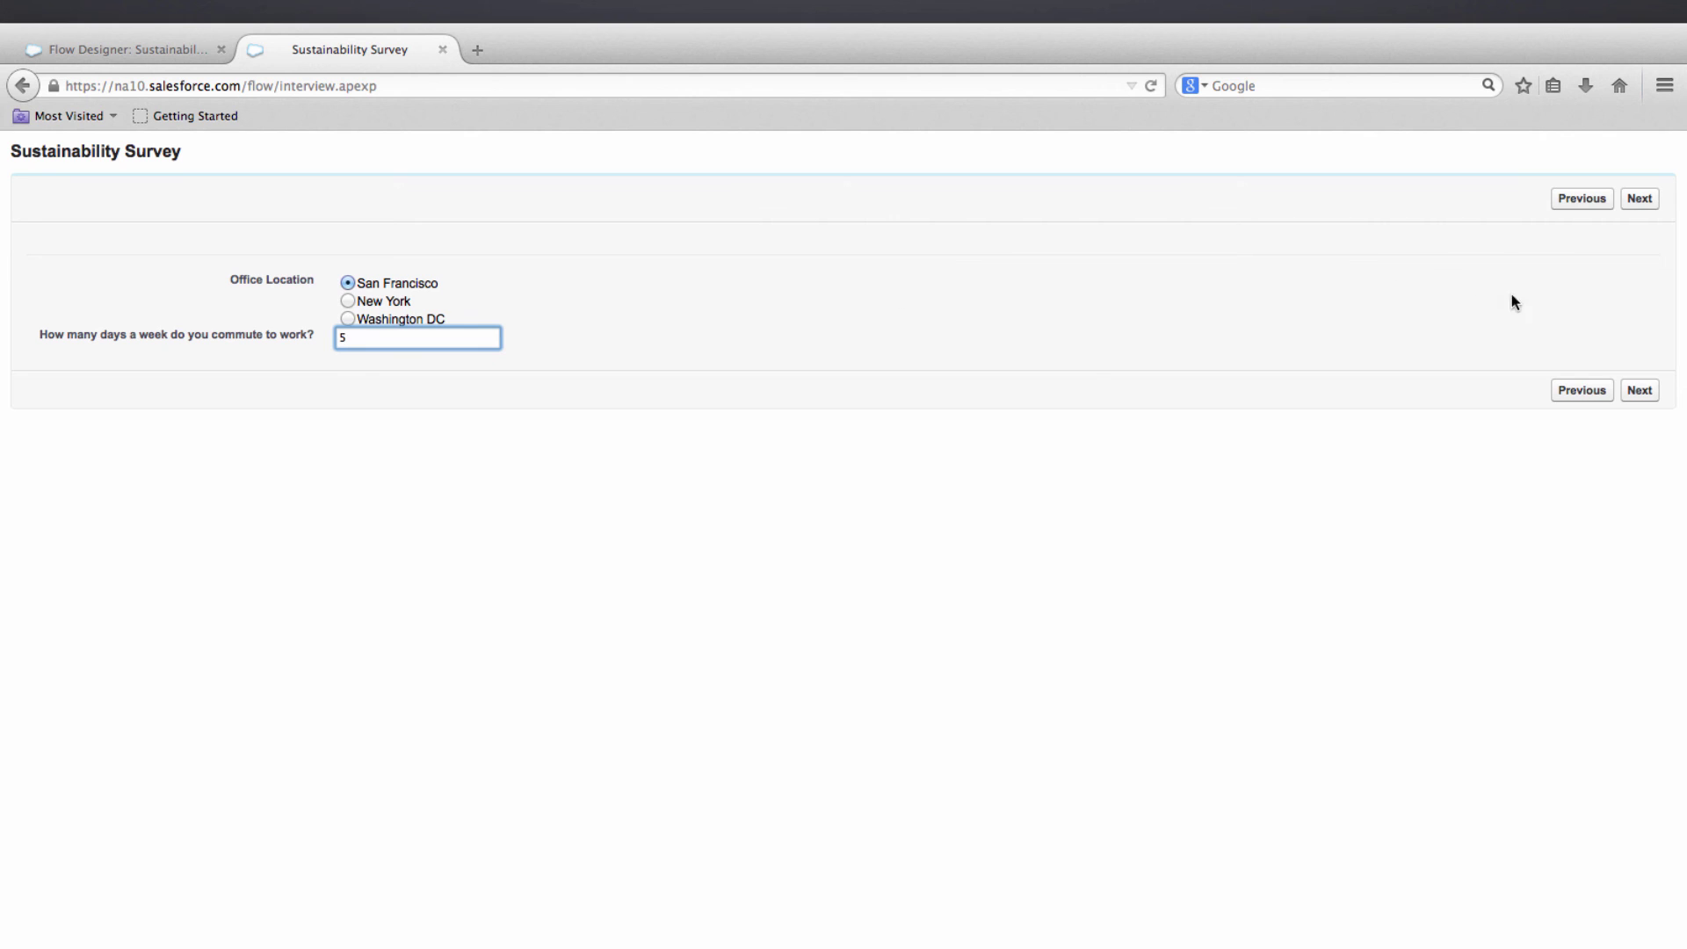
left_click(1640, 392)
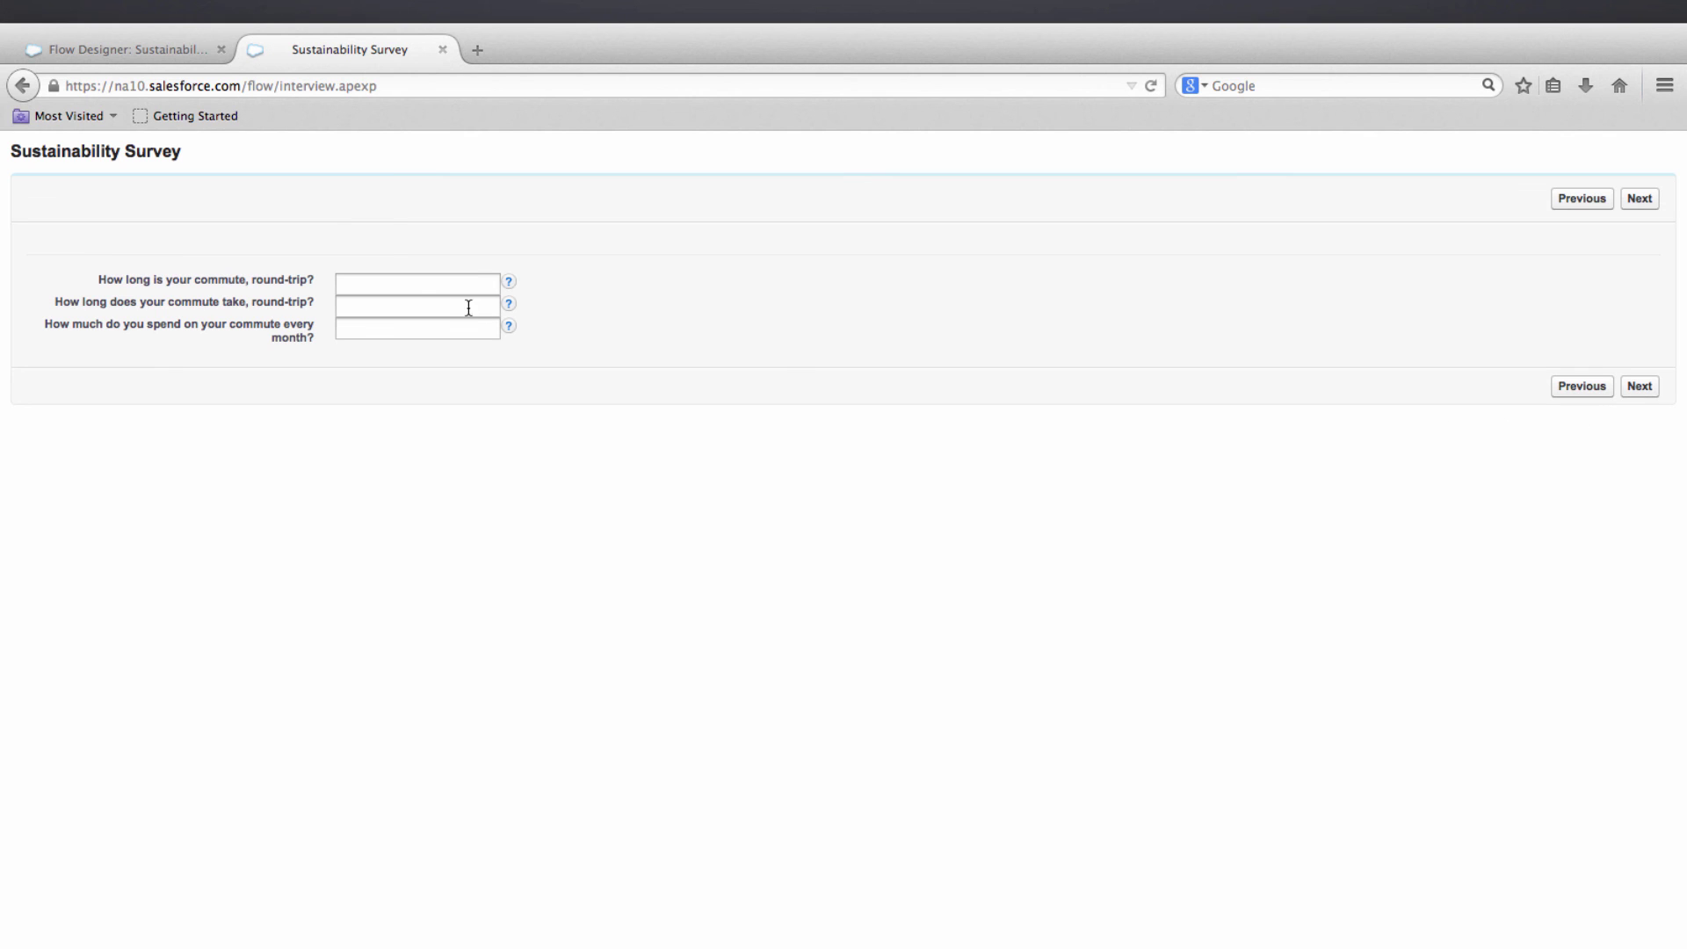
Enter 1 for the round-trip commute distance, commute time and monthly commute cost, and continue the survey.
left_click(432, 289)
type("1")
key("Tab")
type("1")
key("Tab")
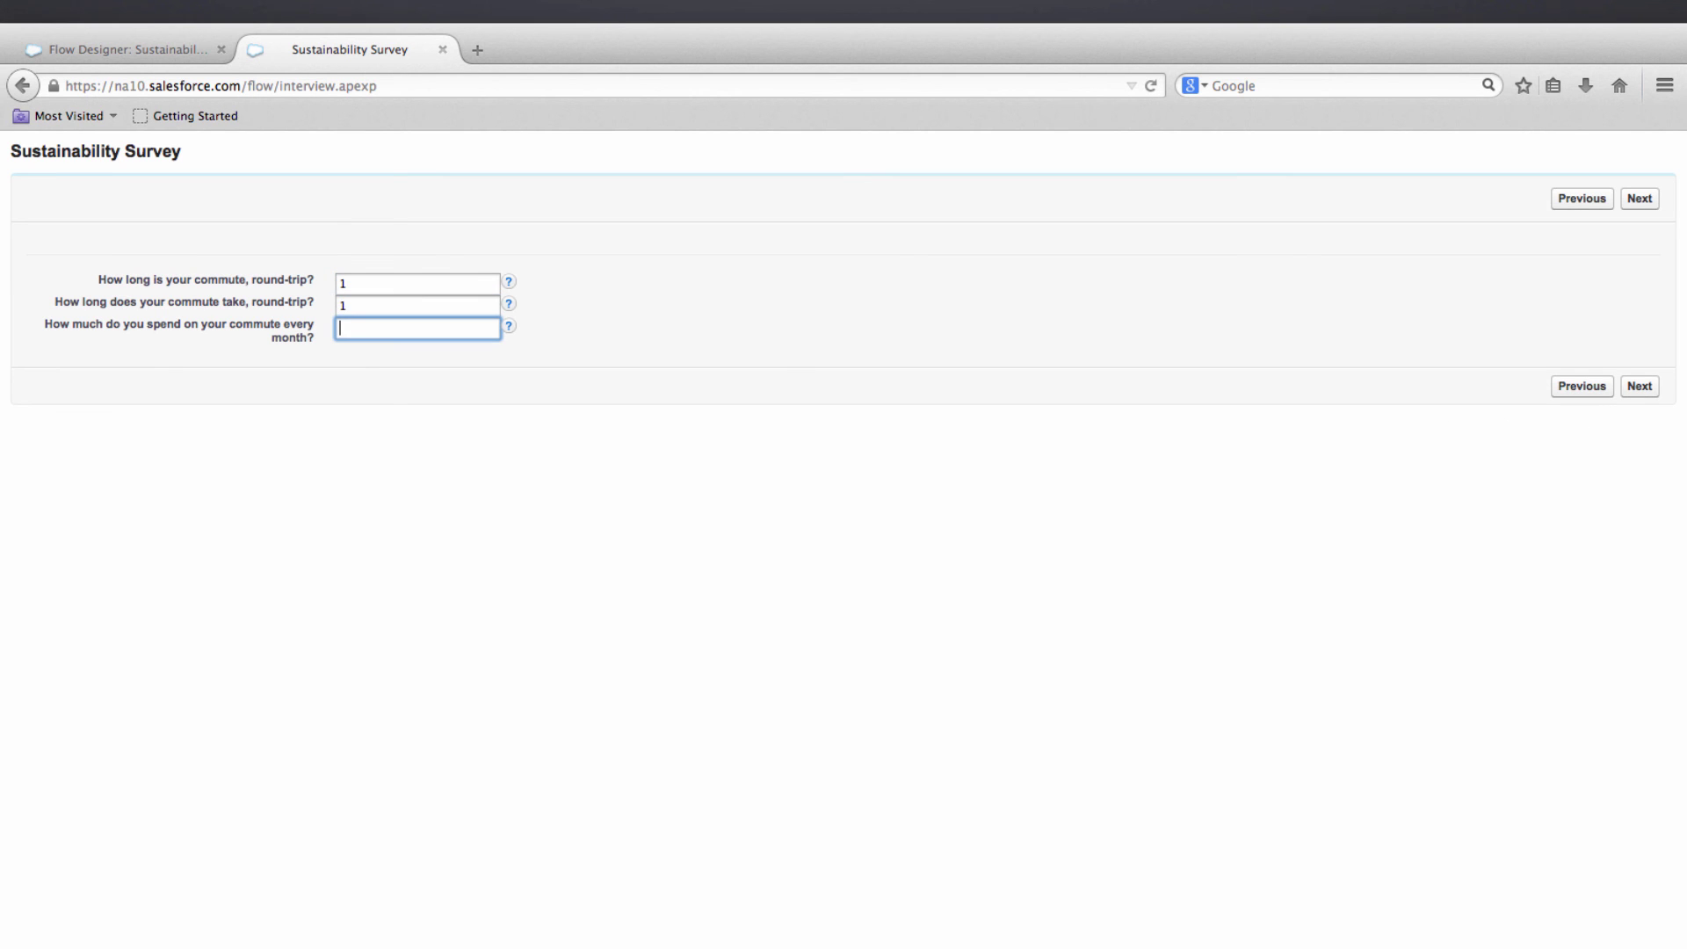
type("1")
left_click(1632, 392)
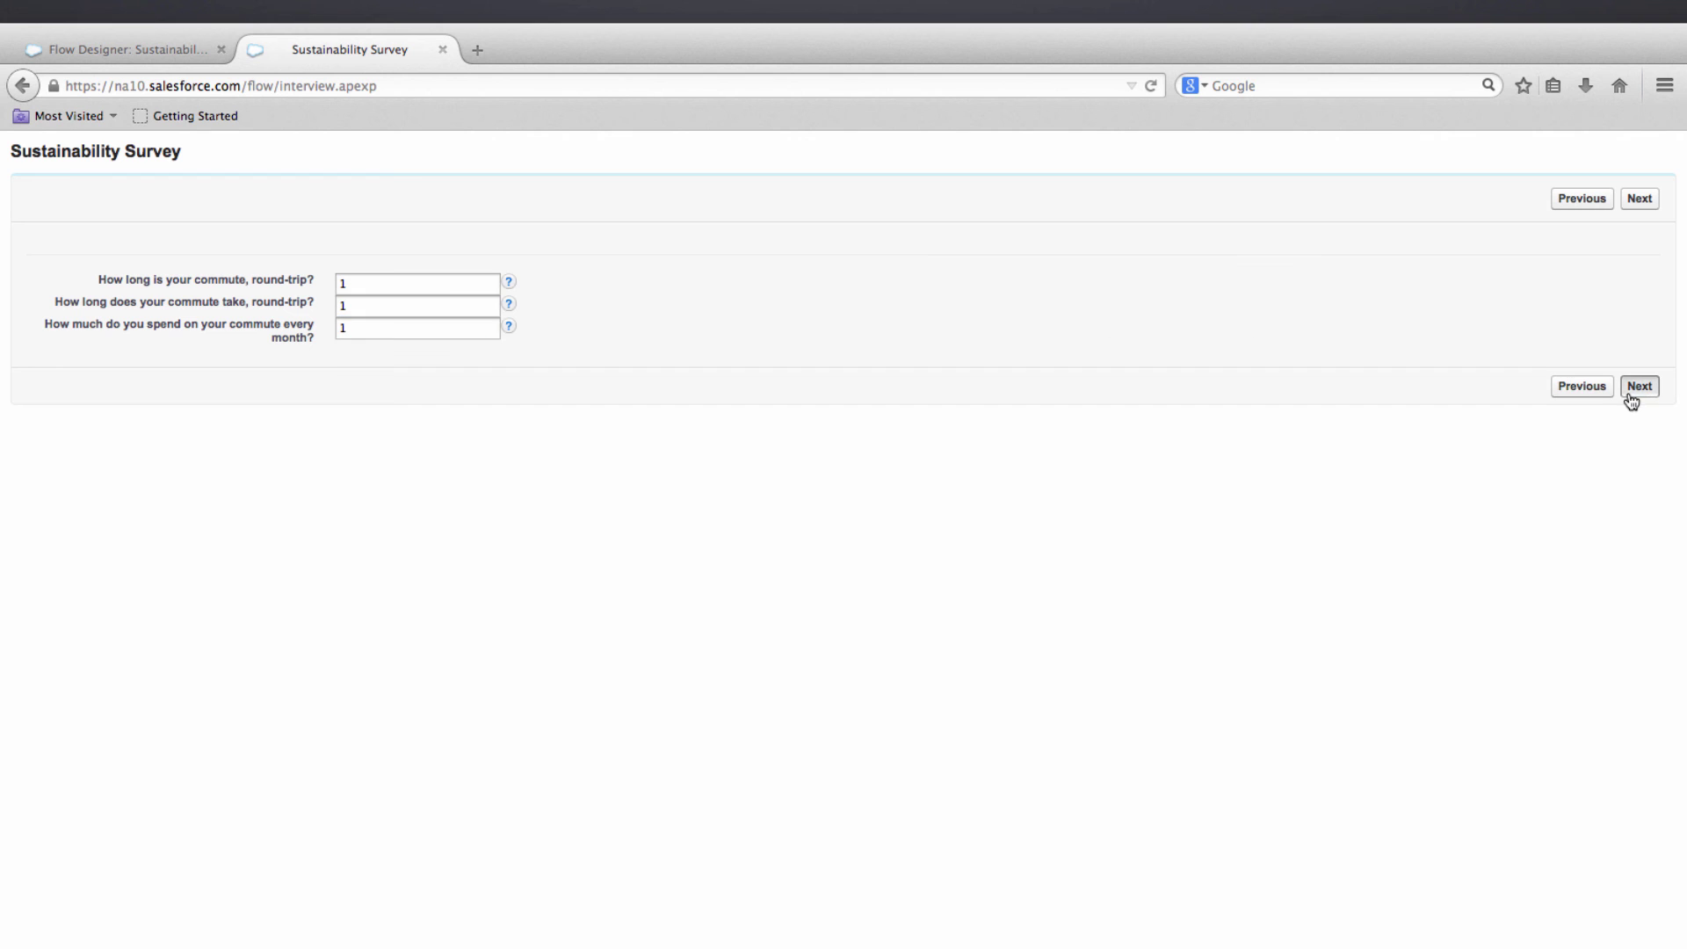
Fill in the raffle email address with a test e-mail and continue to the survey's final screen.
left_click(438, 315)
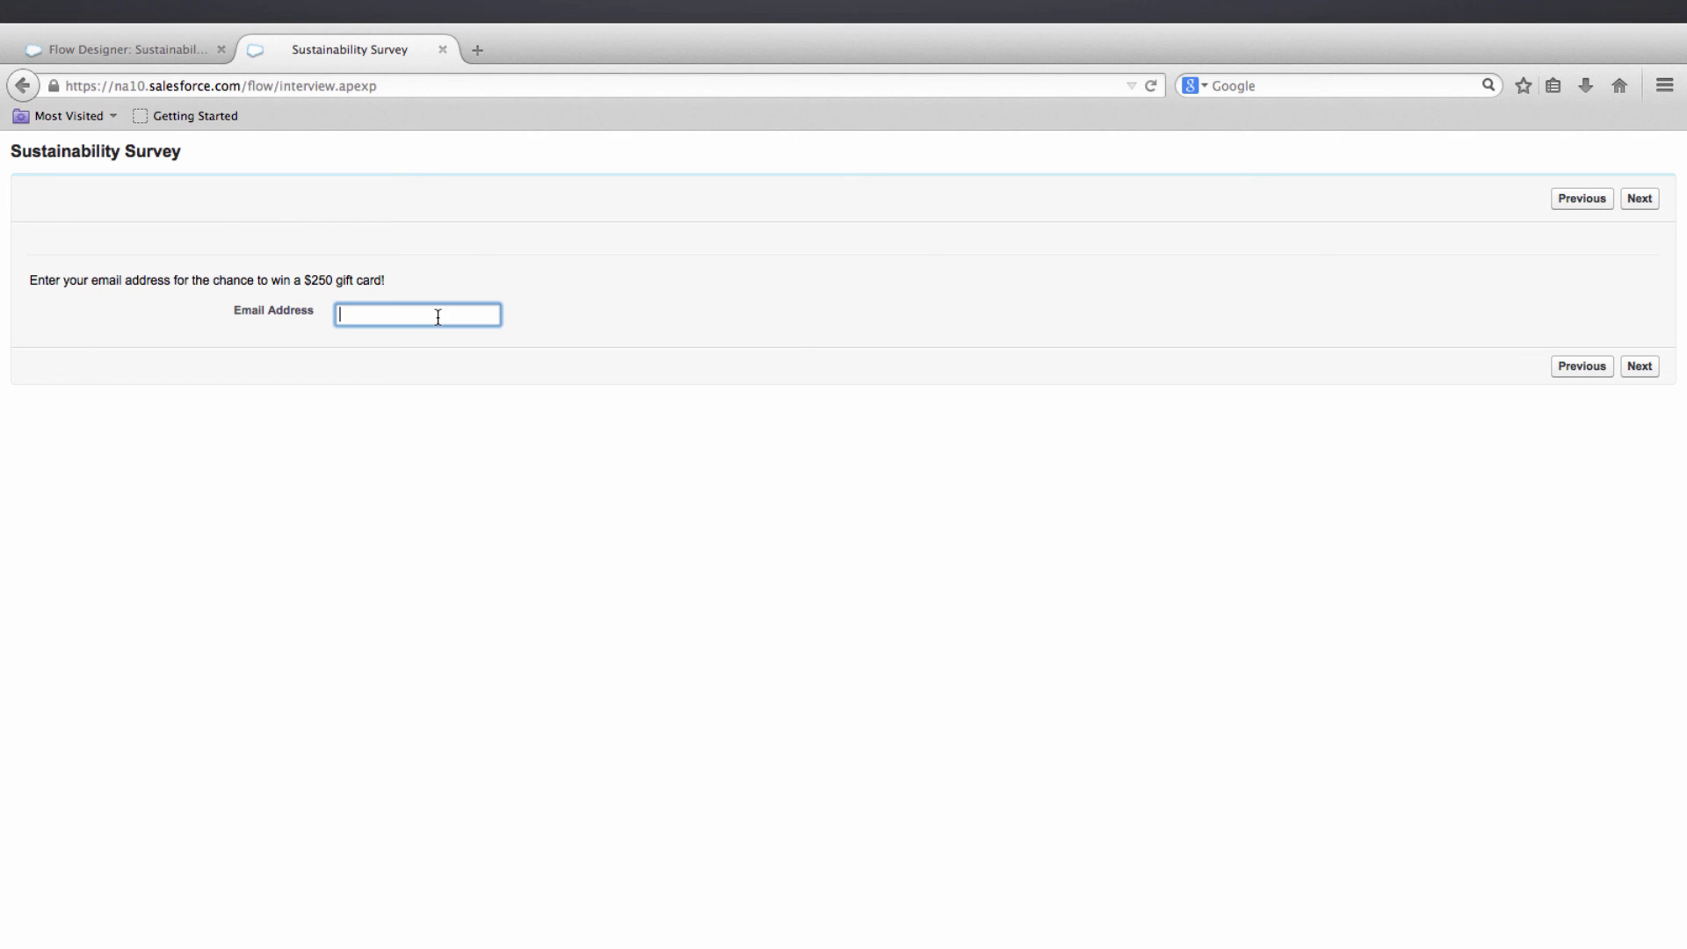
type("test@test.com")
left_click(1622, 366)
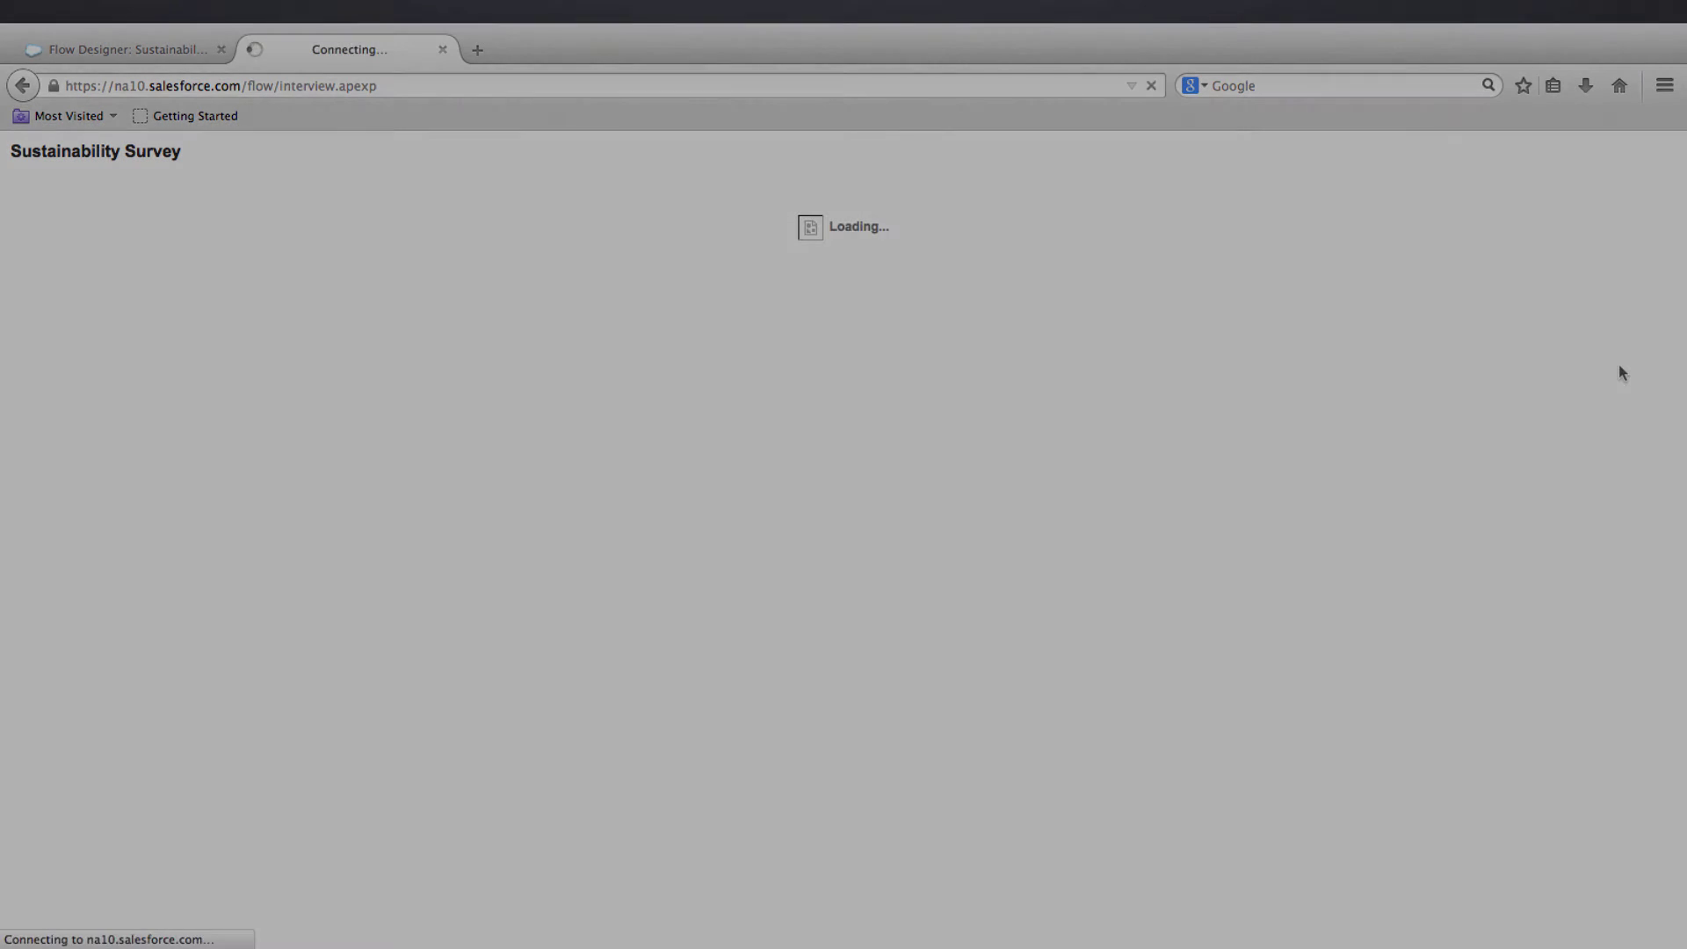